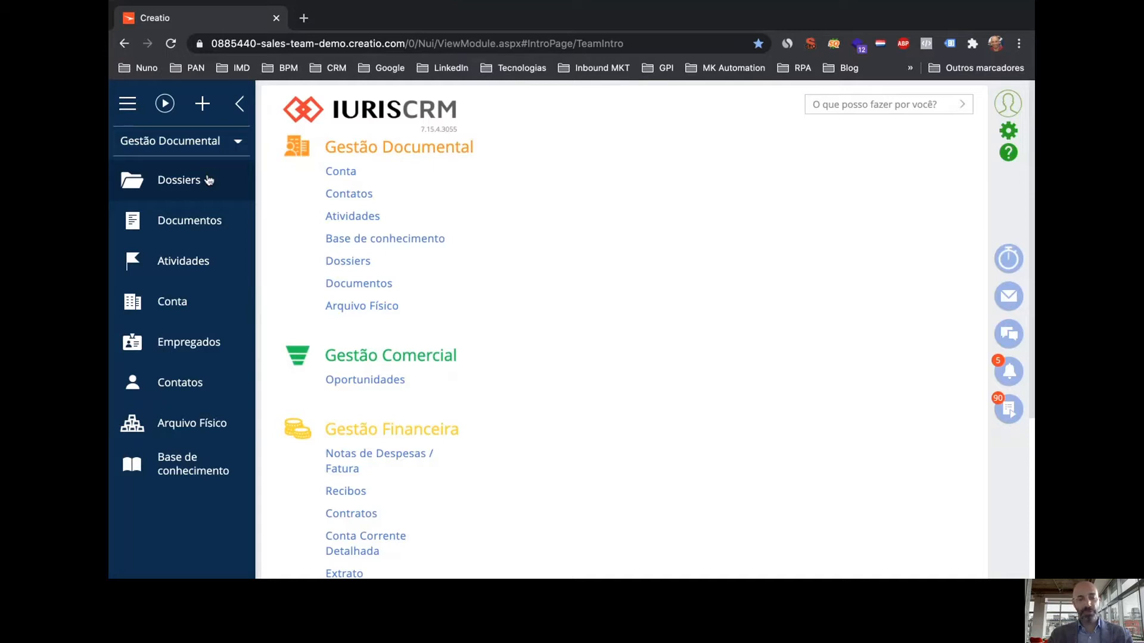
Open the Dossiers section to list dossiers with client, lawyer, opening date and status
{"action": "left_click", "coordinate": [171, 180]}
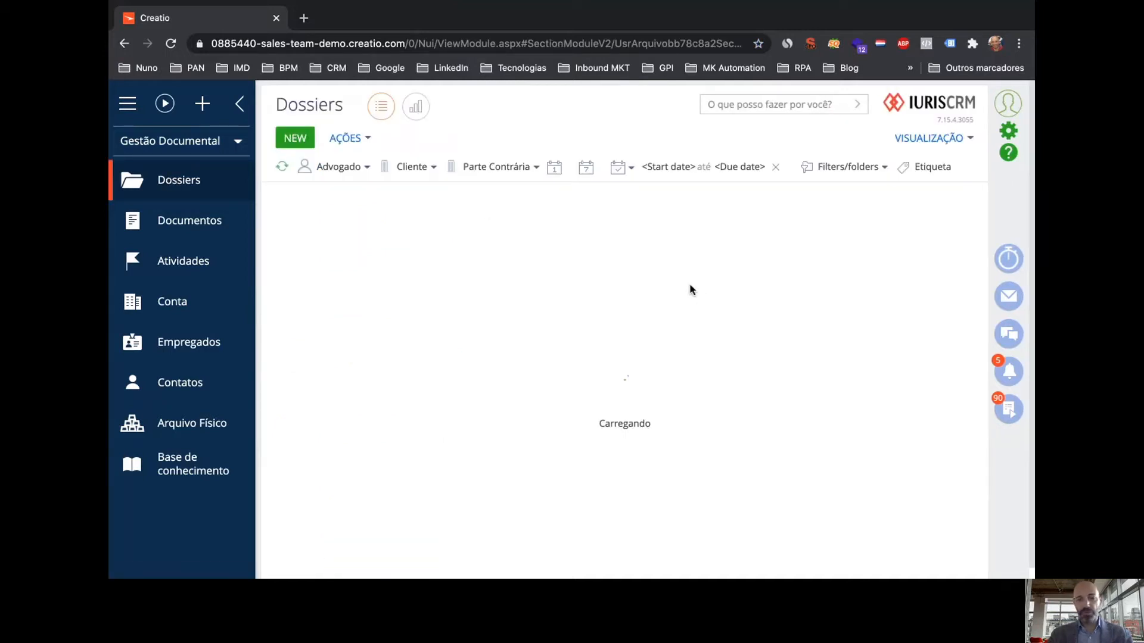
{"action": "scroll", "coordinate": [627, 294], "scroll_direction": "down", "scroll_amount": 3}
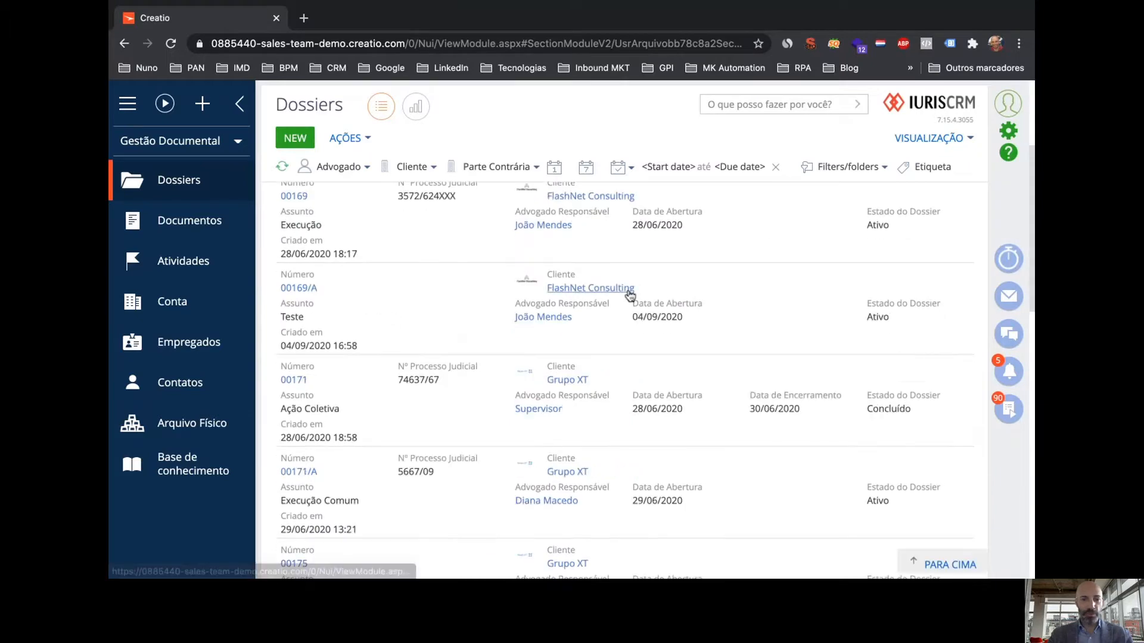
{"action": "scroll", "coordinate": [627, 294], "scroll_direction": "up", "scroll_amount": 3}
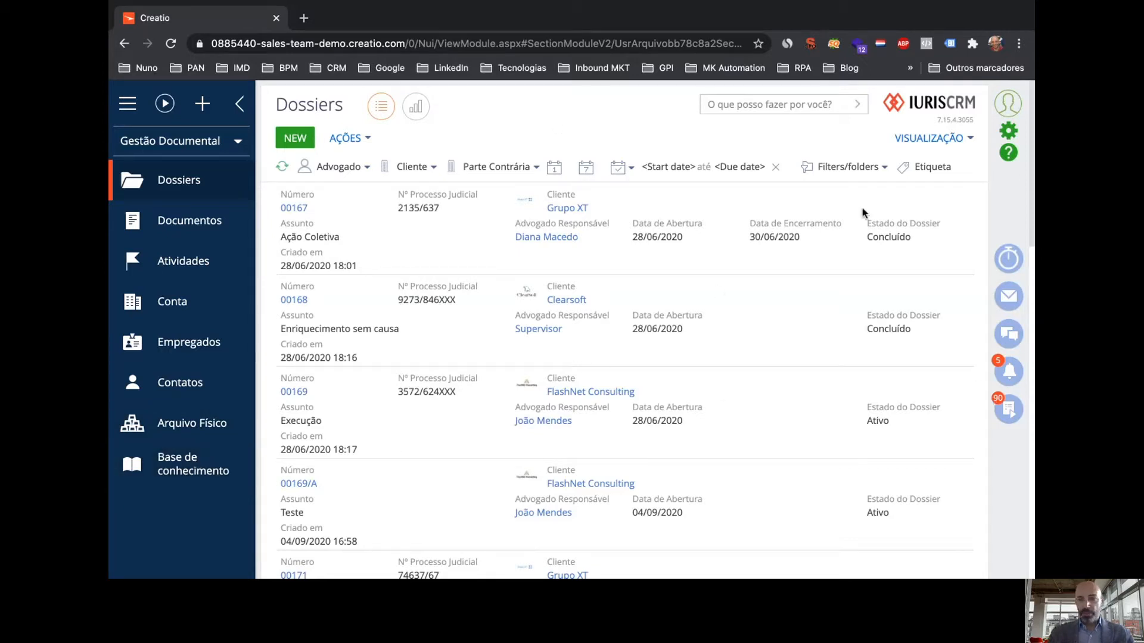
Sort the dossier list by Número, after first trying Assunto
{"action": "left_click", "coordinate": [955, 138]}
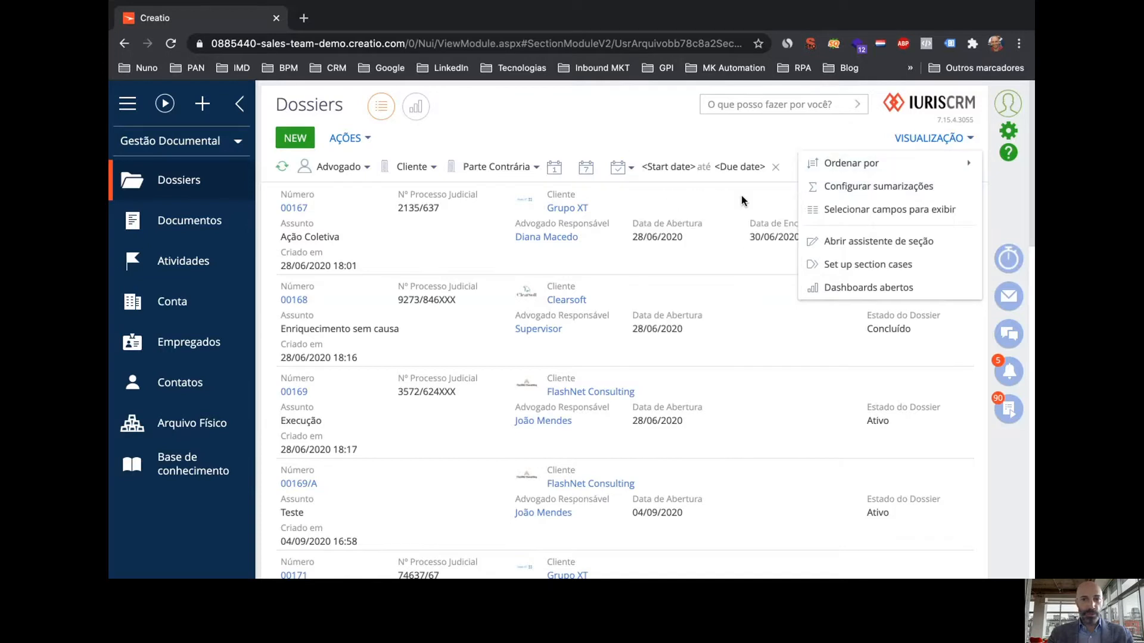
{"action": "left_click", "coordinate": [667, 230]}
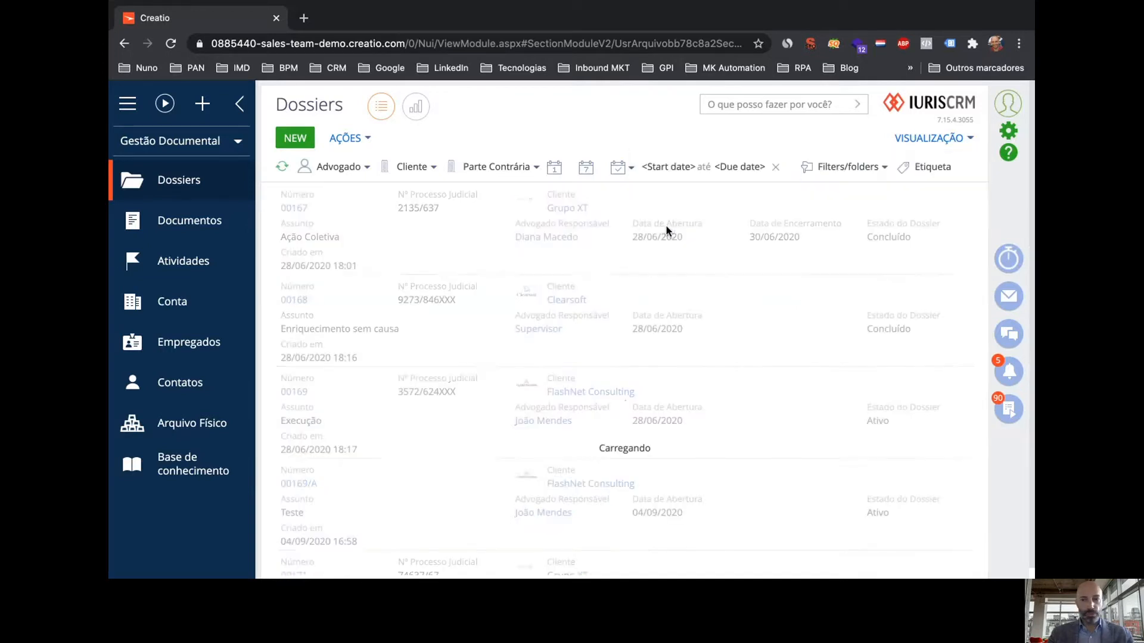
{"action": "left_click", "coordinate": [926, 146]}
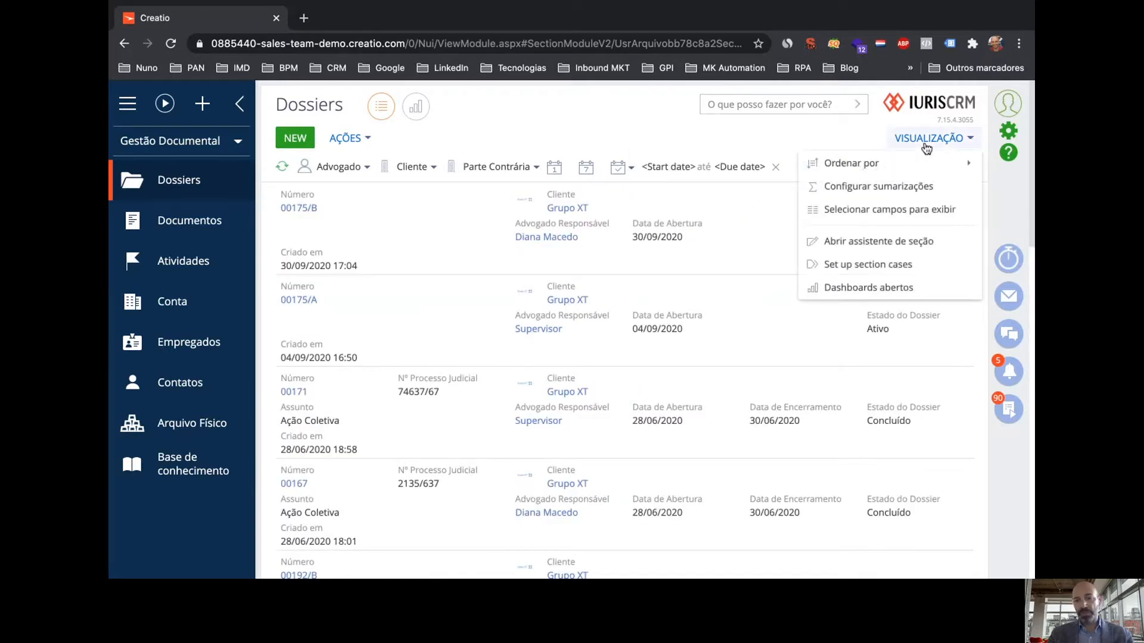
{"action": "mouse_move", "coordinate": [923, 162]}
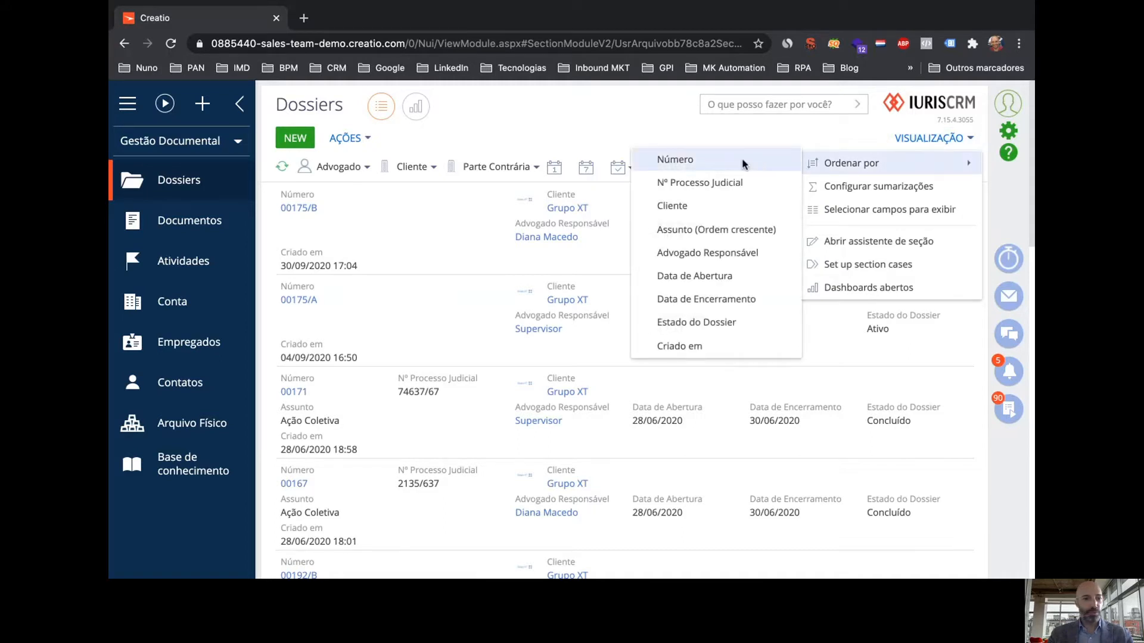
{"action": "left_click", "coordinate": [675, 159]}
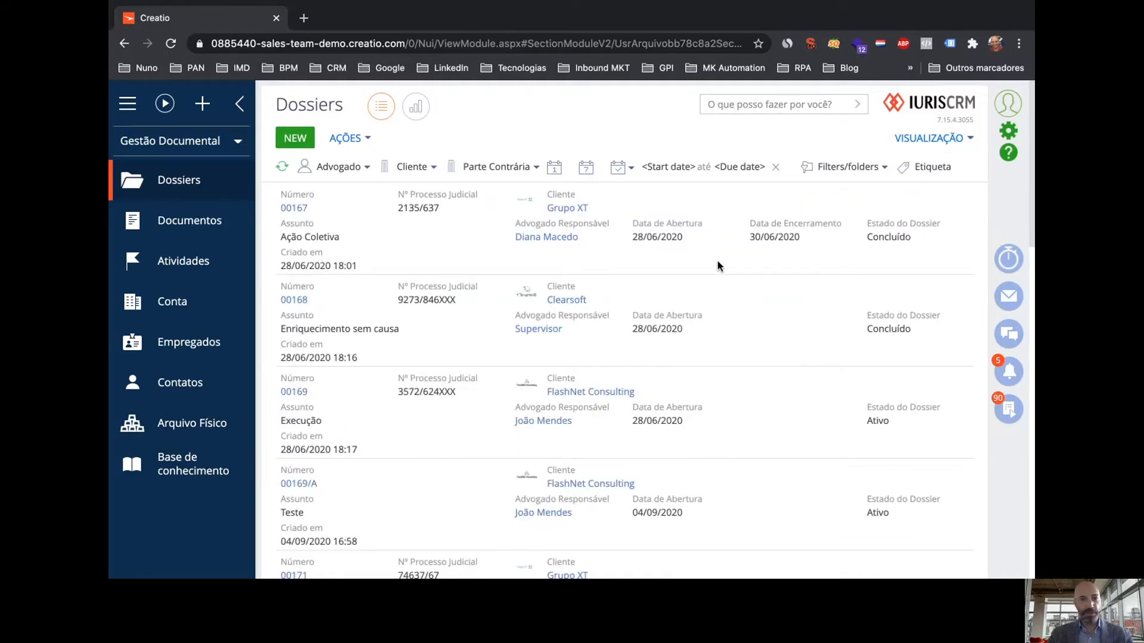
Discard an empty filter condition and limit dossiers to the current month, 01/10/2020–31/10/2020
{"action": "left_click", "coordinate": [841, 170]}
{"action": "left_click", "coordinate": [845, 189]}
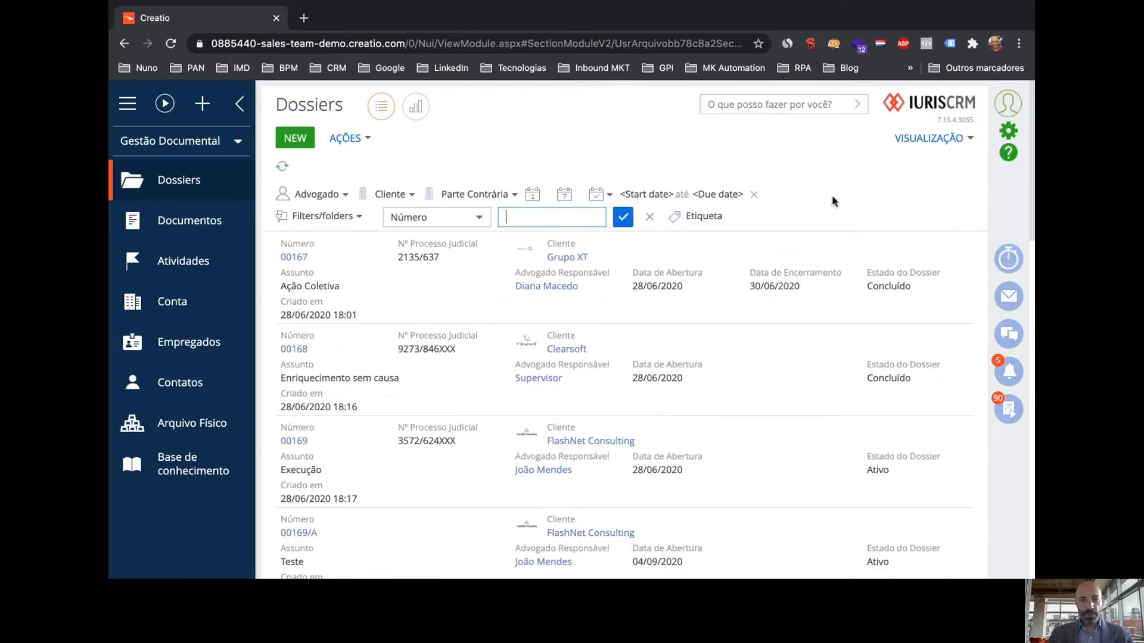
{"action": "left_click", "coordinate": [649, 217]}
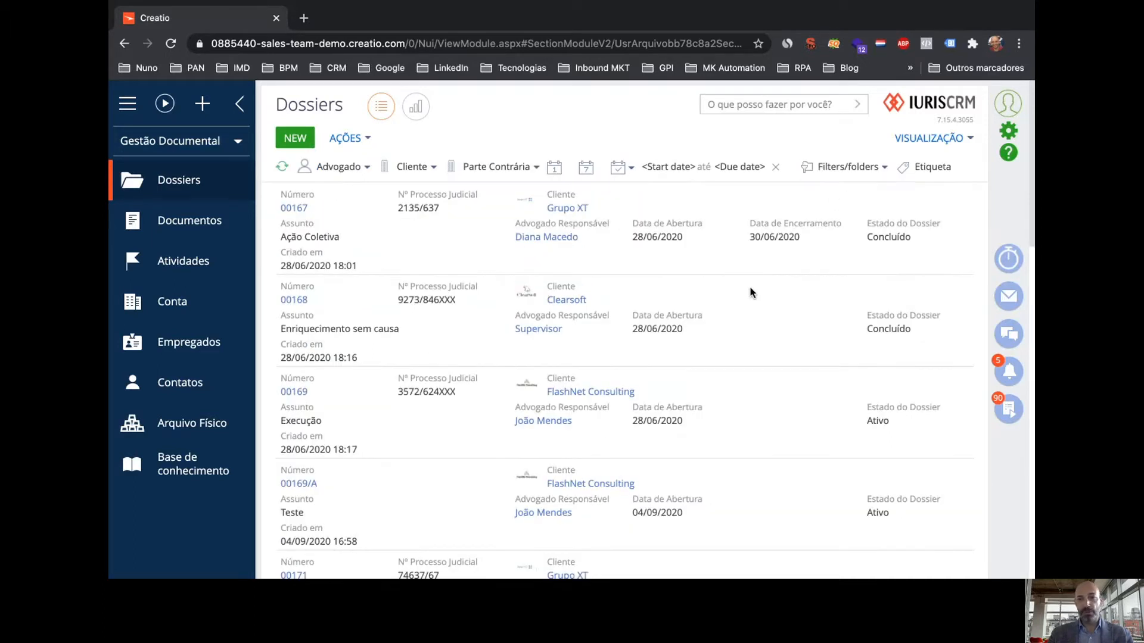
{"action": "left_click", "coordinate": [618, 171]}
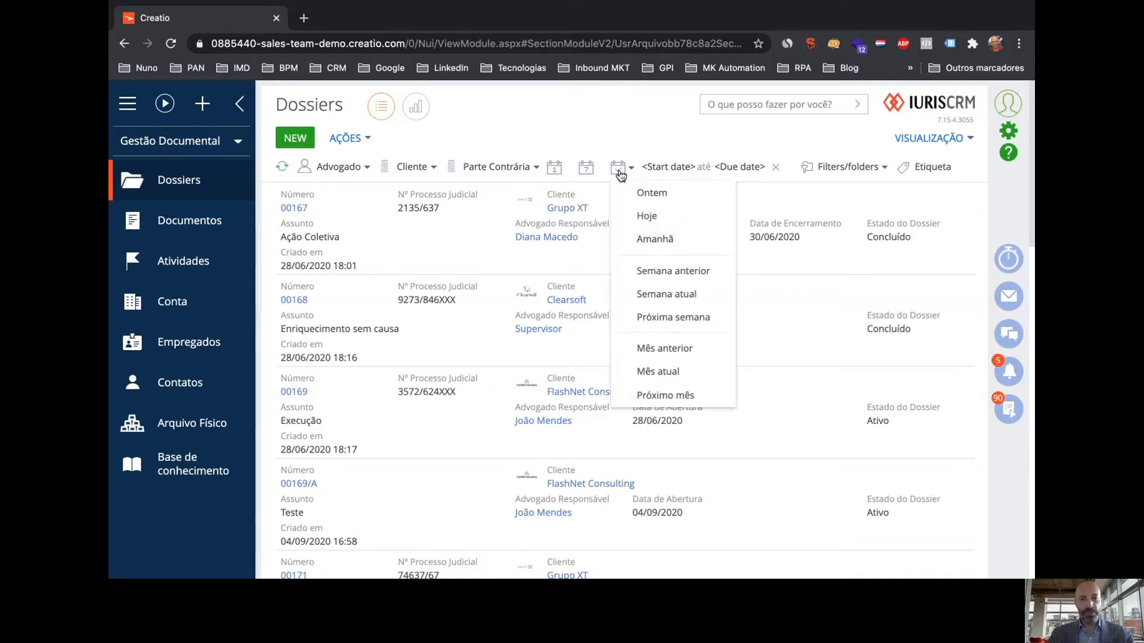
{"action": "left_click", "coordinate": [663, 373]}
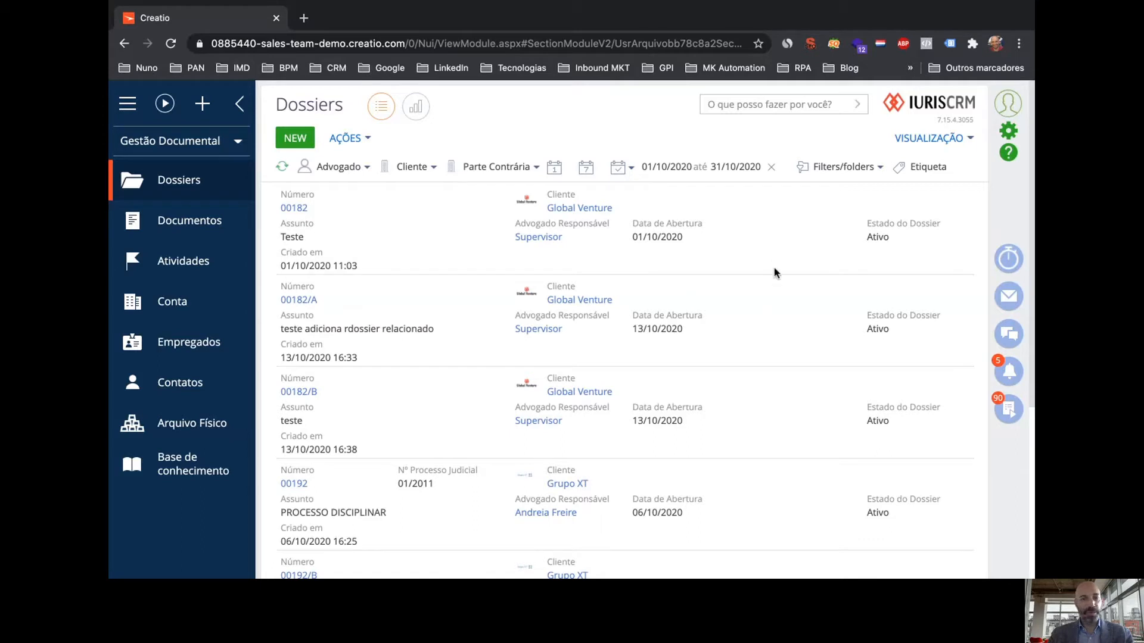
Remove the current-month period filter and filter the dossiers to client Grupo XT
{"action": "left_click", "coordinate": [773, 169]}
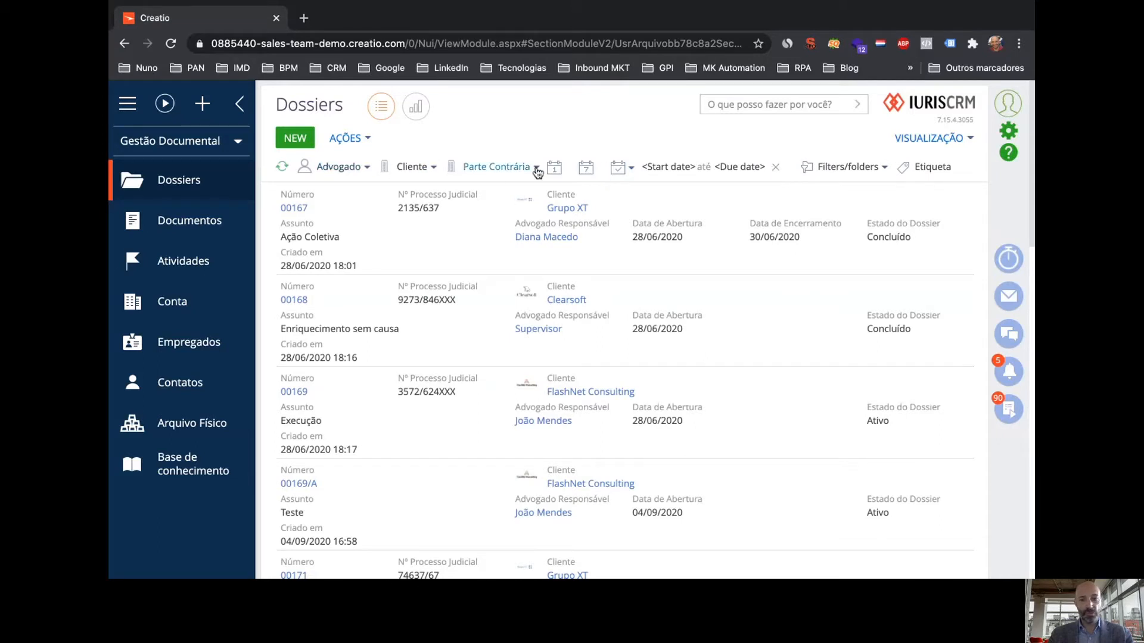
{"action": "left_click", "coordinate": [411, 169]}
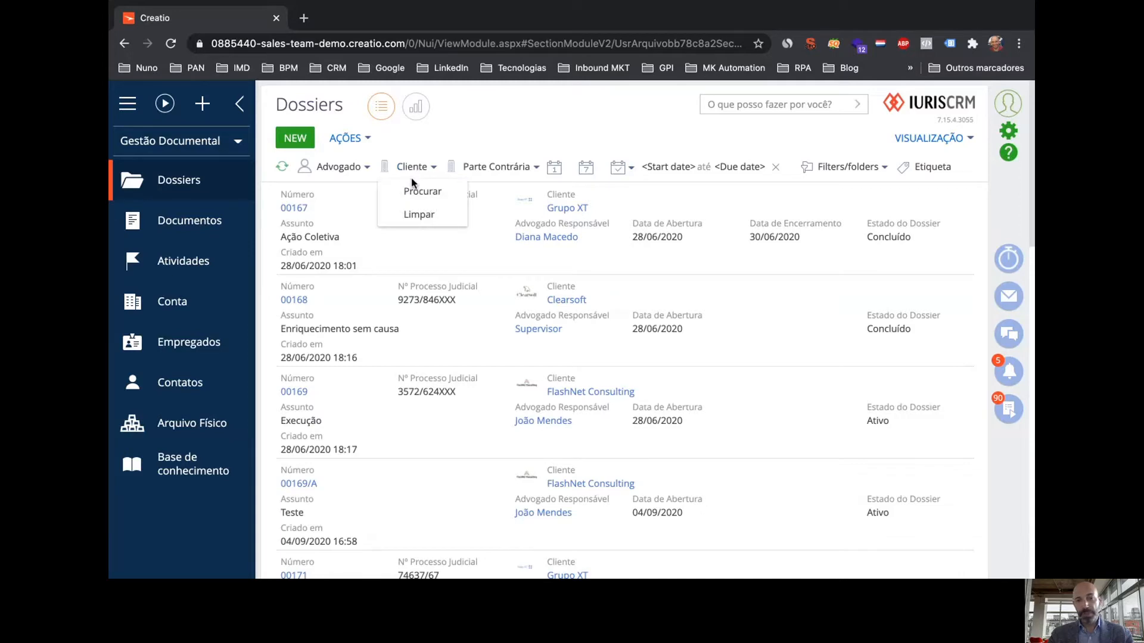
{"action": "left_click", "coordinate": [411, 181]}
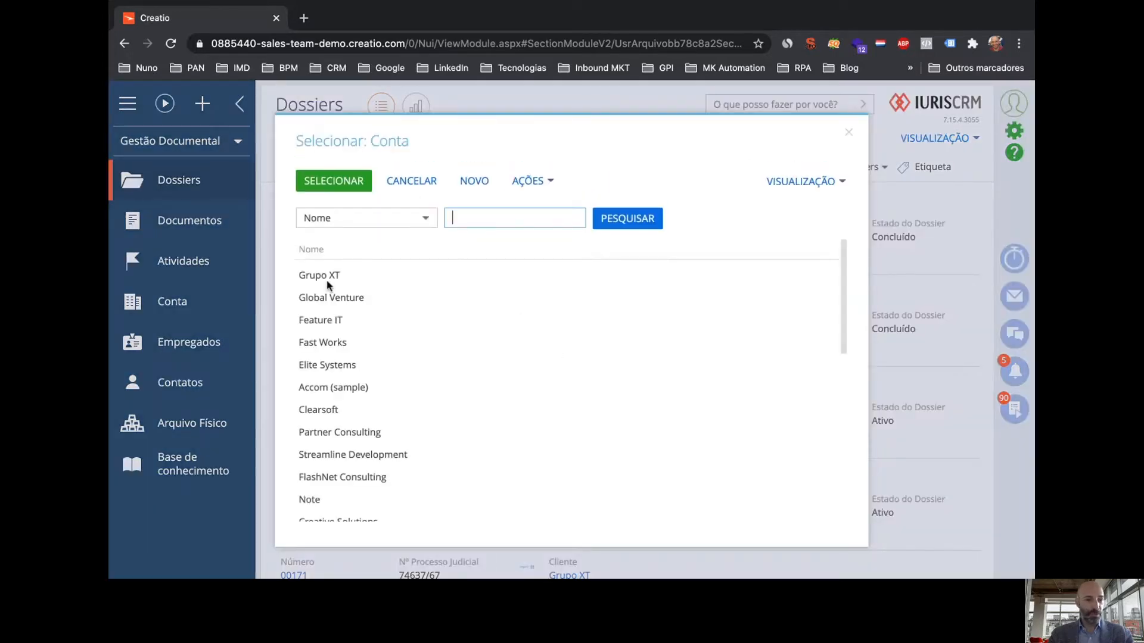
{"action": "left_click", "coordinate": [326, 279]}
{"action": "double_click", "coordinate": [325, 277]}
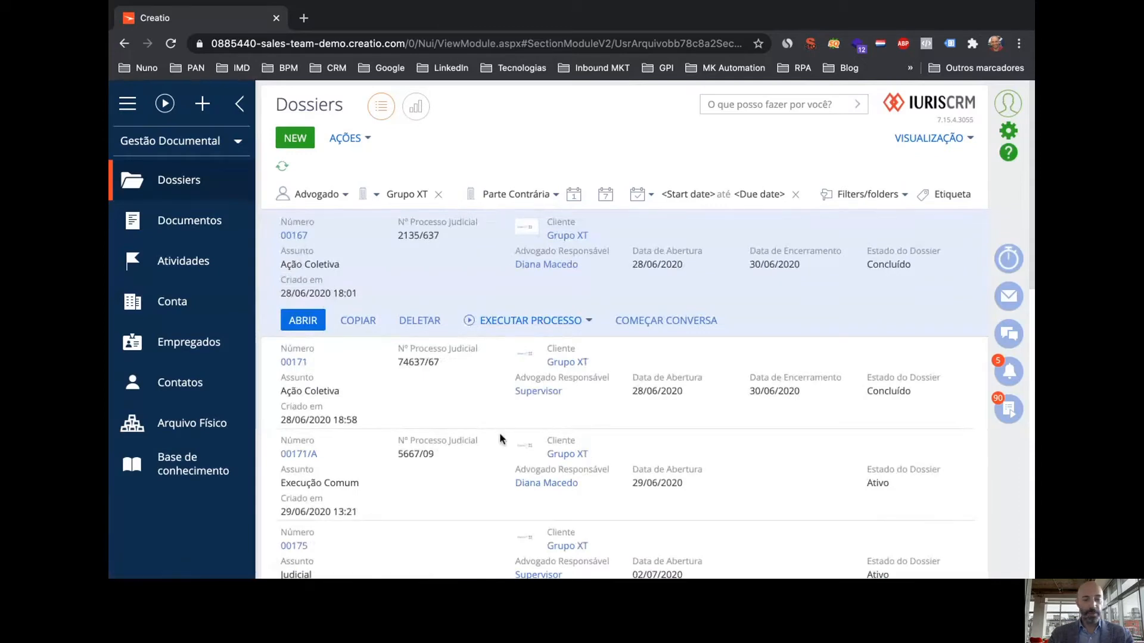
{"action": "scroll", "coordinate": [500, 438], "scroll_direction": "down", "scroll_amount": 5}
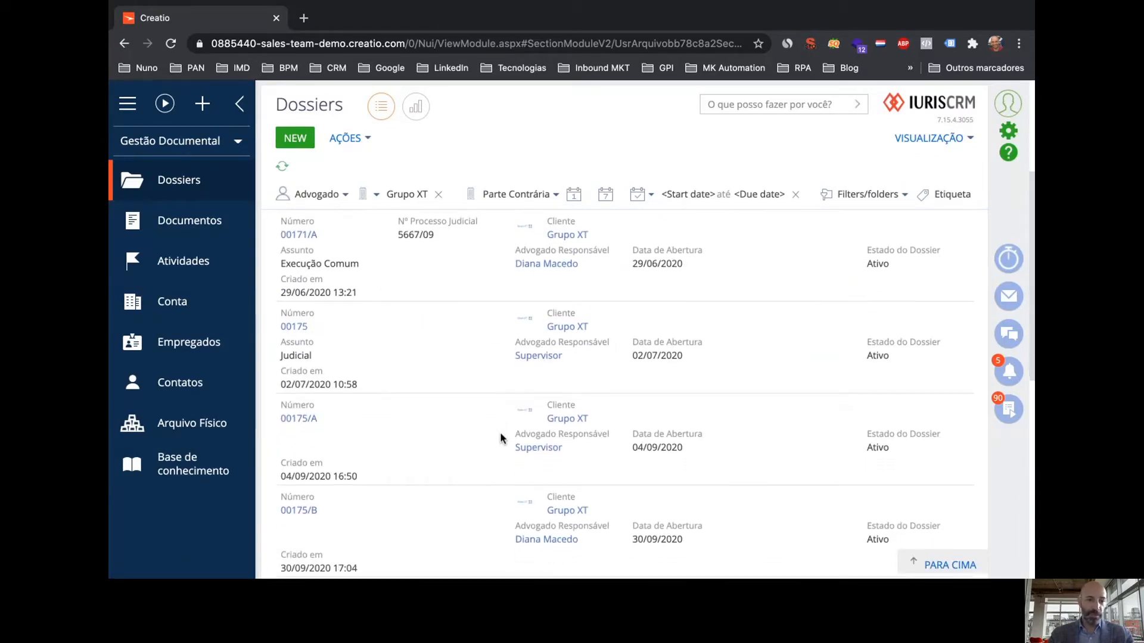
{"action": "scroll", "coordinate": [500, 439], "scroll_direction": "down", "scroll_amount": 8}
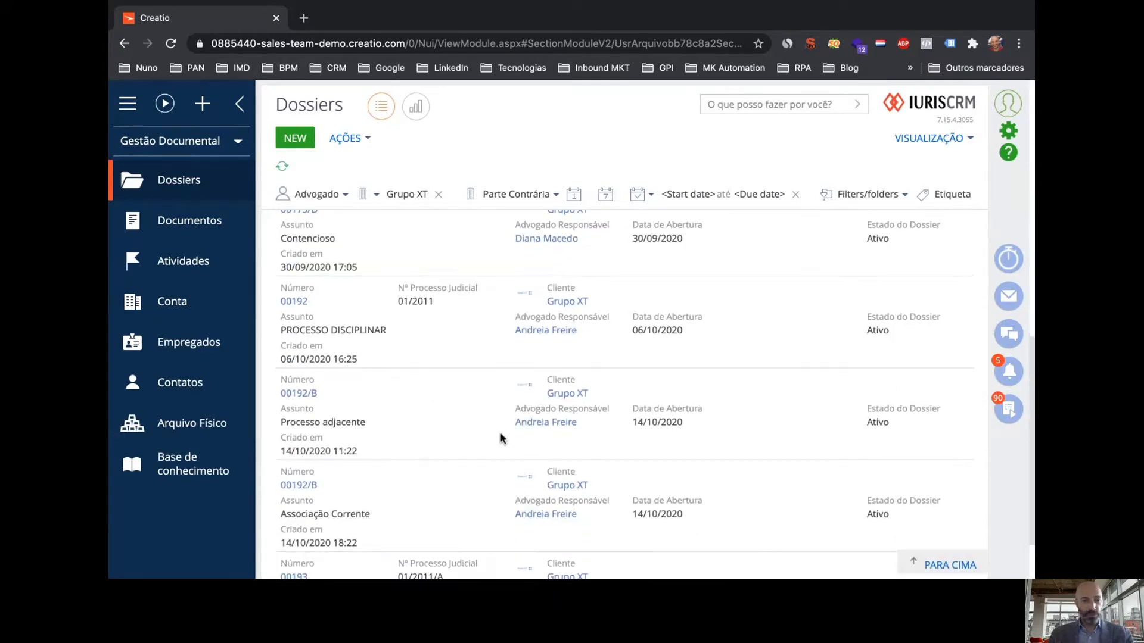
{"action": "scroll", "coordinate": [500, 438], "scroll_direction": "up", "scroll_amount": 2}
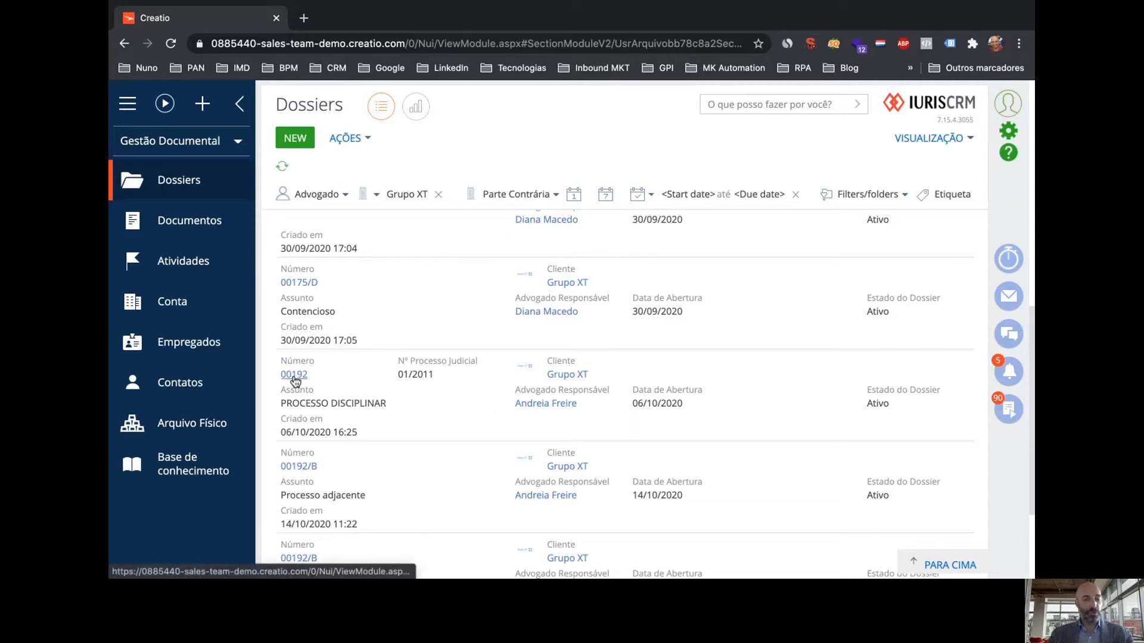
Open dossier 00192's record, then its Grupo XT client account
{"action": "left_click", "coordinate": [462, 407]}
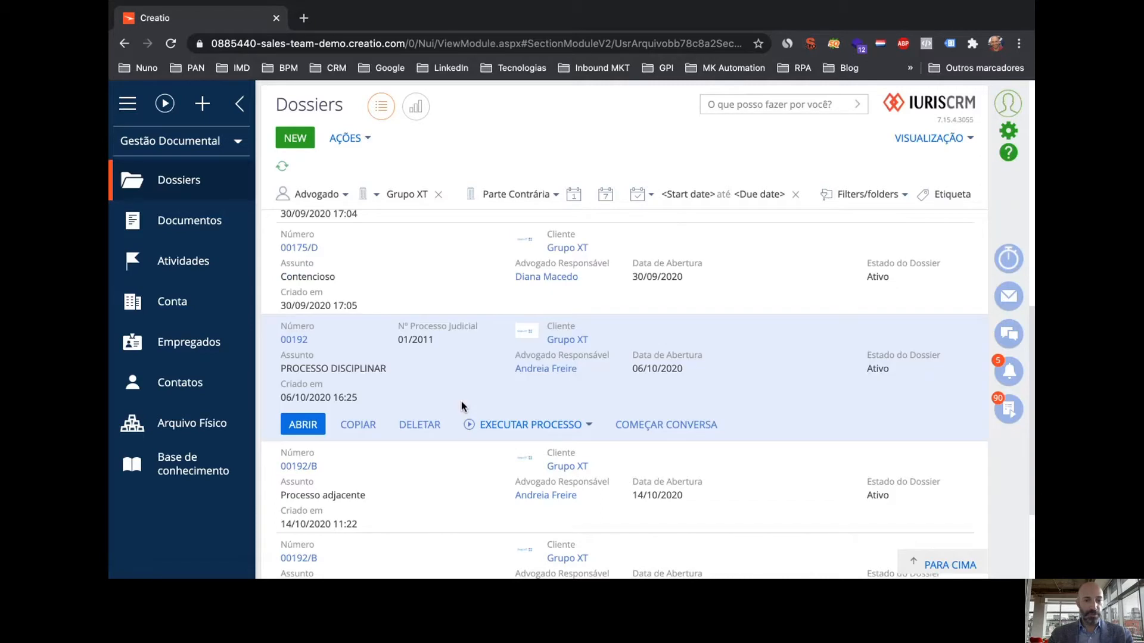
{"action": "left_click", "coordinate": [308, 425]}
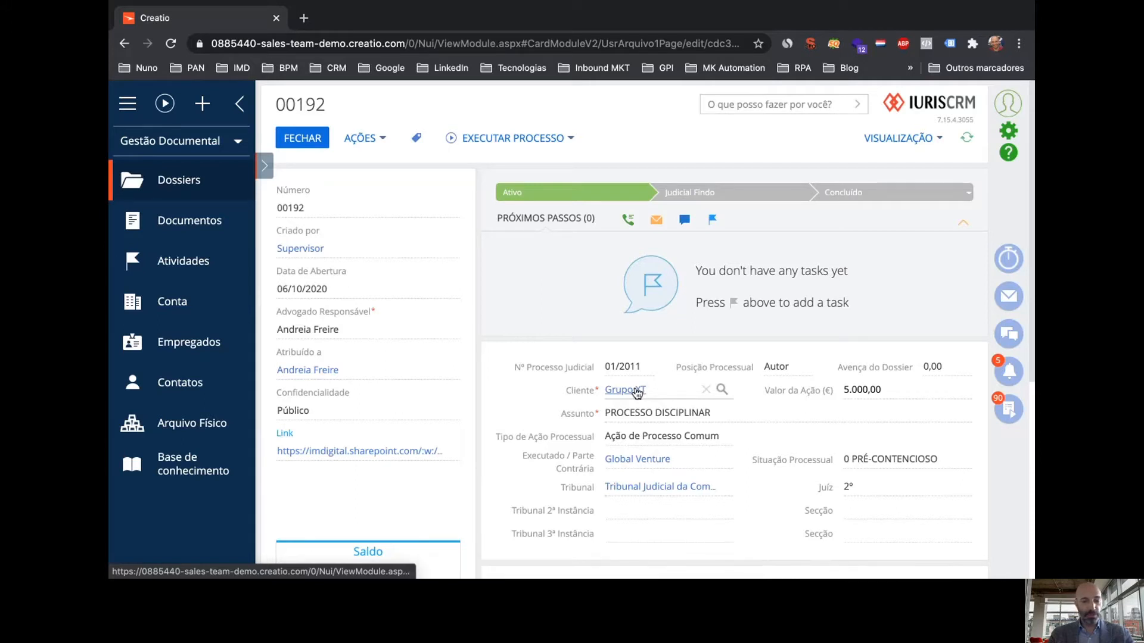
{"action": "left_click", "coordinate": [637, 393]}
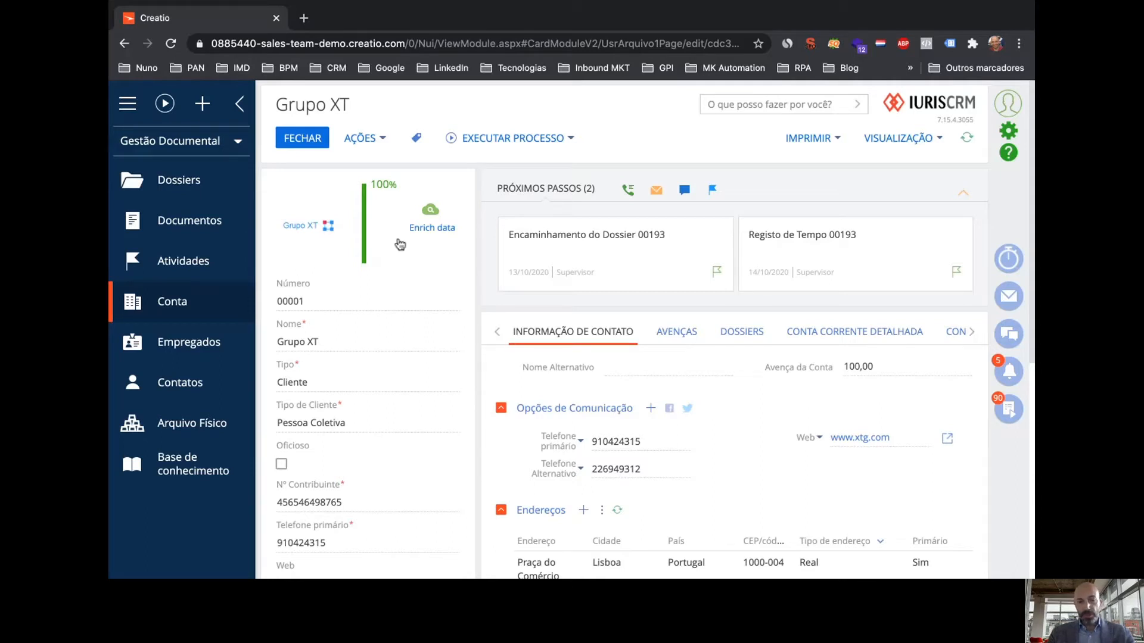
Review the Grupo XT account and its primary contact, then return to dossier 00192
{"action": "scroll", "coordinate": [716, 441], "scroll_direction": "down", "scroll_amount": 2}
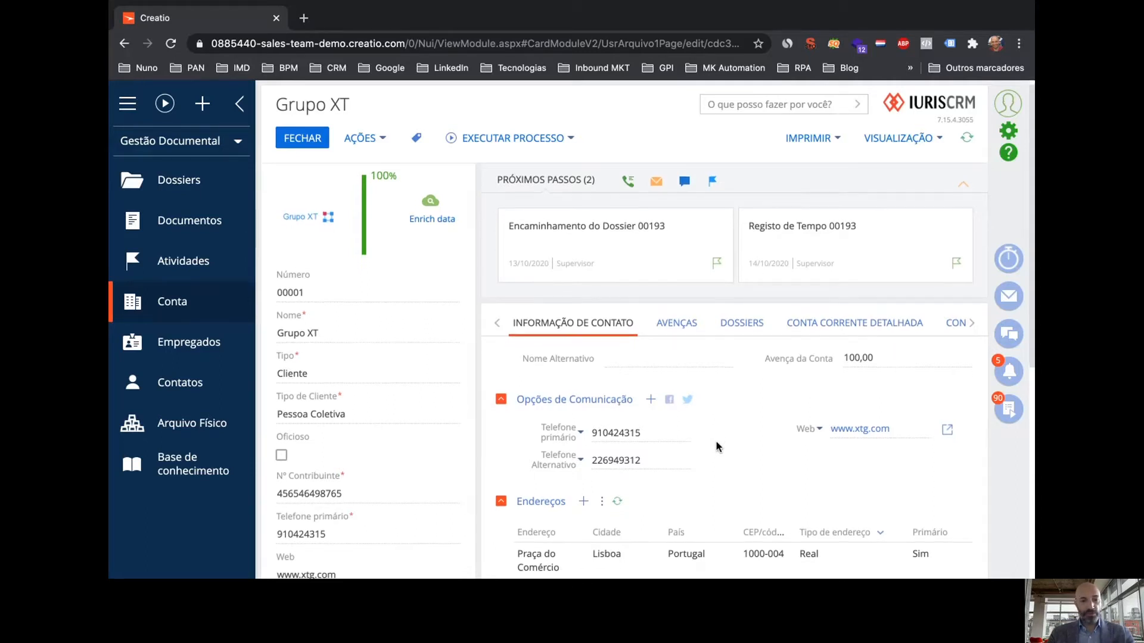
{"action": "scroll", "coordinate": [716, 441], "scroll_direction": "down", "scroll_amount": 5}
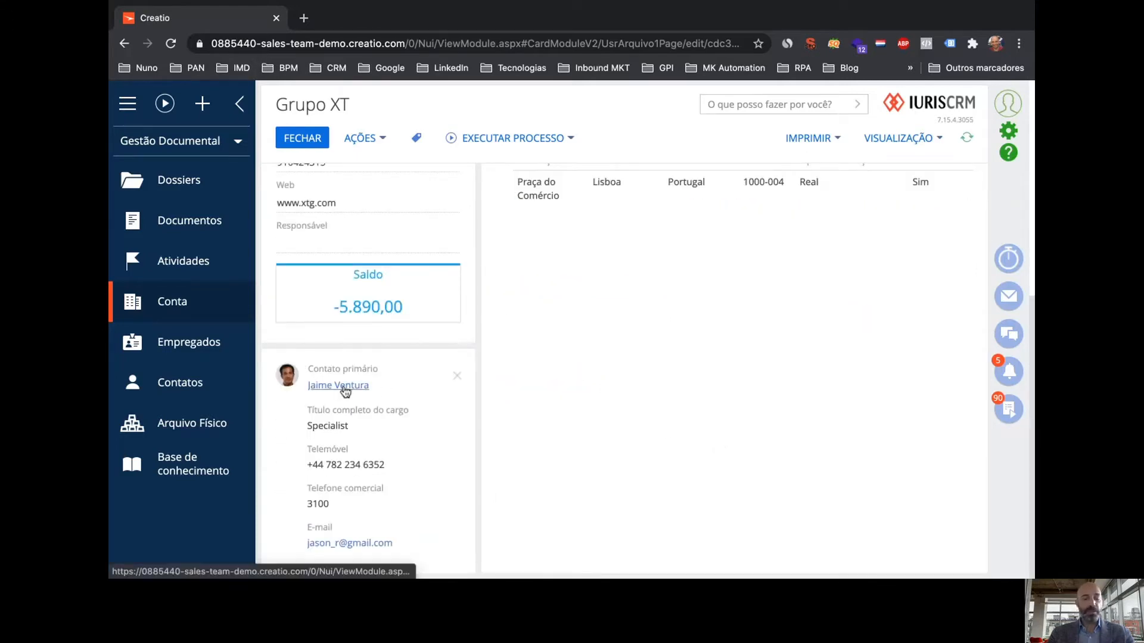
{"action": "mouse_move", "coordinate": [346, 391]}
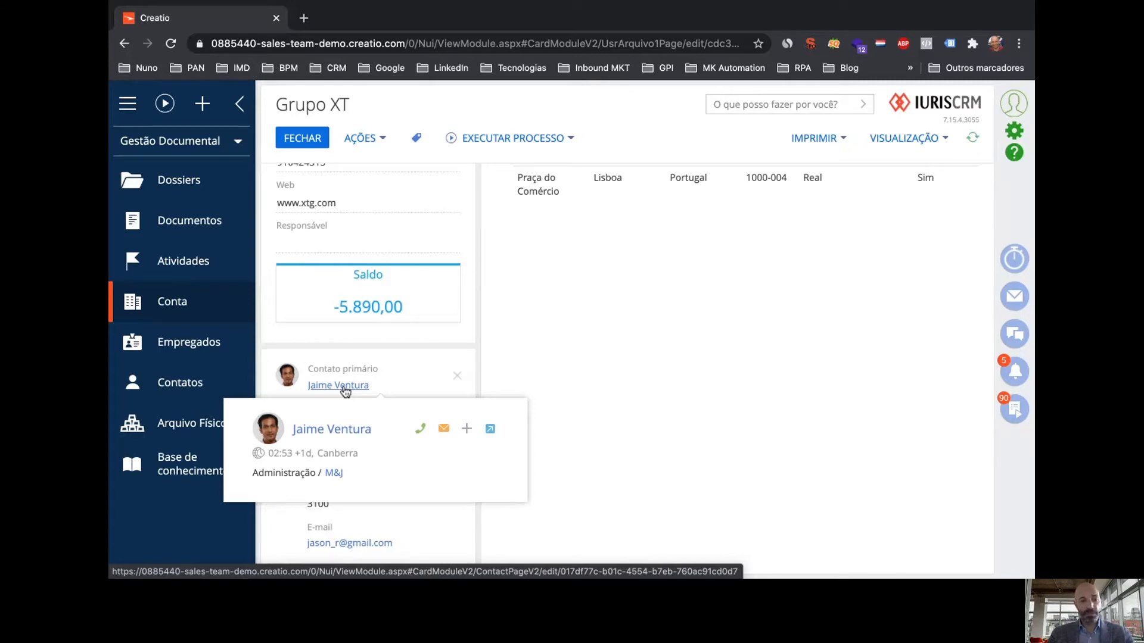
{"action": "left_click", "coordinate": [346, 392]}
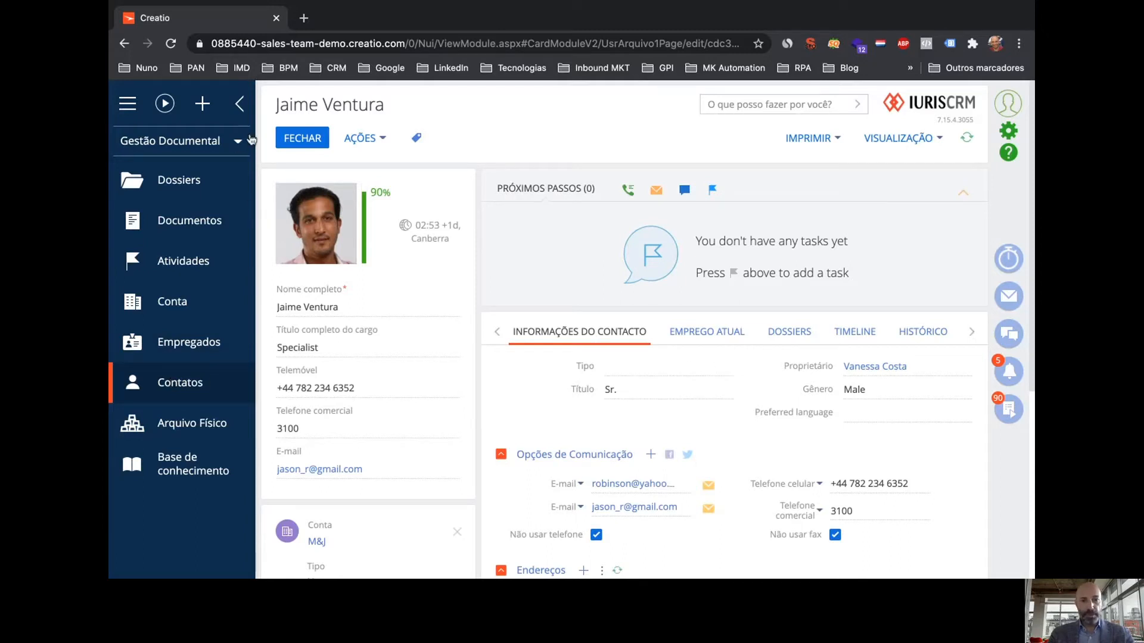
{"action": "left_click", "coordinate": [317, 142]}
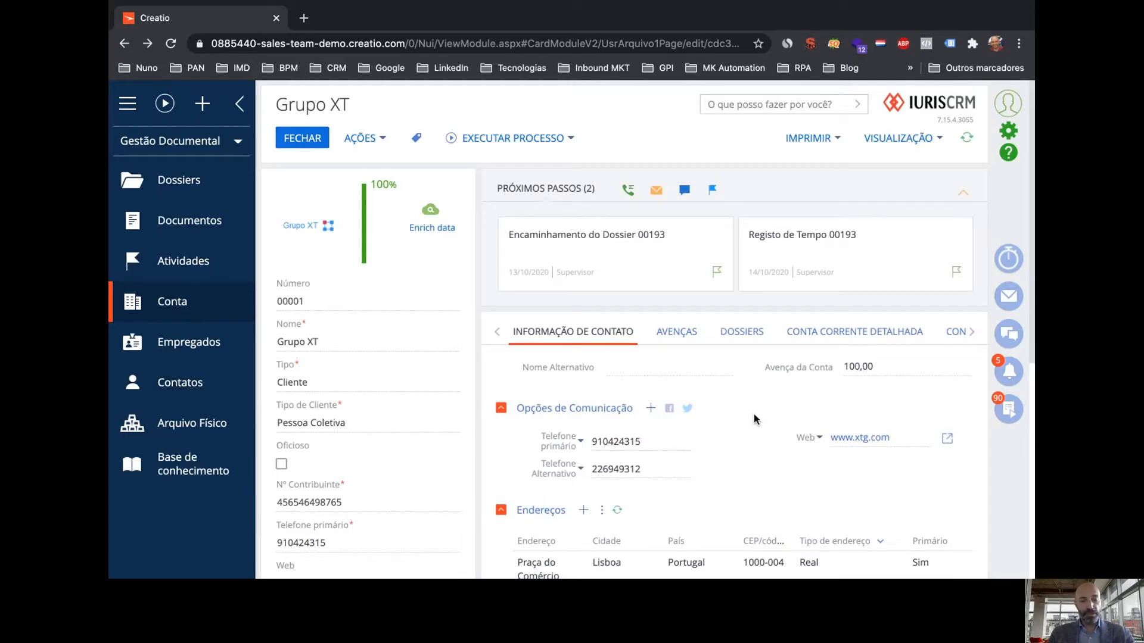
{"action": "left_click", "coordinate": [300, 141]}
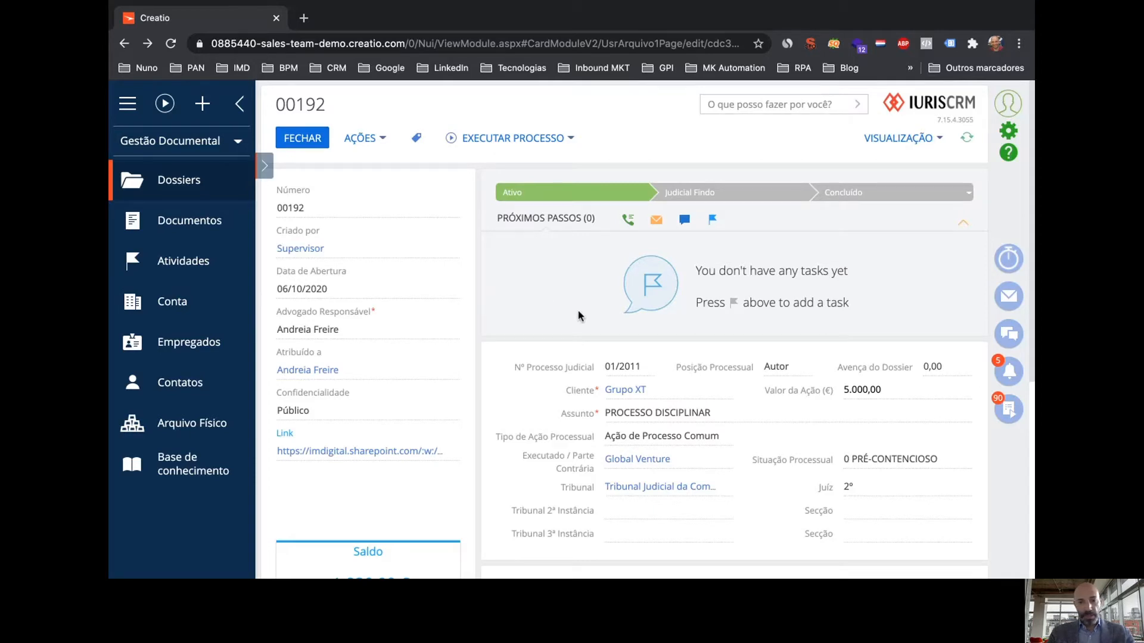
Open document 00012 from dossier 00192's documents and close it again
{"action": "scroll", "coordinate": [580, 315], "scroll_direction": "down", "scroll_amount": 4}
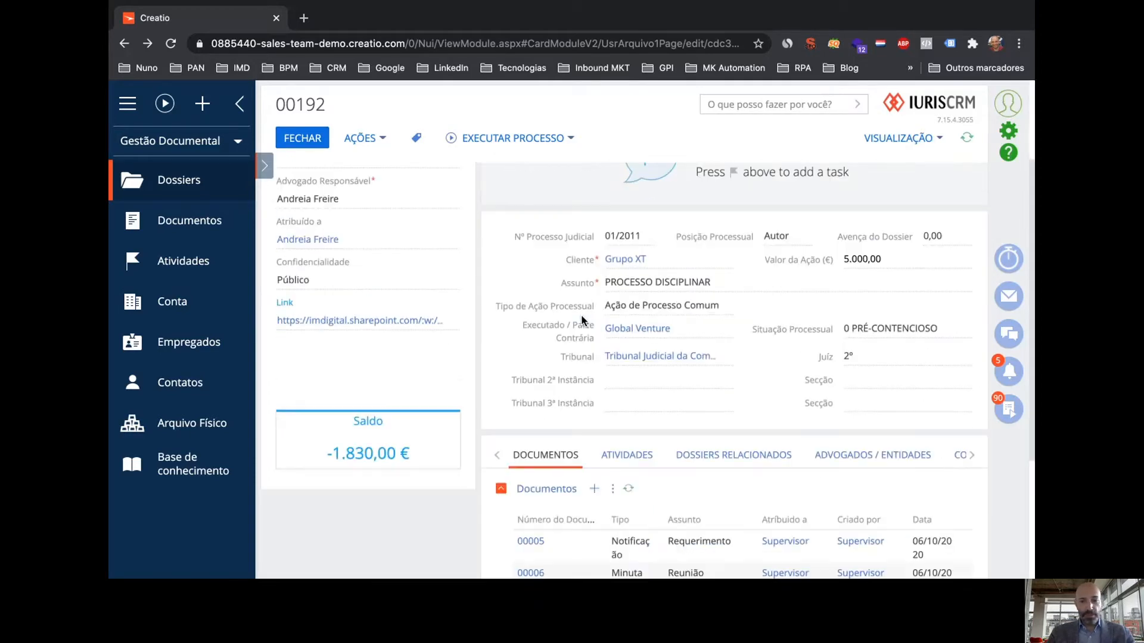
{"action": "scroll", "coordinate": [581, 316], "scroll_direction": "down", "scroll_amount": 2}
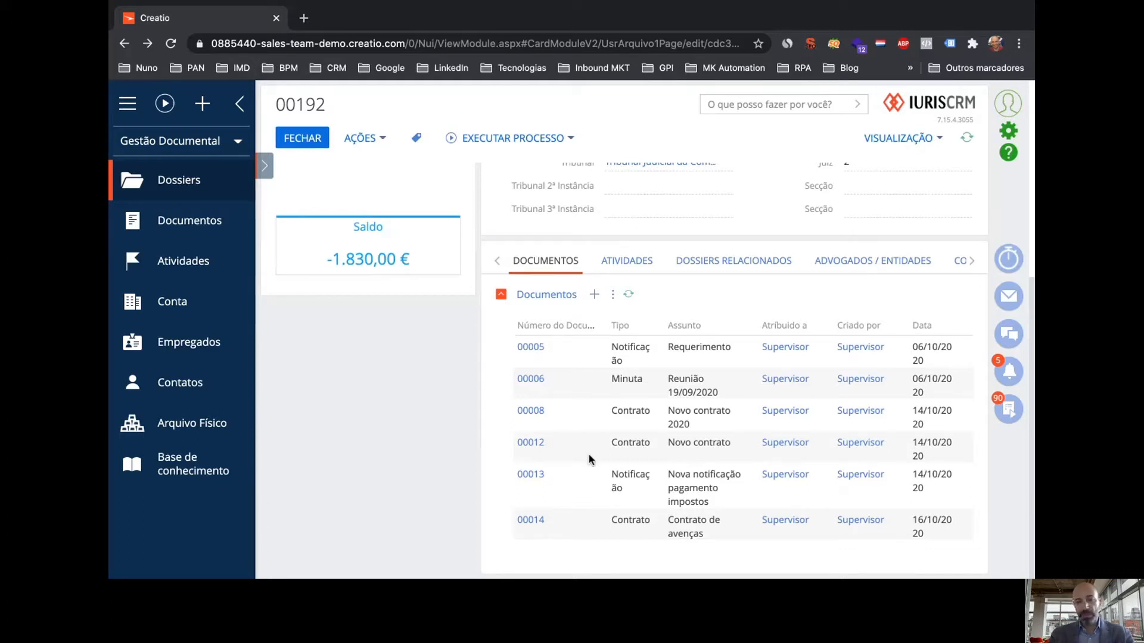
{"action": "left_click", "coordinate": [540, 444]}
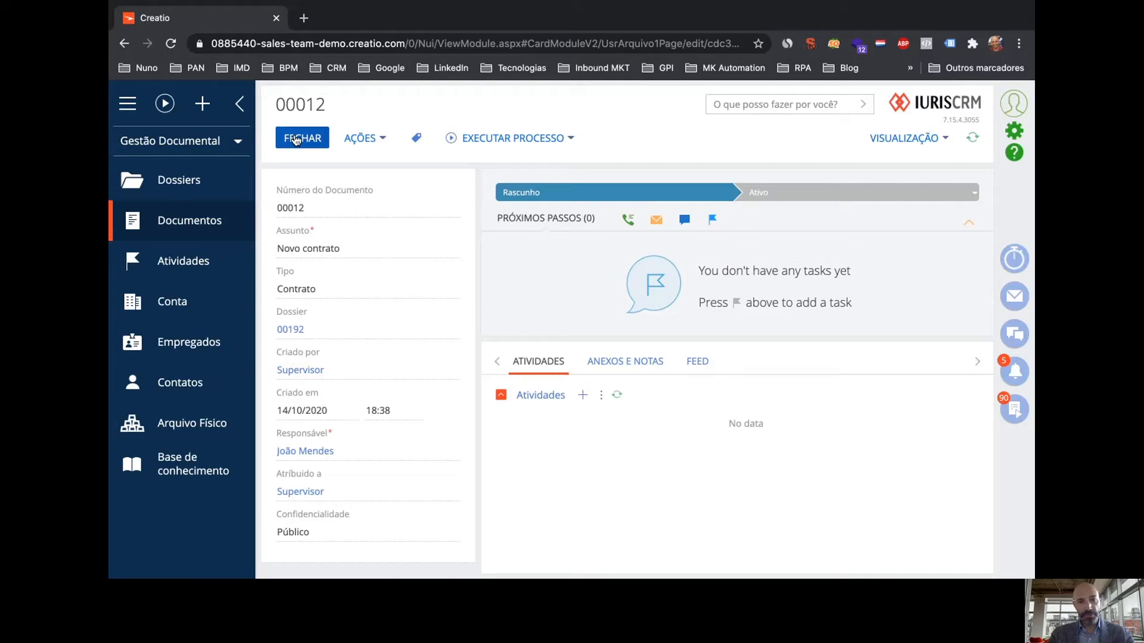
{"action": "left_click", "coordinate": [294, 138]}
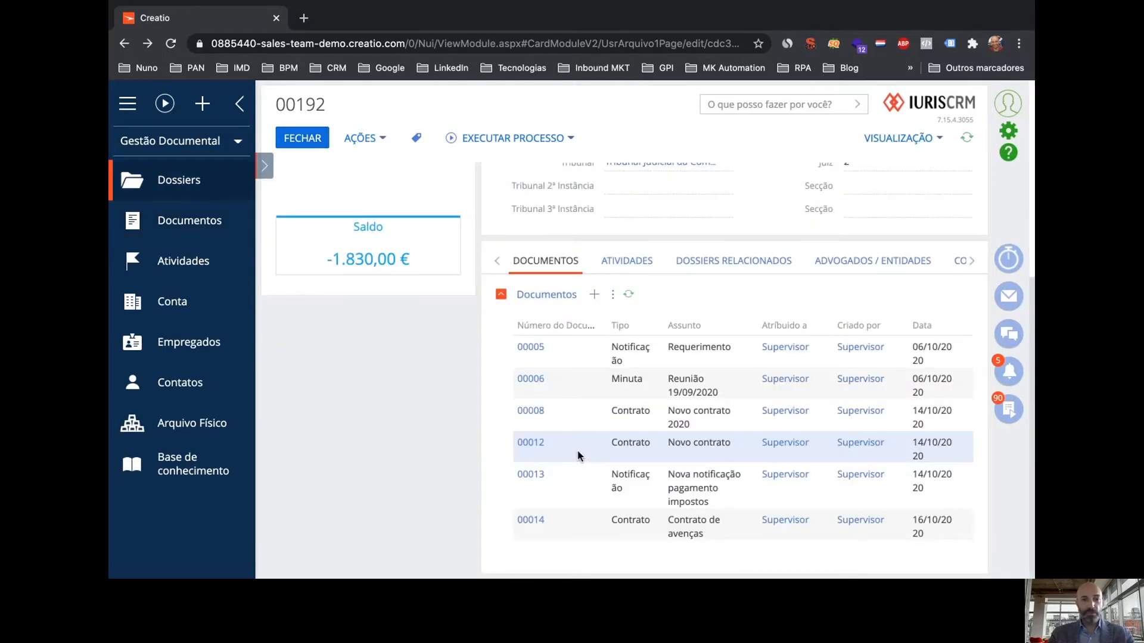
Add a Contrato document 'contrato de avença' with a responsible employee to dossier 00192 and save it
{"action": "left_click", "coordinate": [593, 295]}
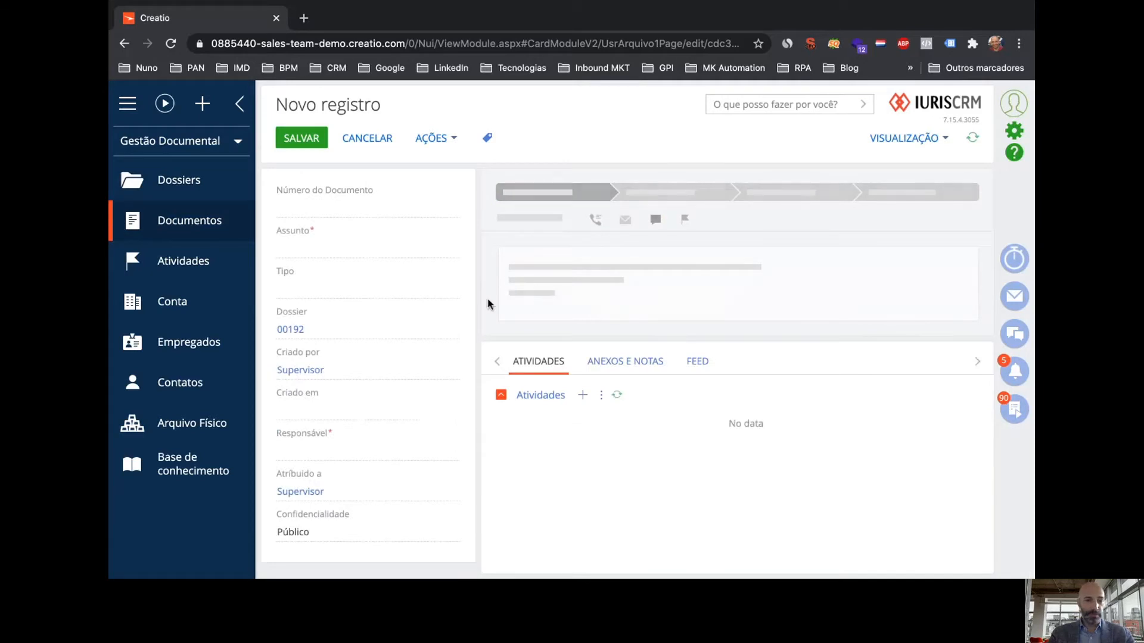
{"action": "left_click", "coordinate": [357, 244]}
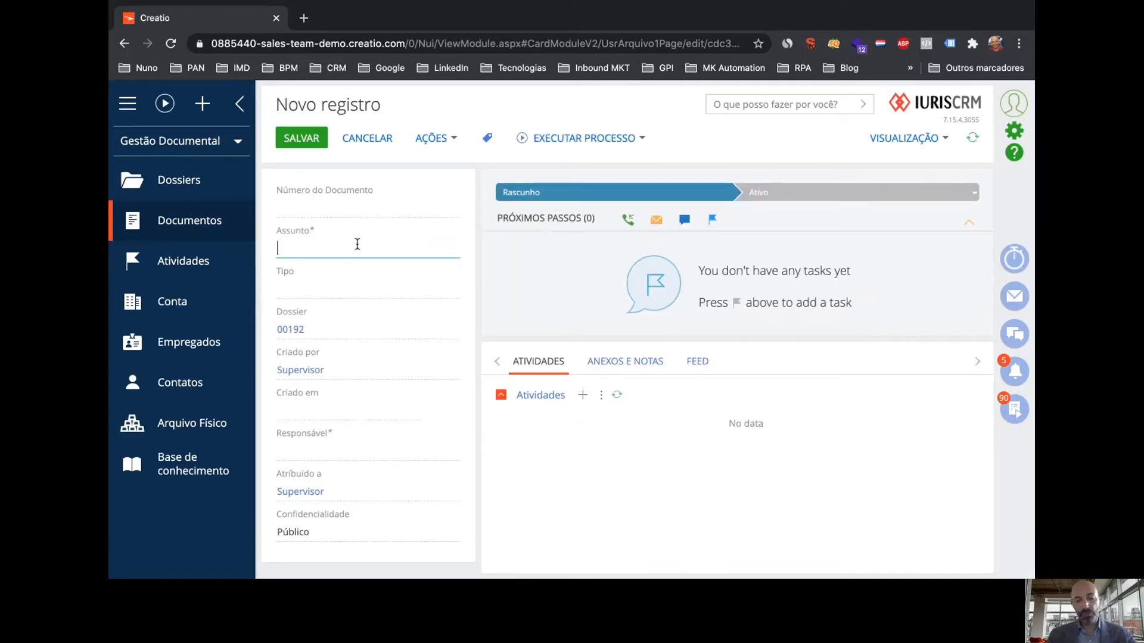
{"action": "type", "text": "Documento de"}
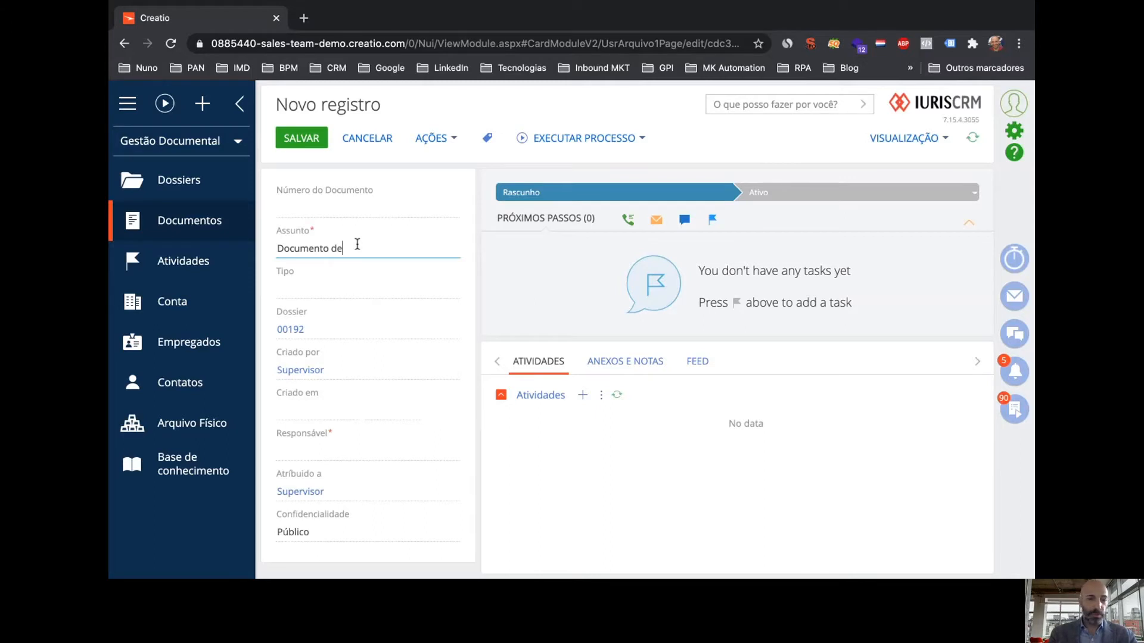
{"action": "key", "text": "BackSpace"}
{"action": "key", "text": "BackSpace"}
{"action": "key", "text": "BackSpace"}
{"action": "key", "text": "BackSpace"}
{"action": "key", "text": "BackSpace"}
{"action": "key", "text": "BackSpace"}
{"action": "key", "text": "BackSpace"}
{"action": "key", "text": "BackSpace"}
{"action": "key", "text": "BackSpace"}
{"action": "key", "text": "BackSpace"}
{"action": "key", "text": "BackSpace"}
{"action": "key", "text": "BackSpace"}
{"action": "type", "text": "c"}
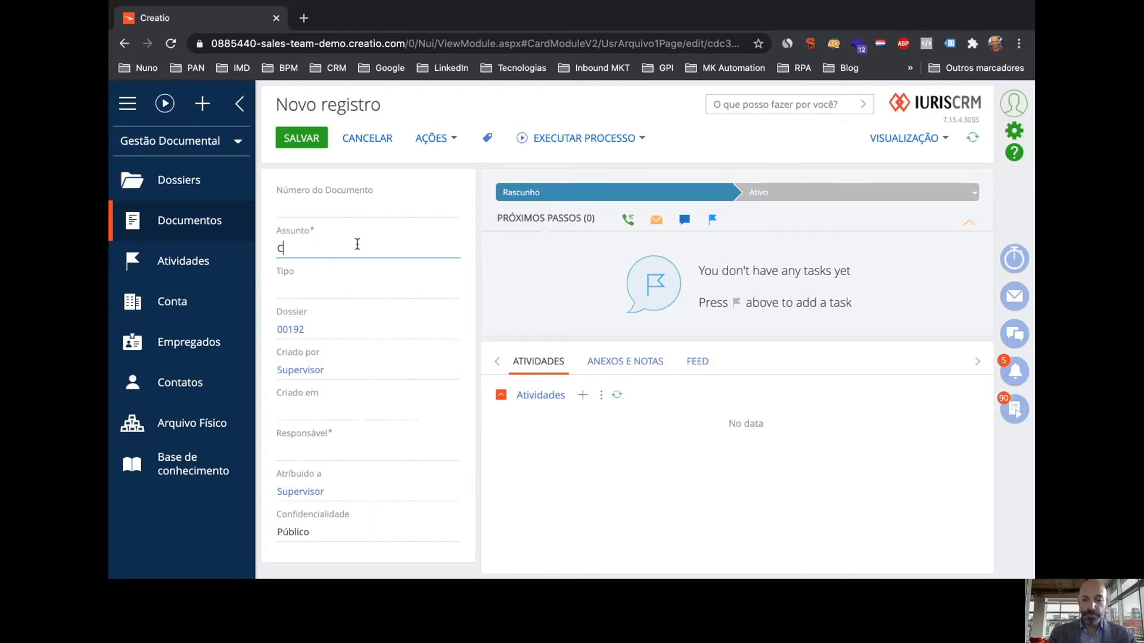
{"action": "type", "text": "ontrato de "}
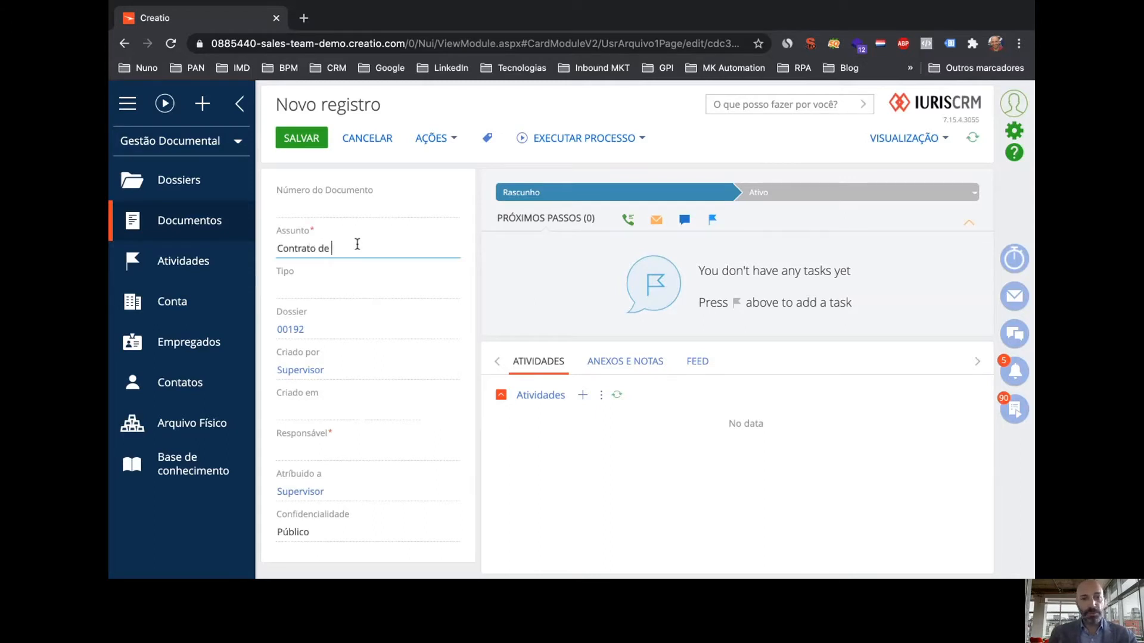
{"action": "type", "text": "avença"}
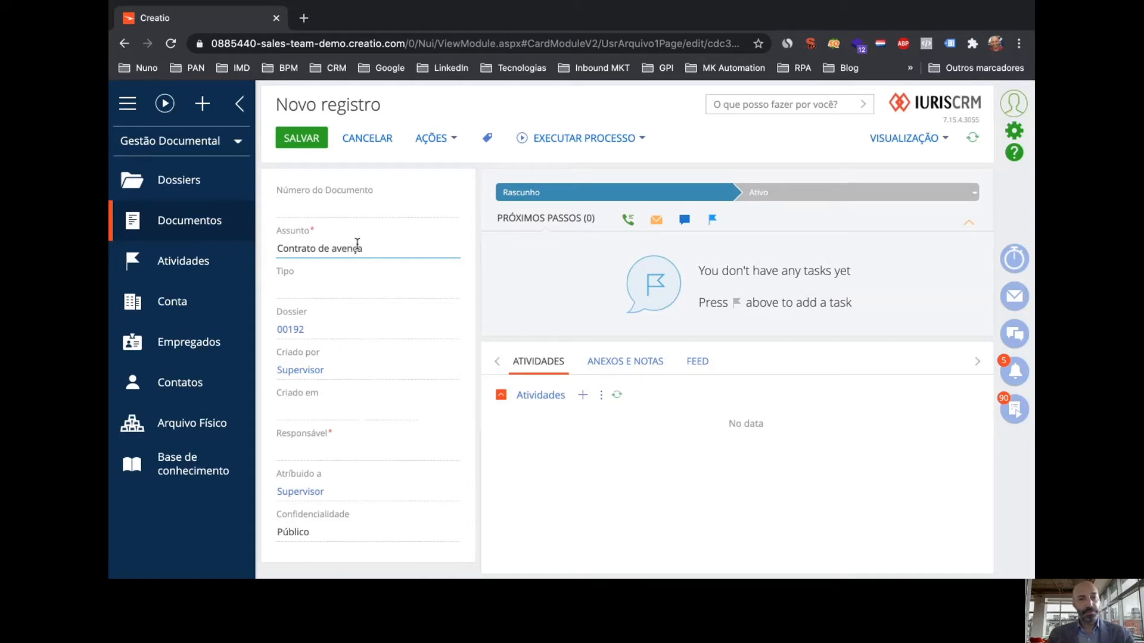
{"action": "left_click", "coordinate": [430, 289]}
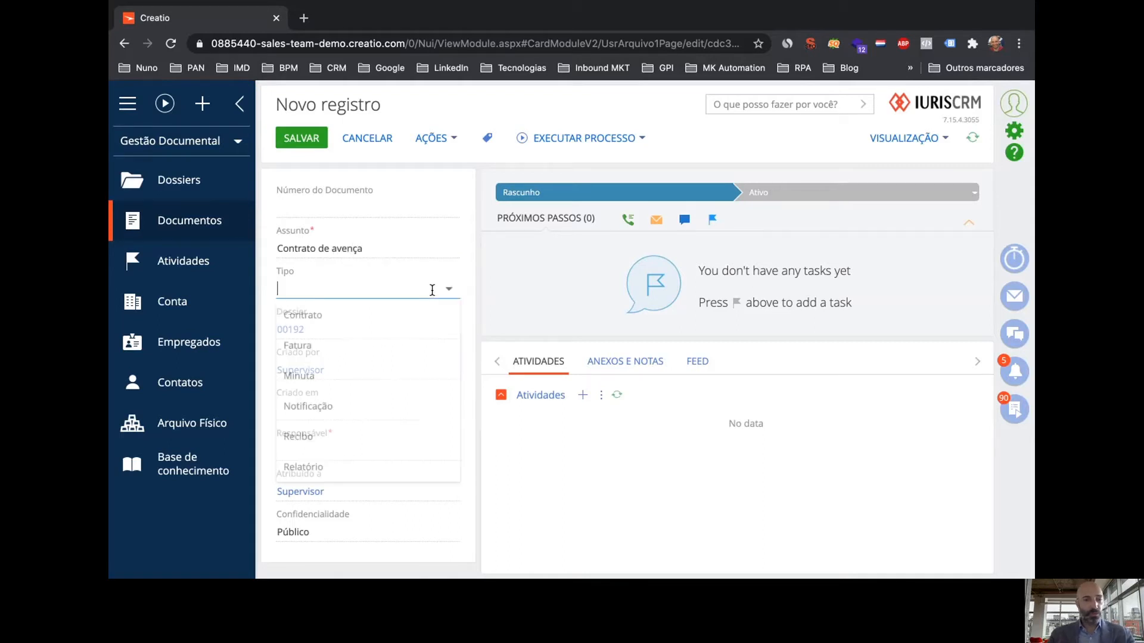
{"action": "left_click", "coordinate": [400, 320]}
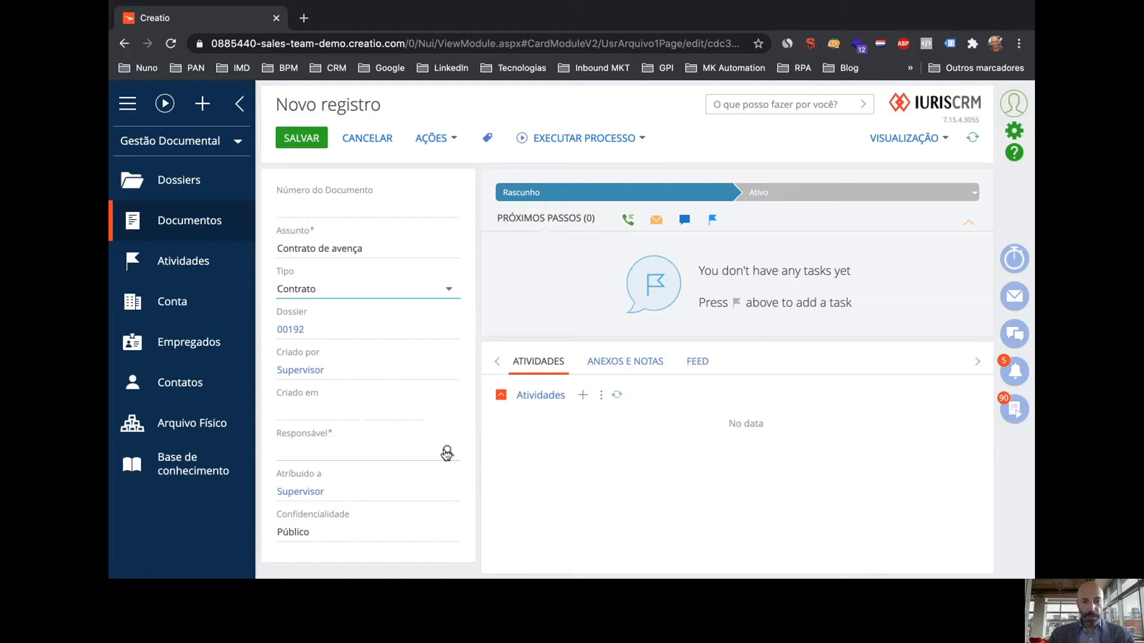
{"action": "left_click", "coordinate": [445, 451]}
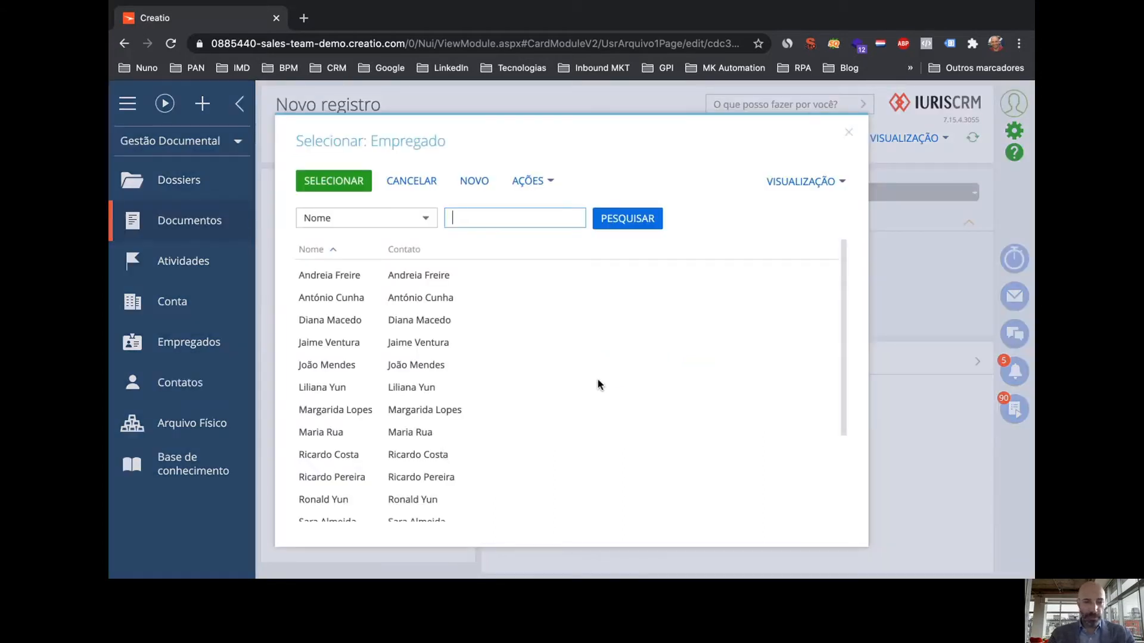
{"action": "double_click", "coordinate": [317, 300]}
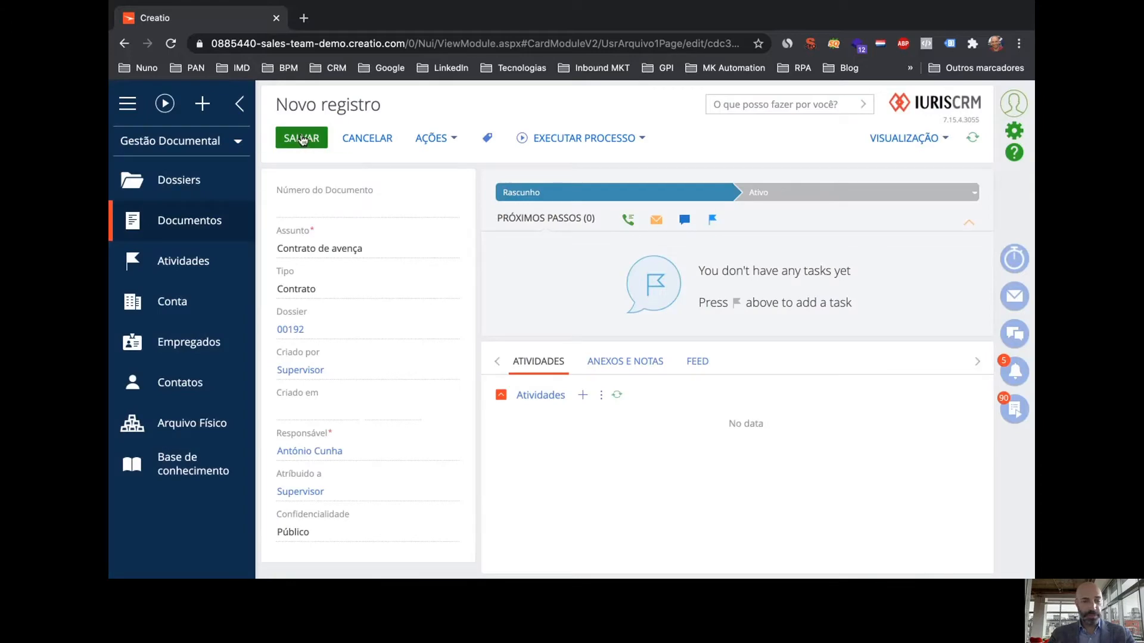
{"action": "left_click", "coordinate": [301, 139]}
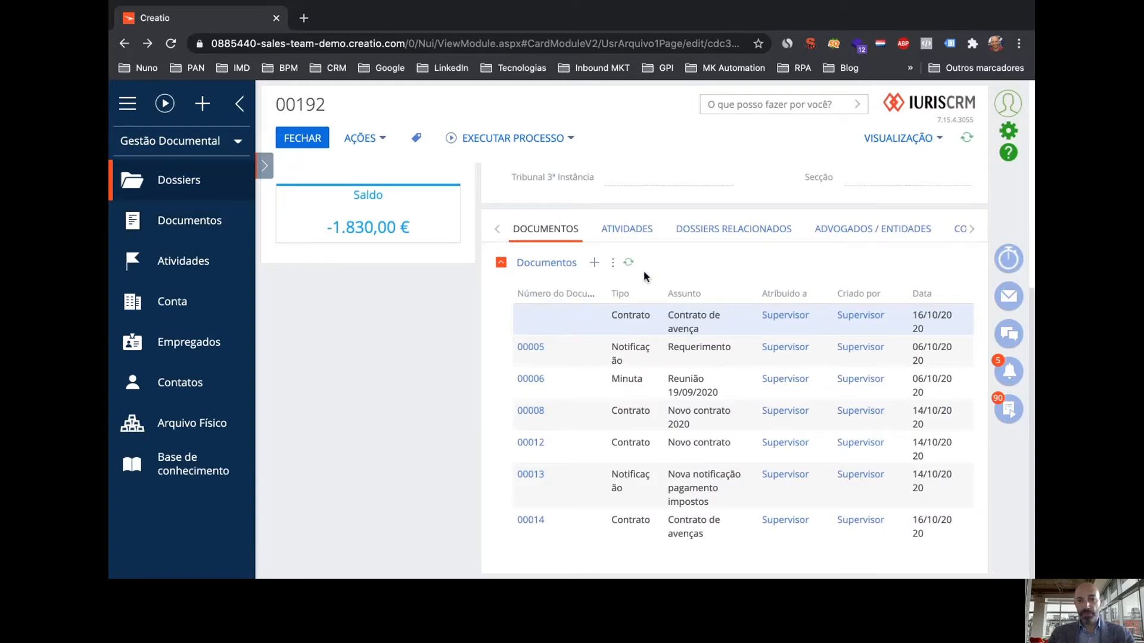
Refresh the documents to show new document 00015, then review the dossier's activities and e-mails
{"action": "left_click", "coordinate": [628, 264]}
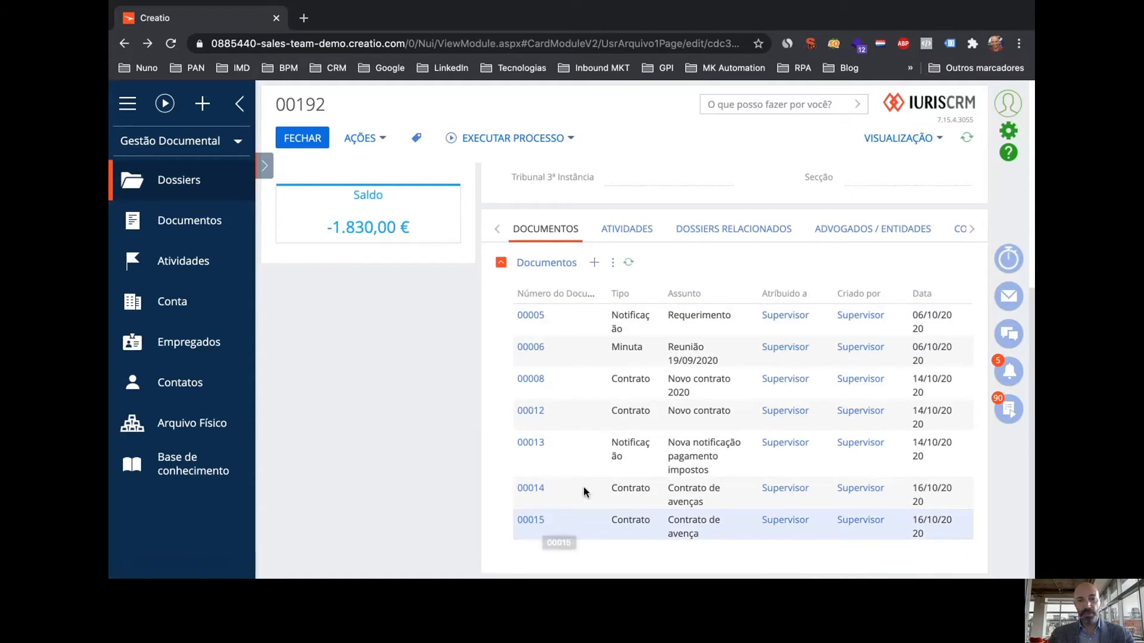
{"action": "left_click", "coordinate": [642, 229]}
{"action": "scroll", "coordinate": [602, 316], "scroll_direction": "down", "scroll_amount": 3}
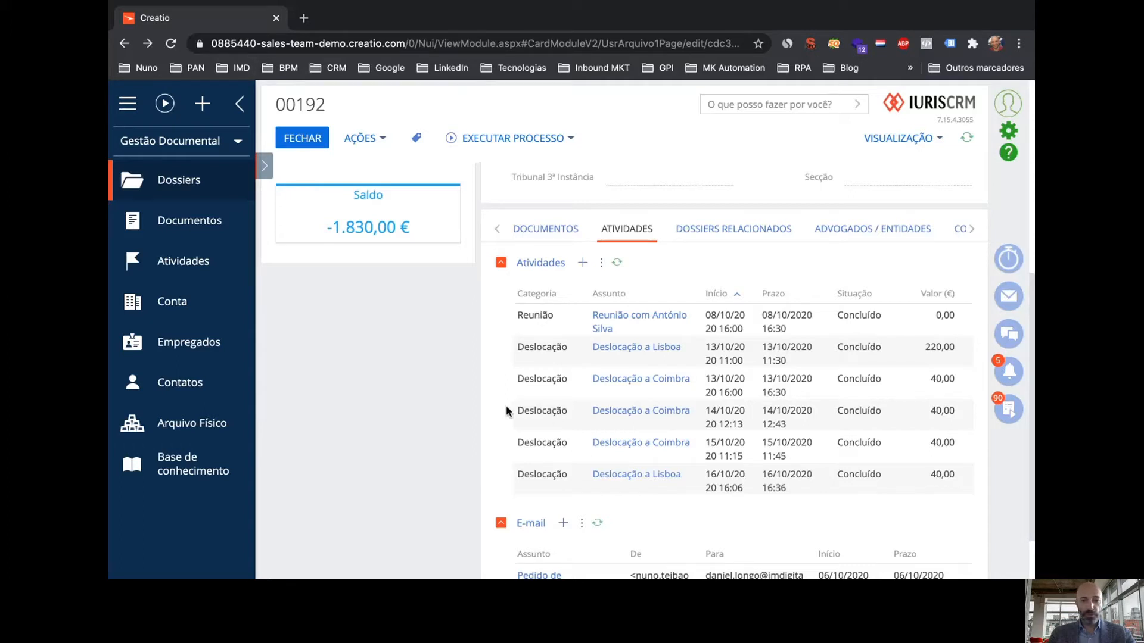
{"action": "scroll", "coordinate": [505, 406], "scroll_direction": "down", "scroll_amount": 2}
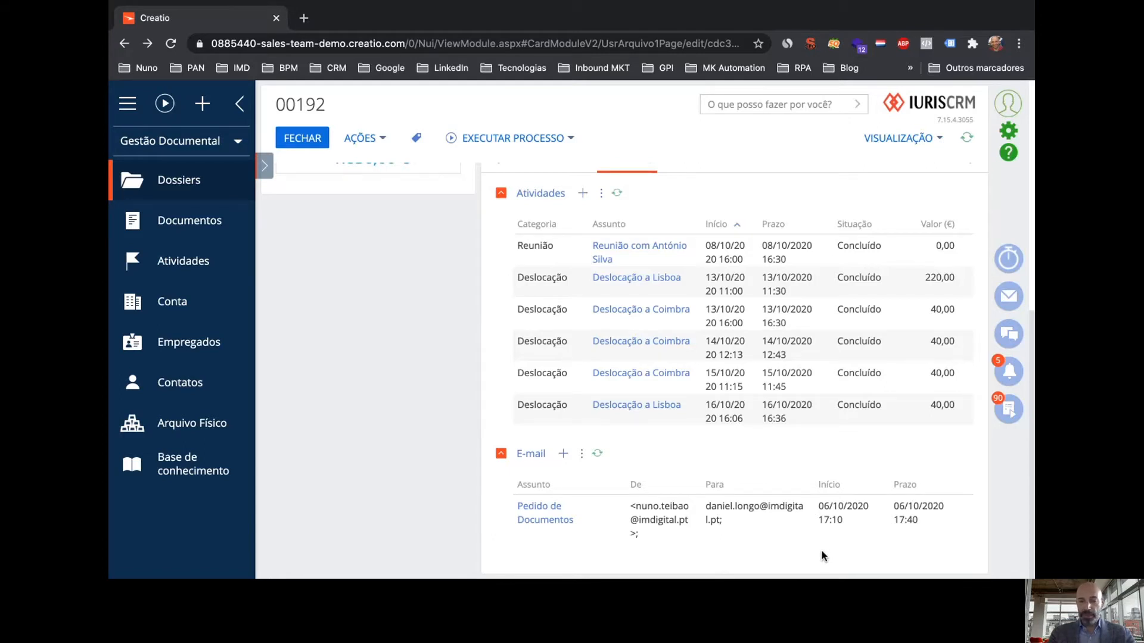
{"action": "scroll", "coordinate": [734, 513], "scroll_direction": "up", "scroll_amount": 5}
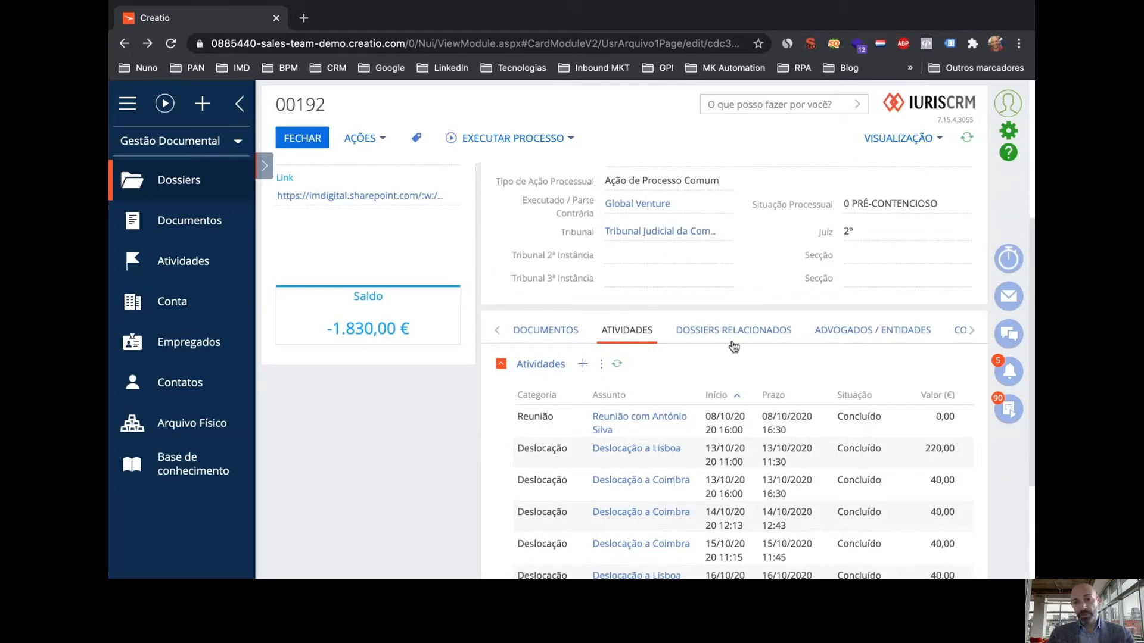
Browse related dossiers, then view the Principal and Auxiliar lawyers and Fast Works as Parte Contrária
{"action": "left_click", "coordinate": [736, 334]}
{"action": "scroll", "coordinate": [736, 334], "scroll_direction": "down", "scroll_amount": 4}
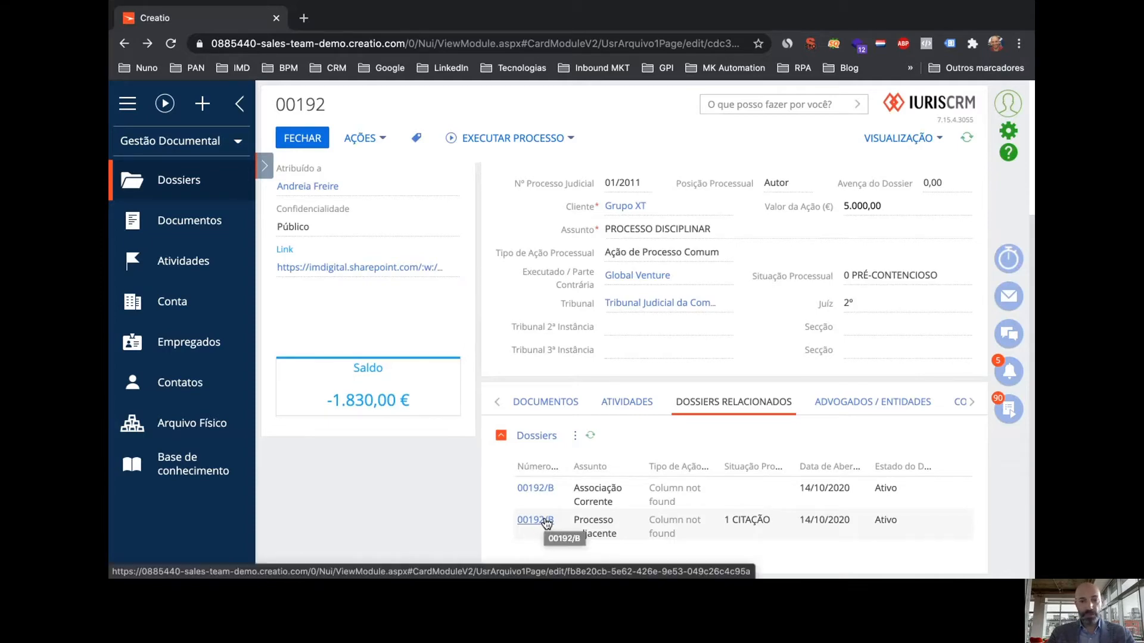
{"action": "scroll", "coordinate": [546, 523], "scroll_direction": "up", "scroll_amount": 5}
{"action": "scroll", "coordinate": [546, 523], "scroll_direction": "down", "scroll_amount": 5}
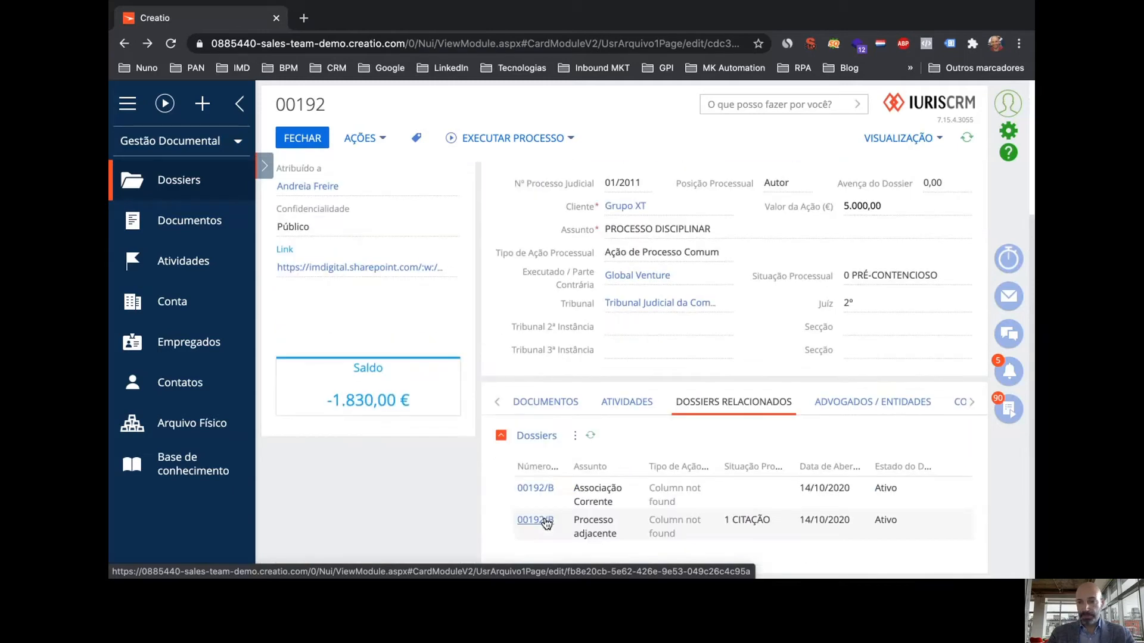
{"action": "left_click", "coordinate": [878, 408]}
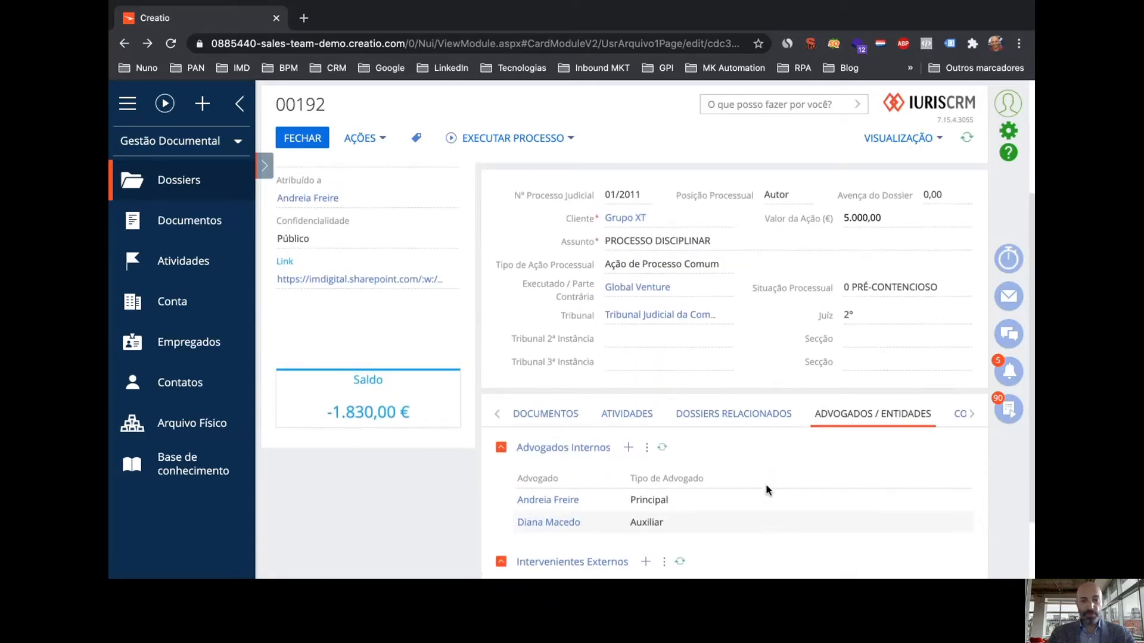
{"action": "scroll", "coordinate": [766, 491], "scroll_direction": "down", "scroll_amount": 1}
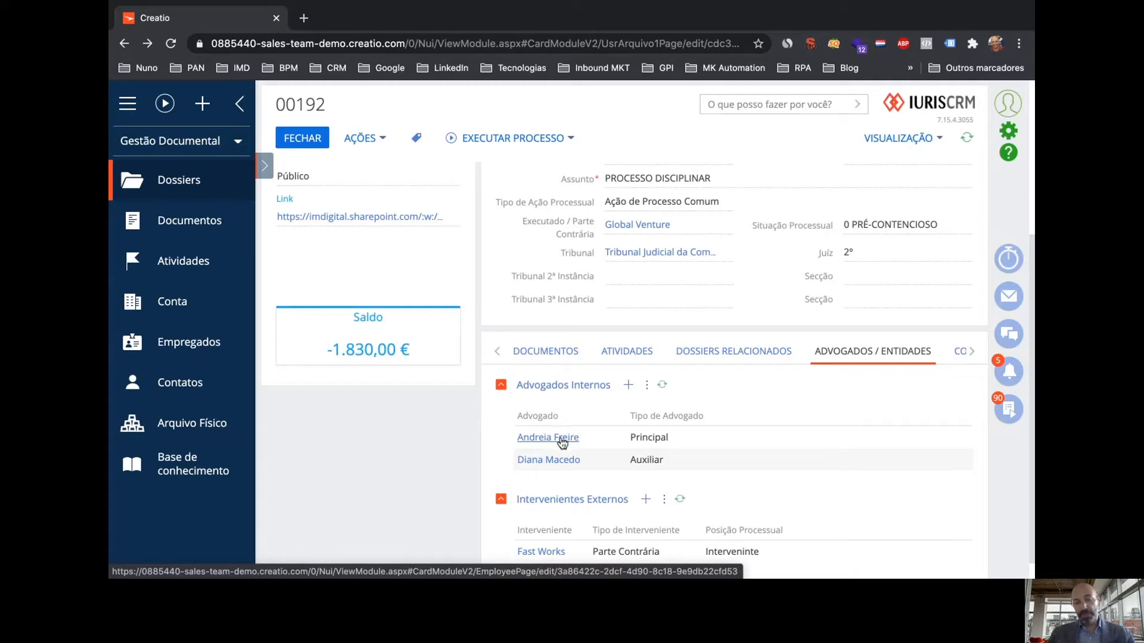
{"action": "left_click", "coordinate": [562, 441]}
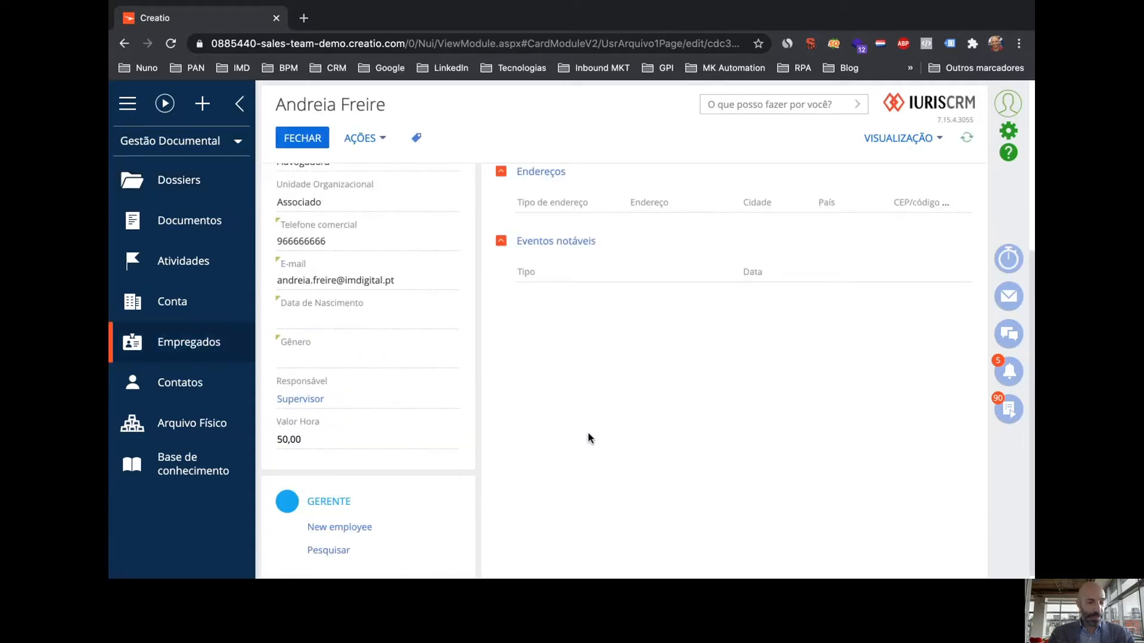
{"action": "scroll", "coordinate": [587, 434], "scroll_direction": "down", "scroll_amount": 1}
{"action": "scroll", "coordinate": [588, 437], "scroll_direction": "up", "scroll_amount": 5}
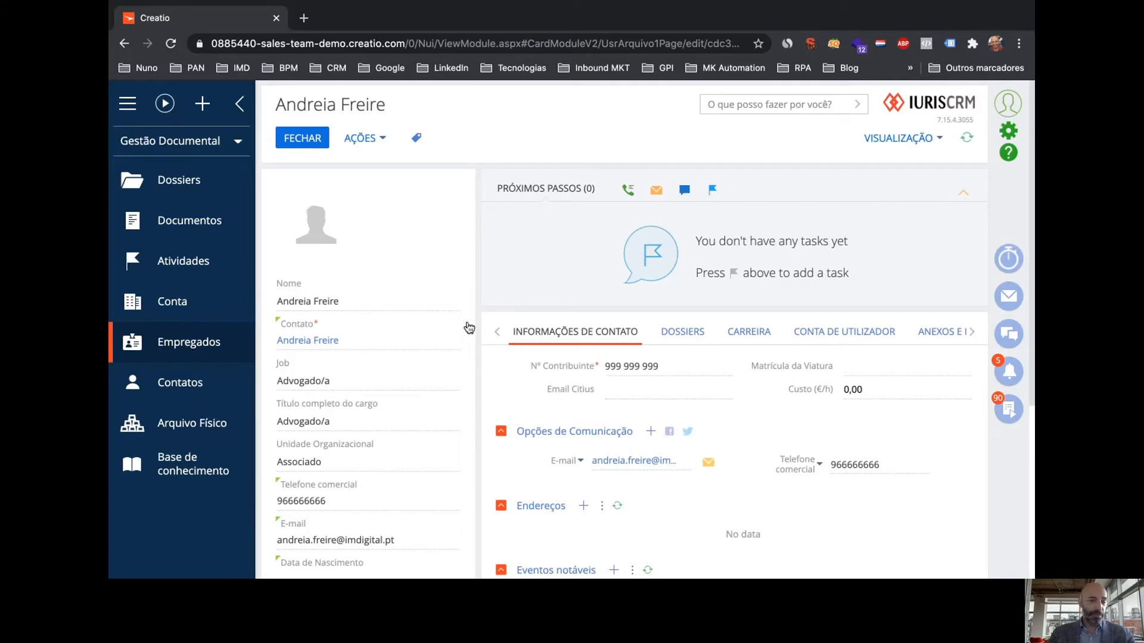
{"action": "left_click", "coordinate": [305, 140]}
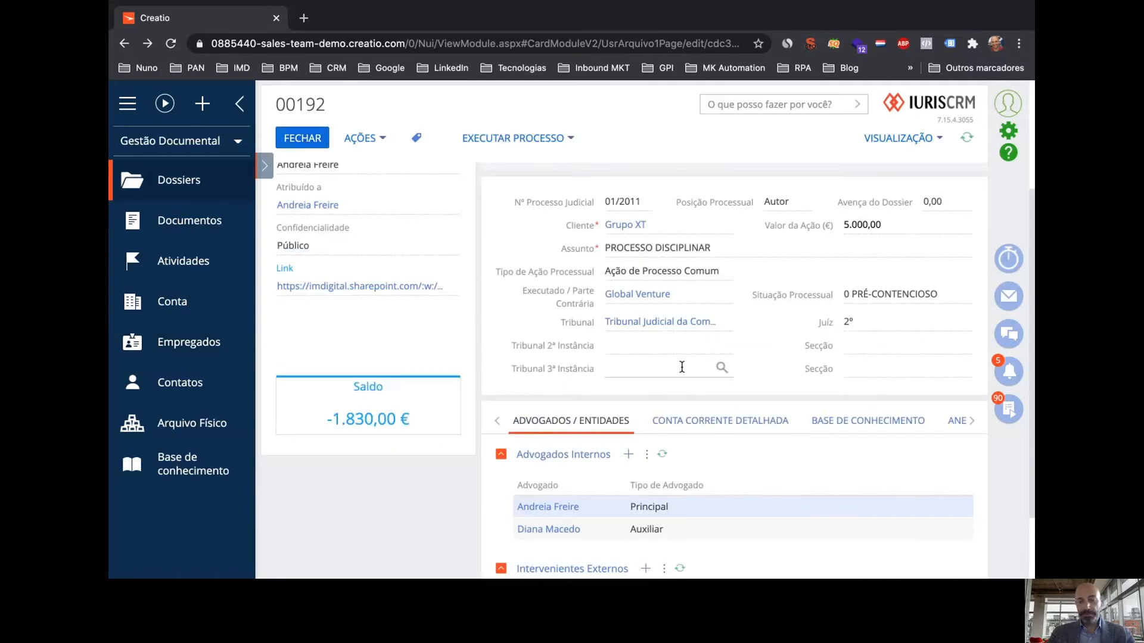
{"action": "scroll", "coordinate": [775, 491], "scroll_direction": "down", "scroll_amount": 2}
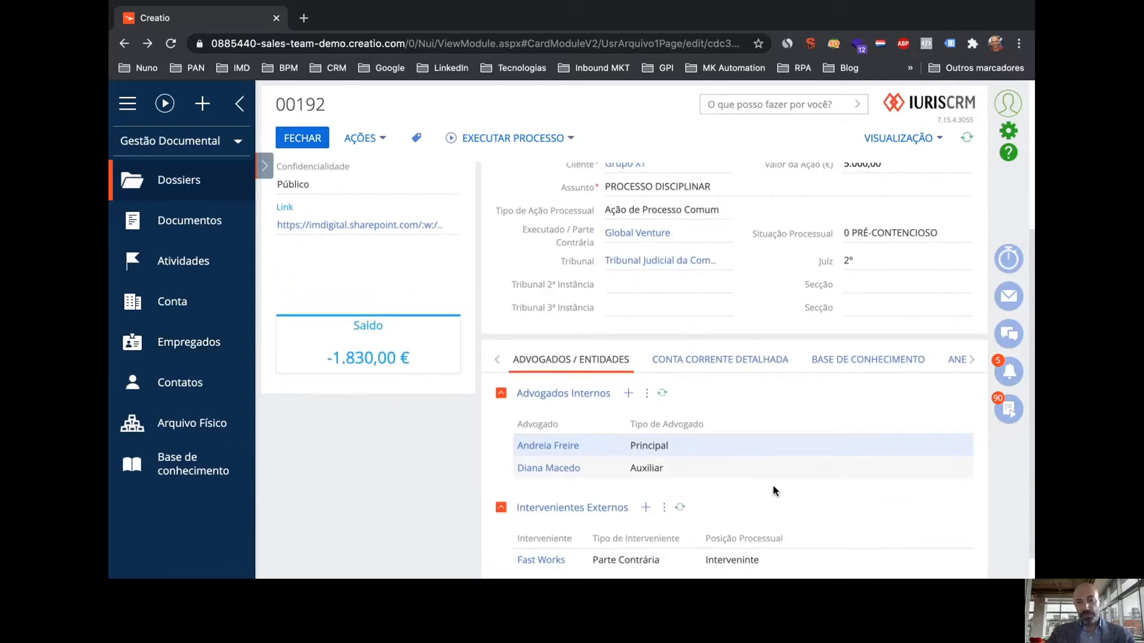
{"action": "left_click", "coordinate": [739, 364]}
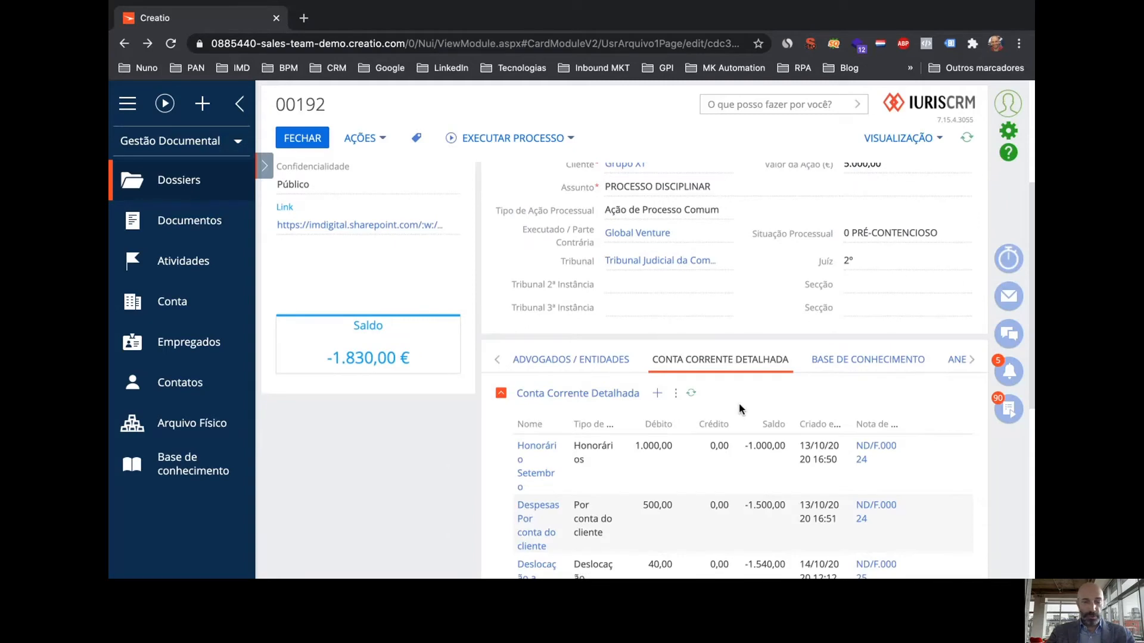
{"action": "scroll", "coordinate": [740, 409], "scroll_direction": "down", "scroll_amount": 3}
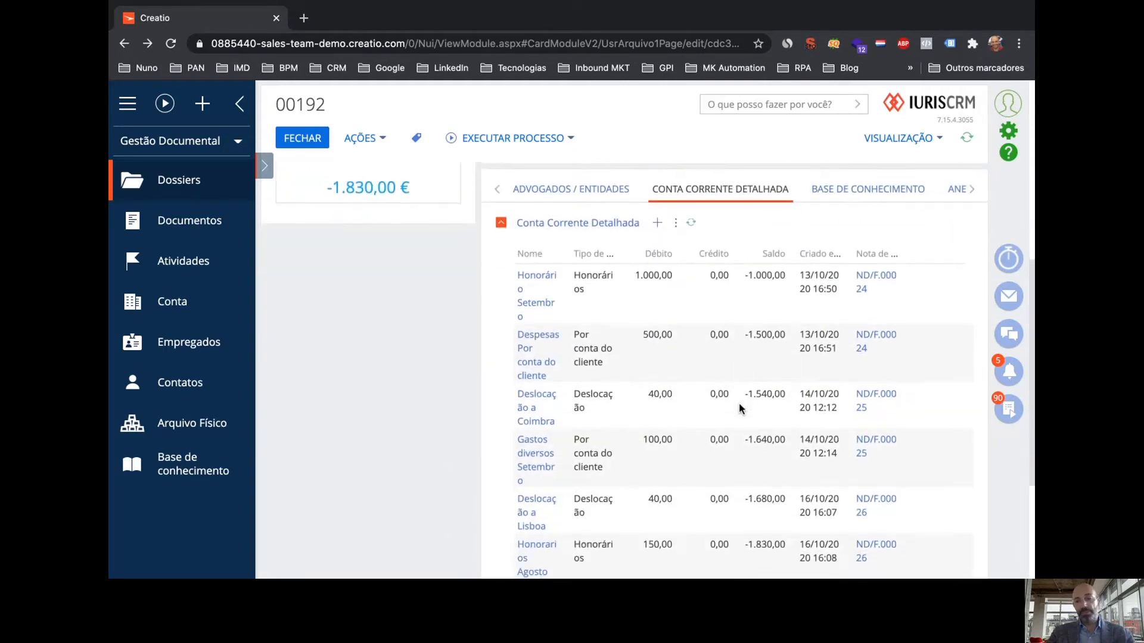
{"action": "scroll", "coordinate": [610, 434], "scroll_direction": "down", "scroll_amount": 1}
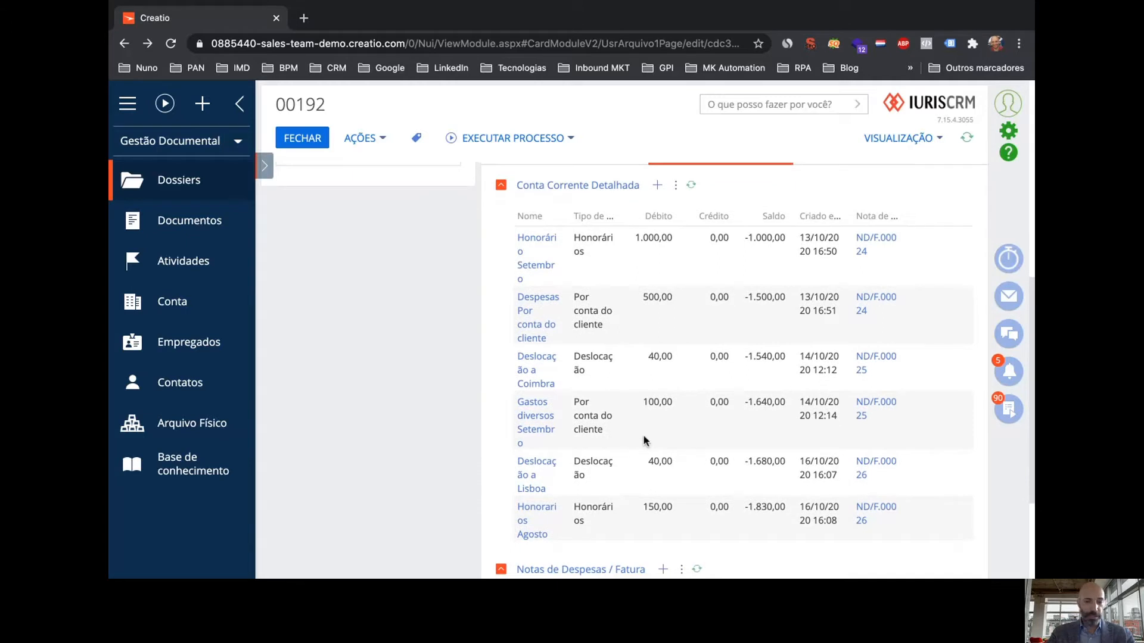
{"action": "scroll", "coordinate": [652, 433], "scroll_direction": "down", "scroll_amount": 3}
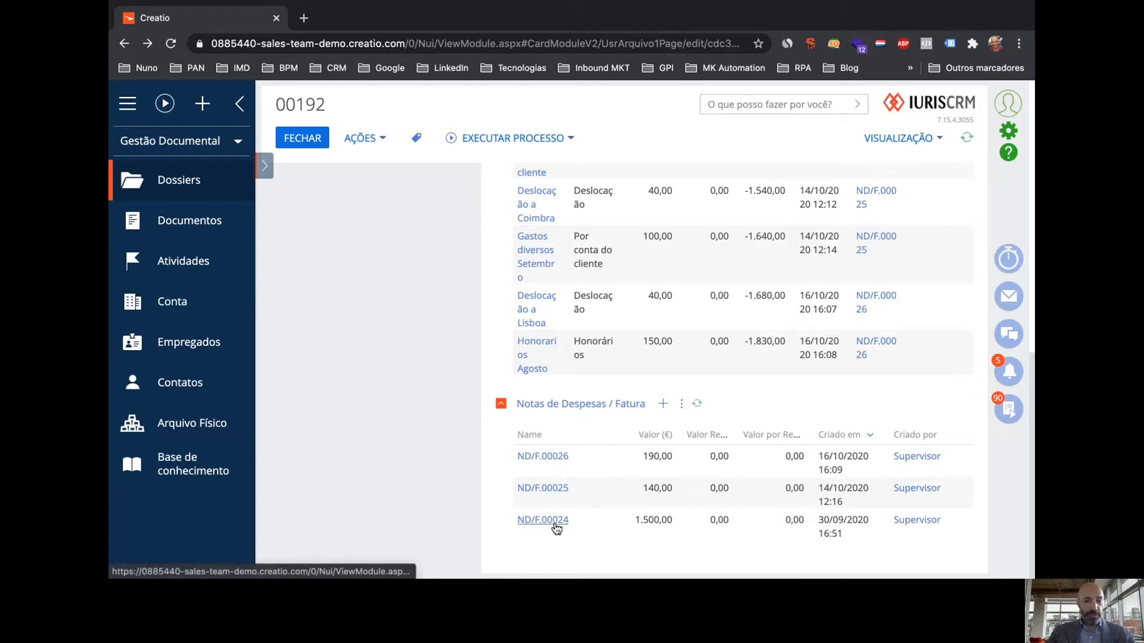
{"action": "scroll", "coordinate": [700, 484], "scroll_direction": "up", "scroll_amount": 4}
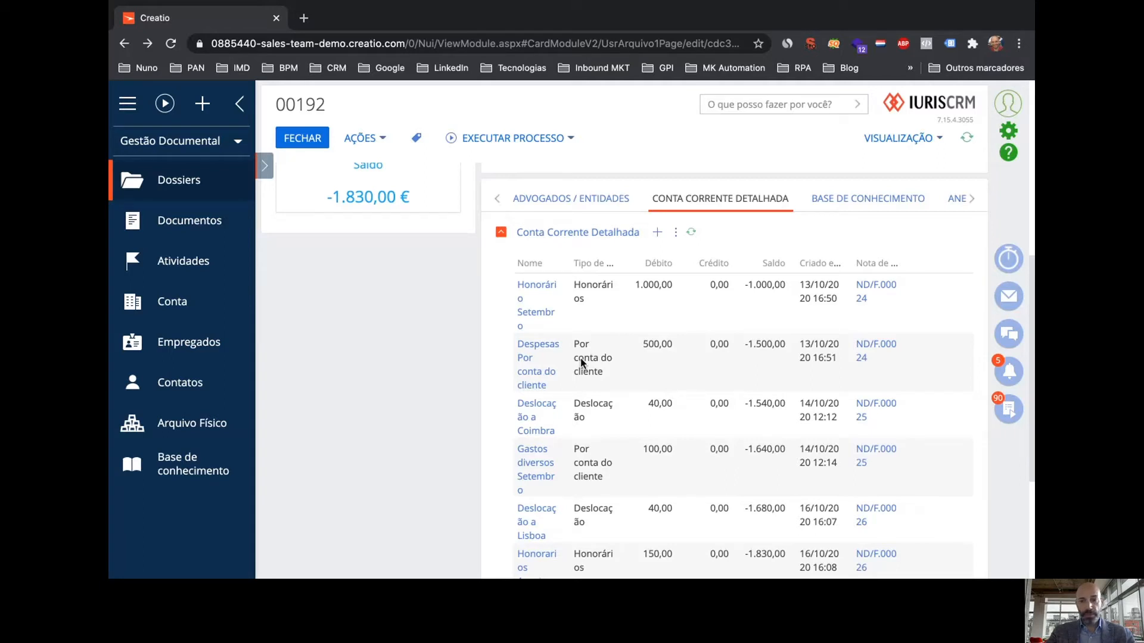
{"action": "scroll", "coordinate": [758, 356], "scroll_direction": "down", "scroll_amount": 4}
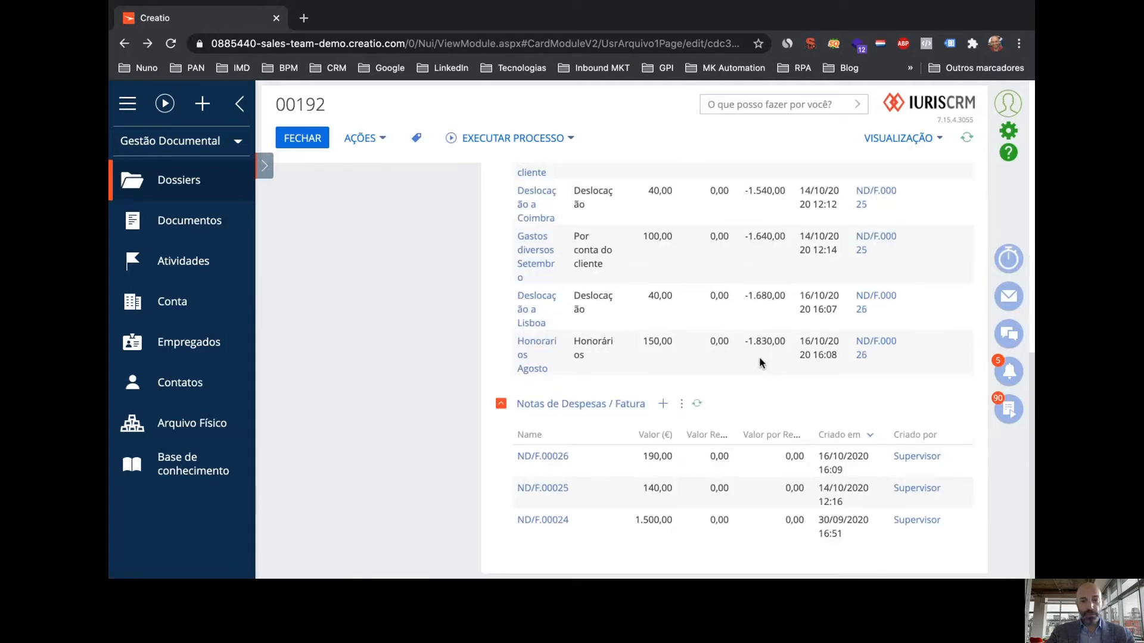
{"action": "left_click", "coordinate": [567, 520]}
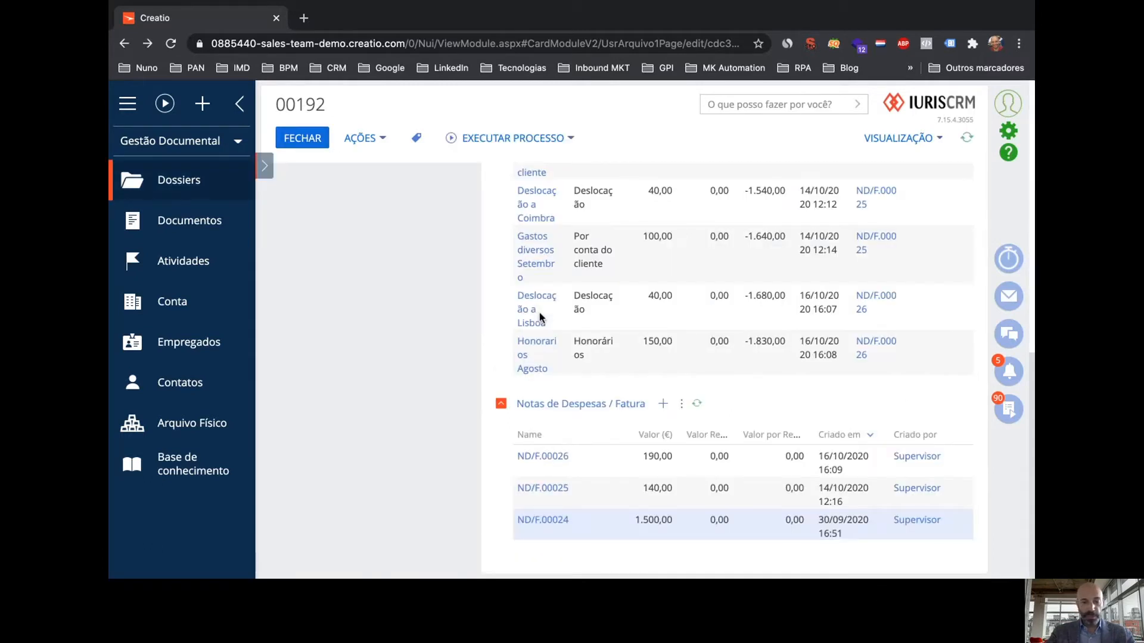
{"action": "scroll", "coordinate": [674, 356], "scroll_direction": "up", "scroll_amount": 5}
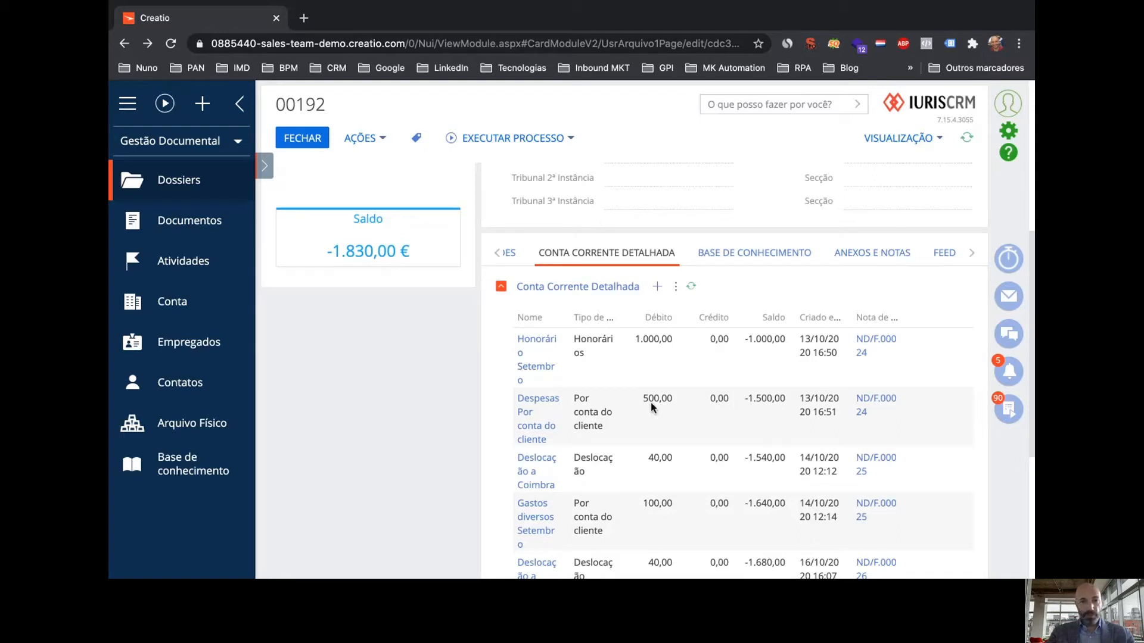
{"action": "scroll", "coordinate": [715, 408], "scroll_direction": "down", "scroll_amount": 2}
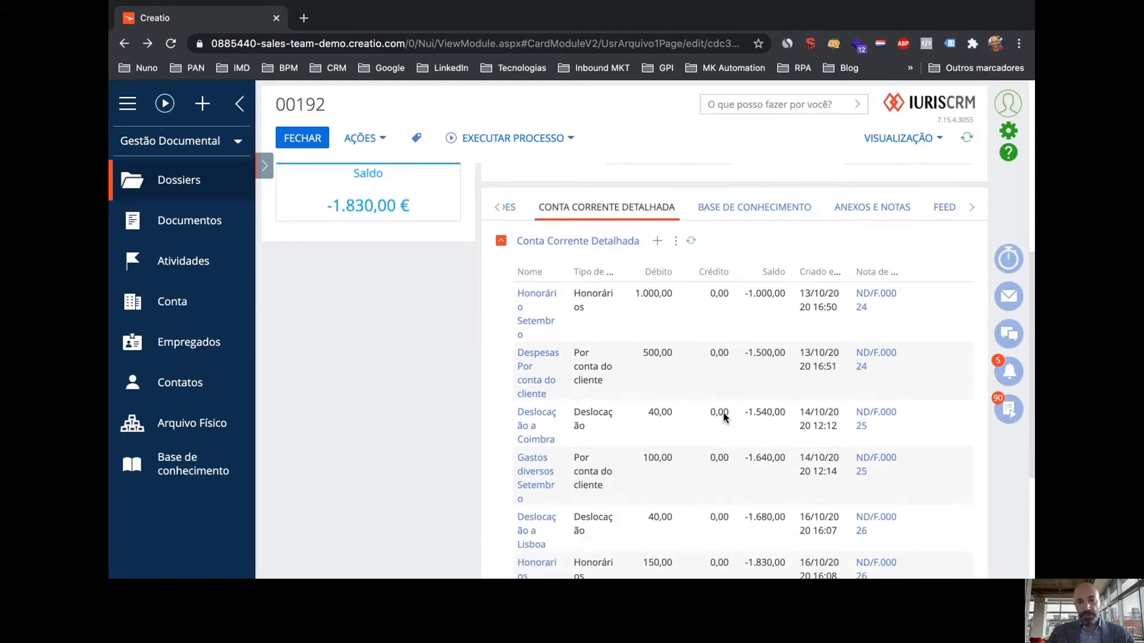
{"action": "scroll", "coordinate": [723, 417], "scroll_direction": "down", "scroll_amount": 1}
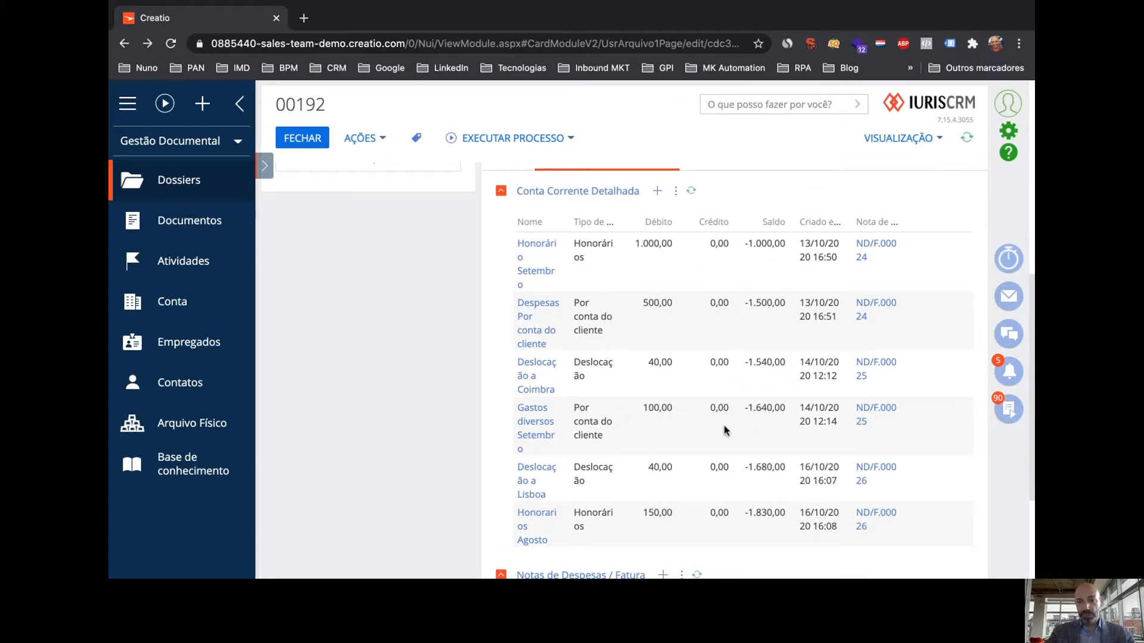
{"action": "scroll", "coordinate": [710, 456], "scroll_direction": "up", "scroll_amount": 2}
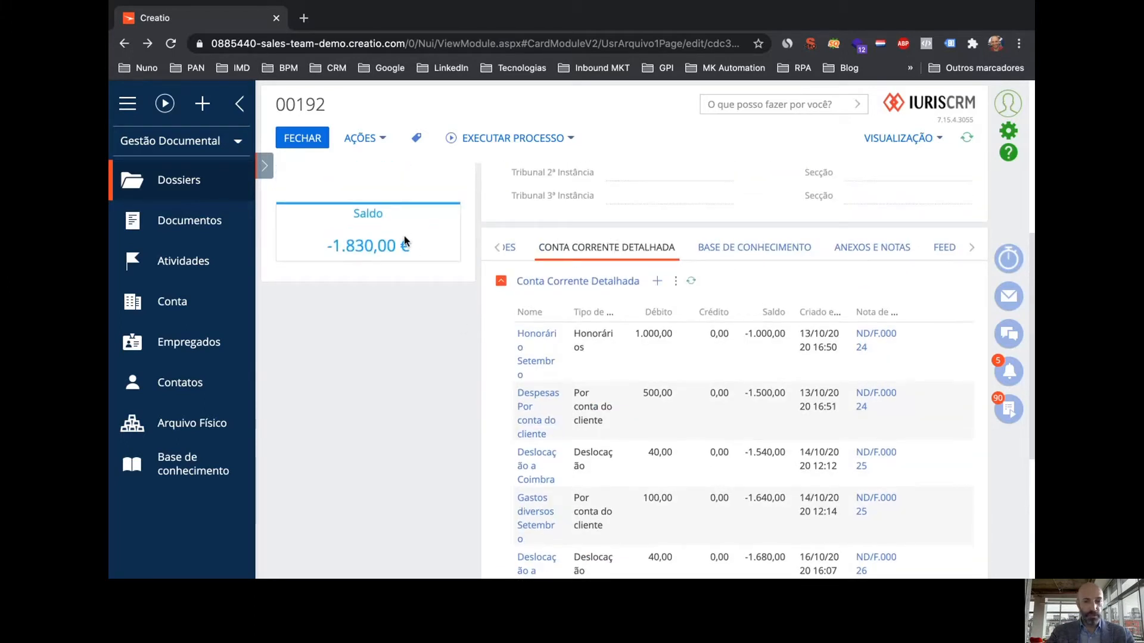
Add a 150,00 Honorários debit entry for September fees to the current account and save it
{"action": "left_click", "coordinate": [658, 282]}
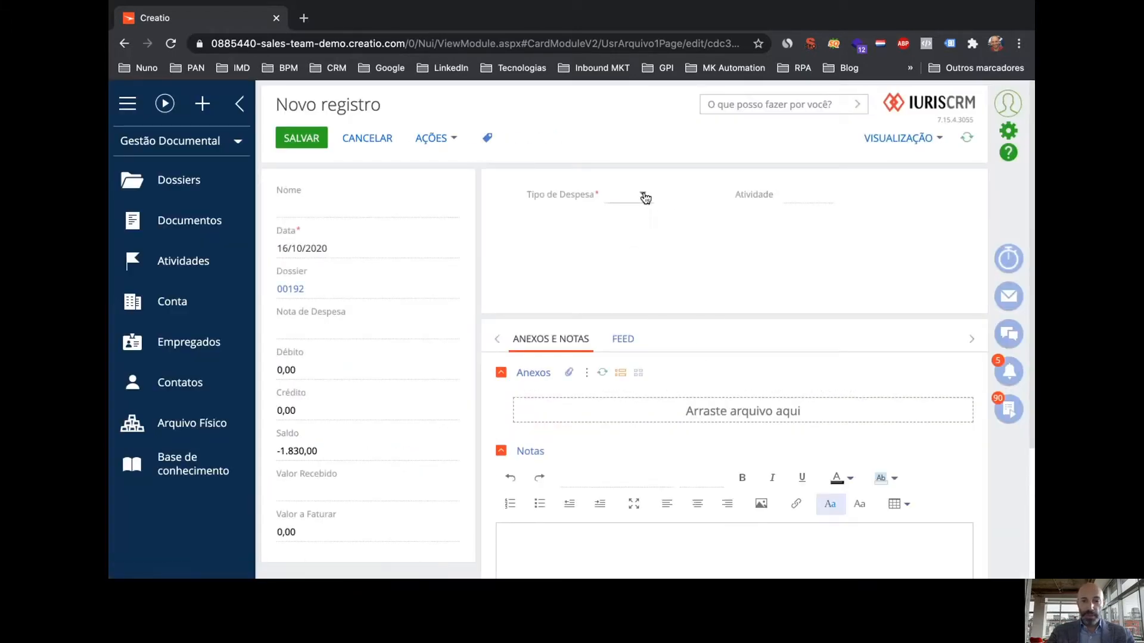
{"action": "left_click", "coordinate": [646, 197]}
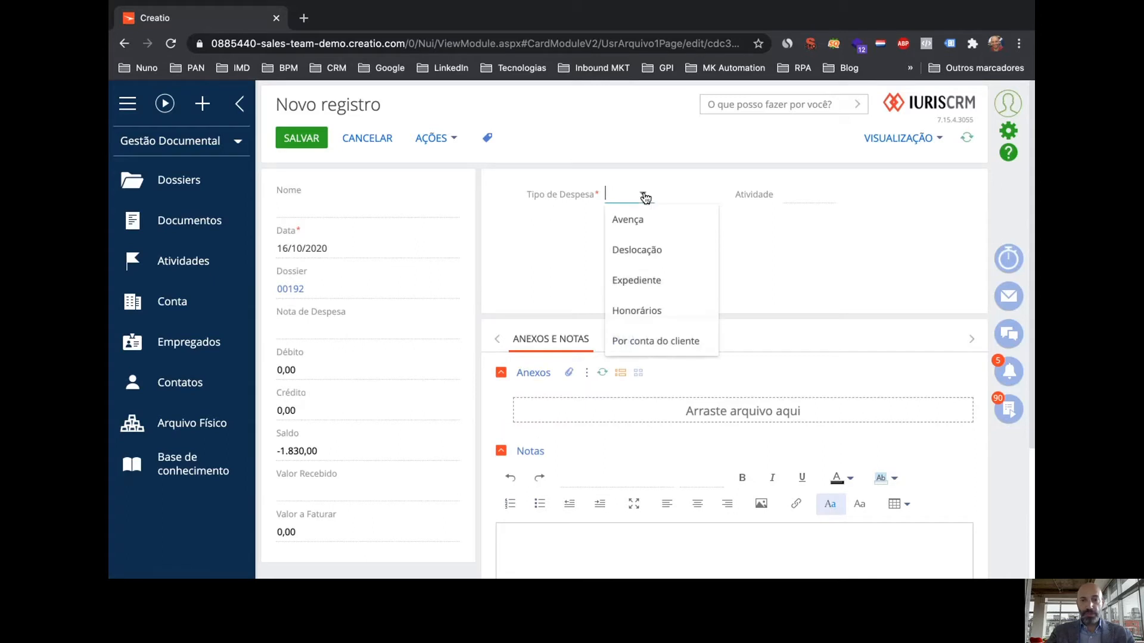
{"action": "left_click", "coordinate": [646, 315]}
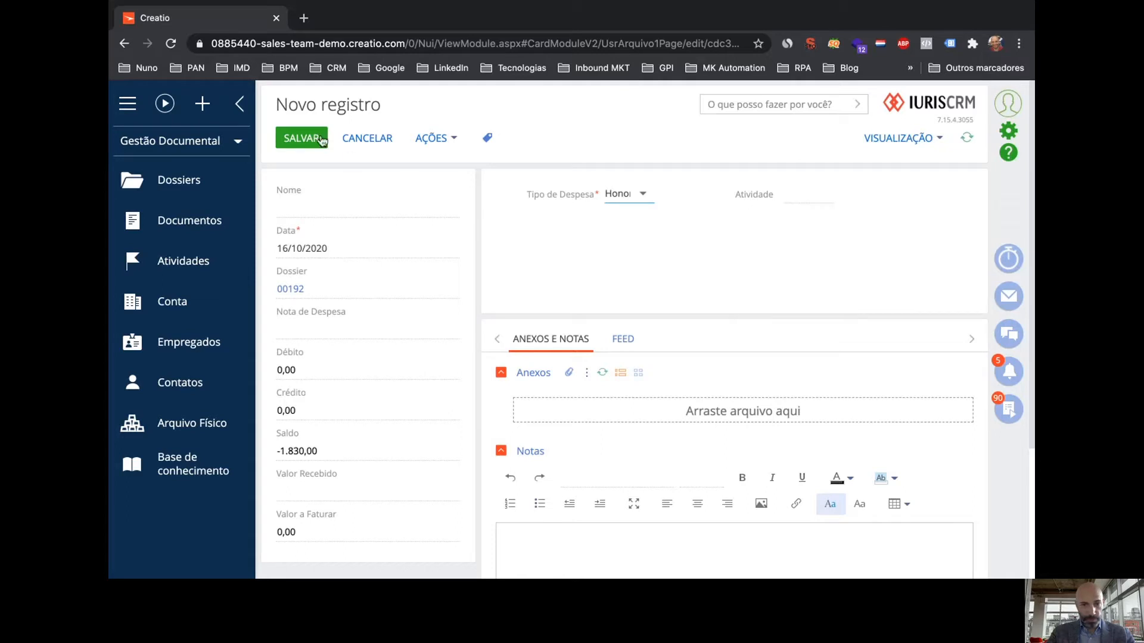
{"action": "left_click", "coordinate": [312, 368]}
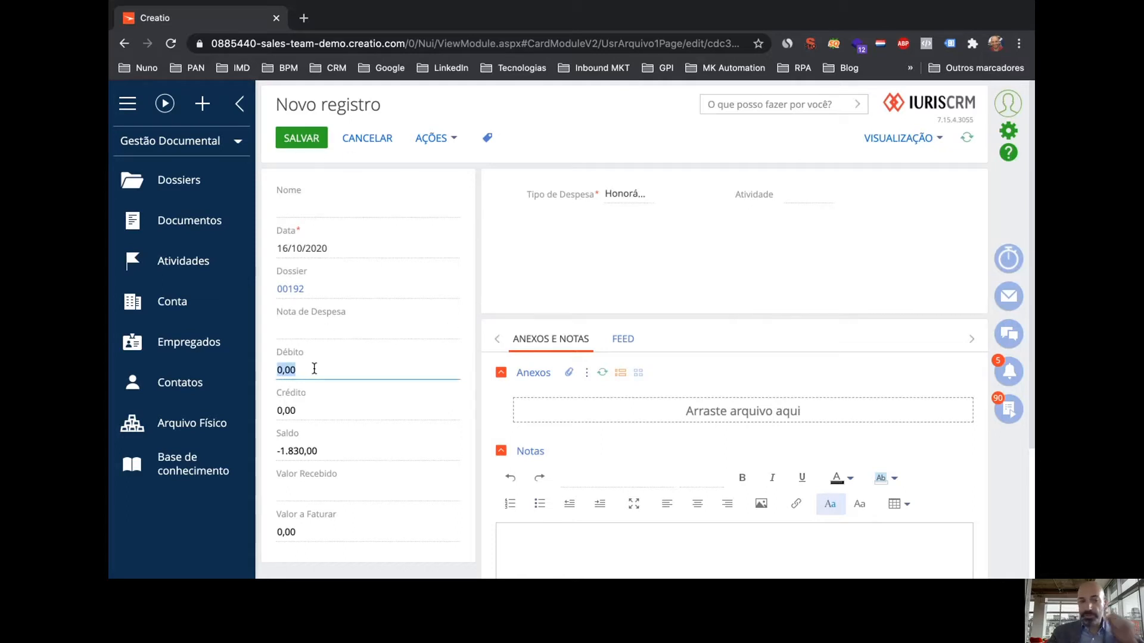
{"action": "type", "text": "150"}
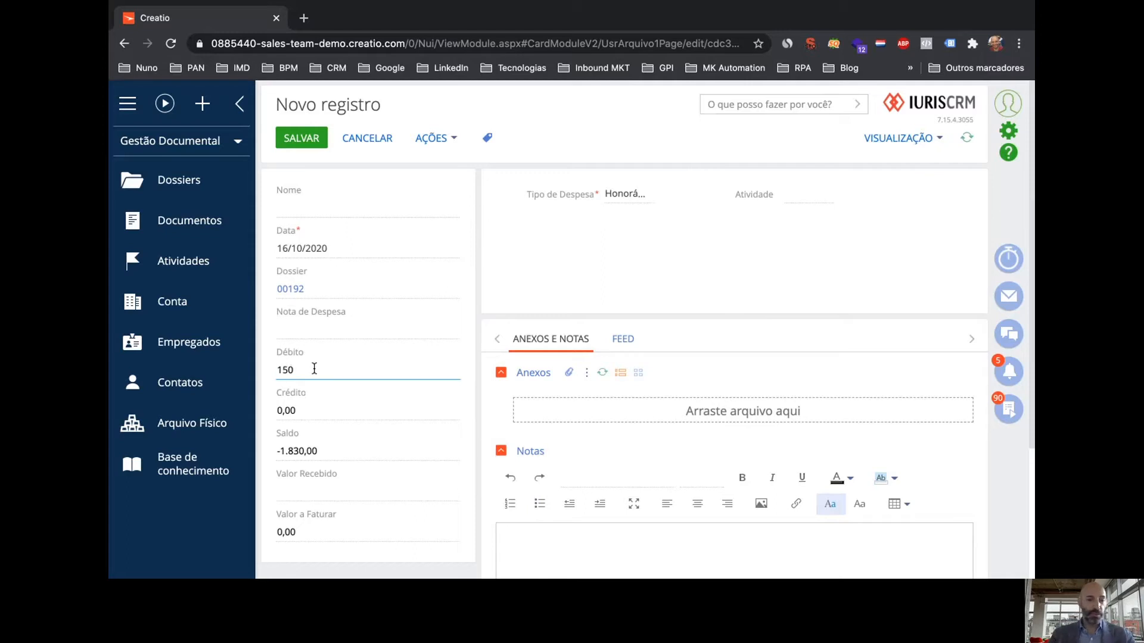
{"action": "left_click", "coordinate": [320, 332]}
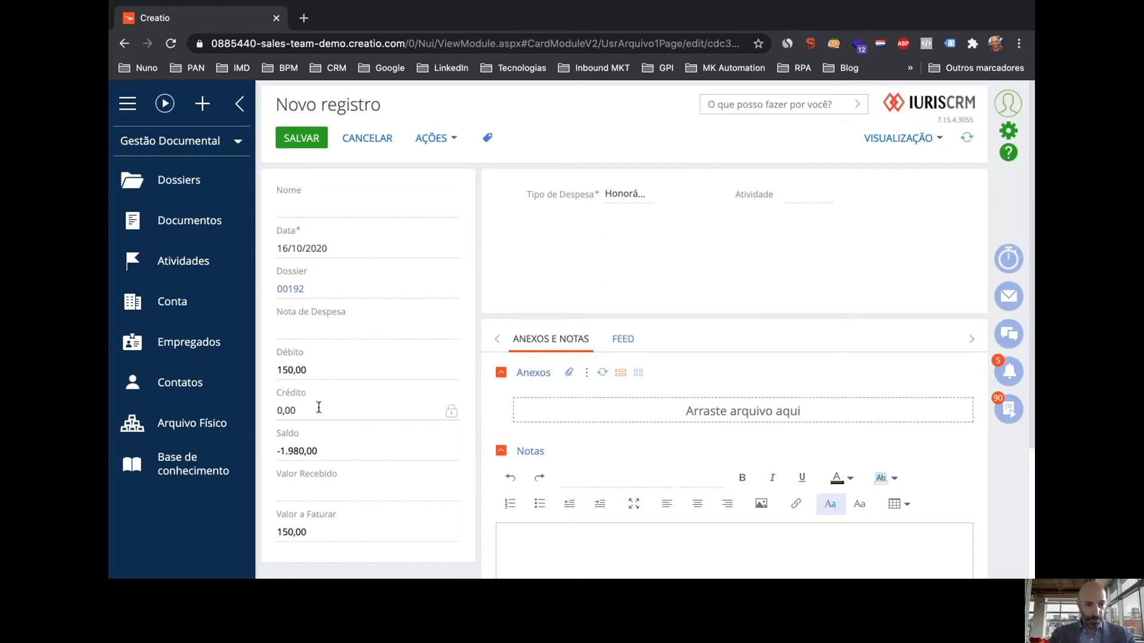
{"action": "left_click", "coordinate": [325, 213]}
{"action": "type", "text": "H"}
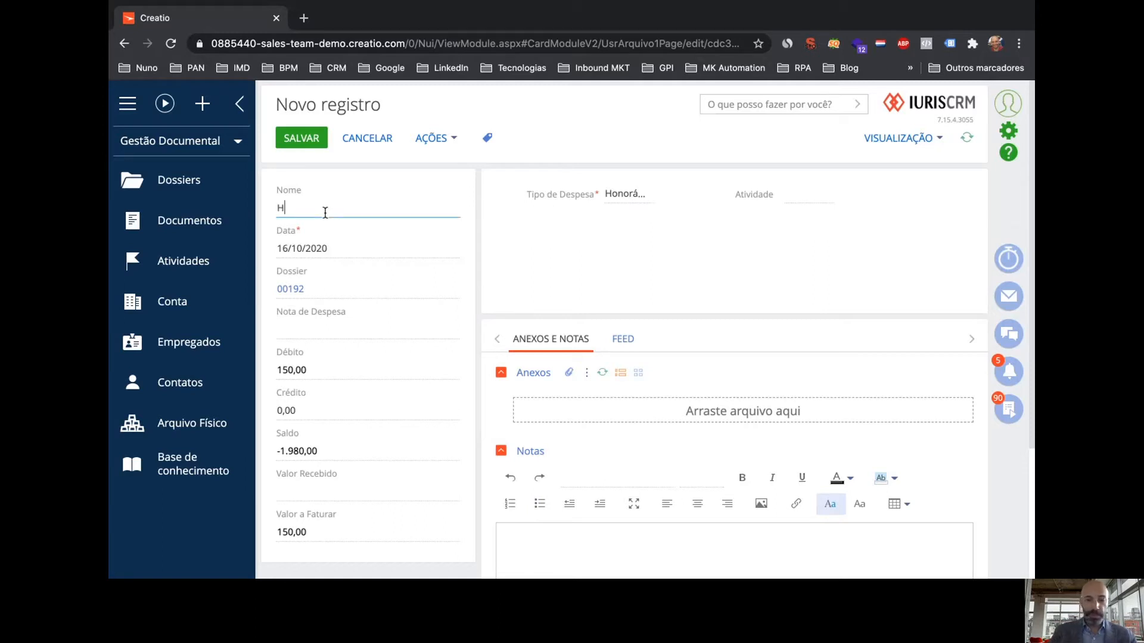
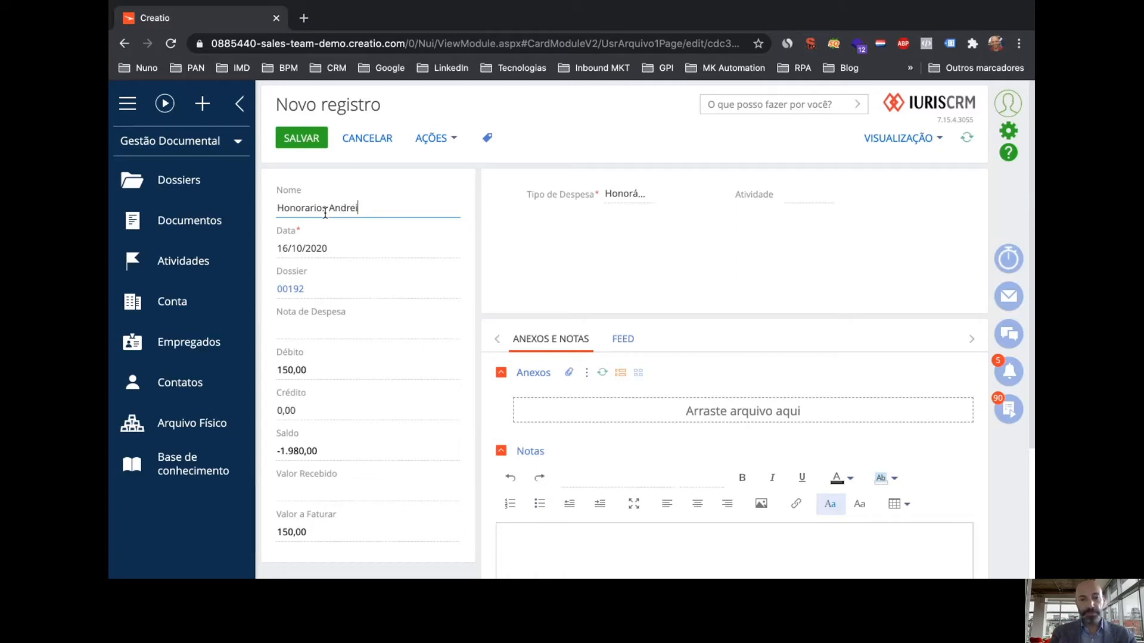
{"action": "type", "text": "et"}
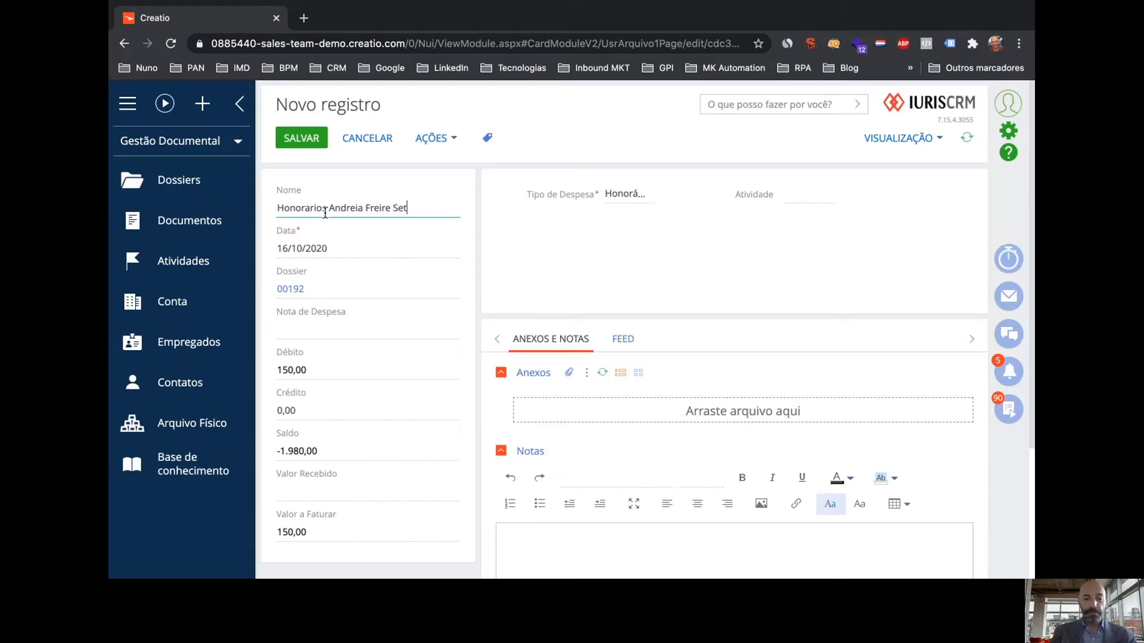
{"action": "type", "text": "embro"}
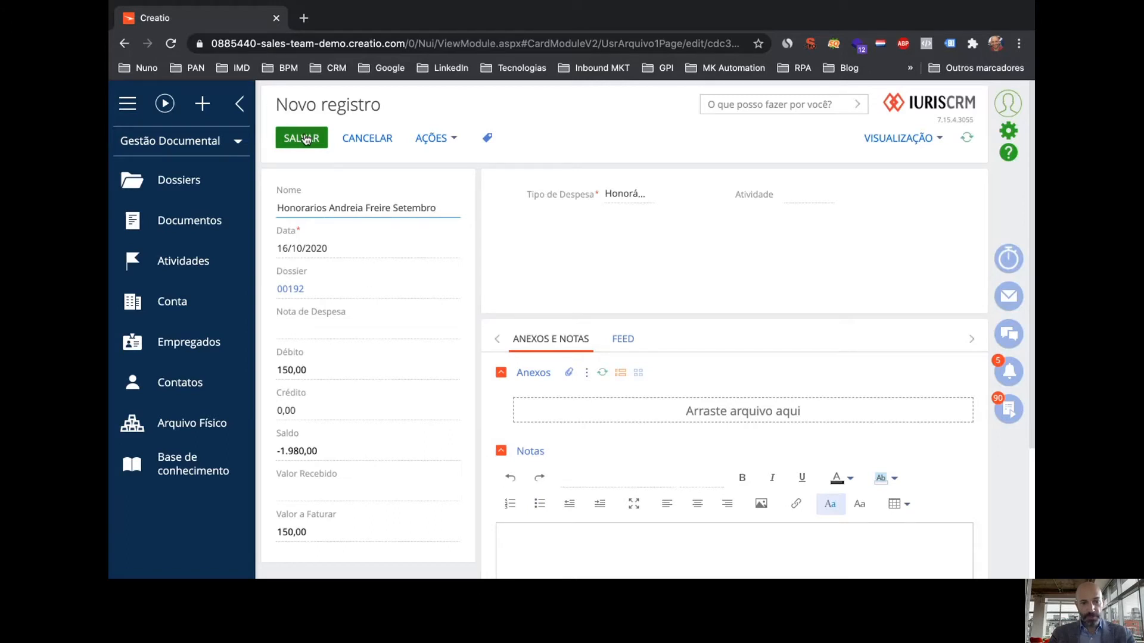
{"action": "left_click", "coordinate": [304, 138]}
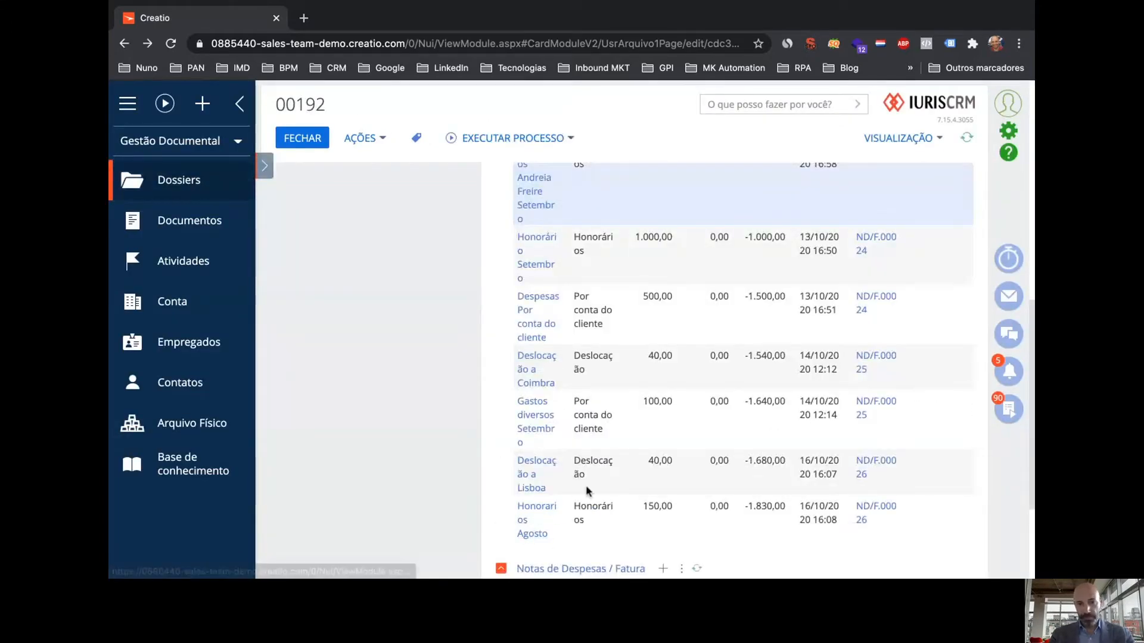
Review the new 150,00 fee row and -1.980,00 € Saldo on dossier 00192, then add a task
{"action": "scroll", "coordinate": [581, 470], "scroll_direction": "up", "scroll_amount": 3}
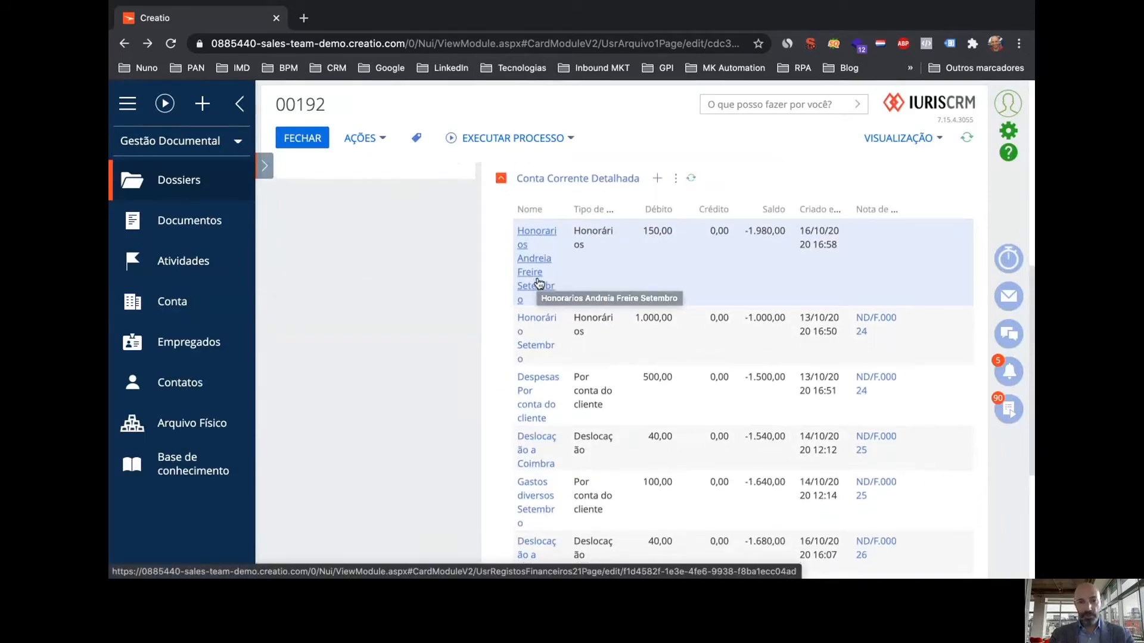
{"action": "scroll", "coordinate": [539, 286], "scroll_direction": "up", "scroll_amount": 2}
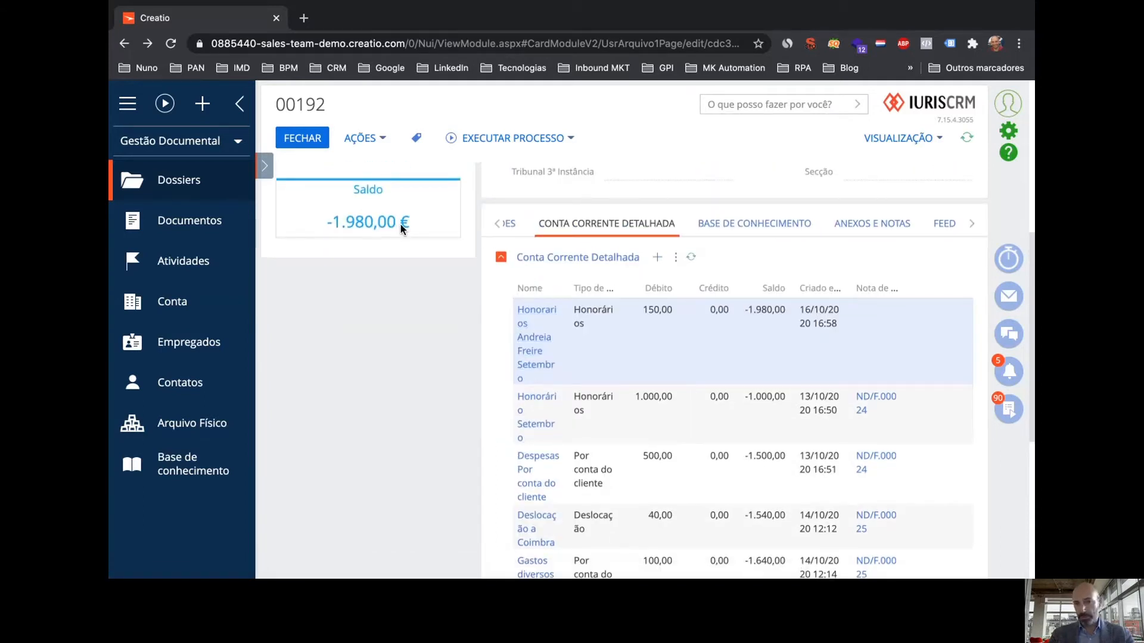
{"action": "scroll", "coordinate": [760, 419], "scroll_direction": "down", "scroll_amount": 1}
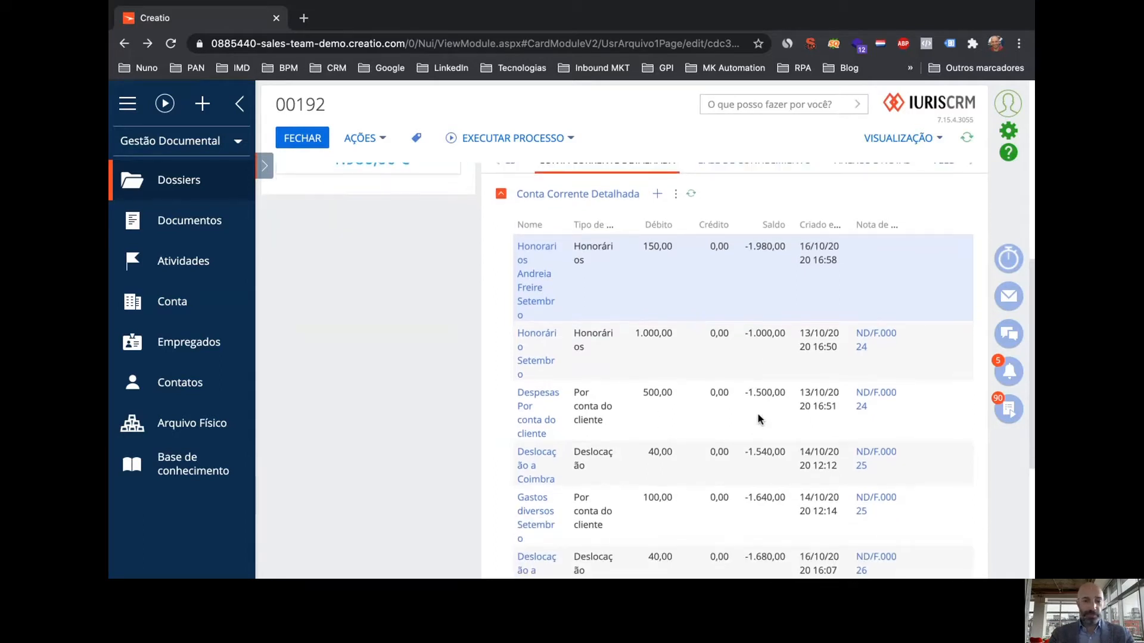
{"action": "scroll", "coordinate": [759, 419], "scroll_direction": "up", "scroll_amount": 2}
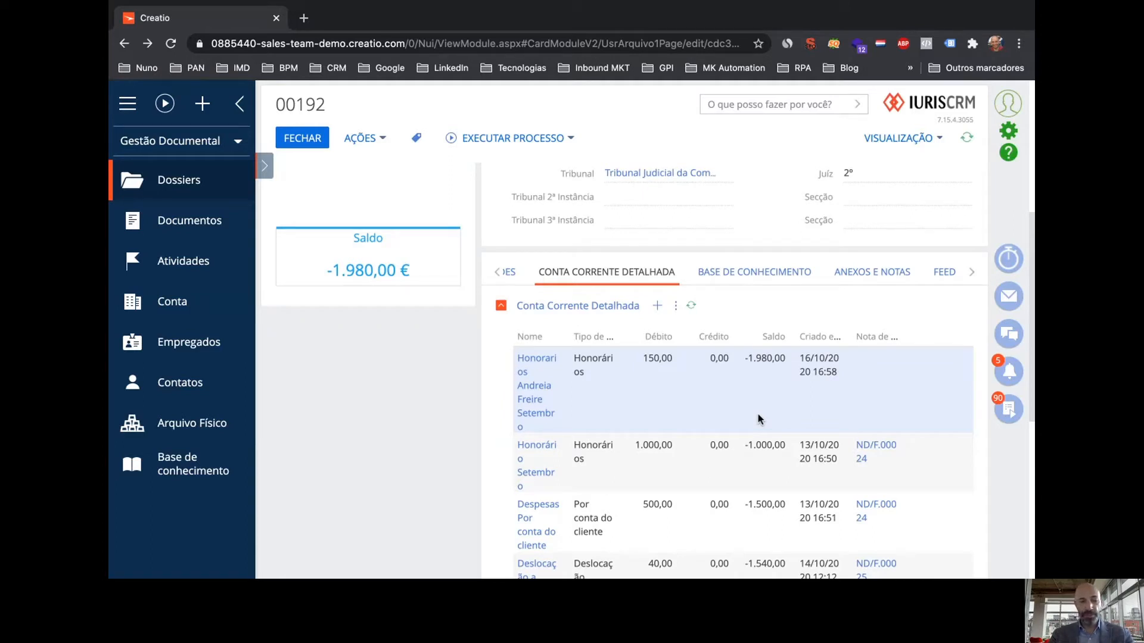
{"action": "scroll", "coordinate": [759, 419], "scroll_direction": "down", "scroll_amount": 7}
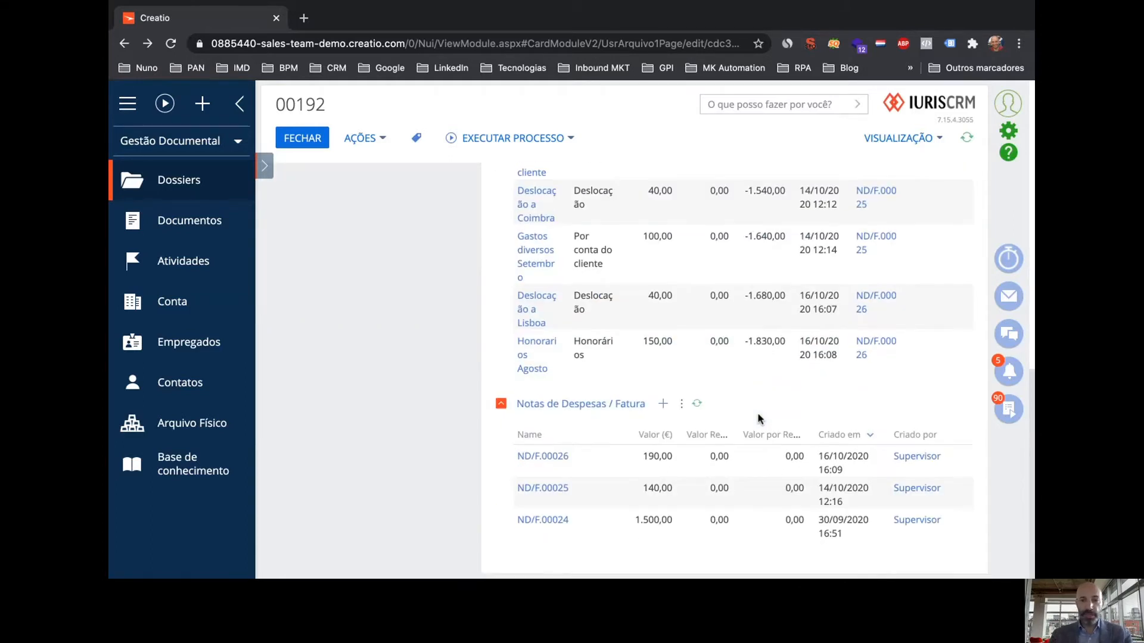
{"action": "scroll", "coordinate": [759, 418], "scroll_direction": "up", "scroll_amount": 5}
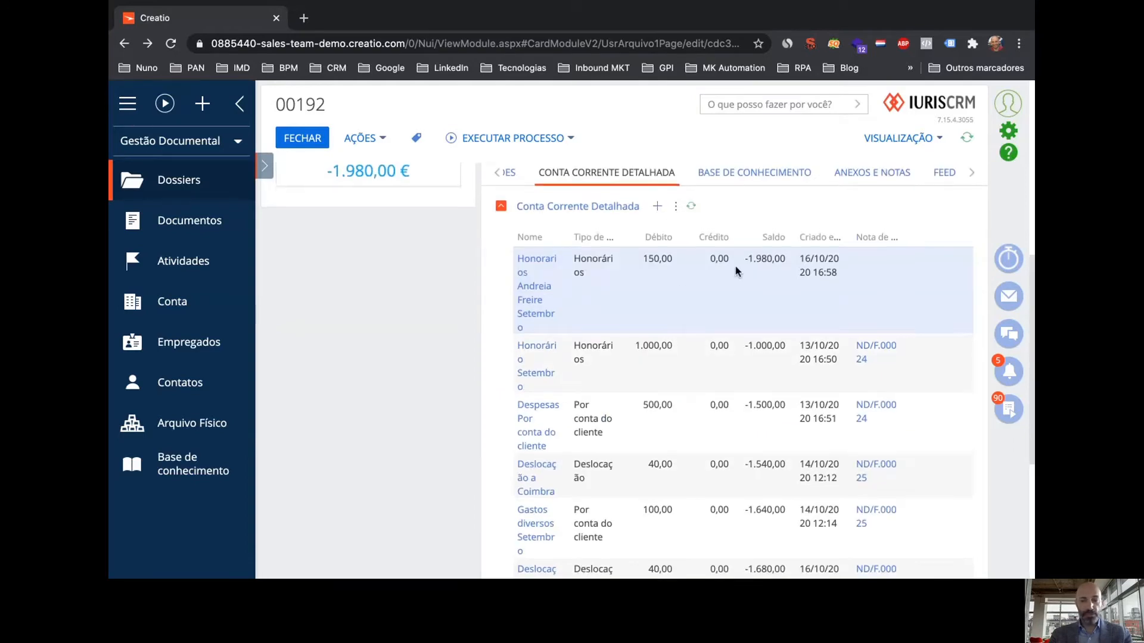
{"action": "scroll", "coordinate": [736, 268], "scroll_direction": "up", "scroll_amount": 6}
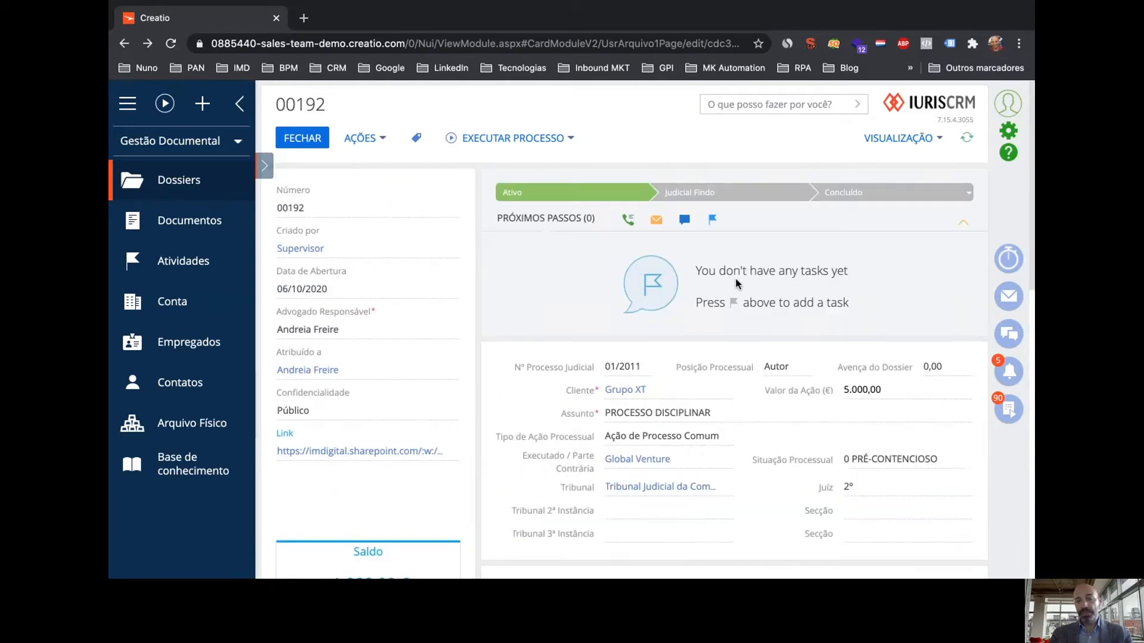
{"action": "left_click", "coordinate": [713, 223]}
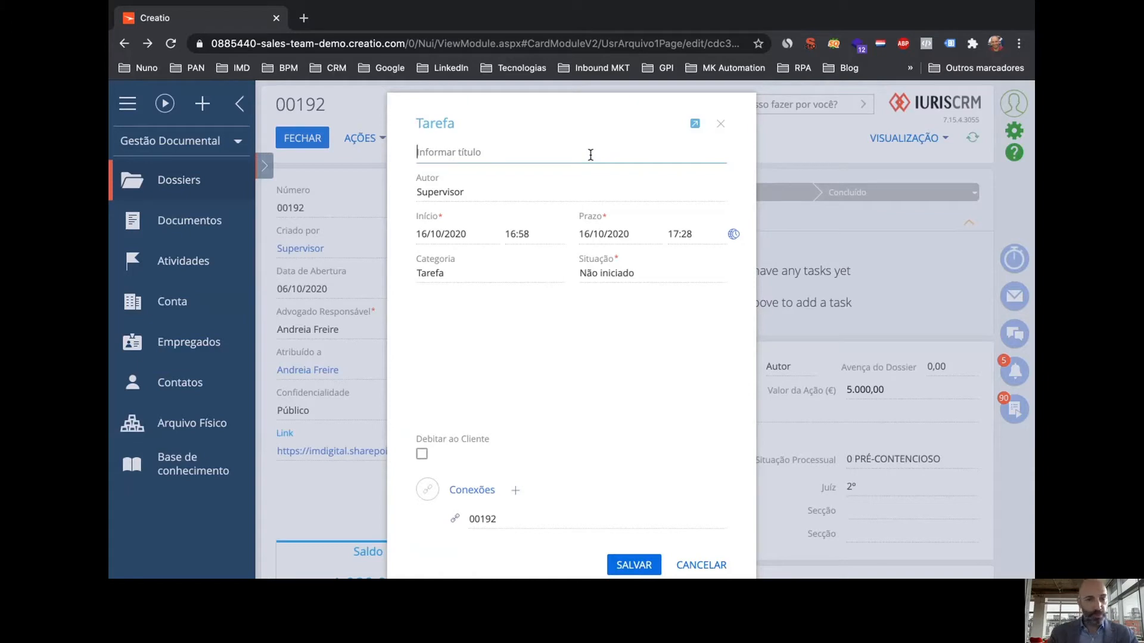
Title the task as the employee's trips to Coimbra, starting 15/10/2020 at 17:00
{"action": "type", "text": "Desloc"}
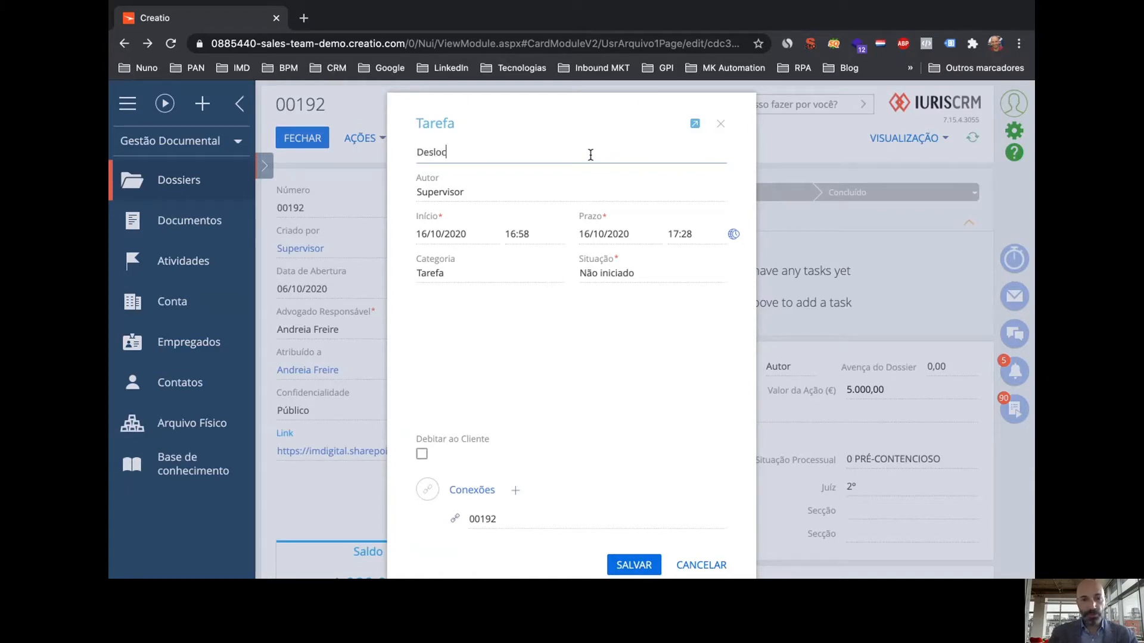
{"action": "type", "text": "ações "}
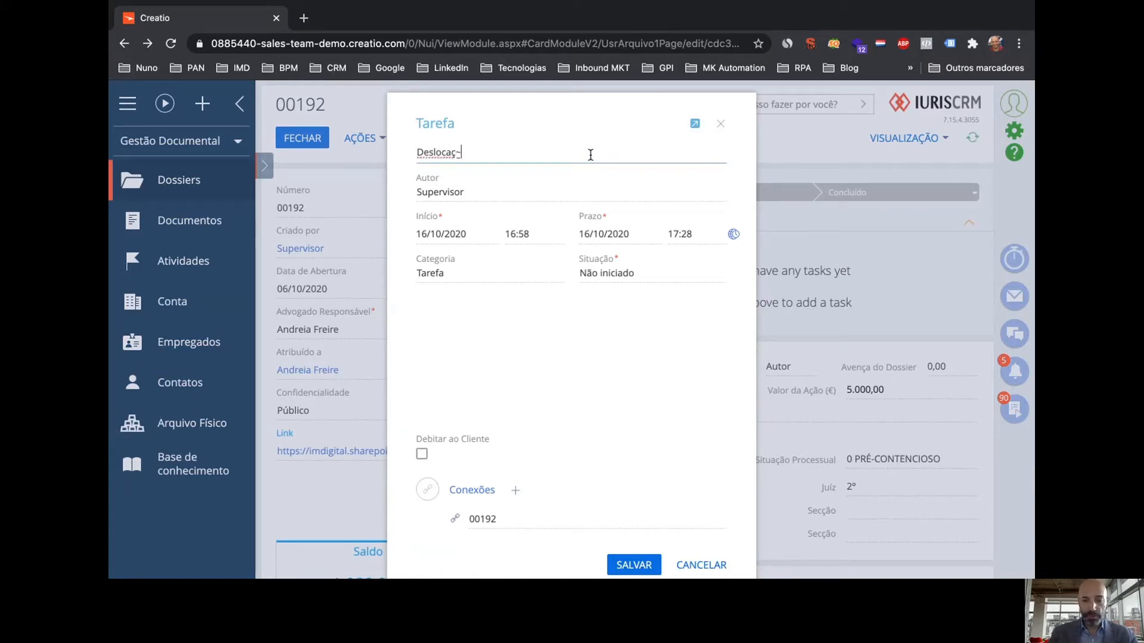
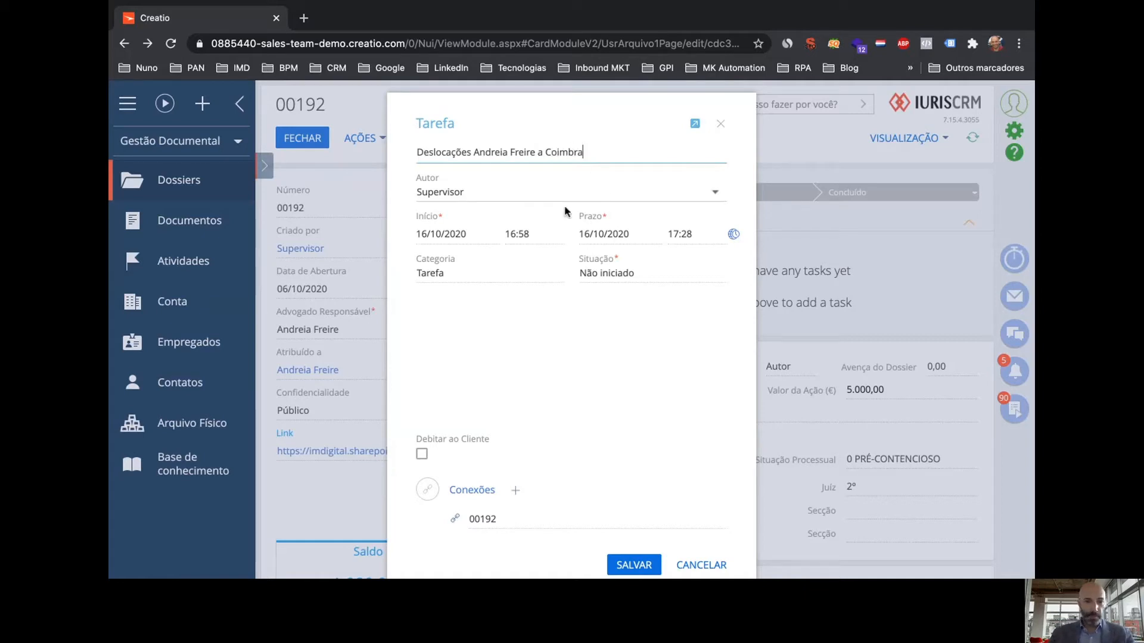
{"action": "left_click", "coordinate": [490, 234]}
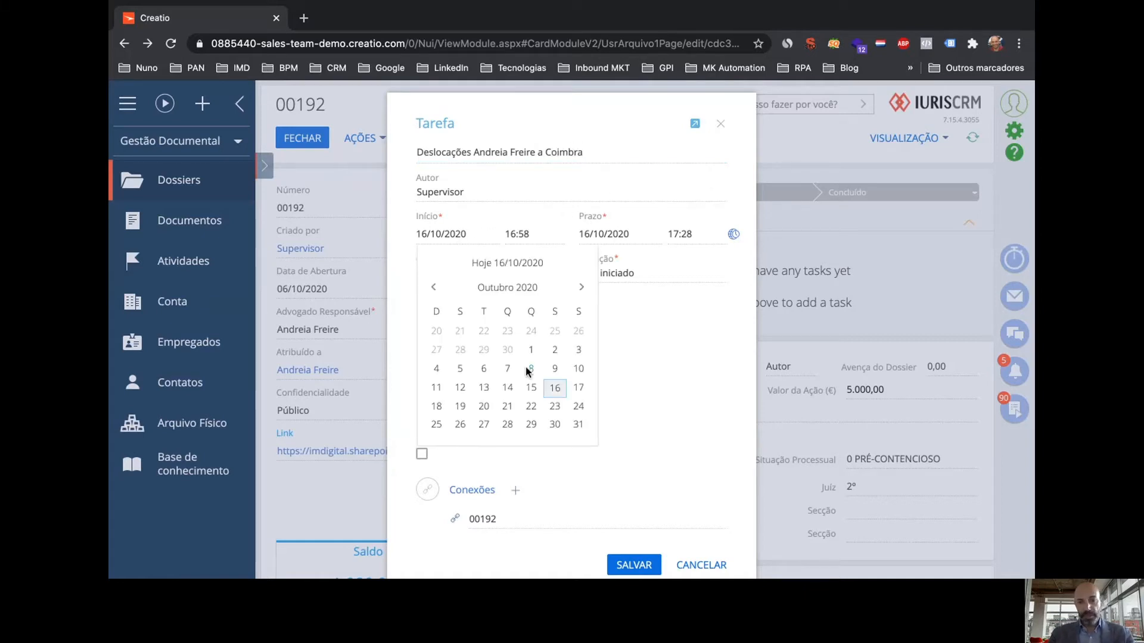
{"action": "left_click", "coordinate": [531, 387]}
{"action": "left_click", "coordinate": [548, 235]}
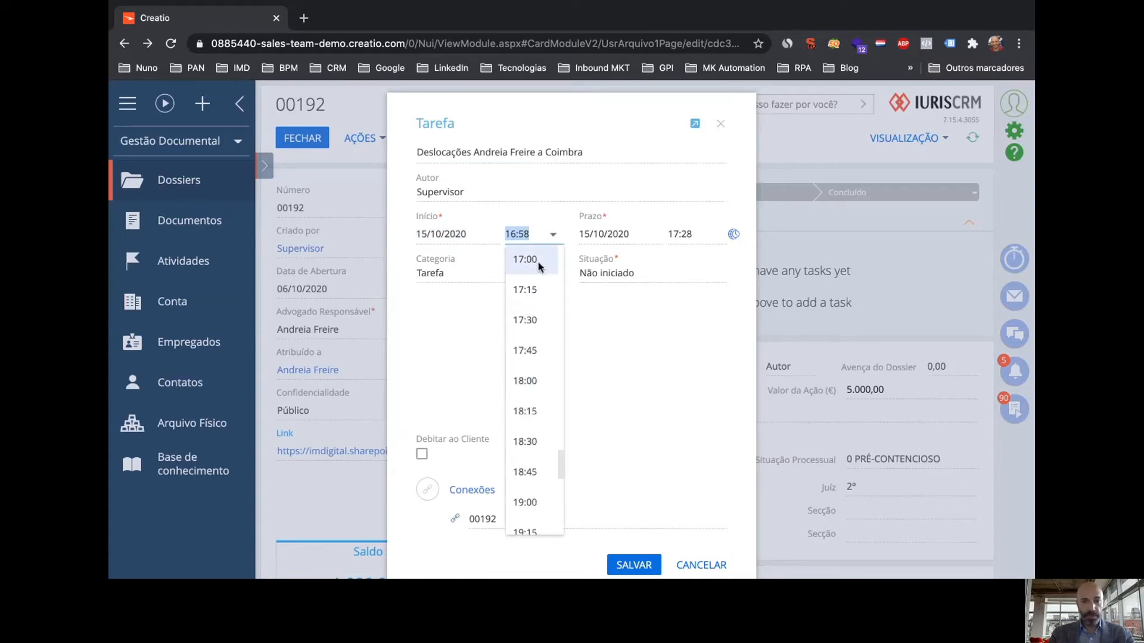
{"action": "left_click", "coordinate": [525, 260]}
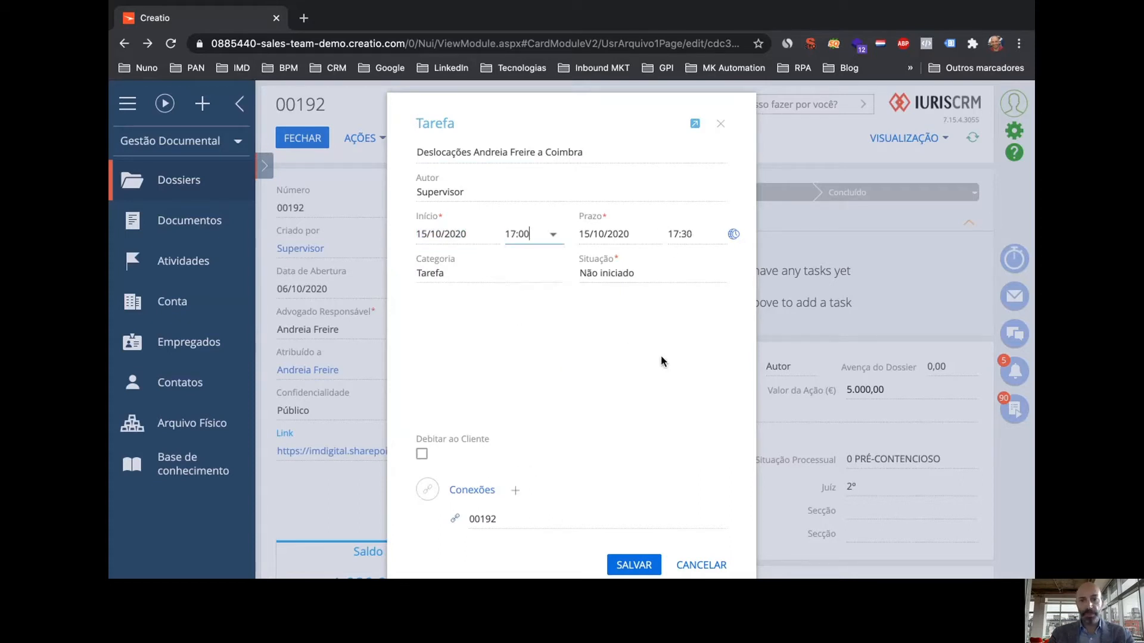
Set the category to Deslocação, mark it Debitar ao Cliente, and save the task
{"action": "left_click", "coordinate": [553, 273]}
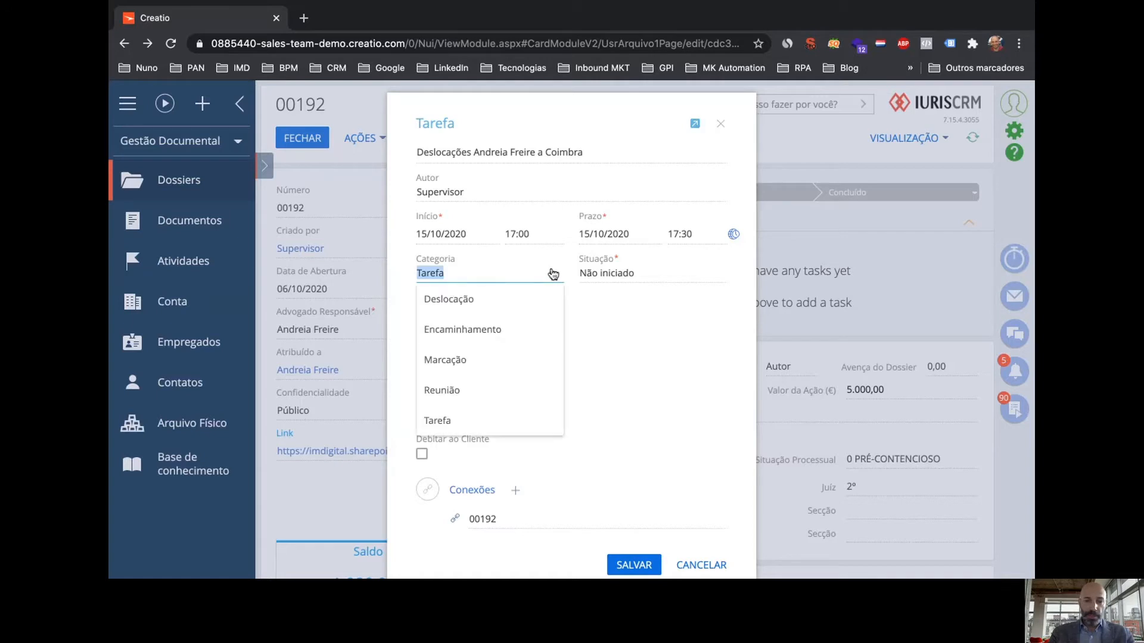
{"action": "left_click", "coordinate": [489, 305]}
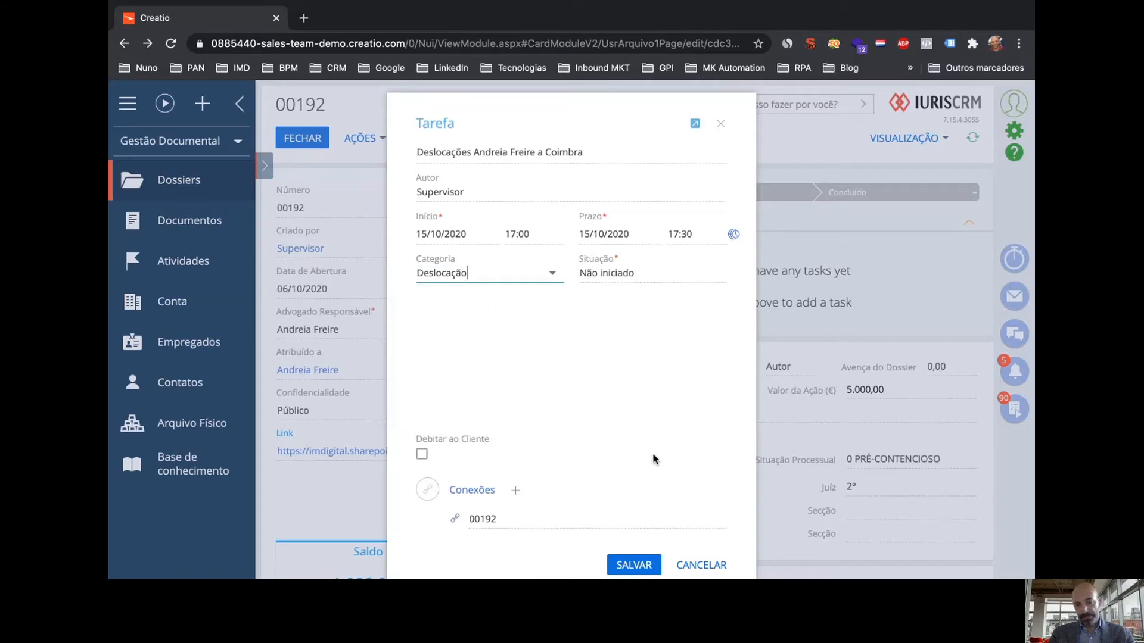
{"action": "left_click", "coordinate": [422, 455]}
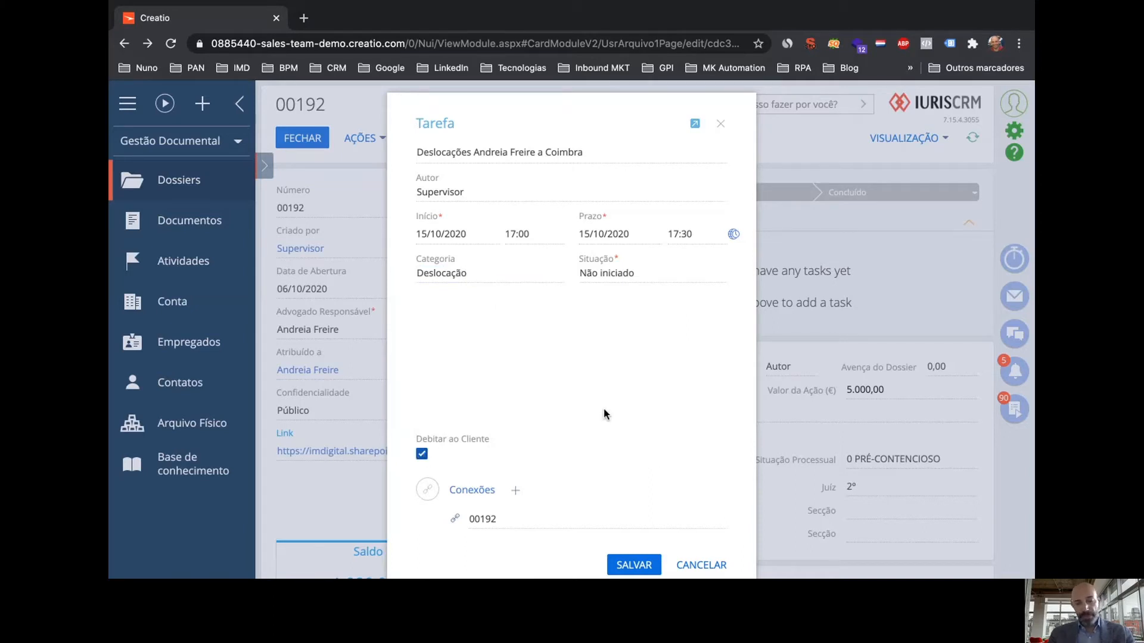
{"action": "left_click", "coordinate": [649, 570]}
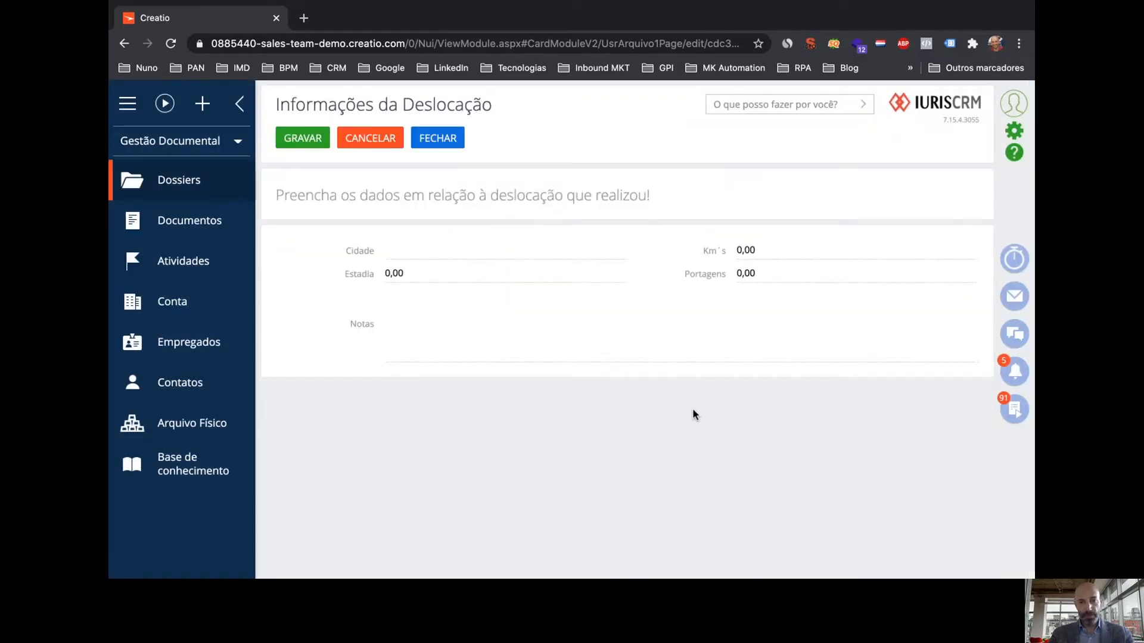
Choose Coimbra as the trip's Cidade, enter 160 in Km's, and save the trip details
{"action": "left_click", "coordinate": [613, 249]}
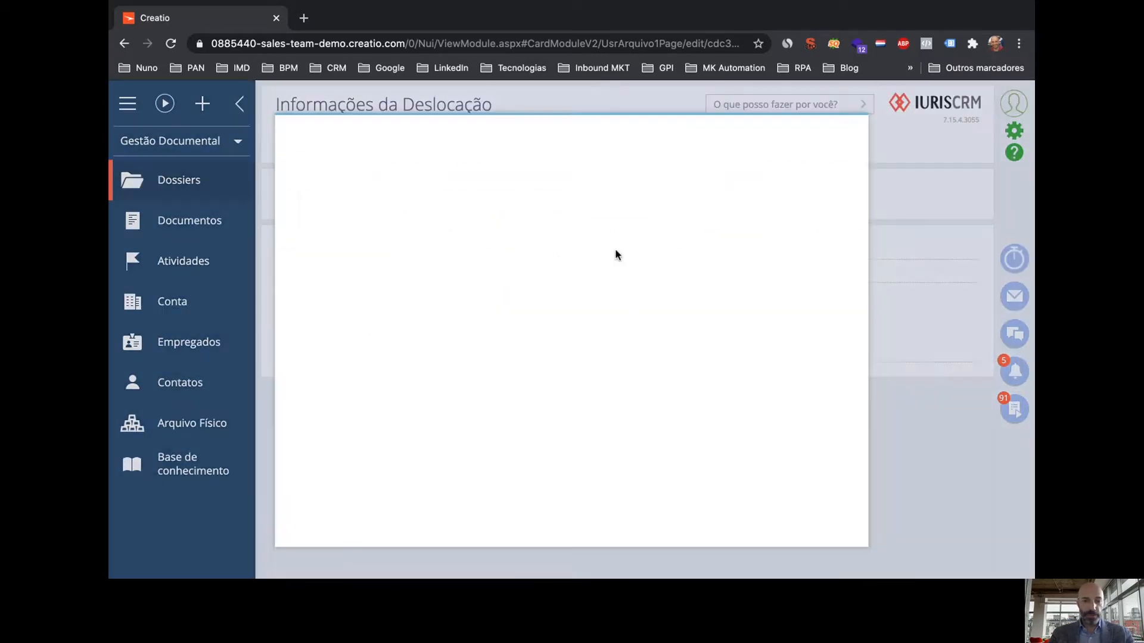
{"action": "type", "text": "coimbra"}
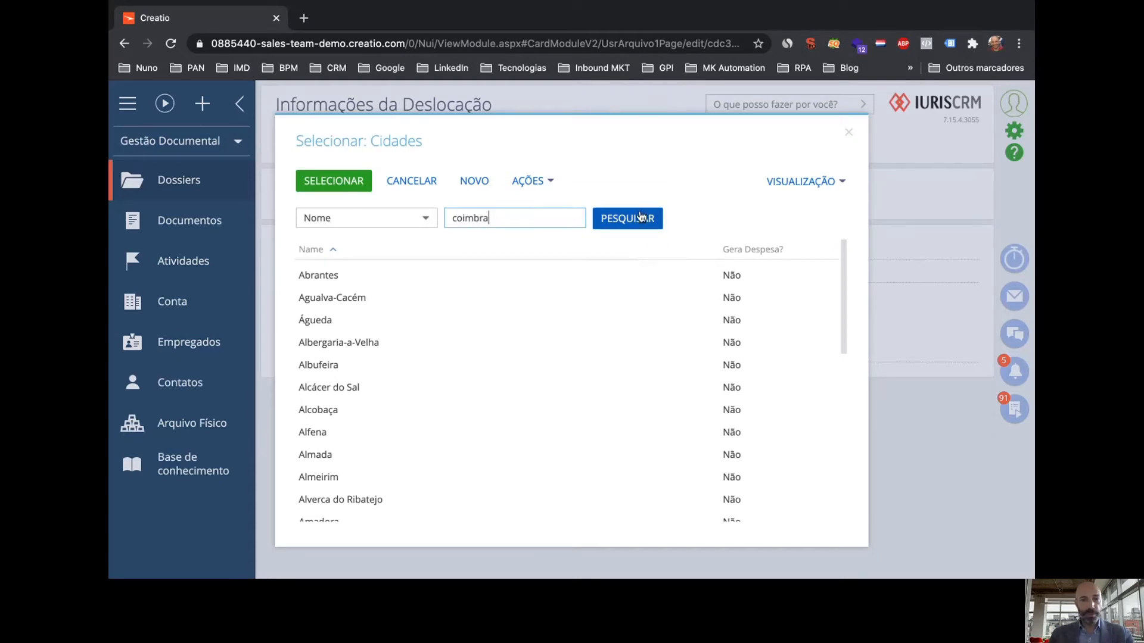
{"action": "left_click", "coordinate": [599, 218]}
{"action": "double_click", "coordinate": [335, 276]}
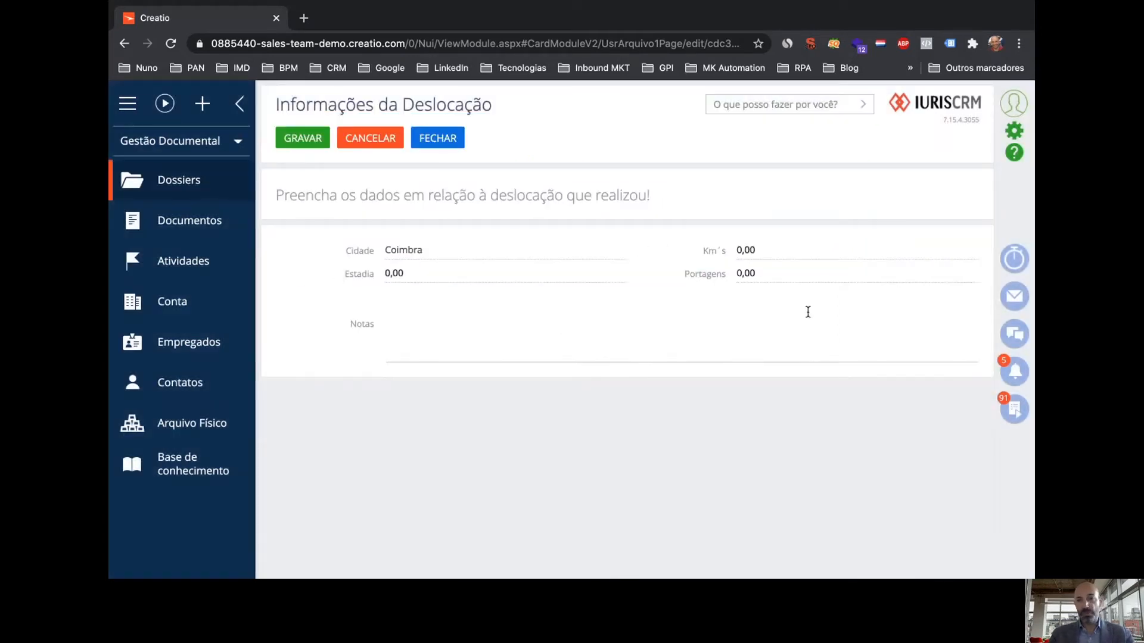
{"action": "left_click", "coordinate": [770, 250]}
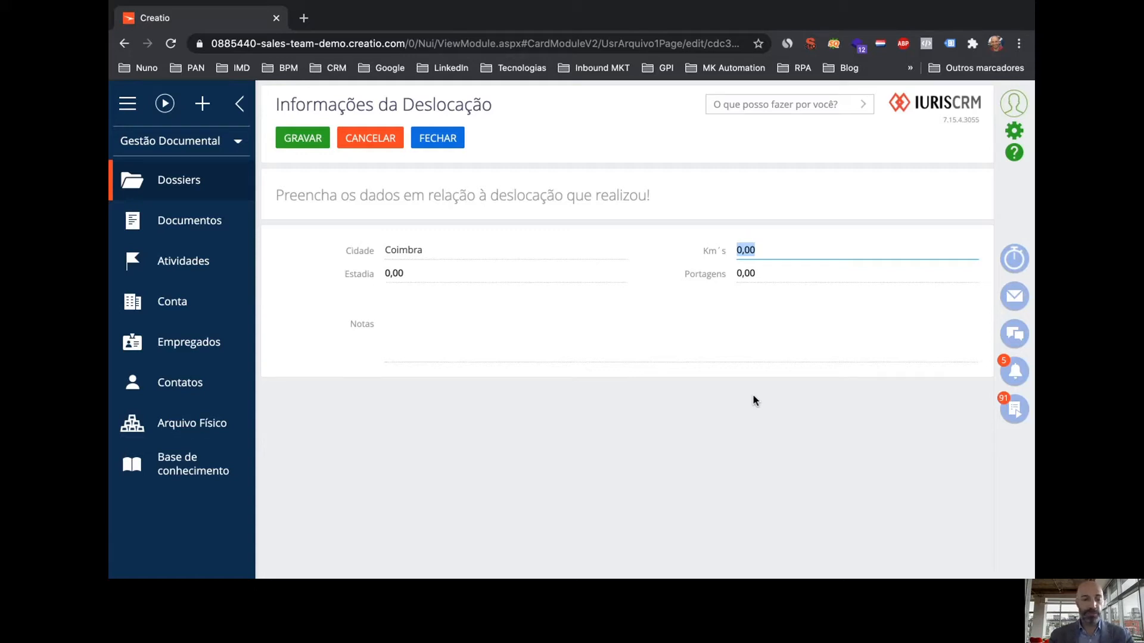
{"action": "type", "text": "200"}
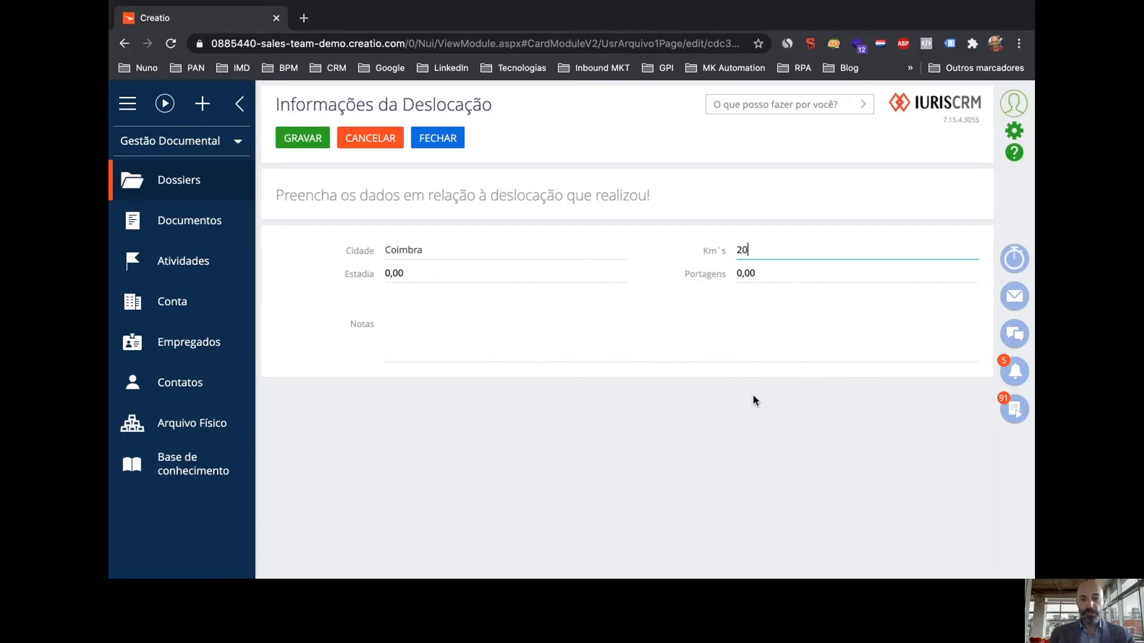
{"action": "key", "text": "BackSpace"}
{"action": "key", "text": "BackSpace"}
{"action": "key", "text": "BackSpace"}
{"action": "type", "text": "160"}
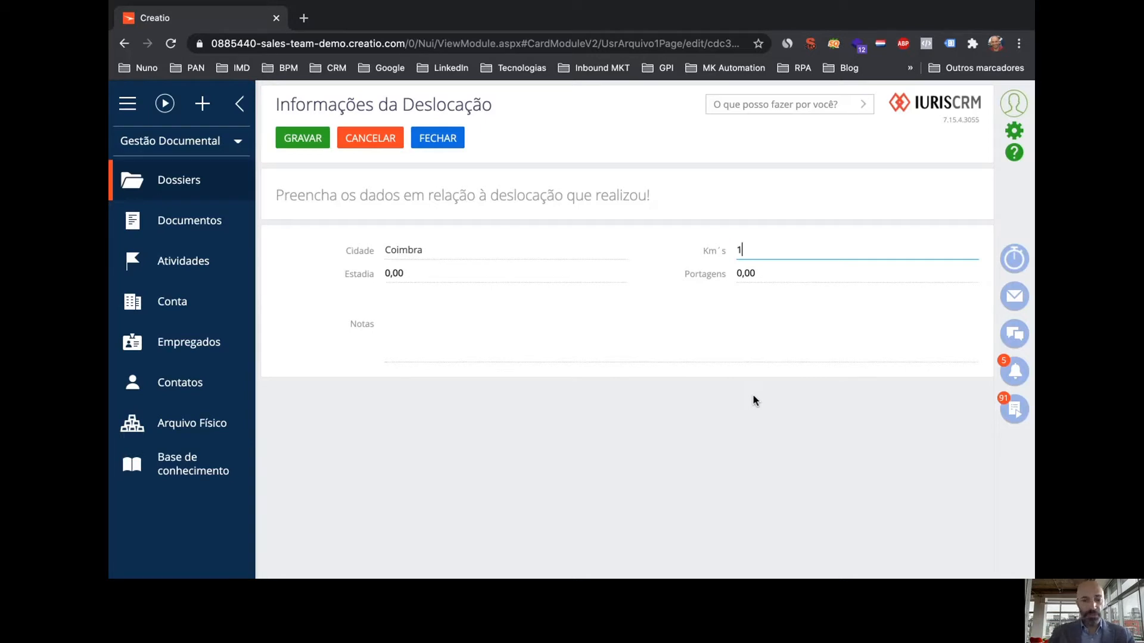
{"action": "left_click", "coordinate": [301, 146]}
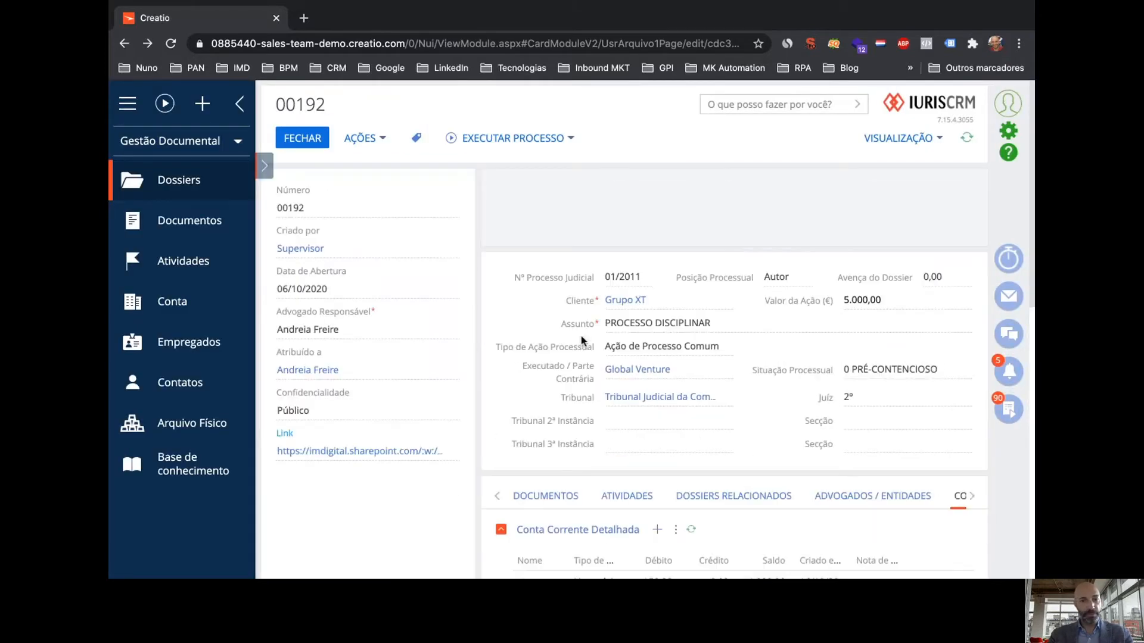
{"action": "scroll", "coordinate": [645, 381], "scroll_direction": "down", "scroll_amount": 5}
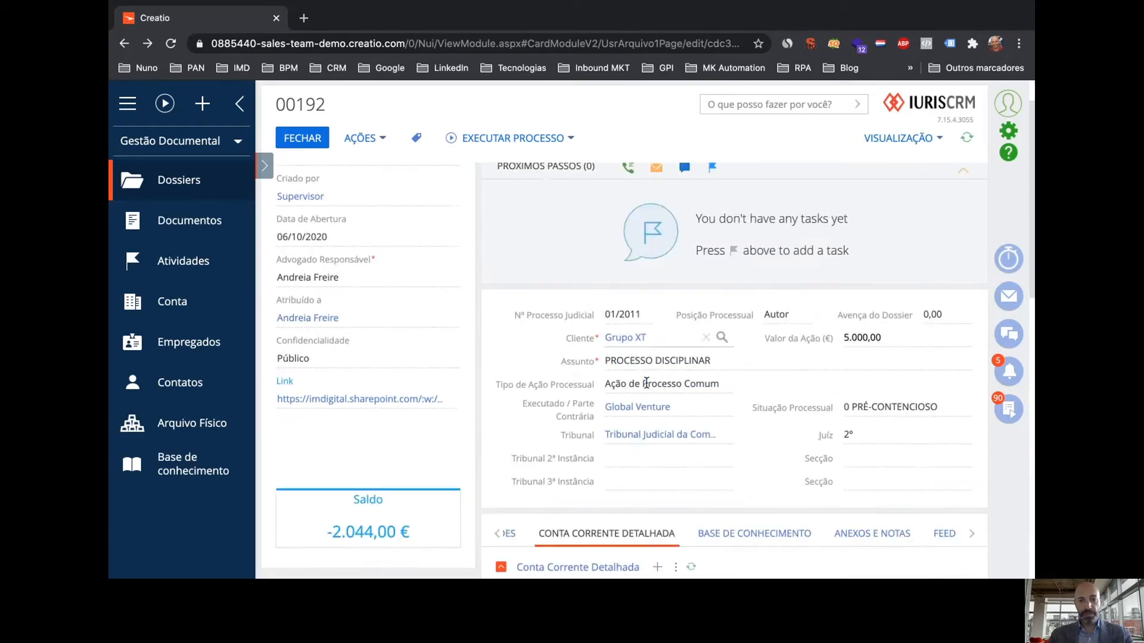
{"action": "scroll", "coordinate": [646, 382], "scroll_direction": "down", "scroll_amount": 10}
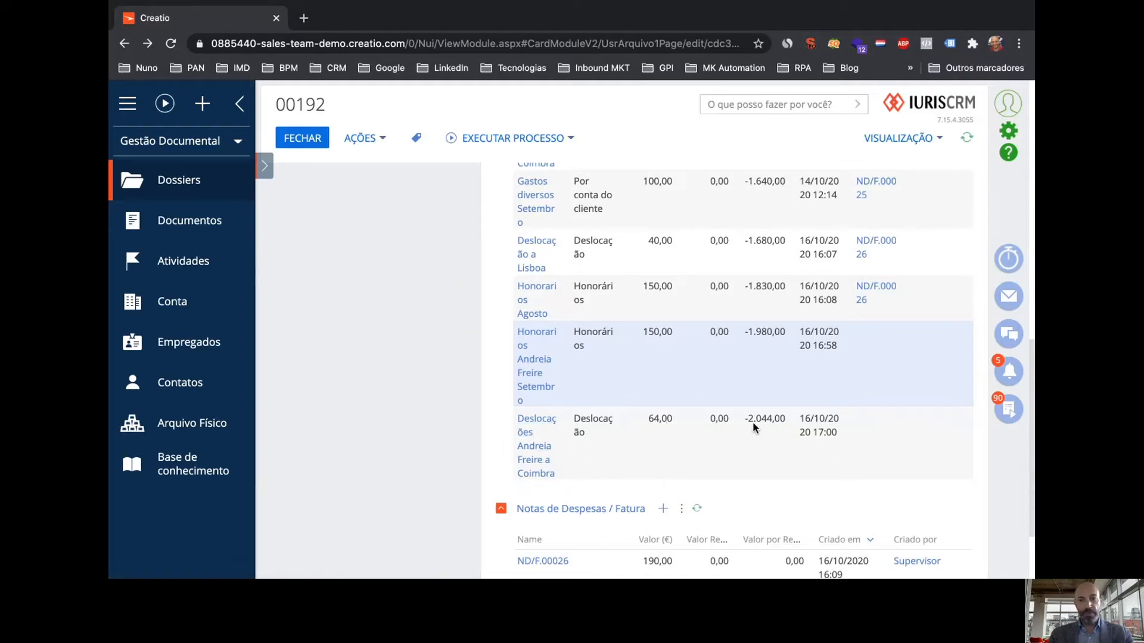
{"action": "scroll", "coordinate": [752, 421], "scroll_direction": "down", "scroll_amount": 1}
{"action": "scroll", "coordinate": [752, 421], "scroll_direction": "up", "scroll_amount": 8}
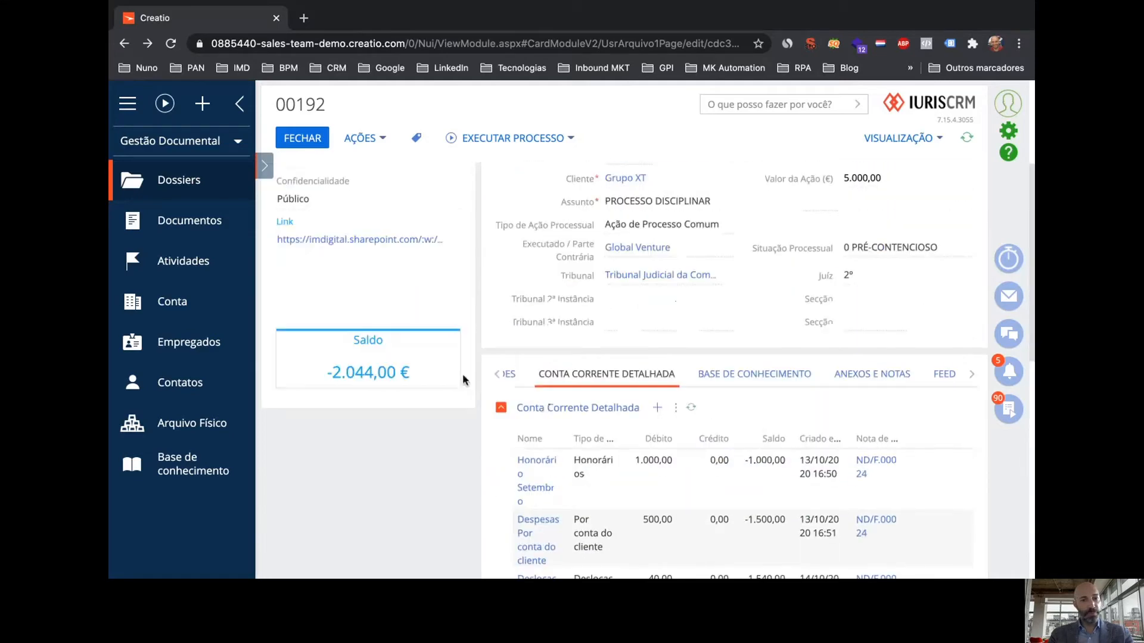
{"action": "scroll", "coordinate": [857, 462], "scroll_direction": "down", "scroll_amount": 6}
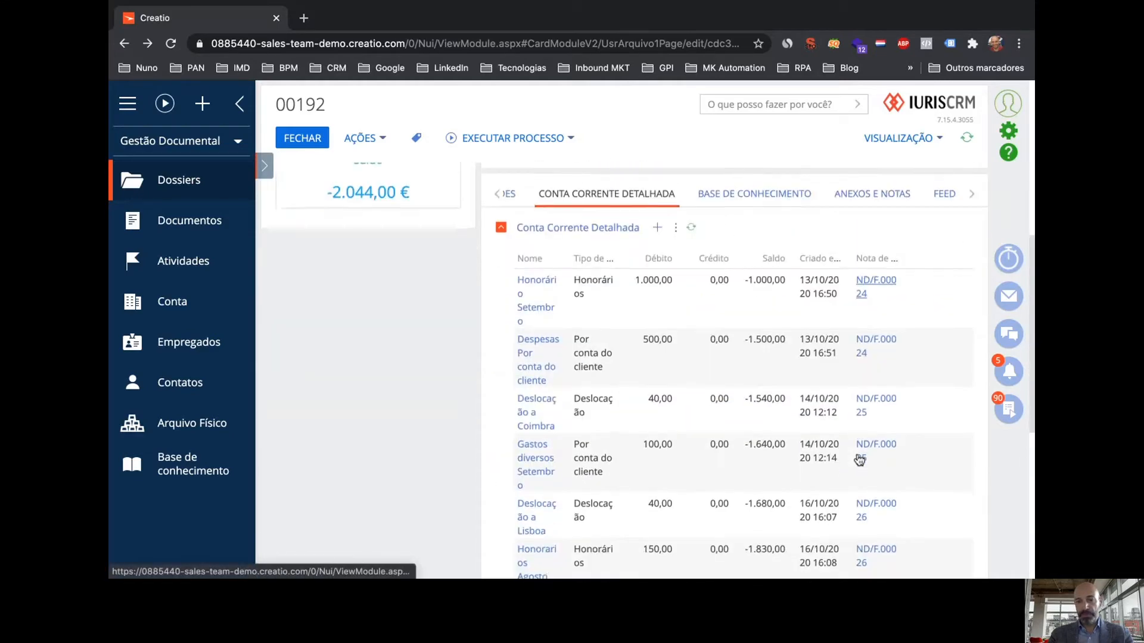
{"action": "scroll", "coordinate": [796, 433], "scroll_direction": "down", "scroll_amount": 1}
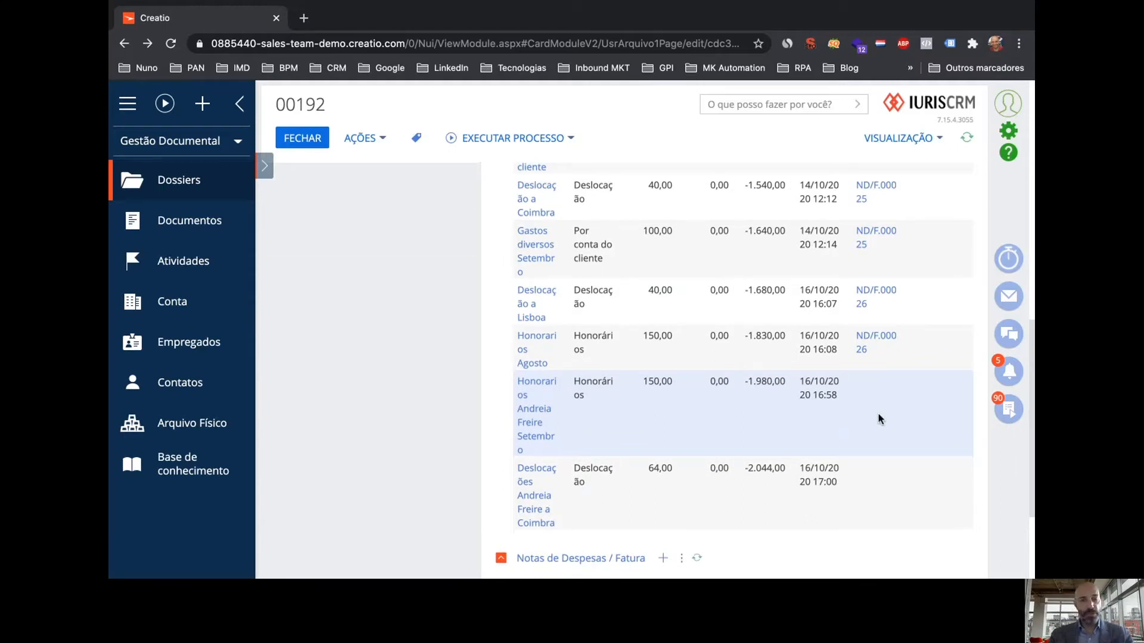
{"action": "scroll", "coordinate": [846, 421], "scroll_direction": "down", "scroll_amount": 3}
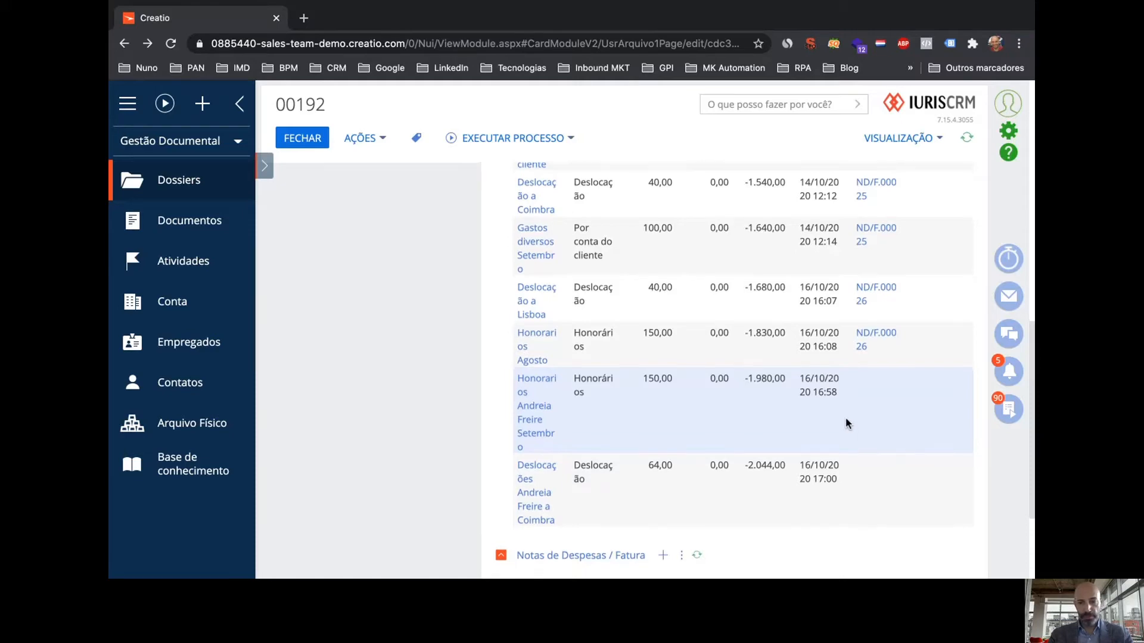
{"action": "scroll", "coordinate": [846, 421], "scroll_direction": "up", "scroll_amount": 8}
{"action": "scroll", "coordinate": [845, 423], "scroll_direction": "up", "scroll_amount": 5}
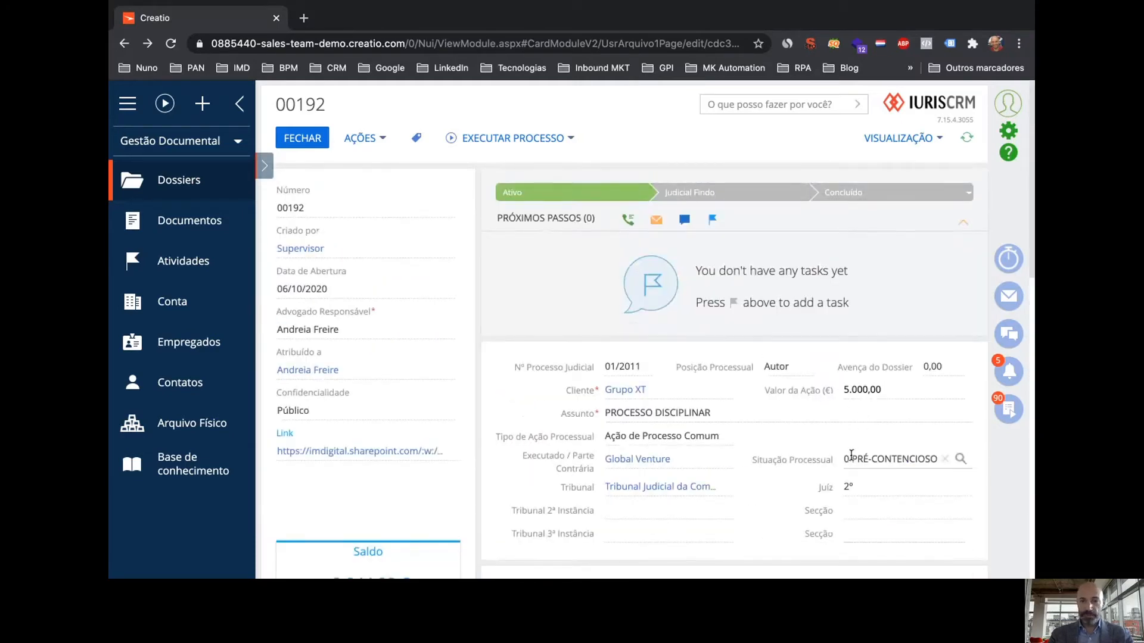
Run Emitir Nota Despesa do Dossier, answering Não to splitting by expense type
{"action": "left_click", "coordinate": [525, 143]}
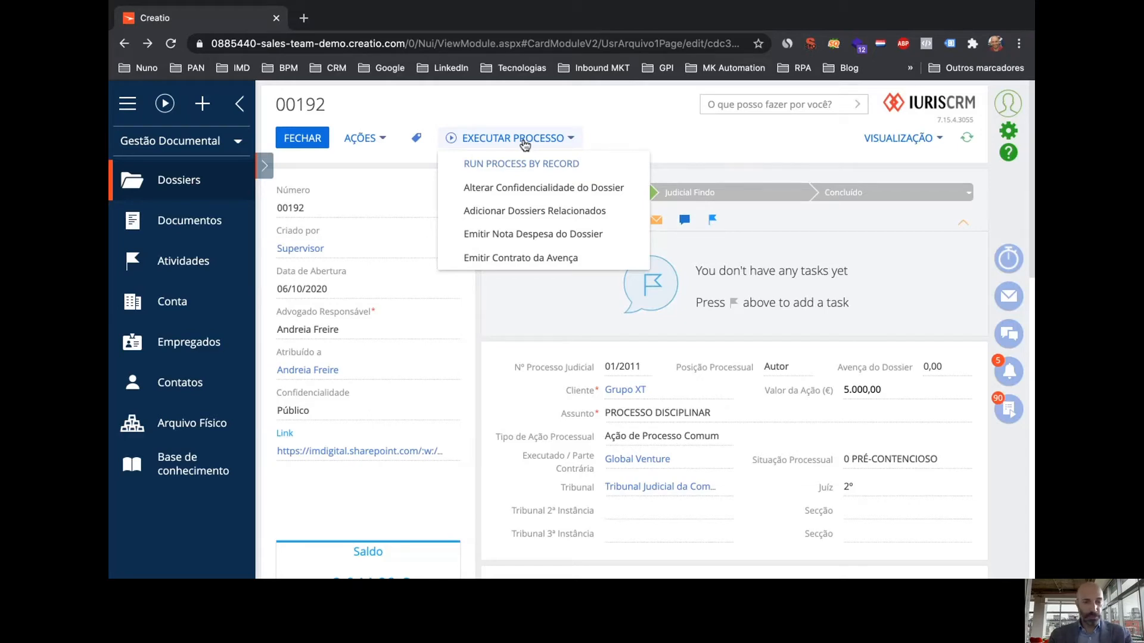
{"action": "left_click", "coordinate": [529, 236]}
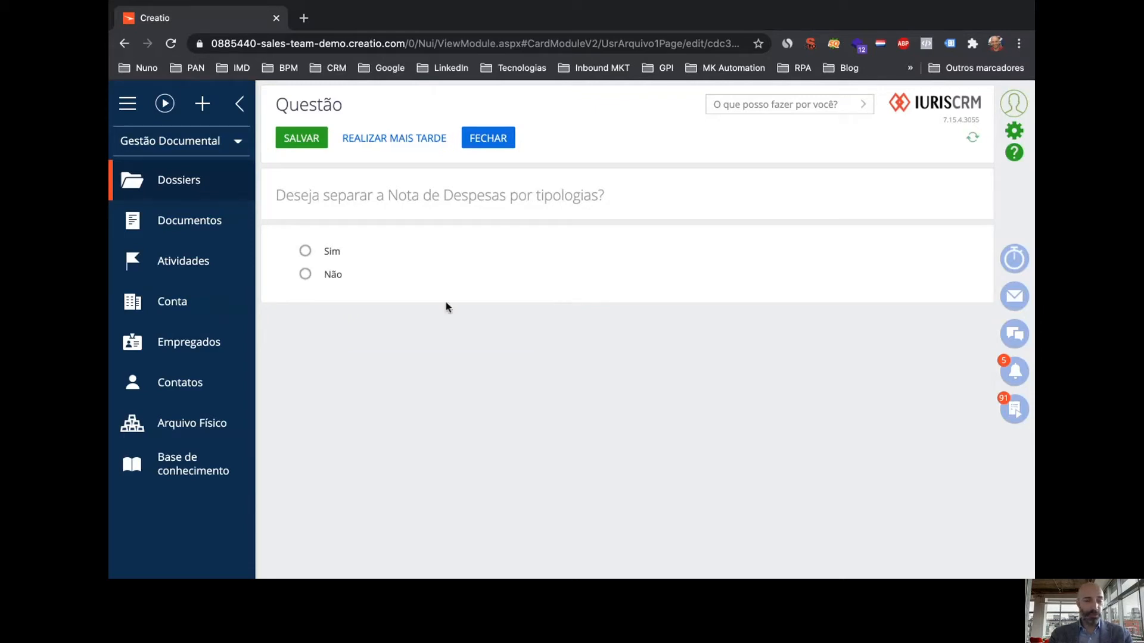
{"action": "left_click", "coordinate": [305, 274]}
{"action": "left_click", "coordinate": [301, 139]}
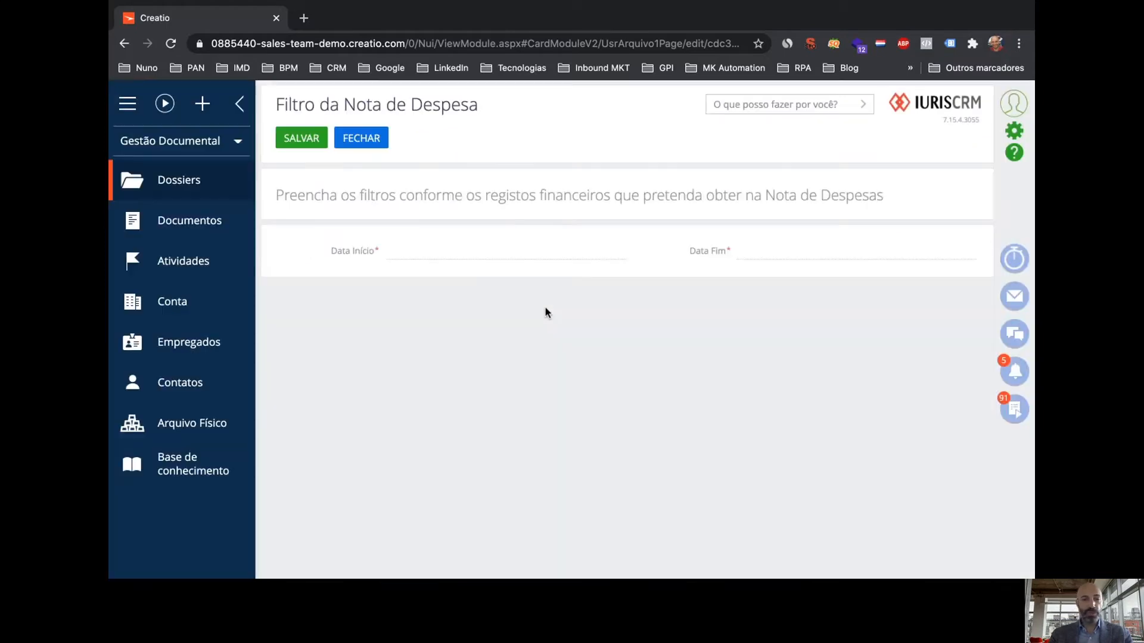
Set the note period from 01/10/2020 to 31/10/2020 and save it
{"action": "left_click", "coordinate": [616, 252]}
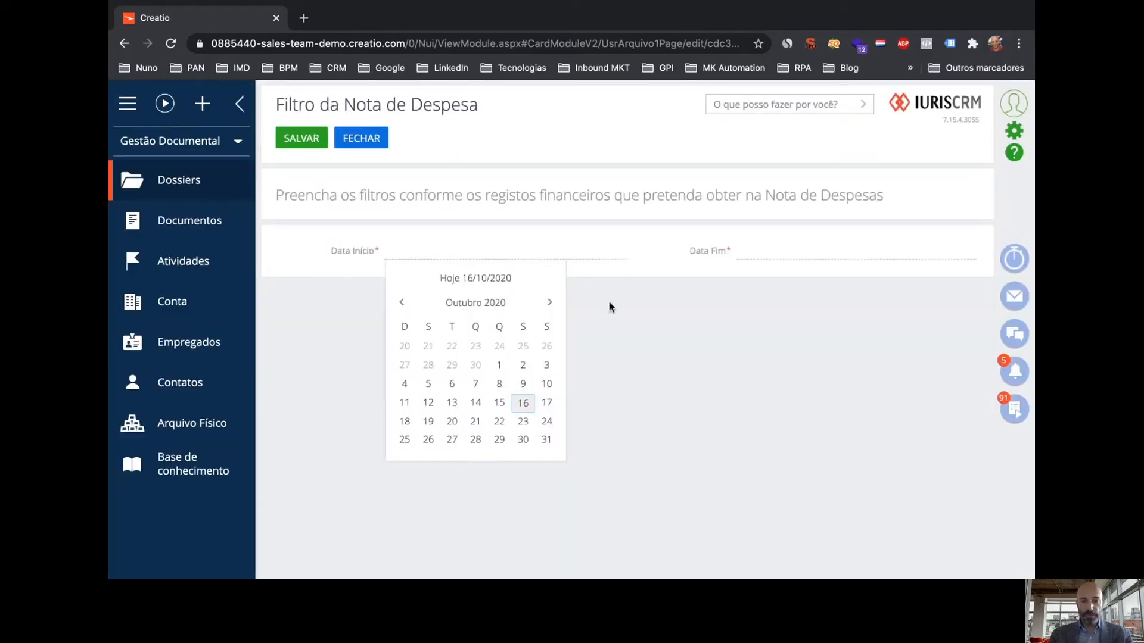
{"action": "left_click", "coordinate": [498, 365]}
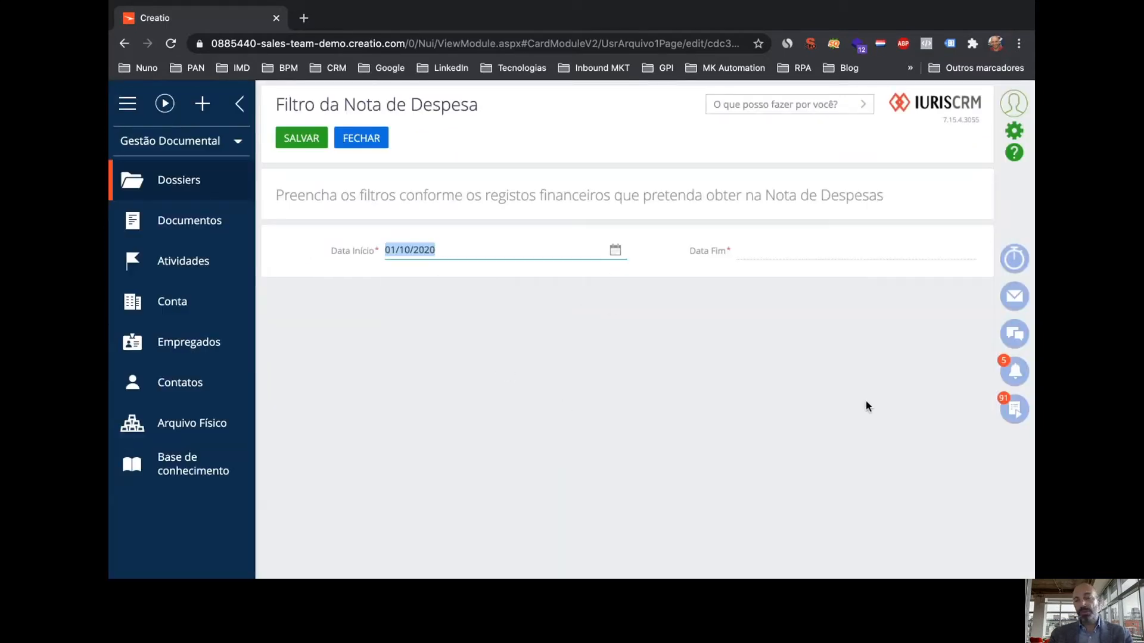
{"action": "left_click", "coordinate": [969, 253]}
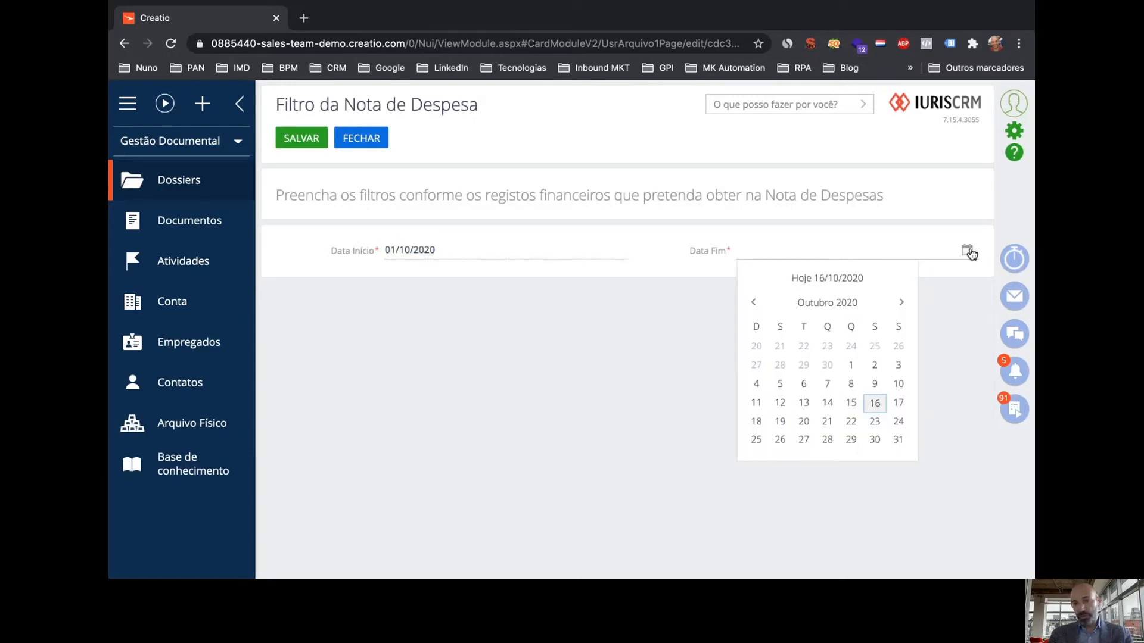
{"action": "left_click", "coordinate": [899, 438]}
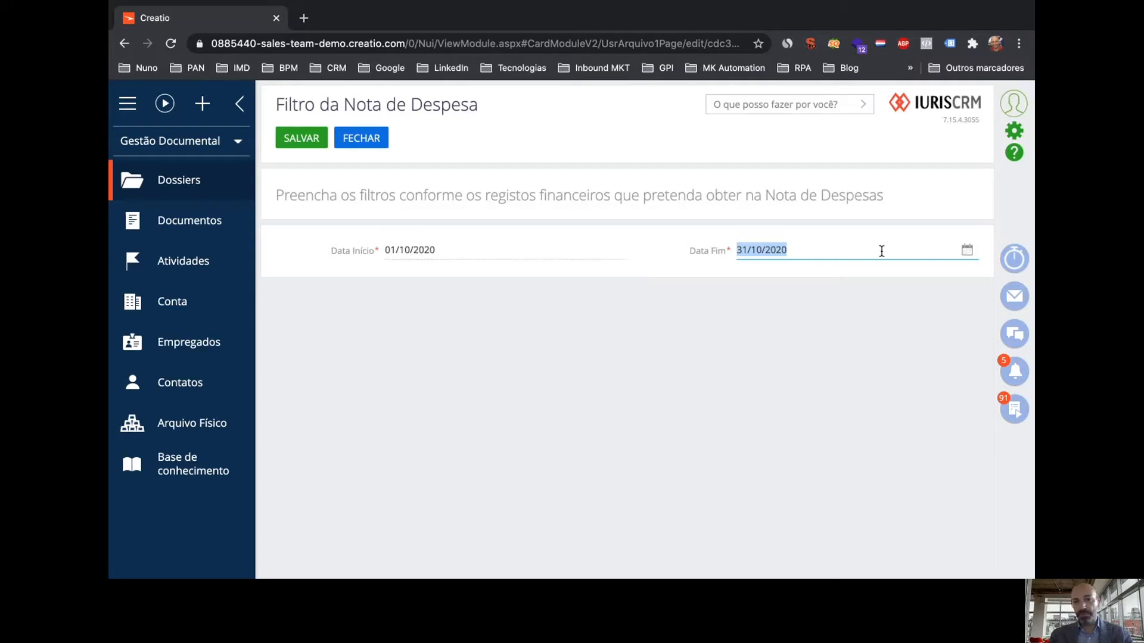
{"action": "left_click", "coordinate": [302, 139]}
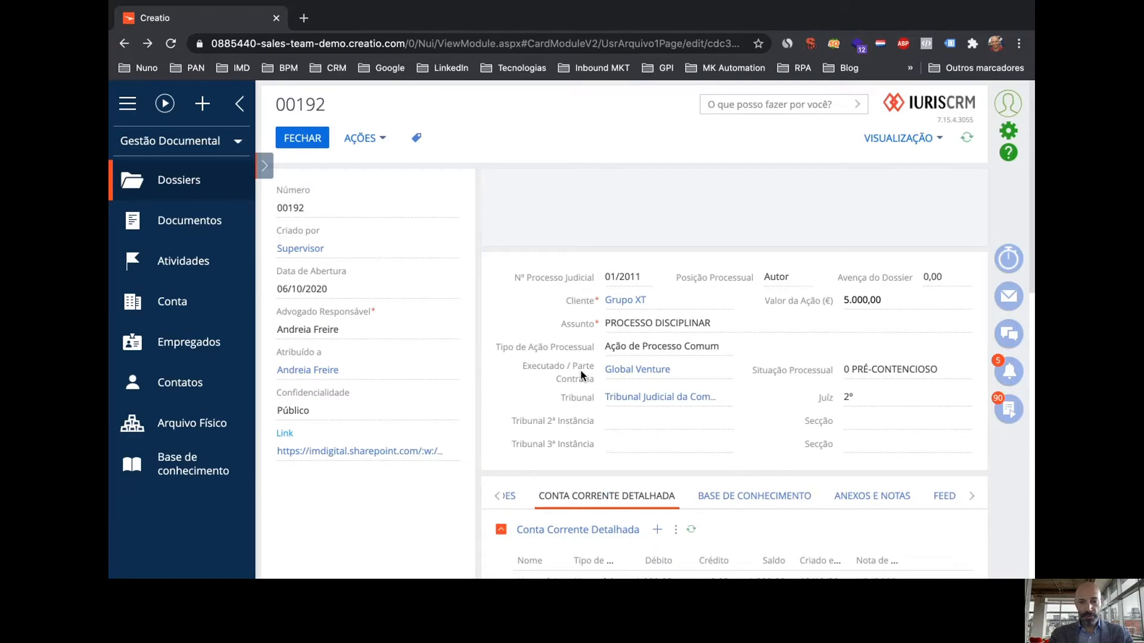
{"action": "scroll", "coordinate": [580, 374], "scroll_direction": "down", "scroll_amount": 15}
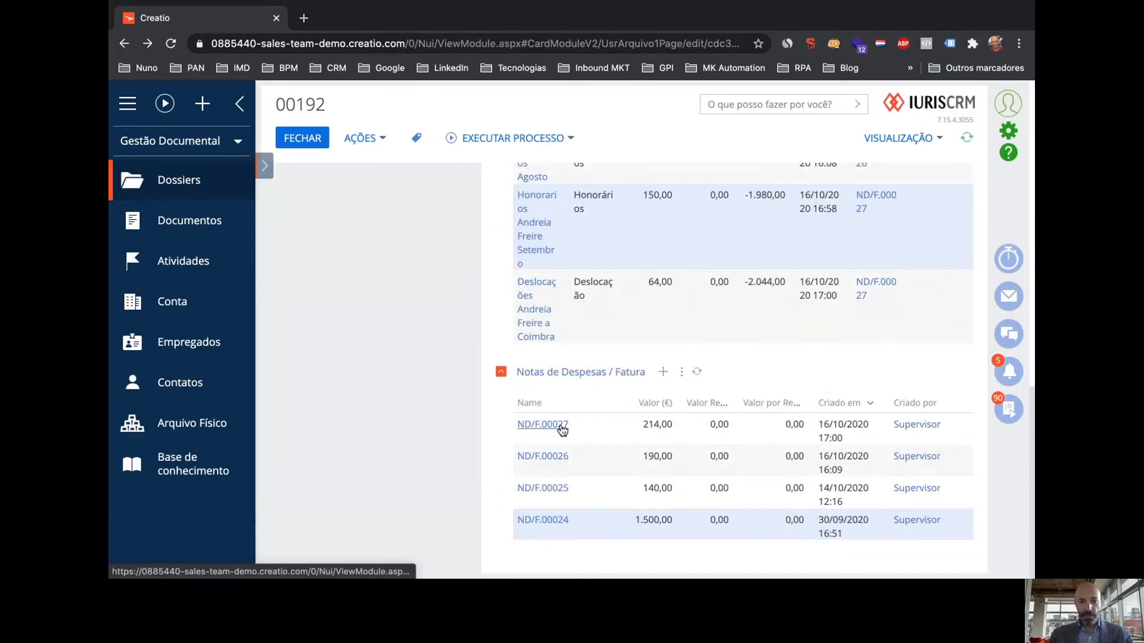
{"action": "scroll", "coordinate": [685, 386], "scroll_direction": "up", "scroll_amount": 1}
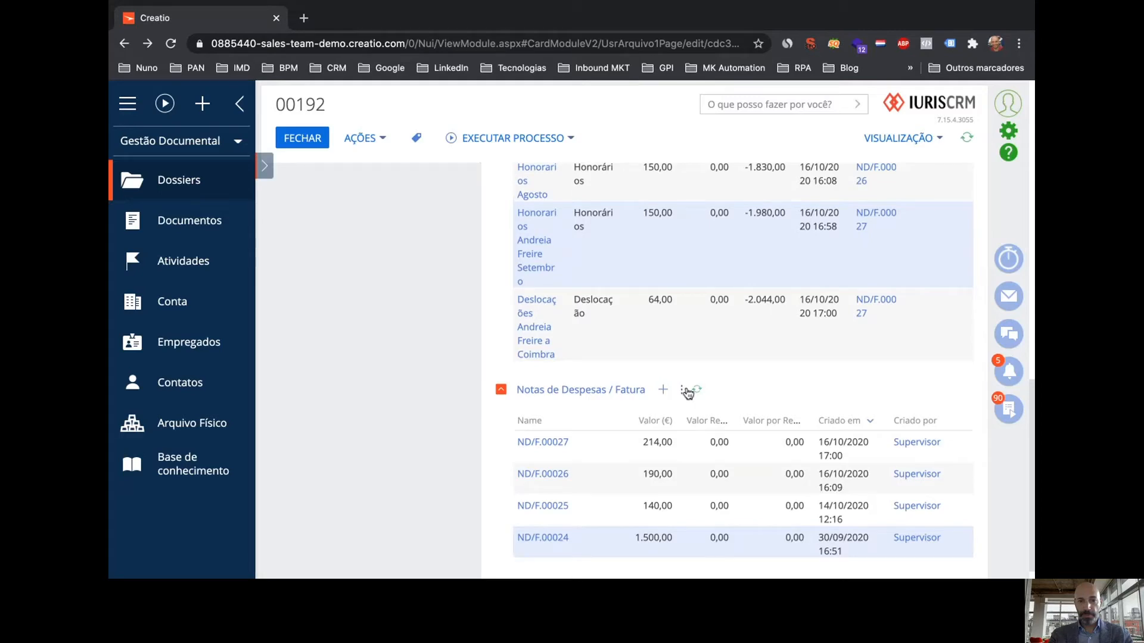
{"action": "scroll", "coordinate": [531, 450], "scroll_direction": "up", "scroll_amount": 1}
{"action": "left_click", "coordinate": [535, 450]}
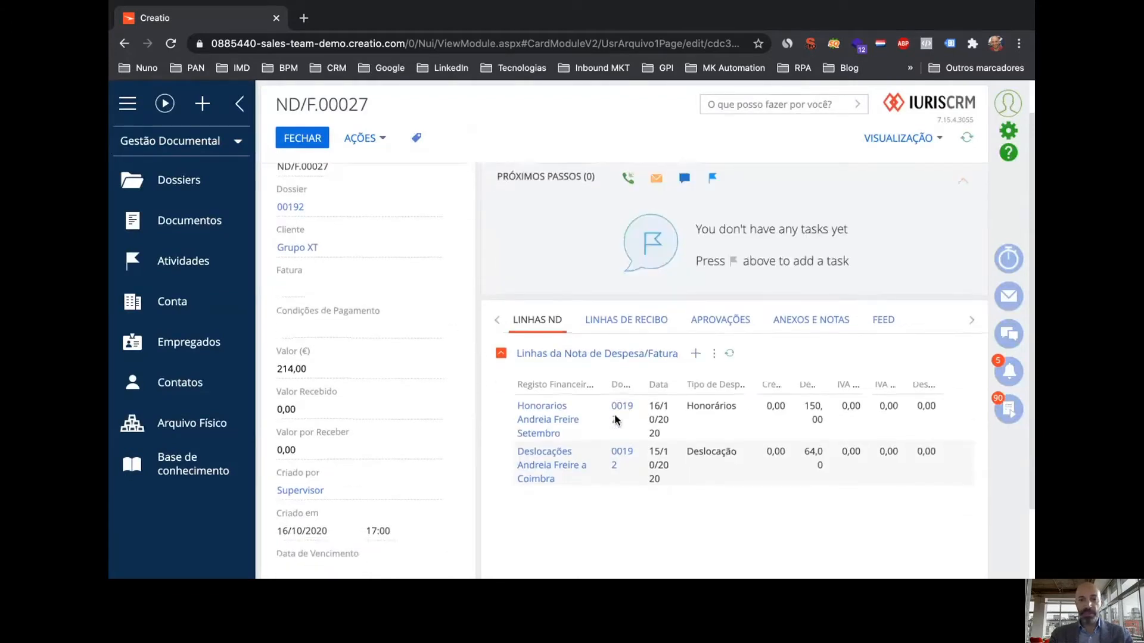
{"action": "scroll", "coordinate": [619, 477], "scroll_direction": "down", "scroll_amount": 2}
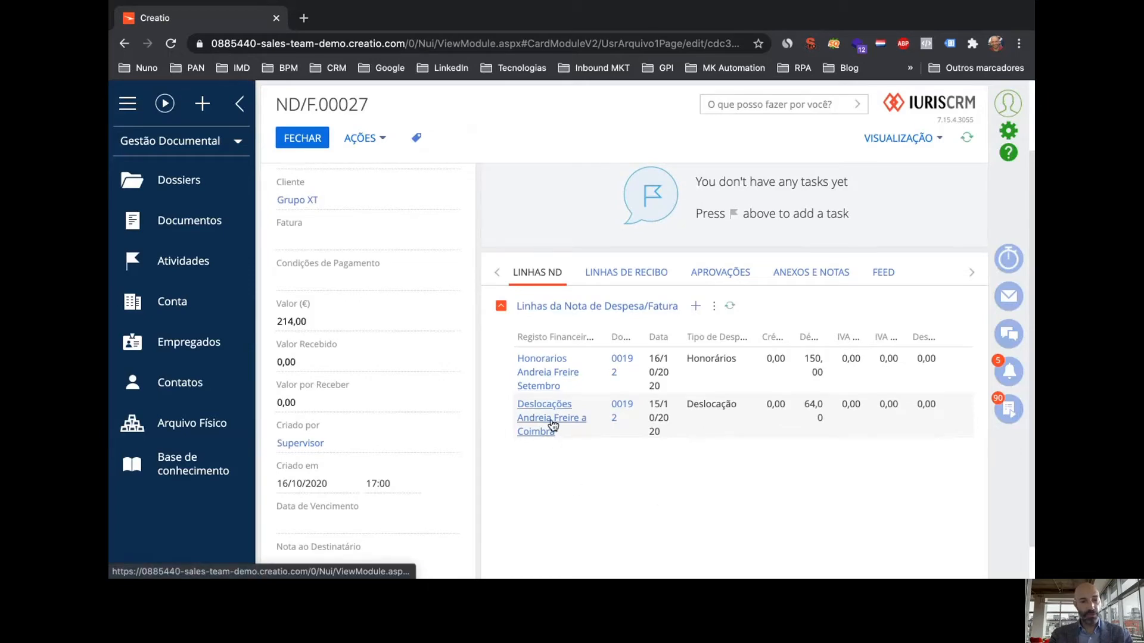
{"action": "scroll", "coordinate": [446, 443], "scroll_direction": "down", "scroll_amount": 1}
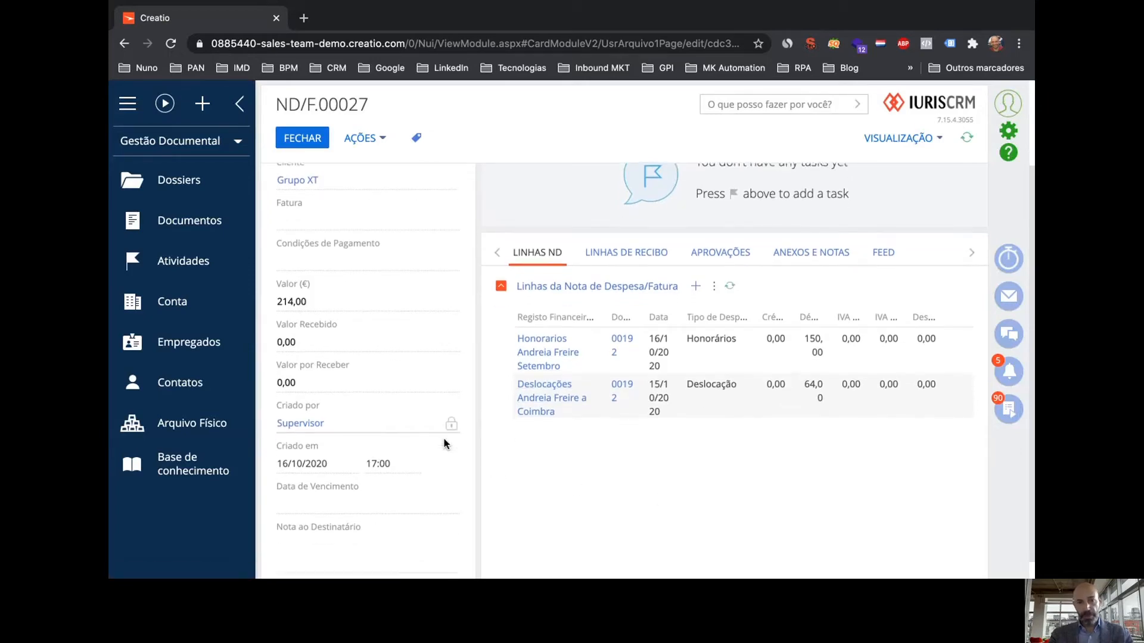
{"action": "scroll", "coordinate": [446, 443], "scroll_direction": "up", "scroll_amount": 1}
{"action": "scroll", "coordinate": [444, 443], "scroll_direction": "up", "scroll_amount": 2}
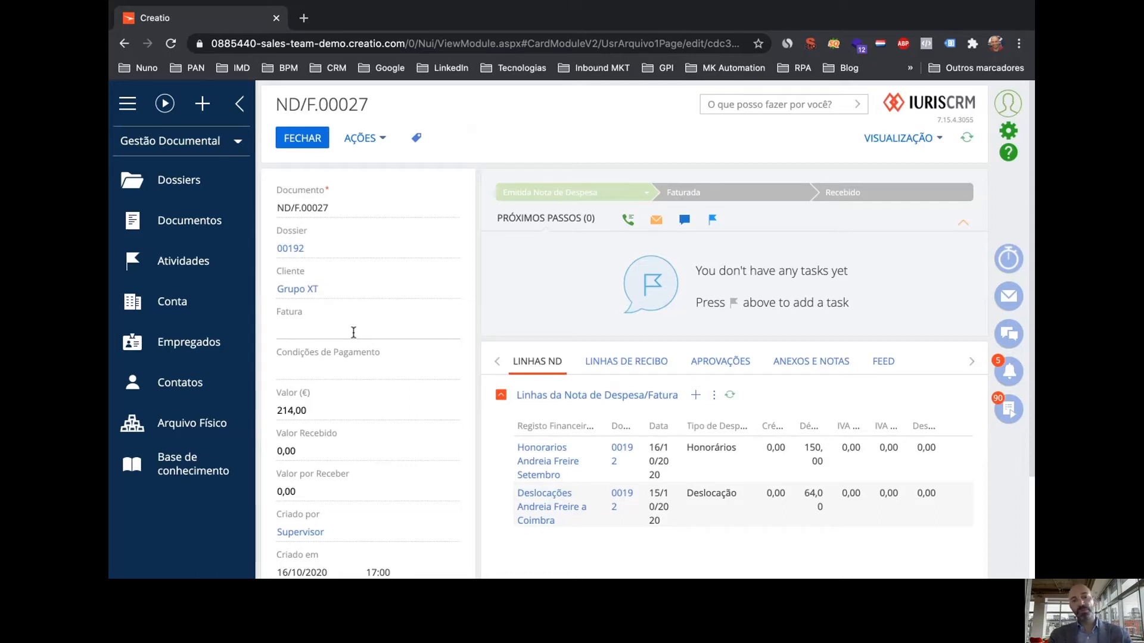
Enter 'FA 27' in the Fatura field of ND/F.00027 and save the note
{"action": "left_click", "coordinate": [353, 331]}
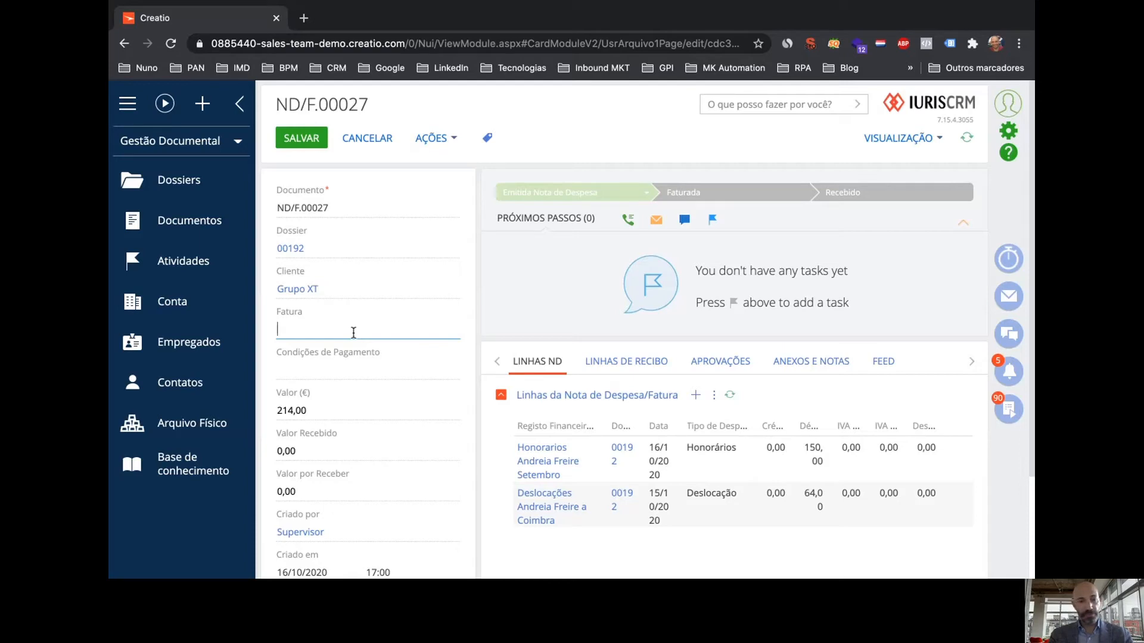
{"action": "type", "text": "FA"}
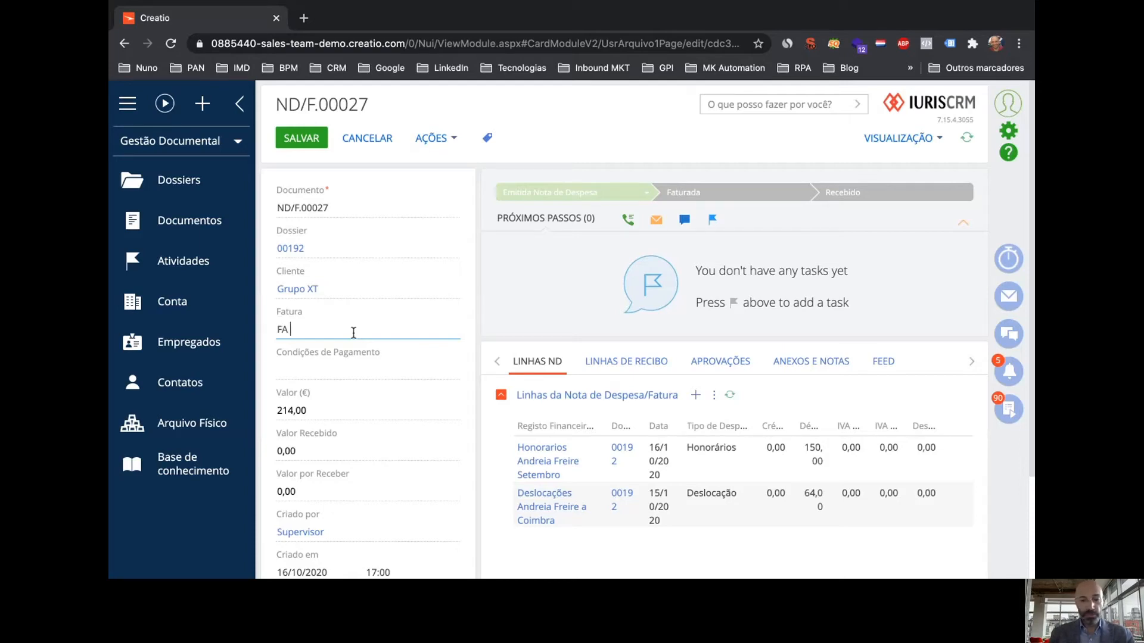
{"action": "type", "text": " 27"}
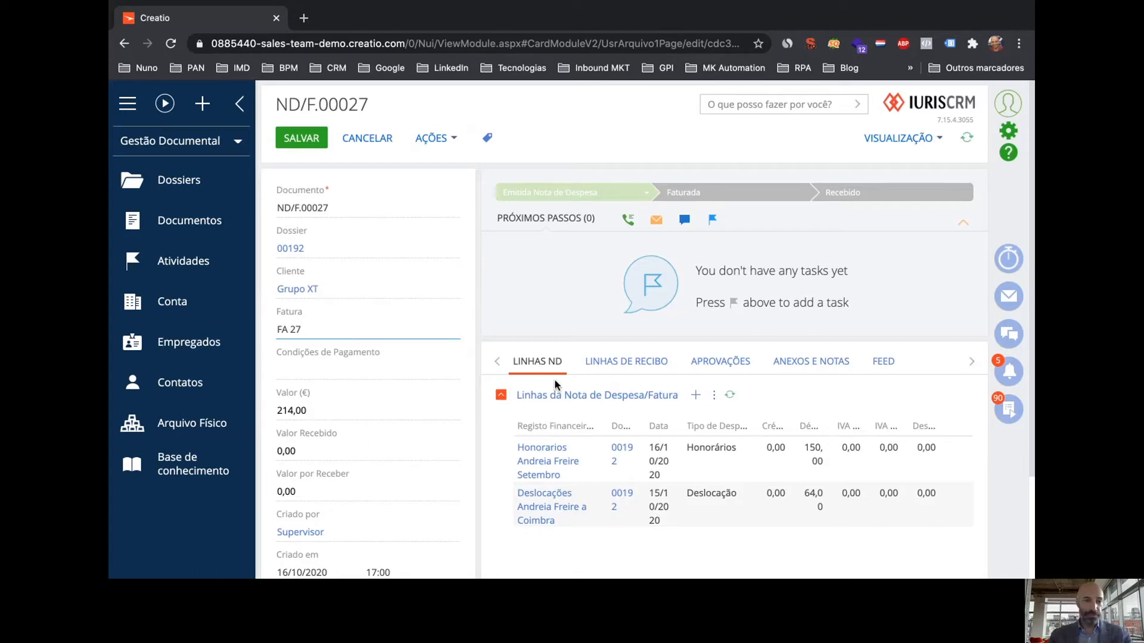
{"action": "left_click", "coordinate": [302, 142]}
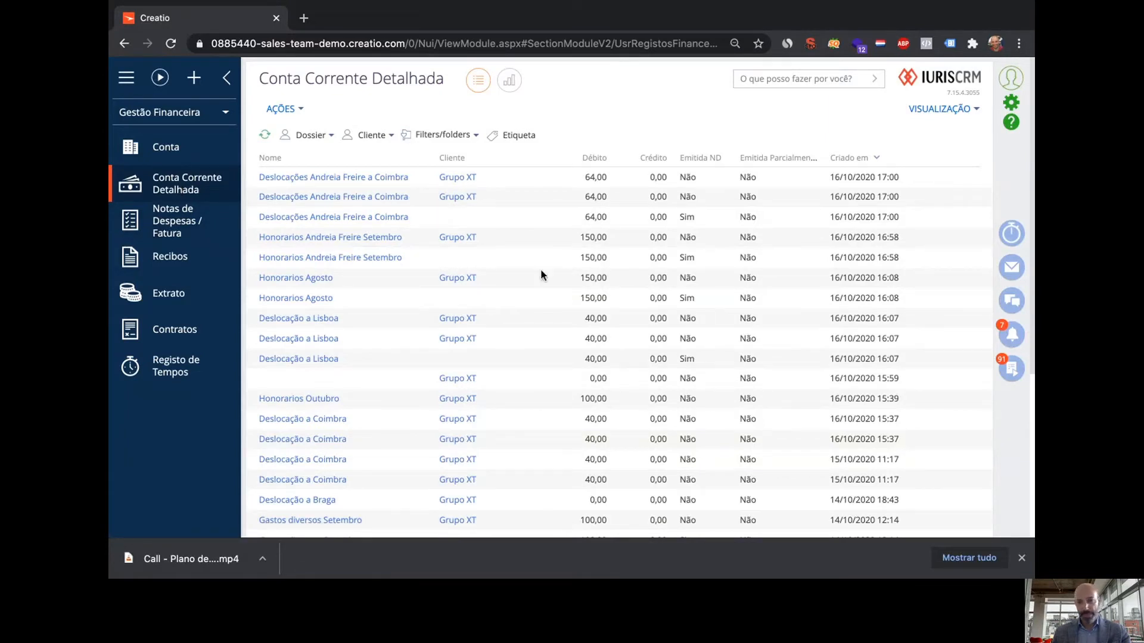
Scroll through the Conta Corrente Detalhada entries, including the 64,00 Coimbra trip rows, and back up
{"action": "scroll", "coordinate": [559, 370], "scroll_direction": "down", "scroll_amount": 5}
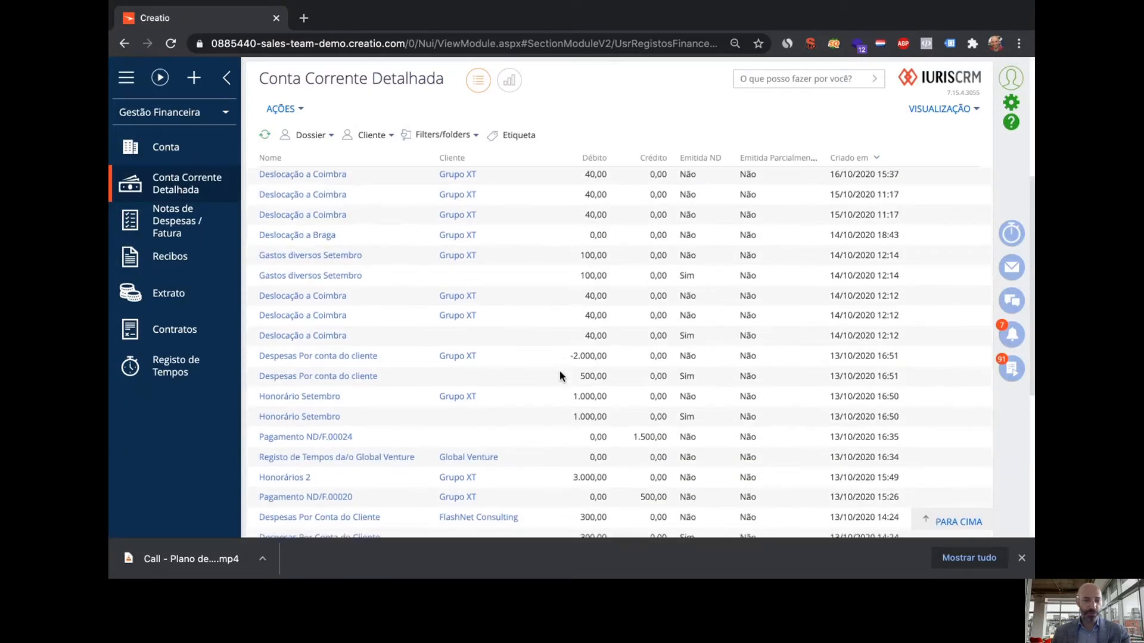
{"action": "scroll", "coordinate": [560, 371], "scroll_direction": "down", "scroll_amount": 5}
{"action": "scroll", "coordinate": [559, 372], "scroll_direction": "up", "scroll_amount": 10}
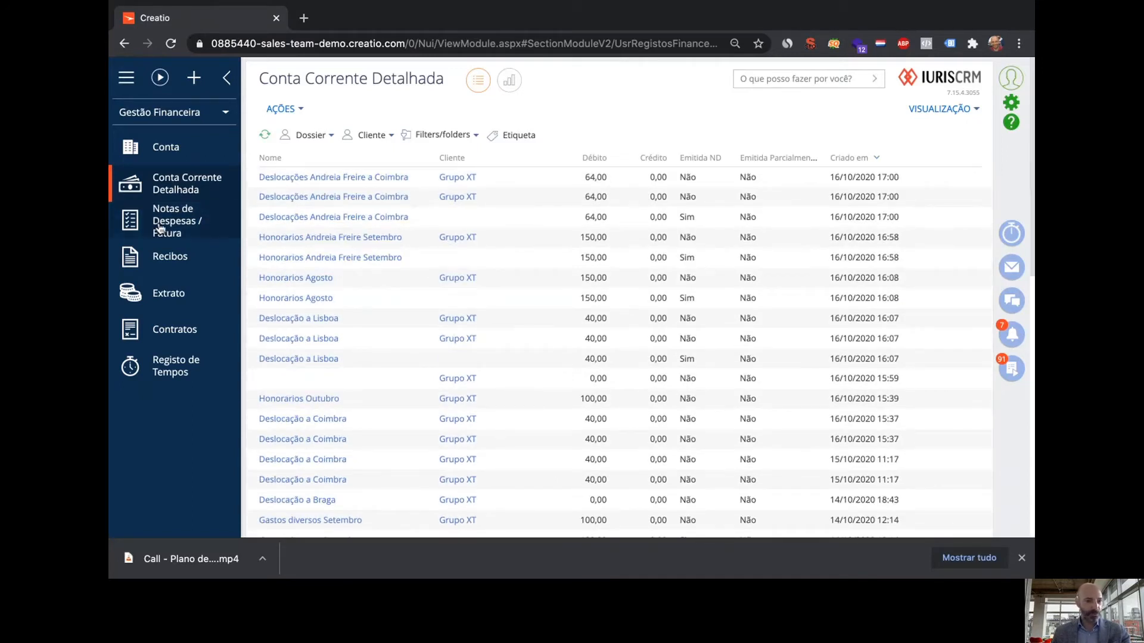
Open ND/F.00027 from Notas de Despesas / Fatura, check its FA 27 invoice, and save
{"action": "left_click", "coordinate": [160, 228]}
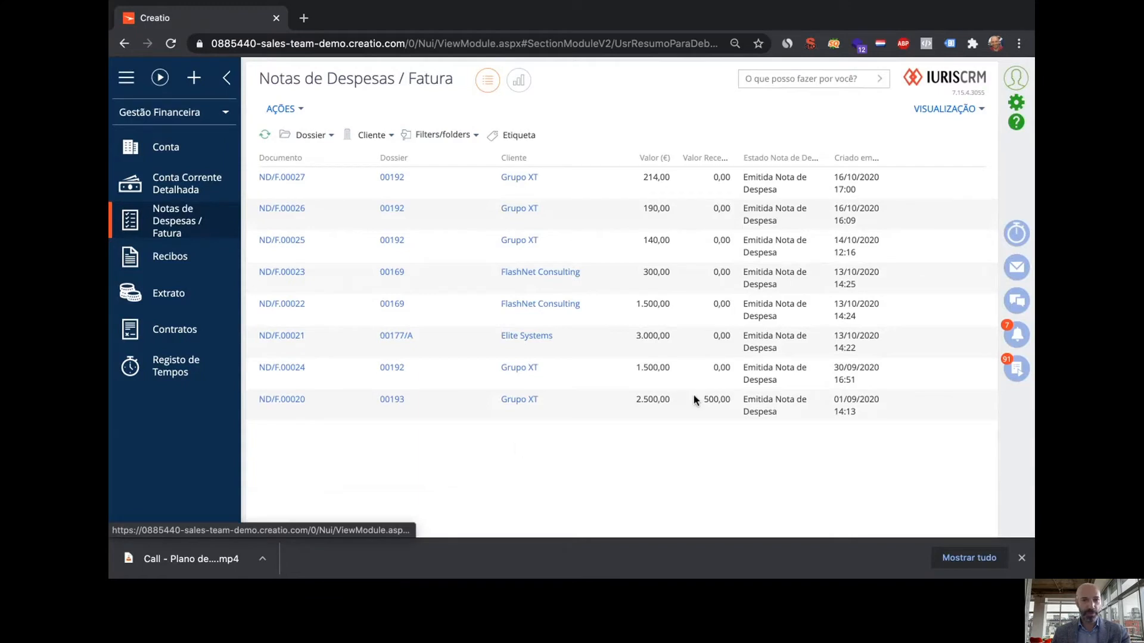
{"action": "left_click", "coordinate": [297, 178]}
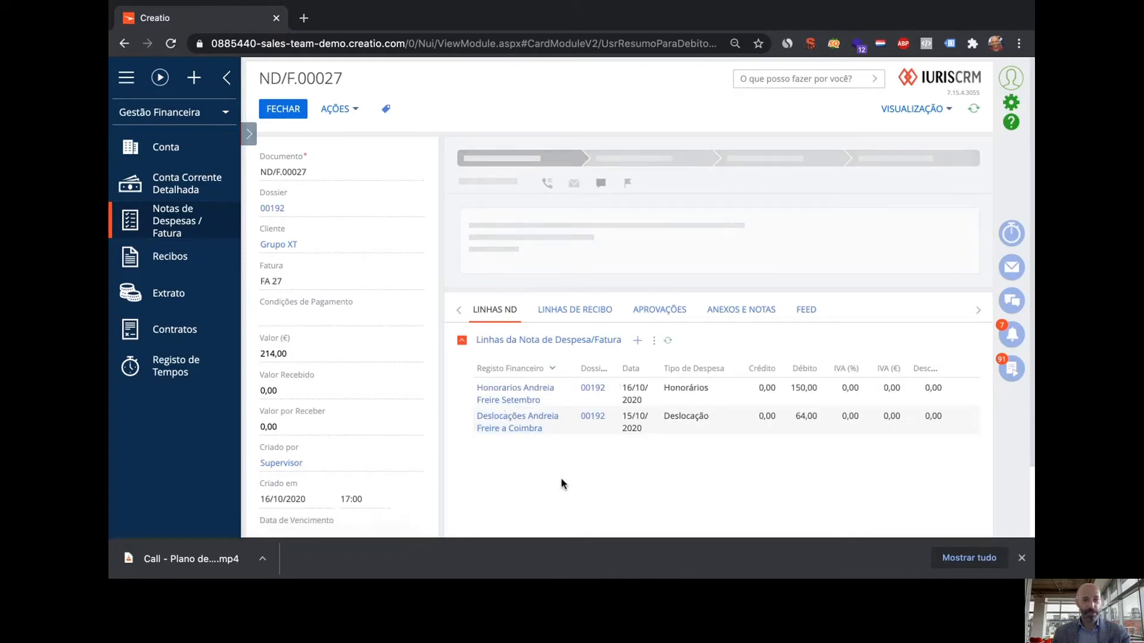
{"action": "left_click", "coordinate": [327, 283]}
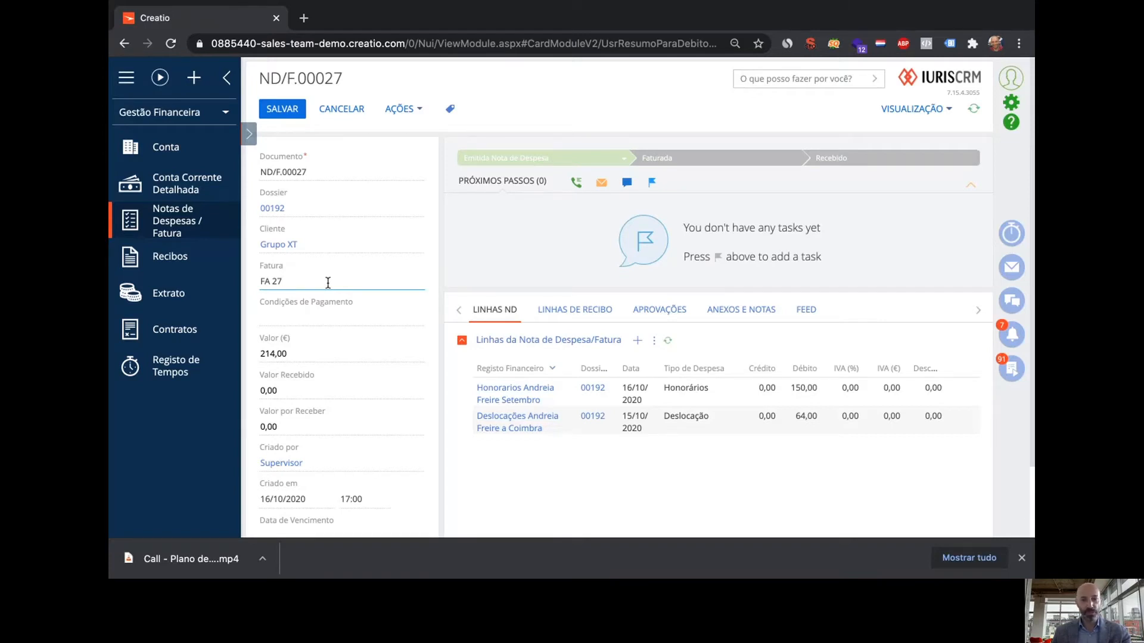
{"action": "left_click", "coordinate": [295, 110]}
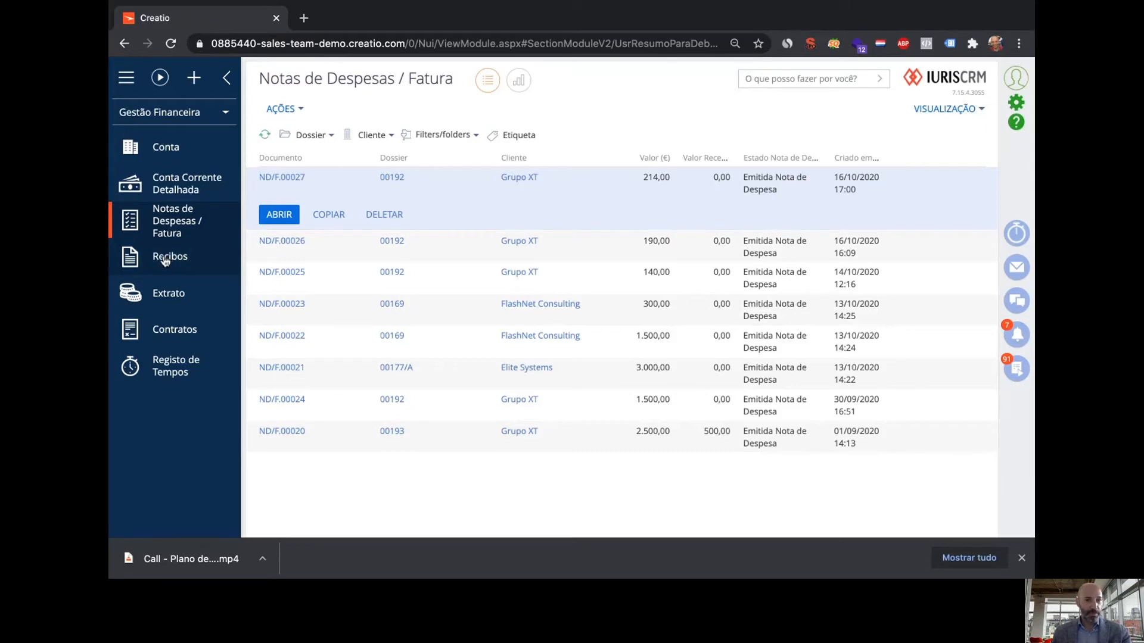
Filter the expense notes by dossier 00192 through Procurar, then go to Recibos
{"action": "left_click", "coordinate": [316, 135]}
{"action": "left_click", "coordinate": [316, 156]}
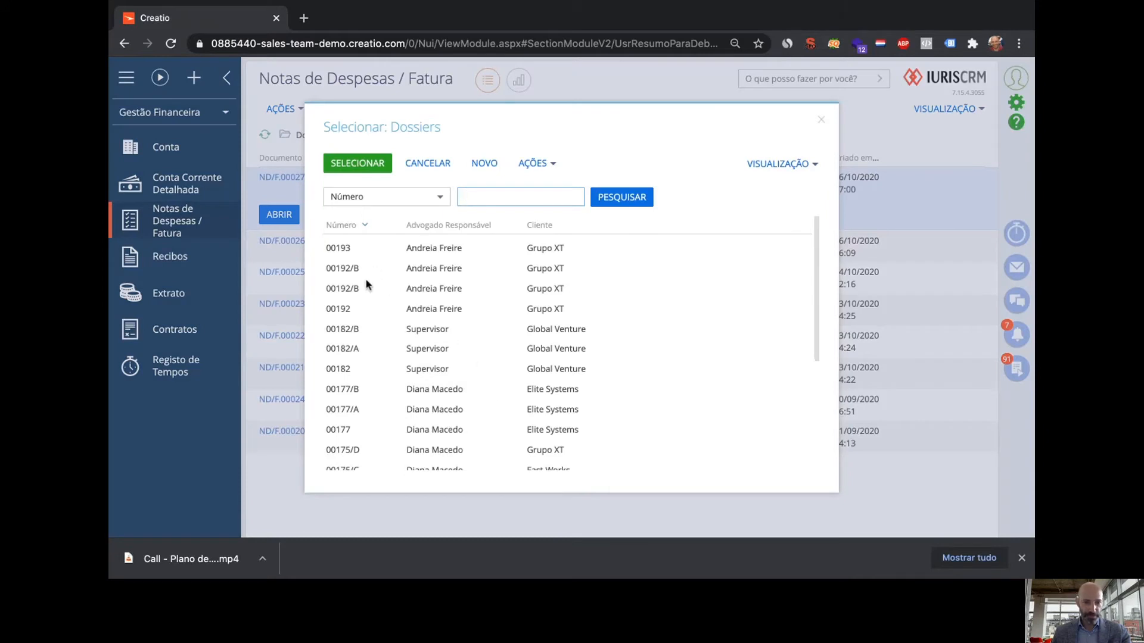
{"action": "double_click", "coordinate": [357, 310]}
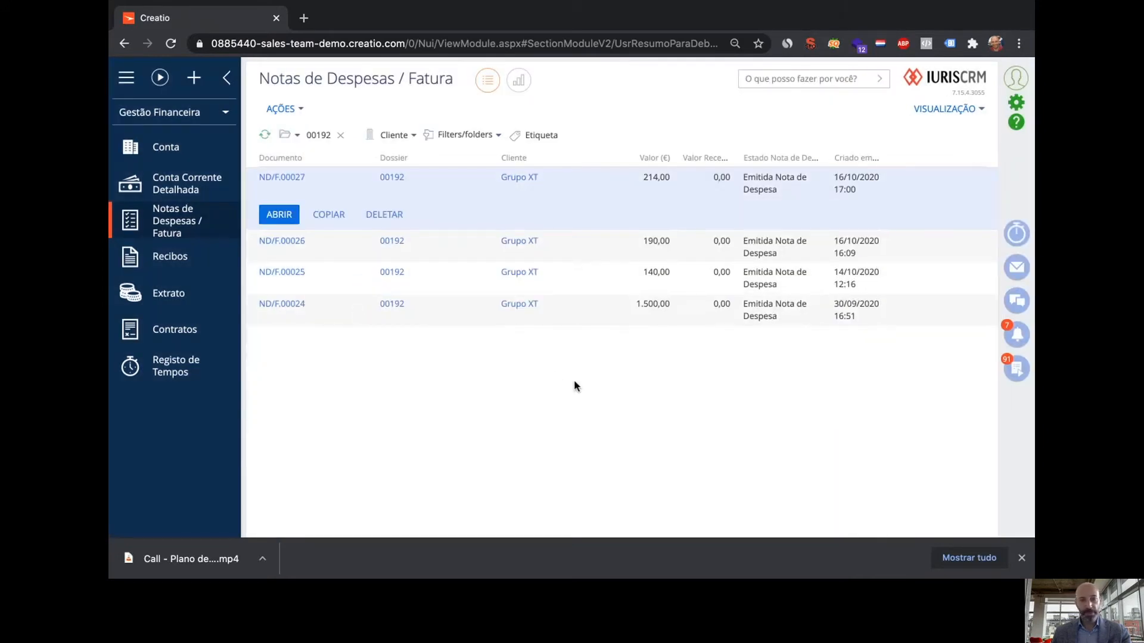
{"action": "left_click", "coordinate": [186, 263]}
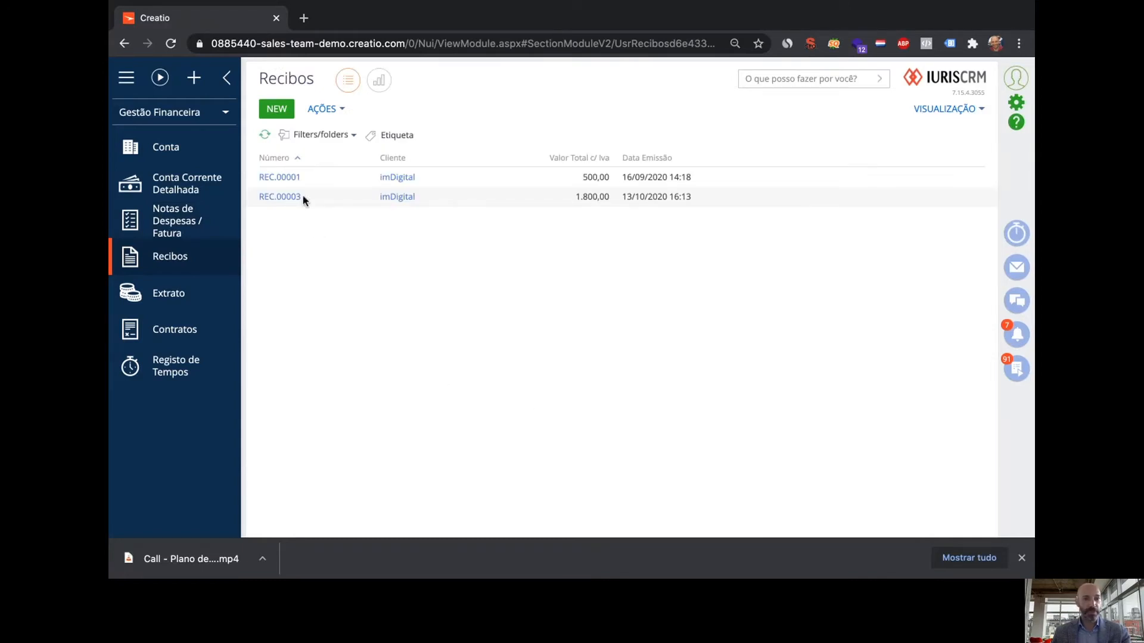
View receipt REC.00001, close it, and go to the Extrato statements
{"action": "left_click", "coordinate": [290, 178]}
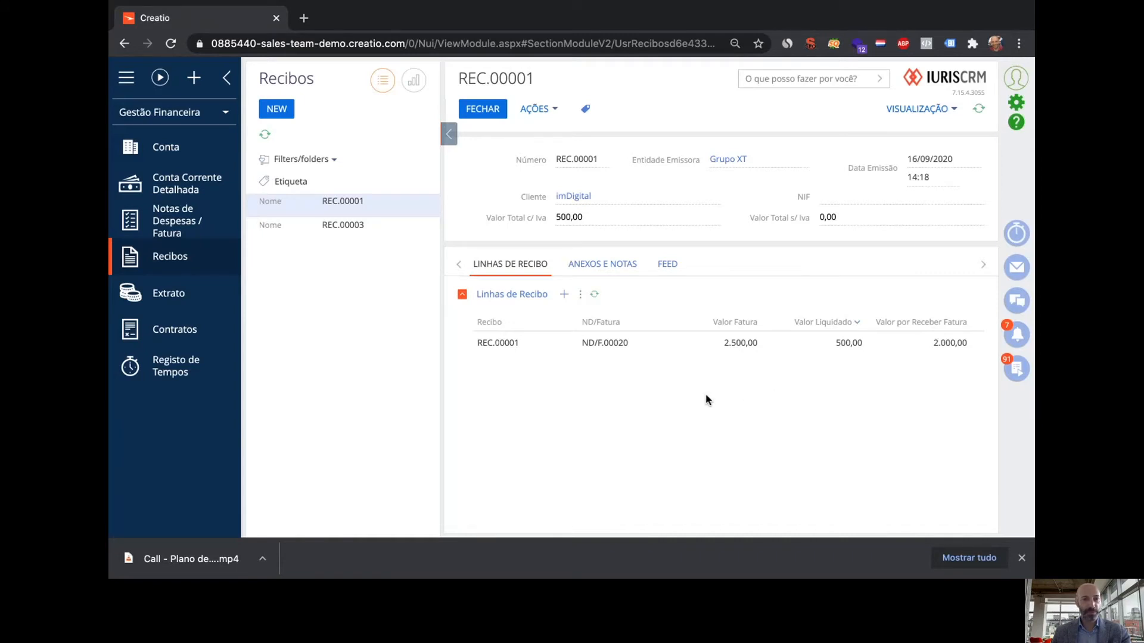
{"action": "left_click", "coordinate": [489, 110]}
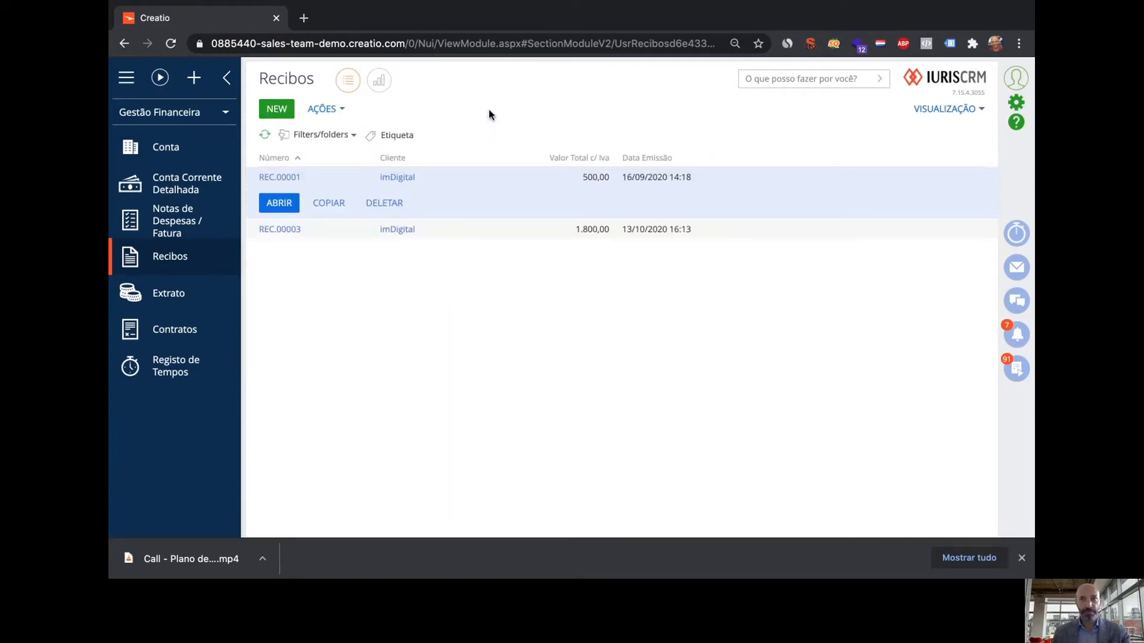
{"action": "left_click", "coordinate": [162, 298]}
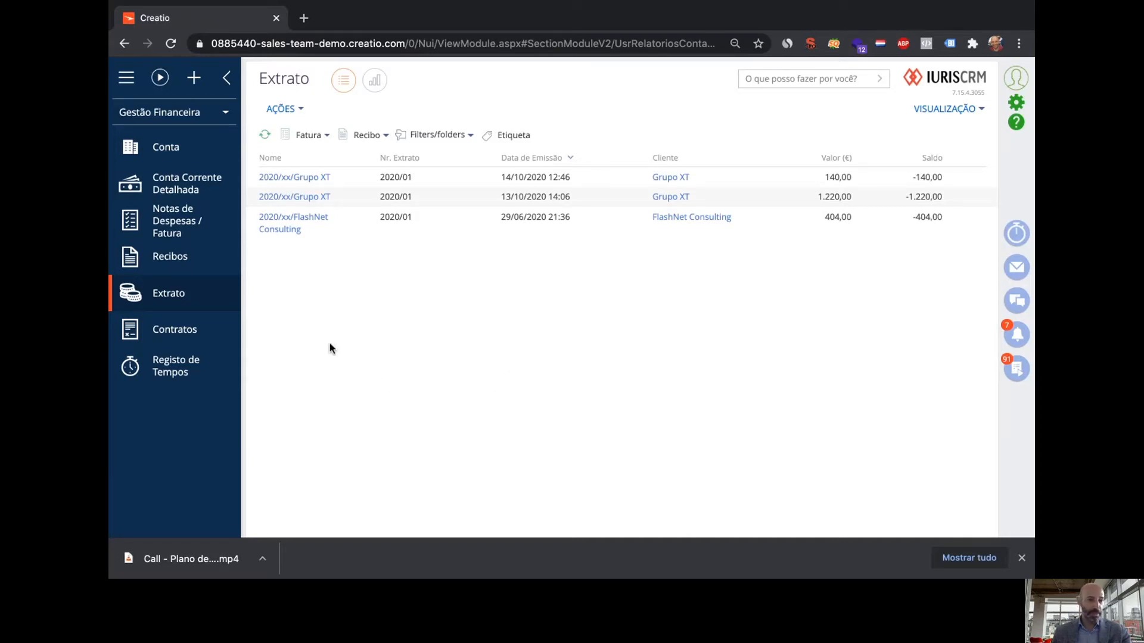
Filter Conta by name 'gru', replacing a mistyped 'gruo' filter, then open and close Grupo XT
{"action": "left_click", "coordinate": [177, 148]}
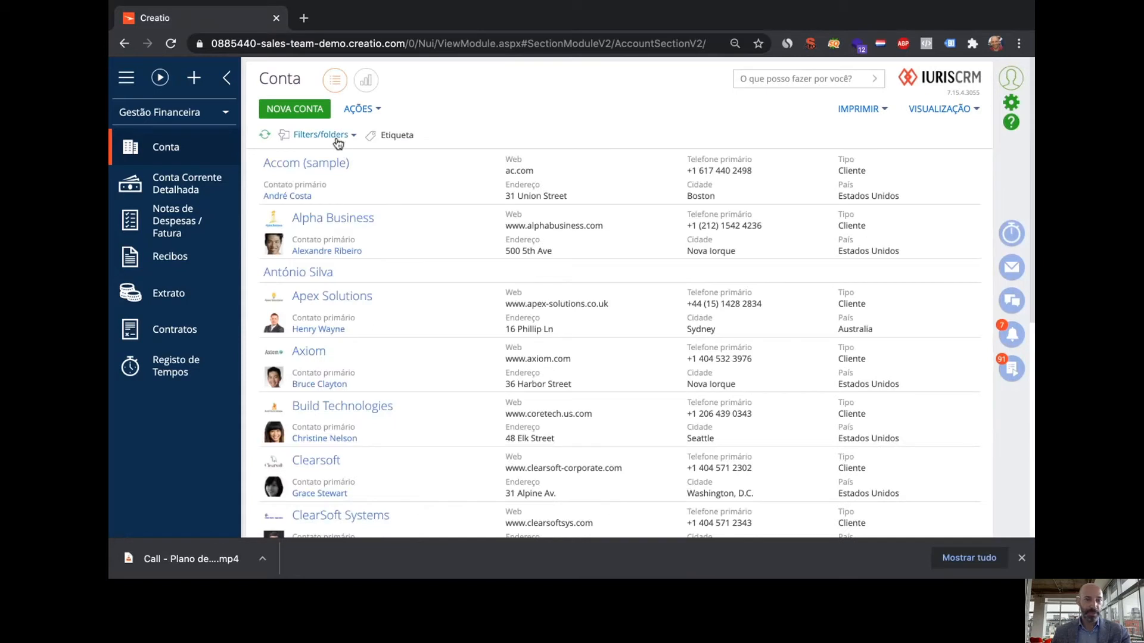
{"action": "left_click", "coordinate": [321, 135]}
{"action": "left_click", "coordinate": [340, 164]}
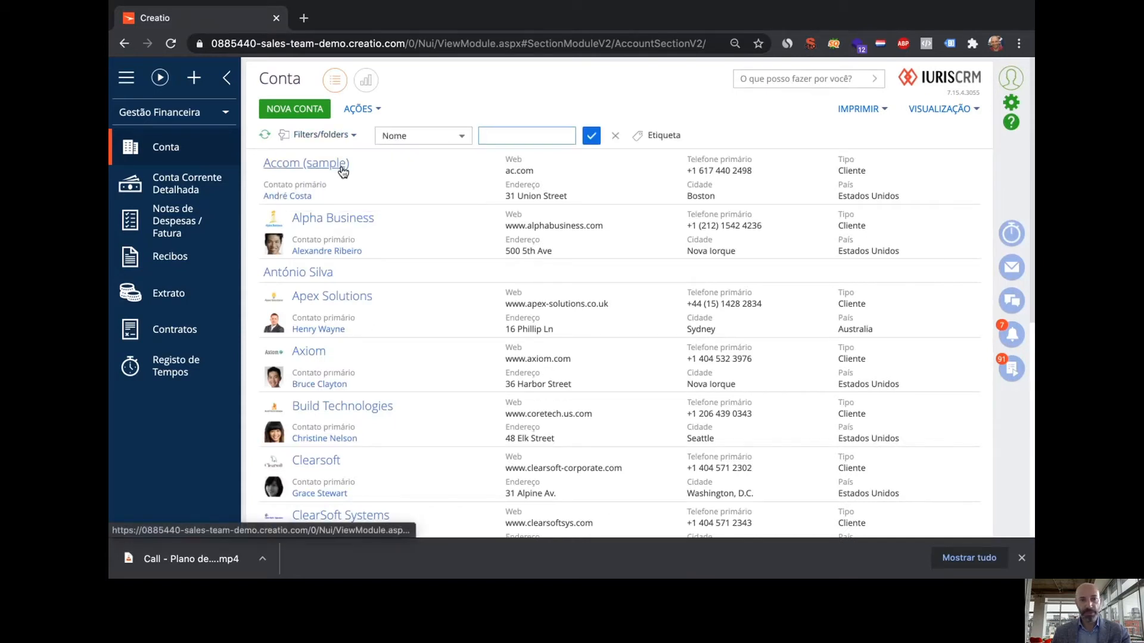
{"action": "type", "text": "gruo"}
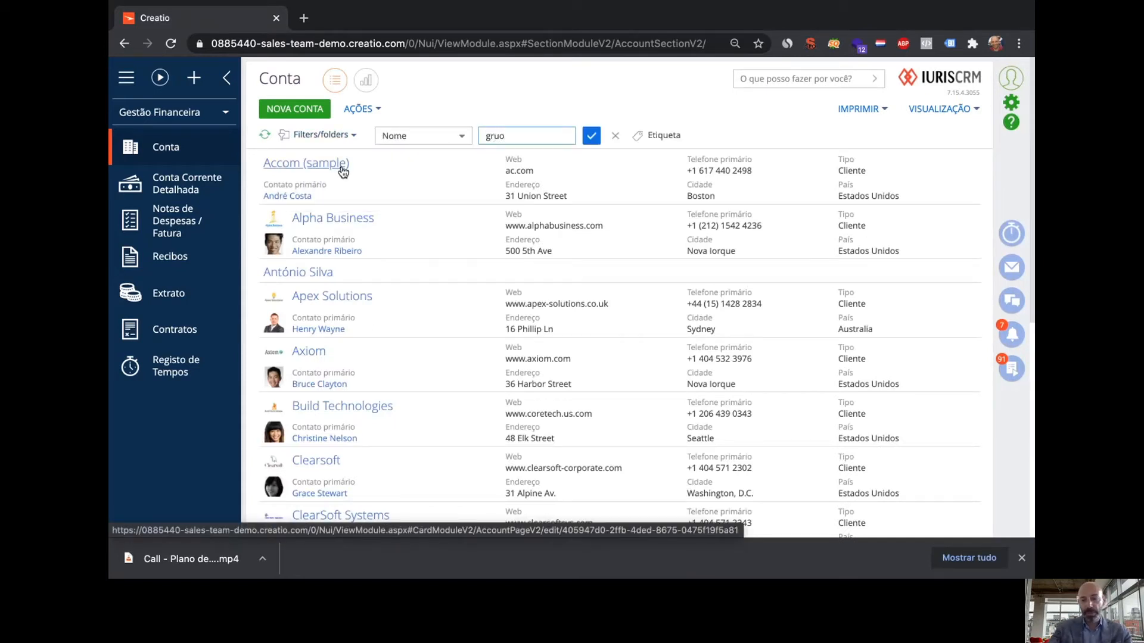
{"action": "key", "text": "Return"}
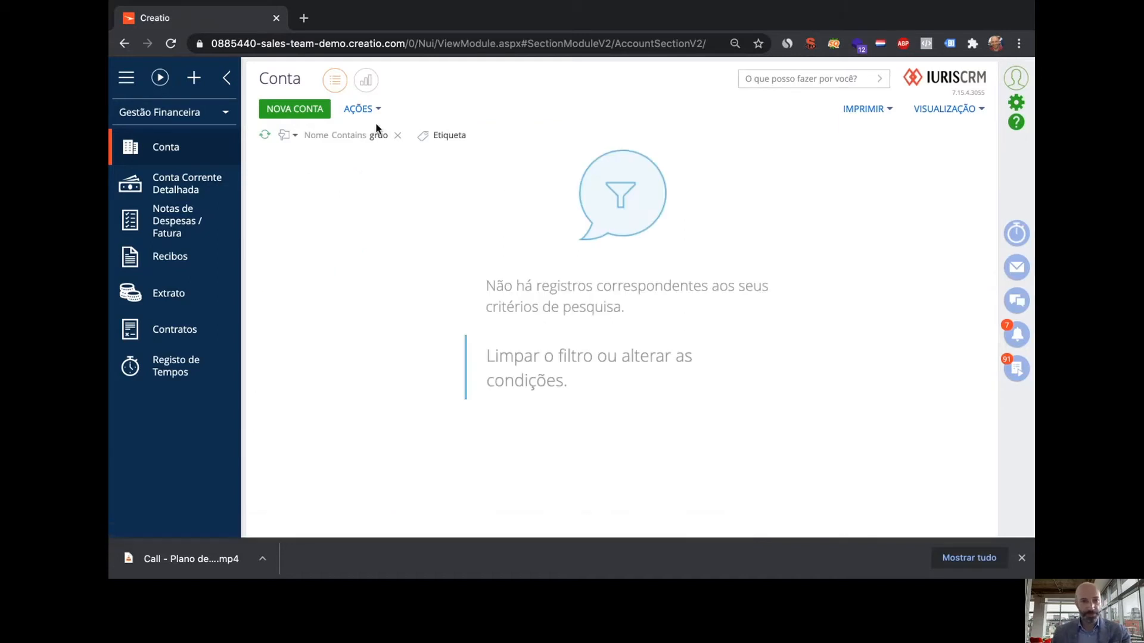
{"action": "left_click", "coordinate": [398, 136]}
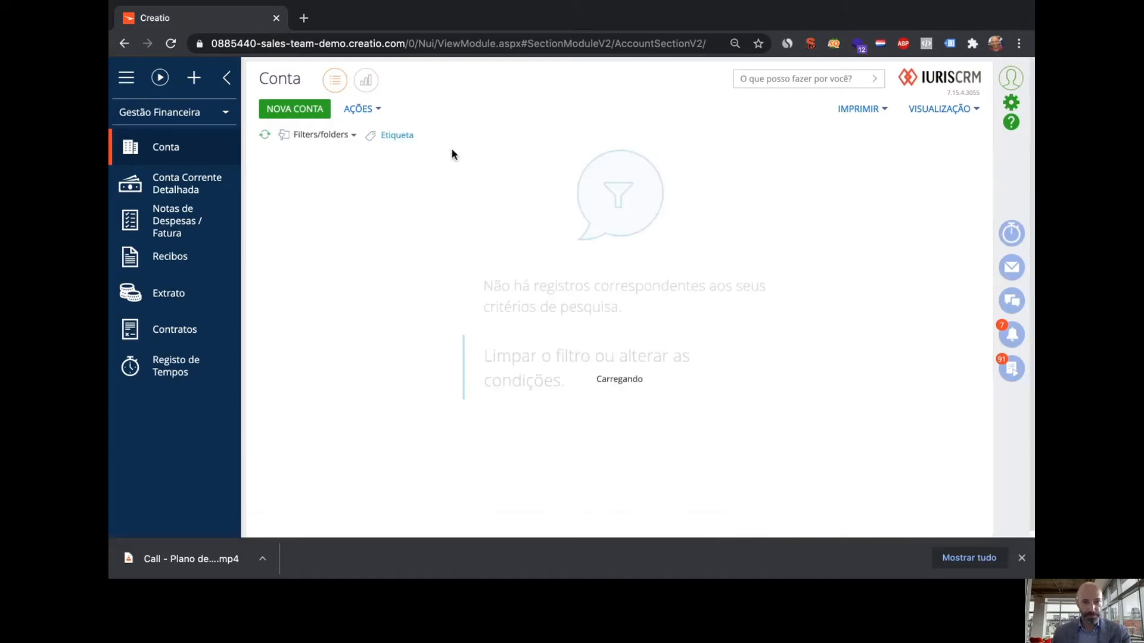
{"action": "left_click", "coordinate": [322, 135]}
{"action": "left_click", "coordinate": [334, 156]}
{"action": "type", "text": "gru"}
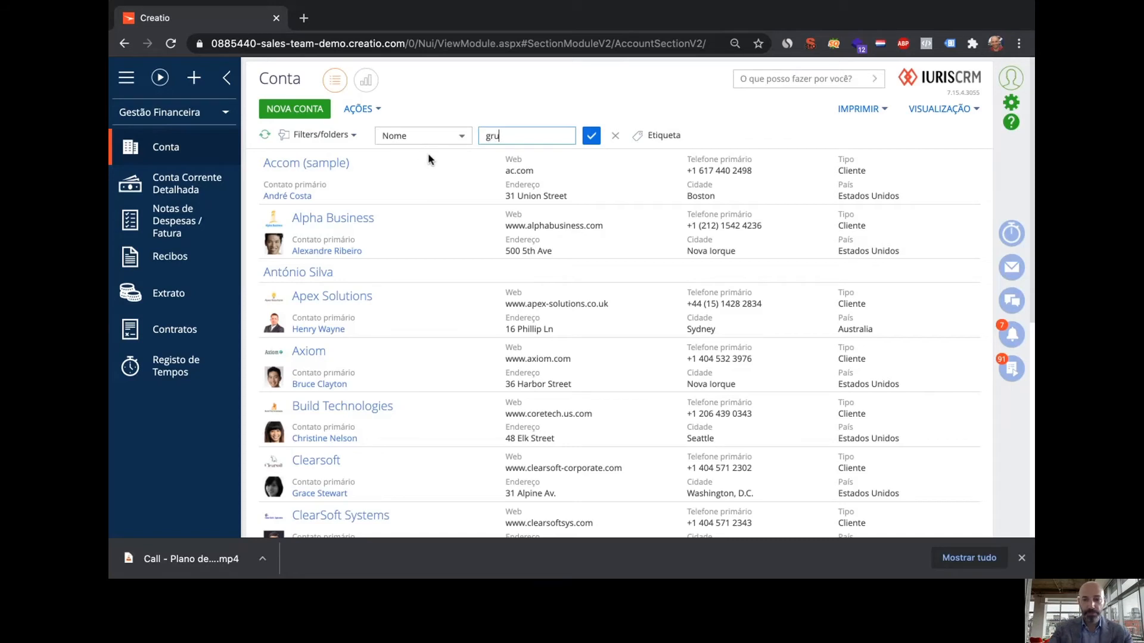
{"action": "key", "text": "Return"}
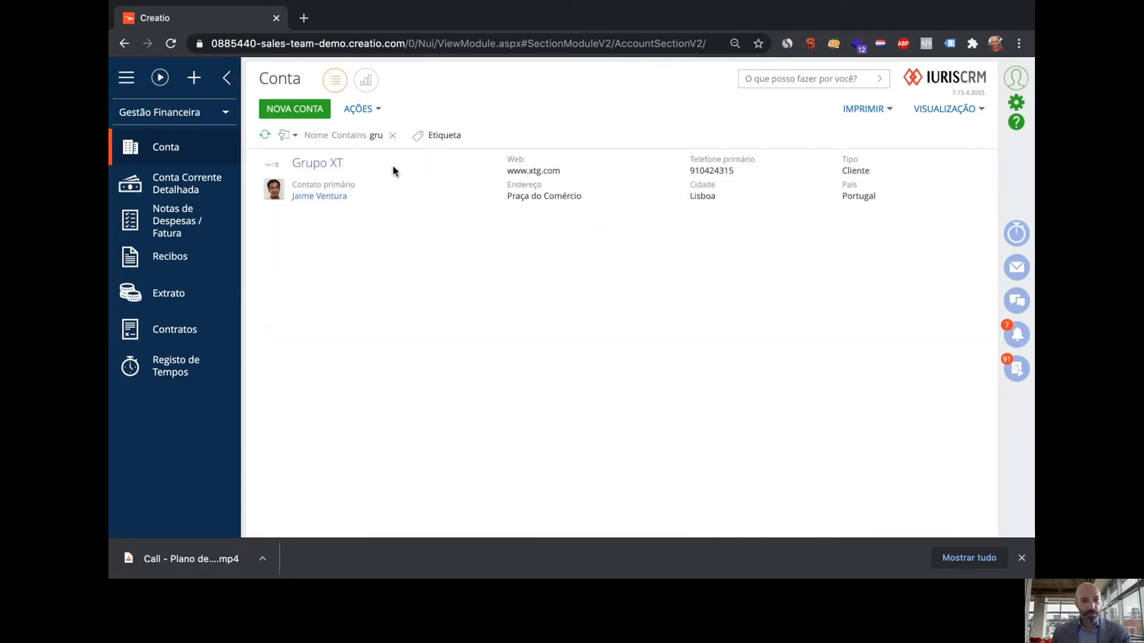
{"action": "double_click", "coordinate": [392, 171]}
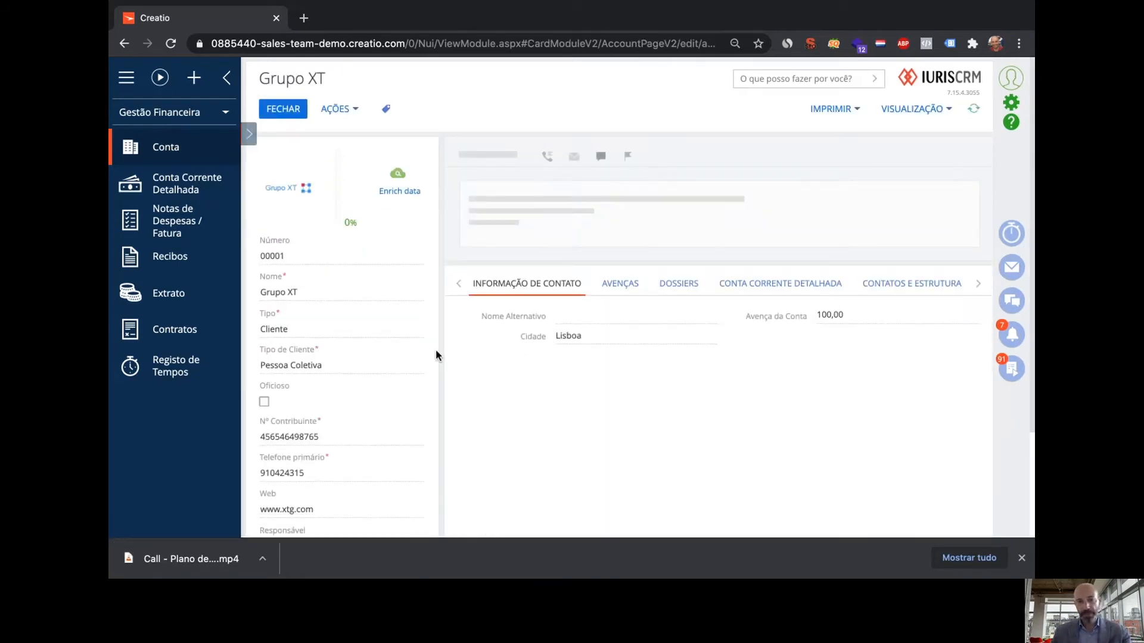
{"action": "left_click", "coordinate": [285, 113]}
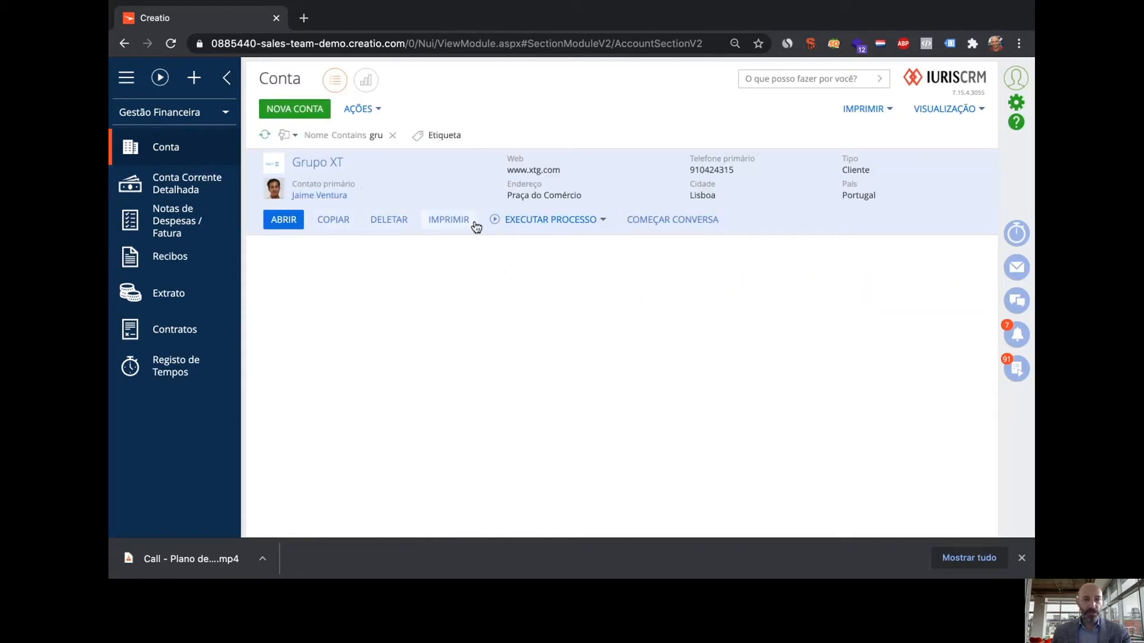
Issue Grupo XT's monthly client statement, then view the new 544,00 statement in Extrato
{"action": "left_click", "coordinate": [570, 225]}
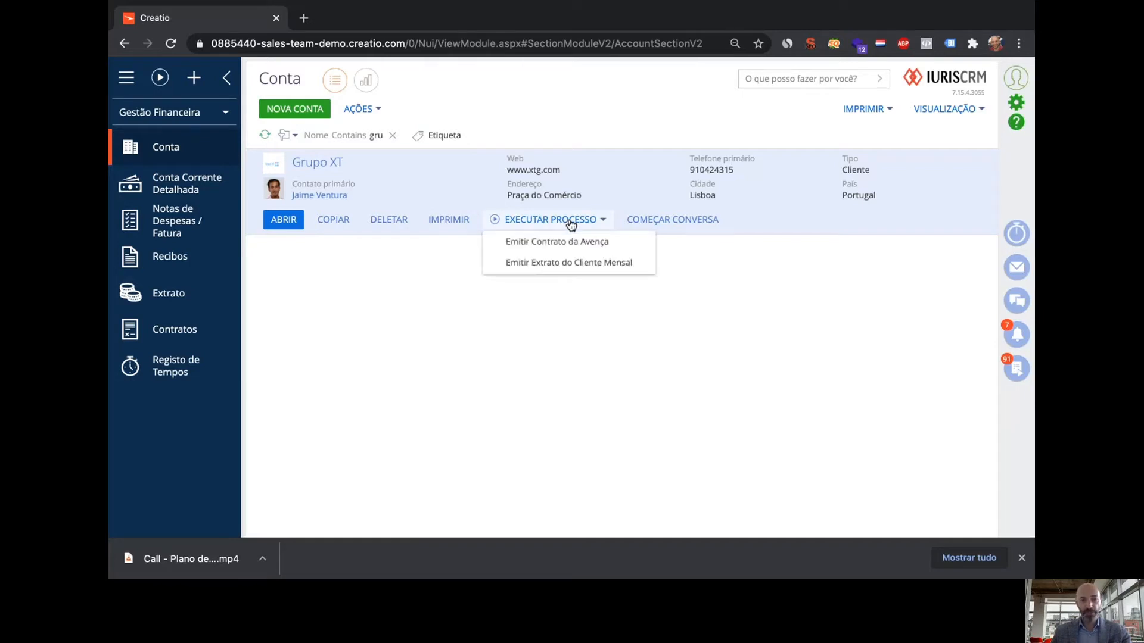
{"action": "left_click", "coordinate": [576, 263]}
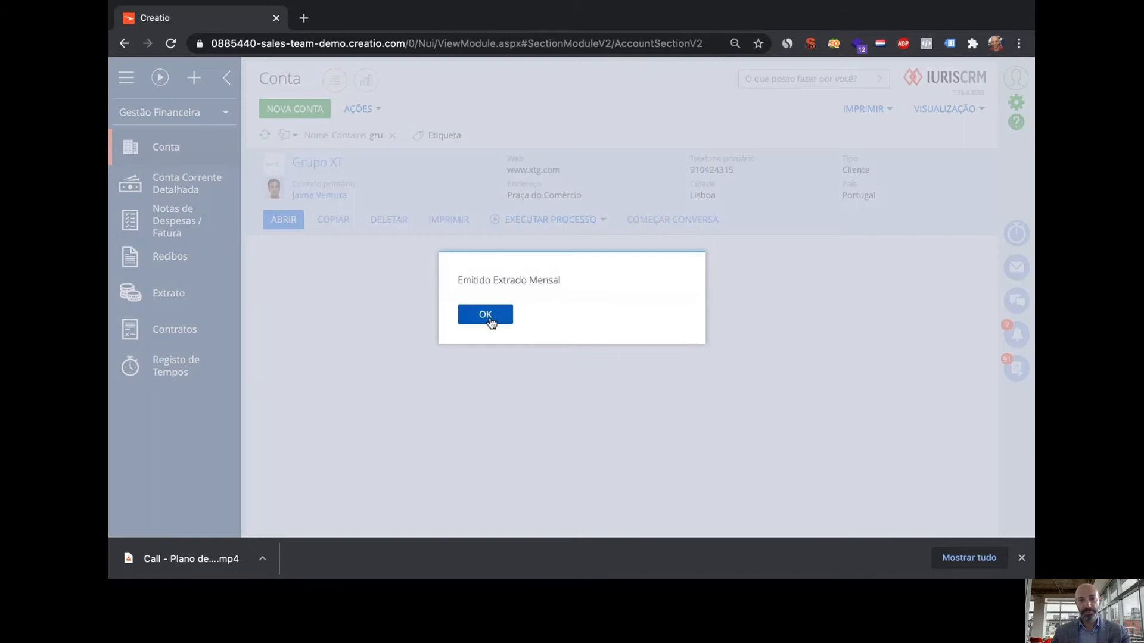
{"action": "left_click", "coordinate": [489, 312]}
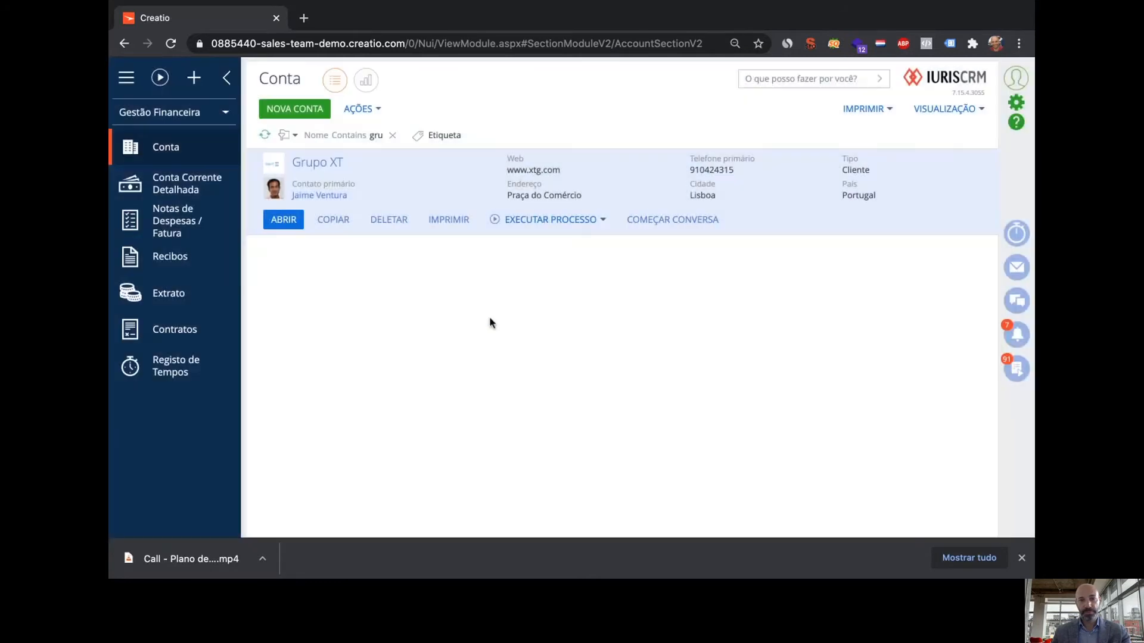
{"action": "left_click", "coordinate": [161, 297]}
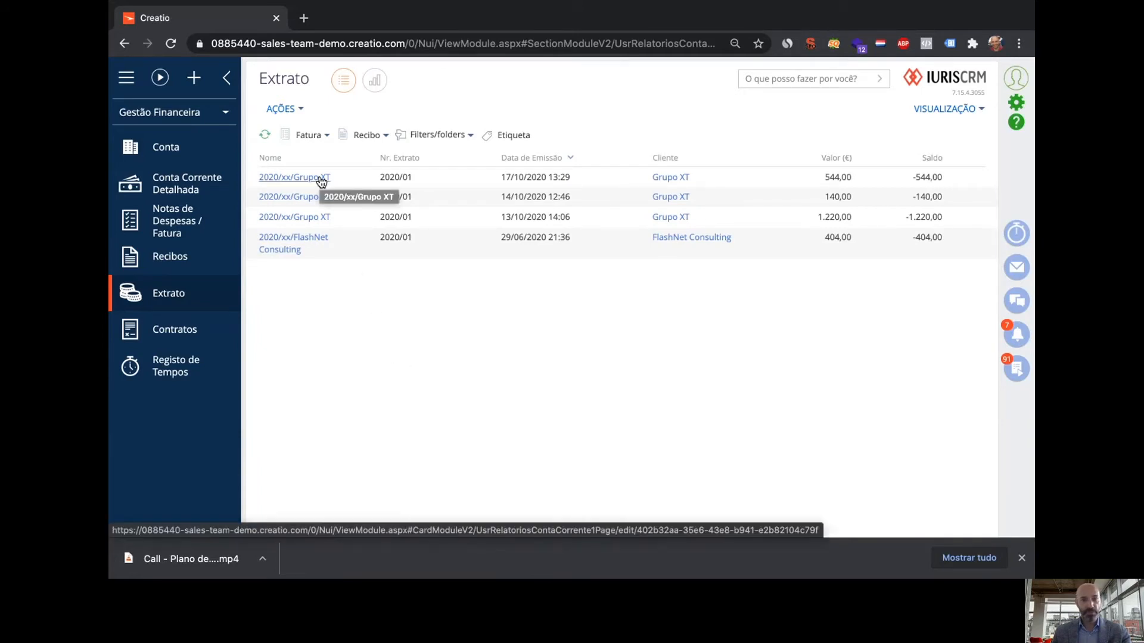
Open the new Grupo XT statement, close it, and go to the Contratos list
{"action": "left_click", "coordinate": [321, 178]}
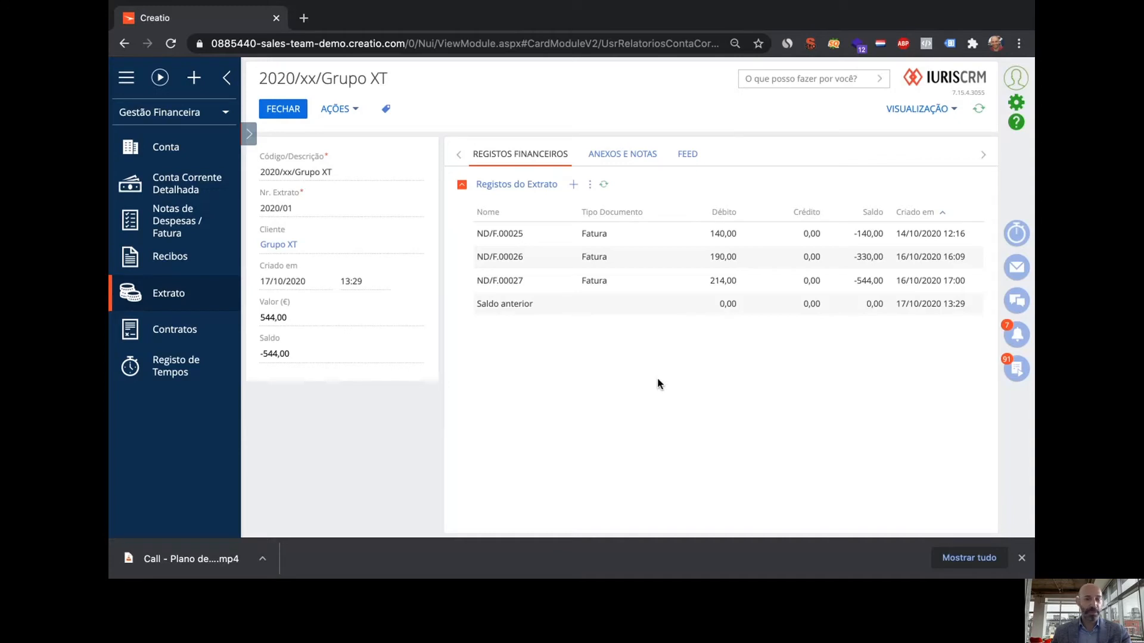
{"action": "left_click", "coordinate": [294, 116]}
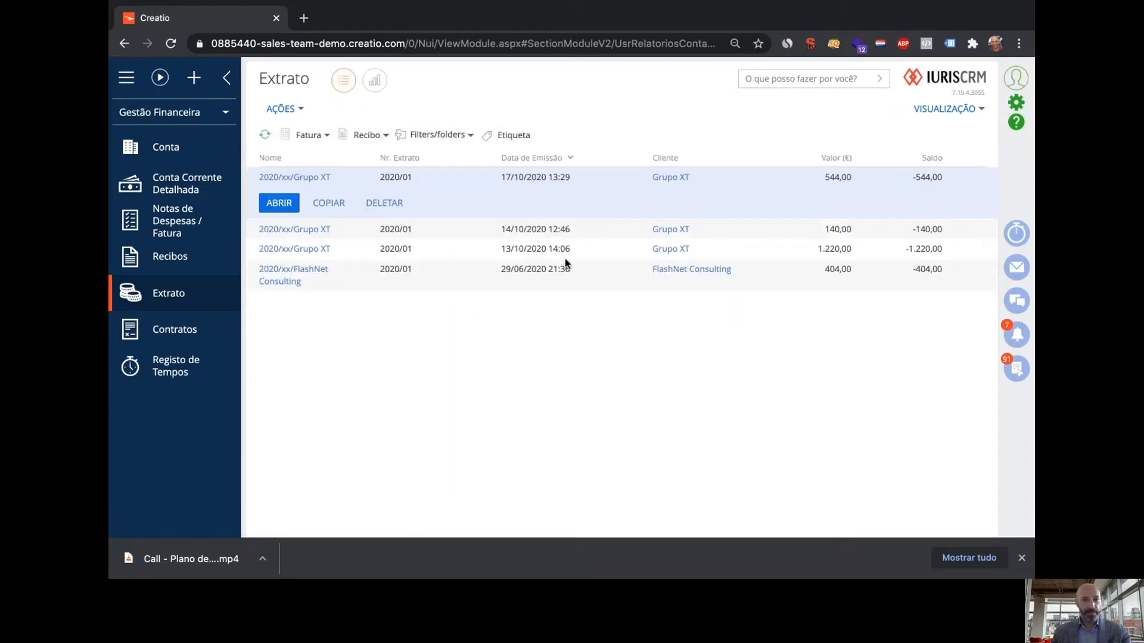
{"action": "left_click", "coordinate": [169, 325]}
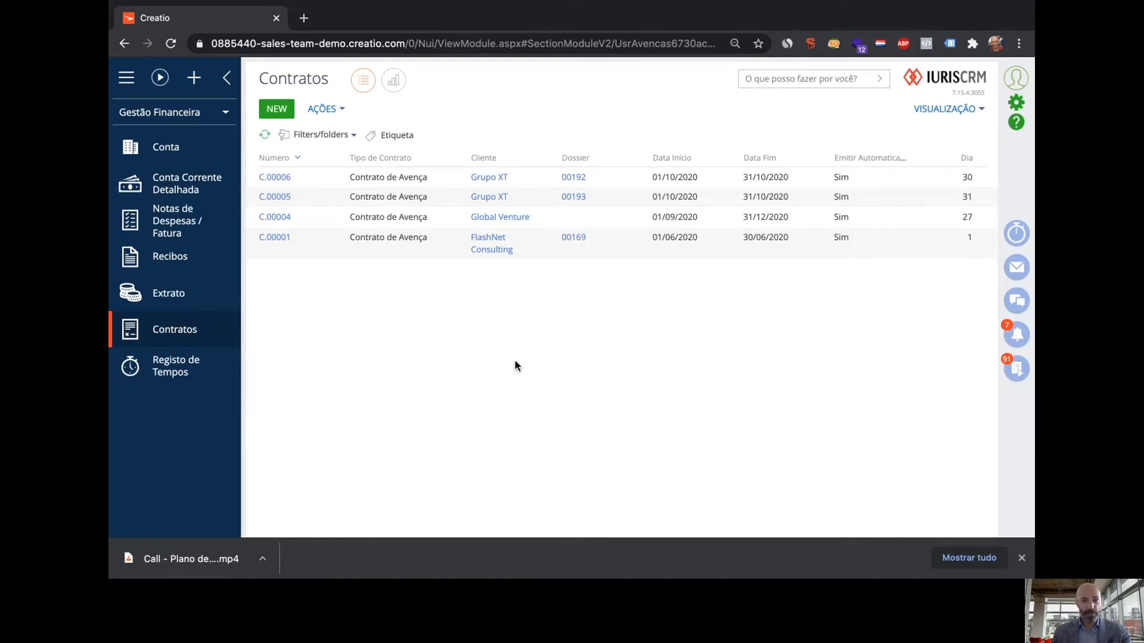
Start a new Contrato de Avença for dossier 00192 with client Grupo XT
{"action": "left_click", "coordinate": [282, 112]}
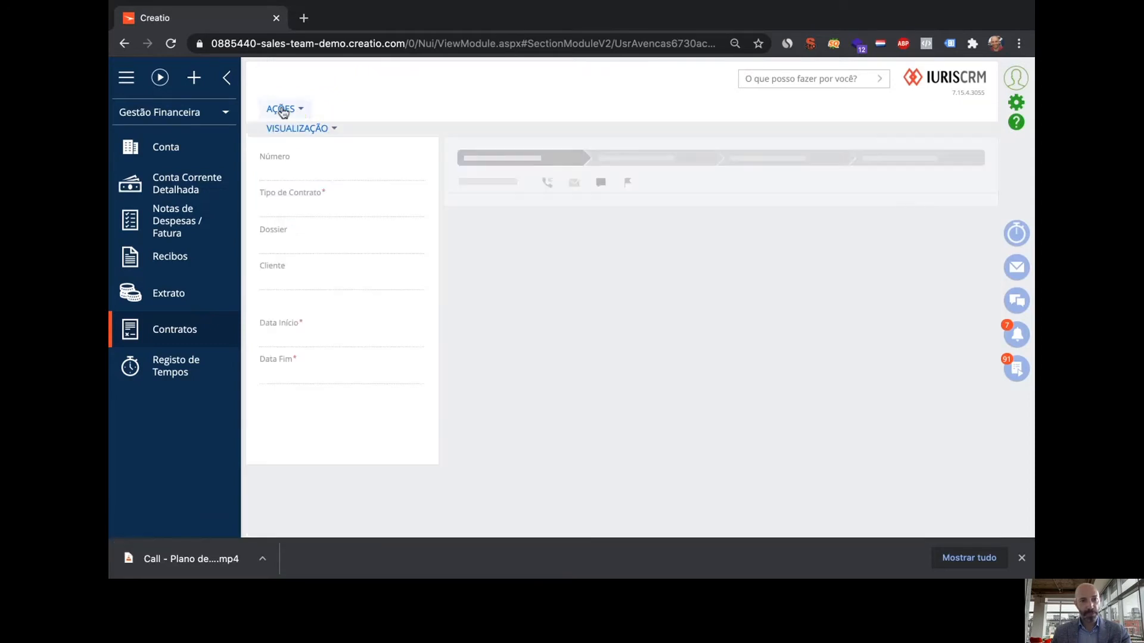
{"action": "left_click", "coordinate": [414, 210]}
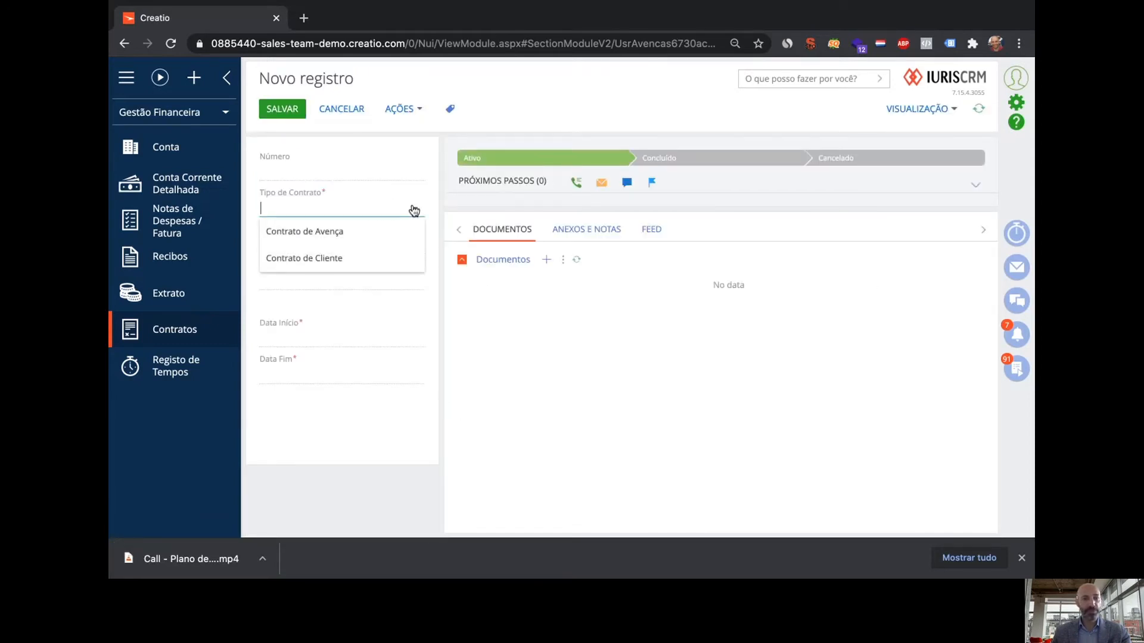
{"action": "left_click", "coordinate": [345, 236]}
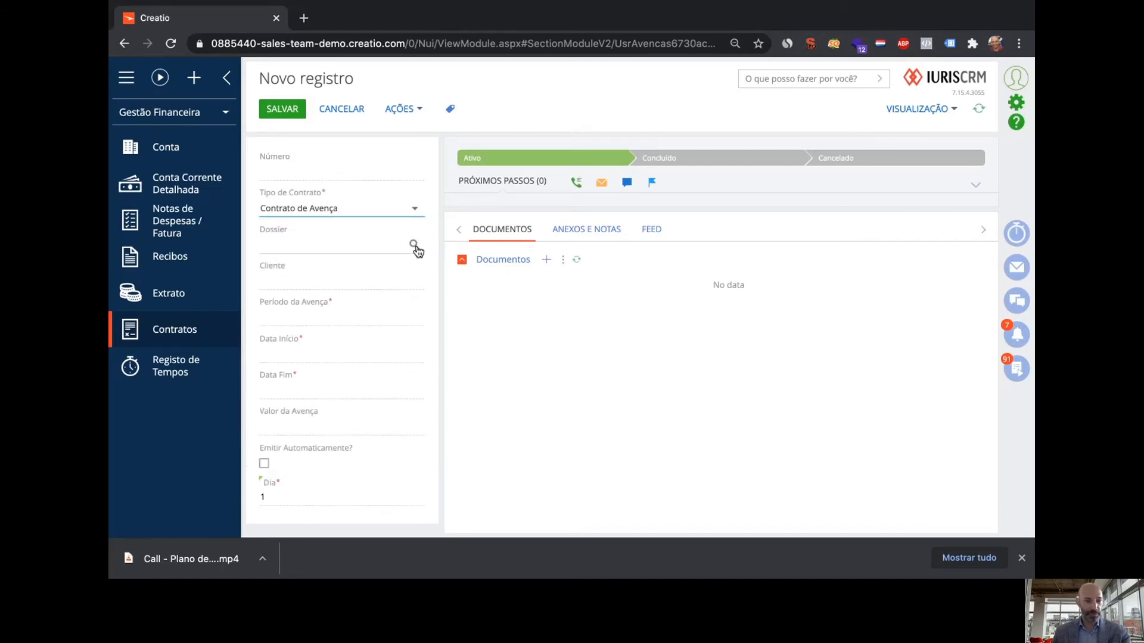
{"action": "left_click", "coordinate": [414, 244]}
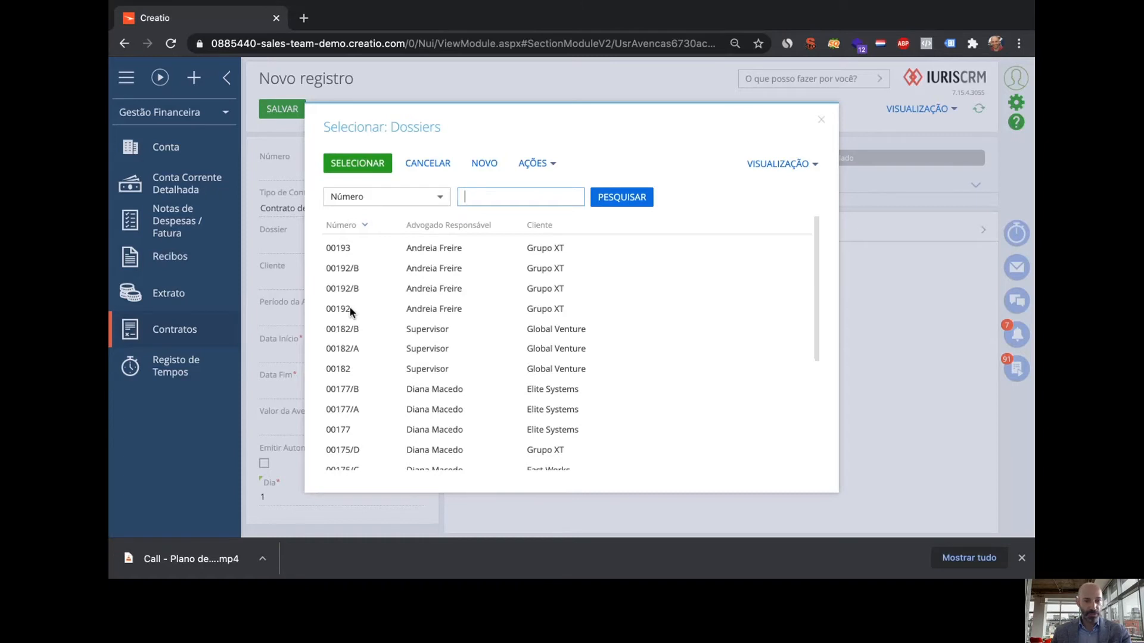
{"action": "left_click", "coordinate": [351, 308]}
{"action": "double_click", "coordinate": [351, 309]}
{"action": "left_click", "coordinate": [414, 280]}
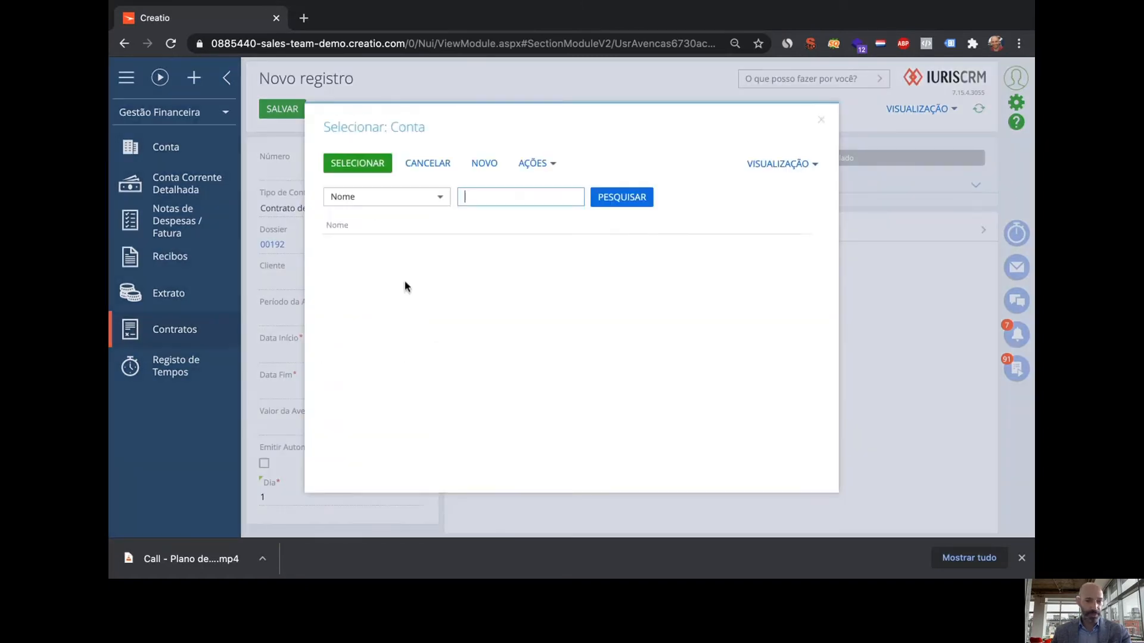
{"action": "double_click", "coordinate": [365, 250]}
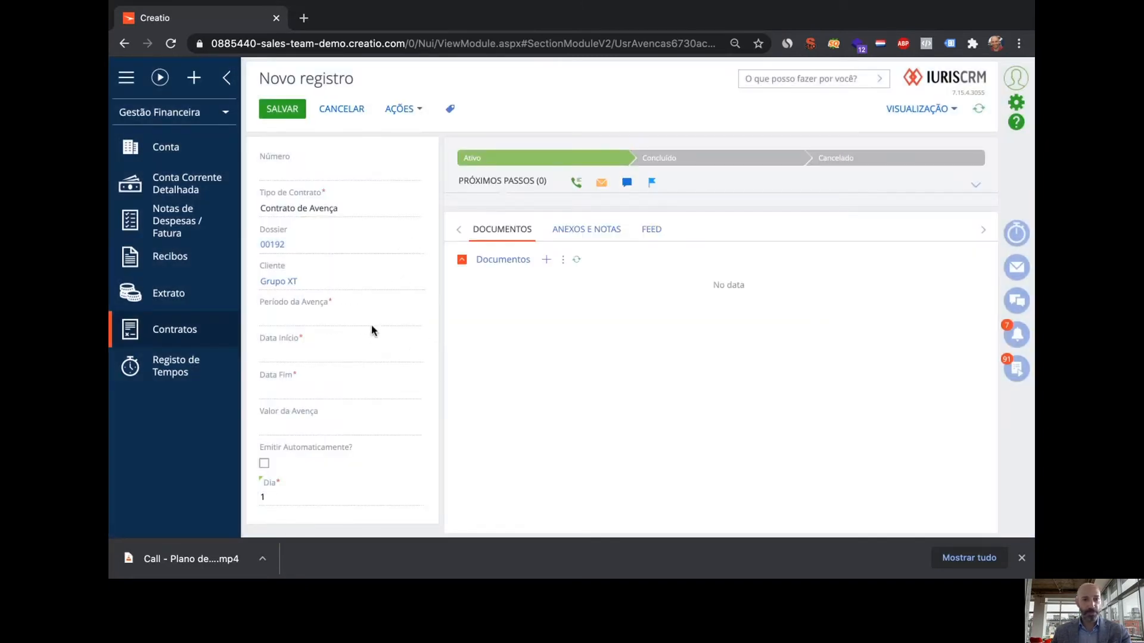
Make it Mensal from 01/10/2020 to 31/10/2020, worth 1000, with Dia 30
{"action": "left_click", "coordinate": [402, 317]}
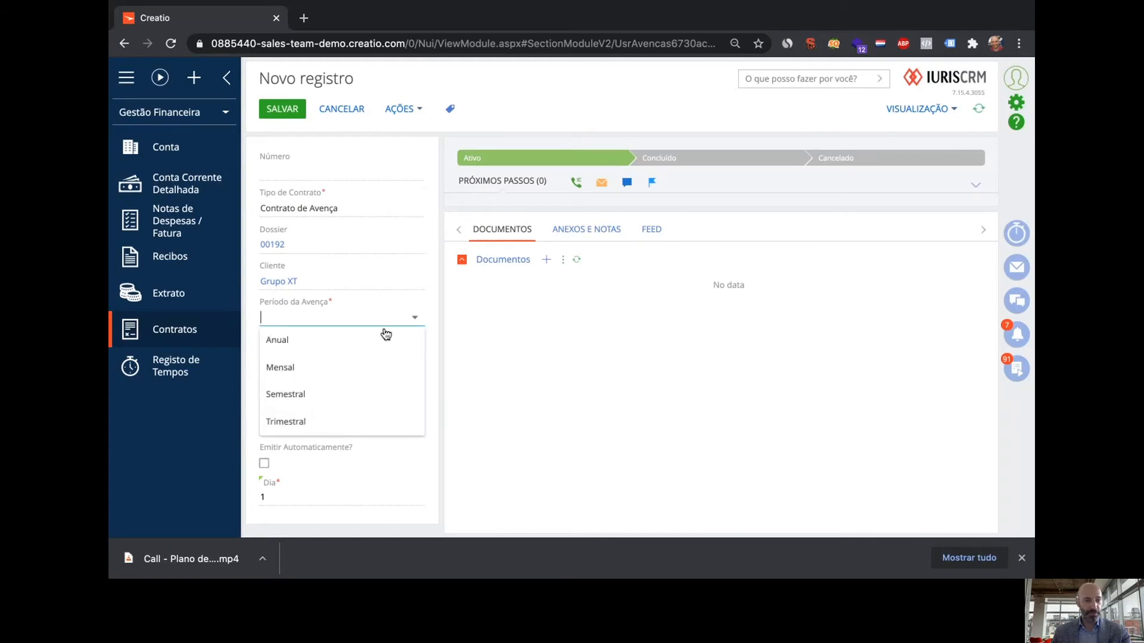
{"action": "left_click", "coordinate": [337, 367]}
{"action": "left_click", "coordinate": [412, 356]}
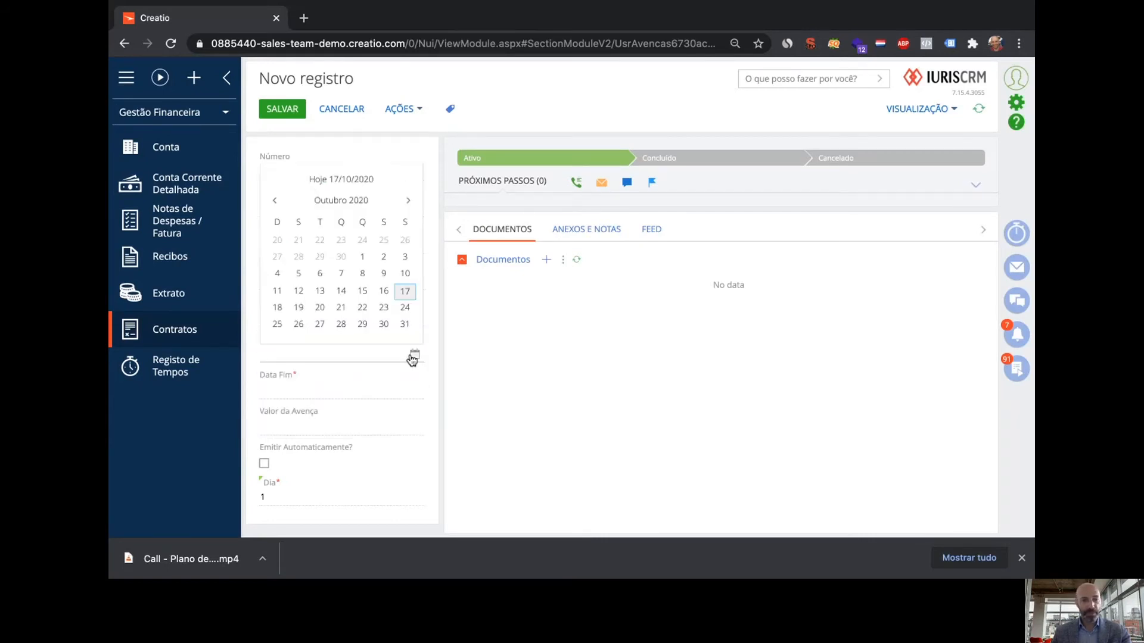
{"action": "left_click", "coordinate": [362, 257]}
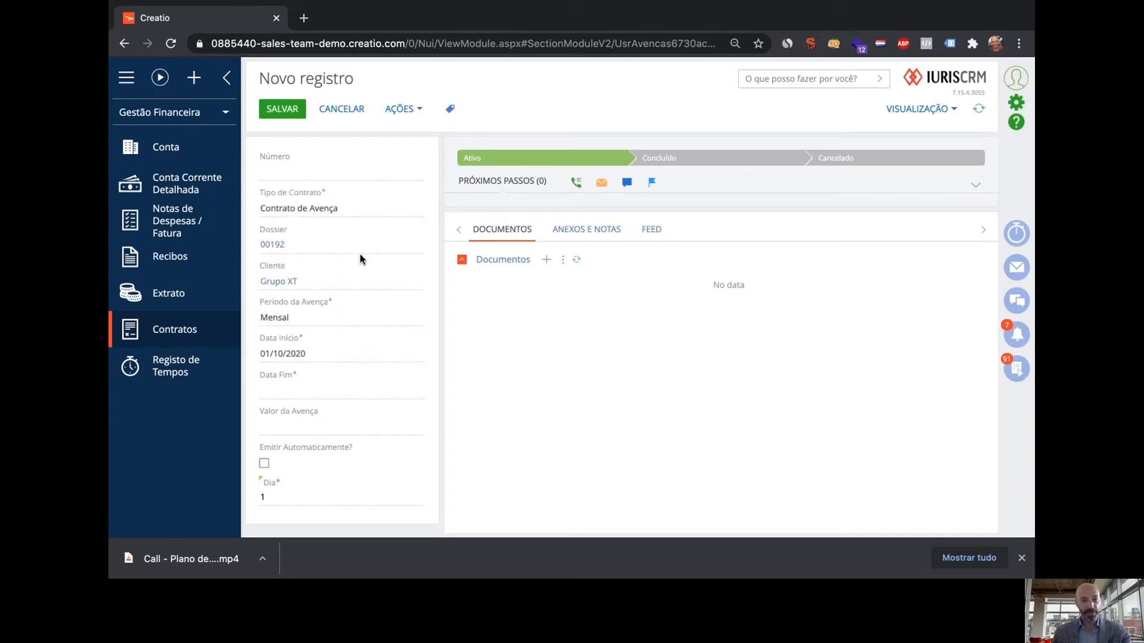
{"action": "left_click", "coordinate": [415, 393]}
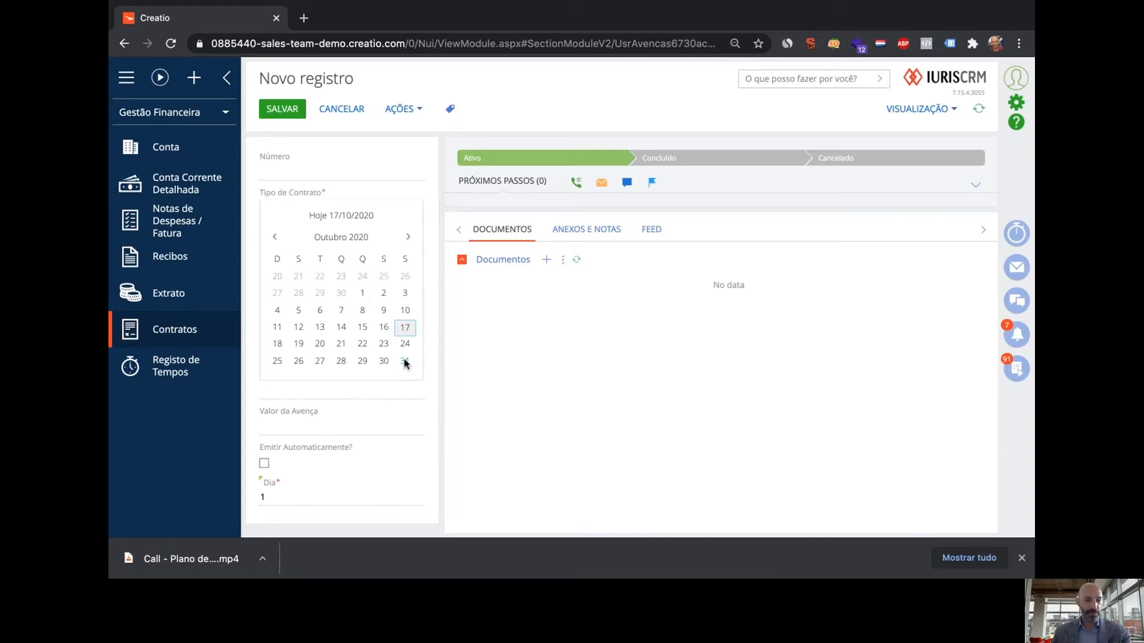
{"action": "left_click", "coordinate": [405, 361]}
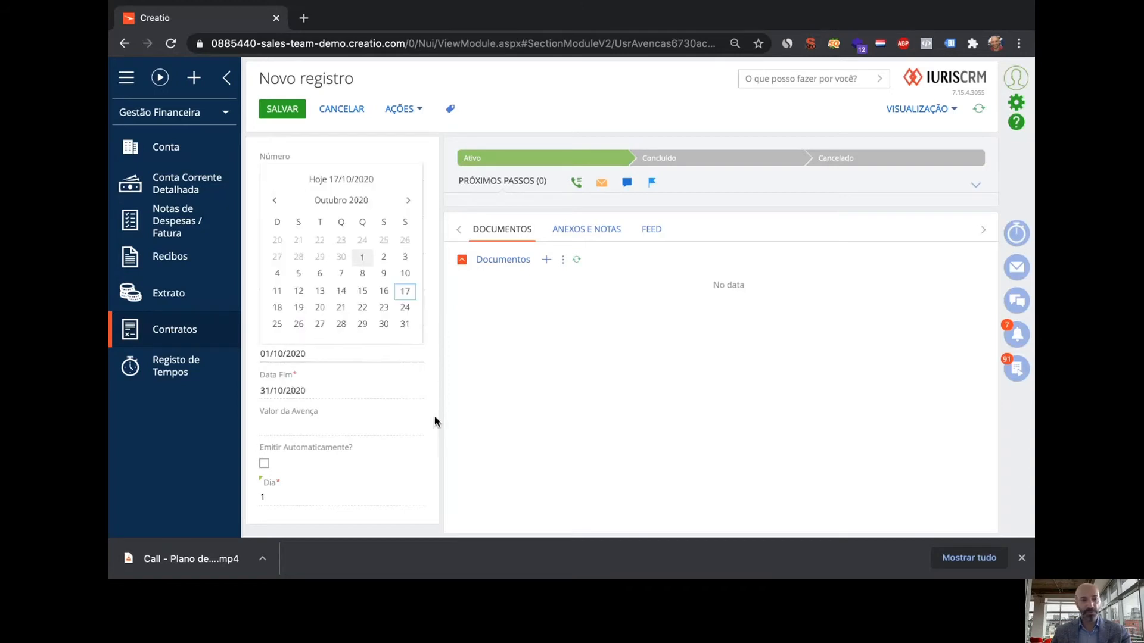
{"action": "left_click", "coordinate": [371, 427]}
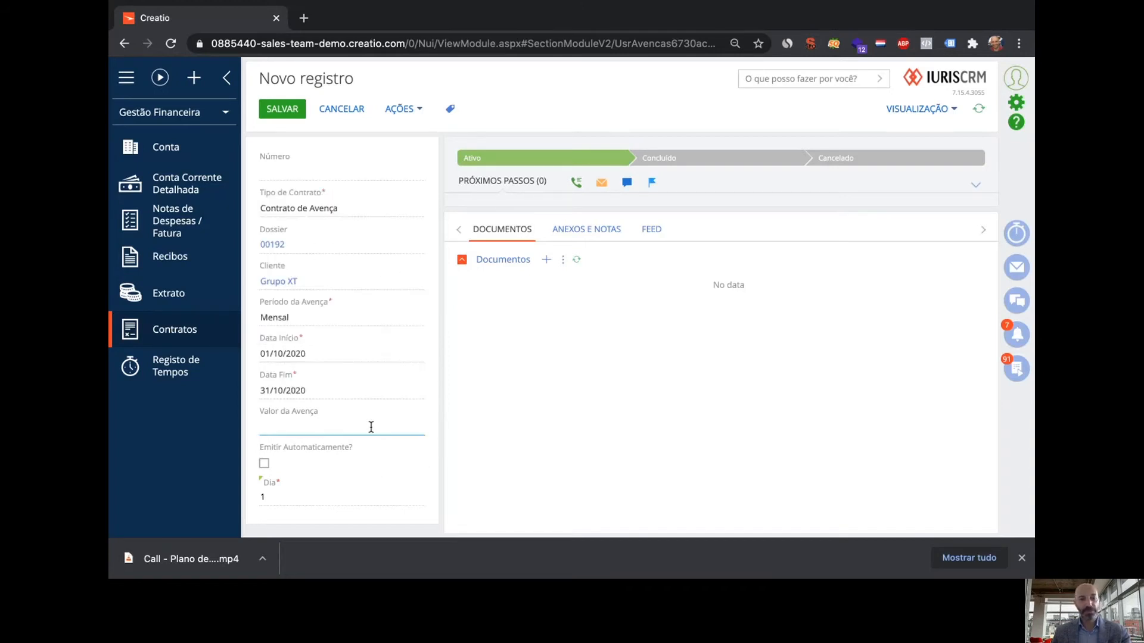
{"action": "type", "text": "10000"}
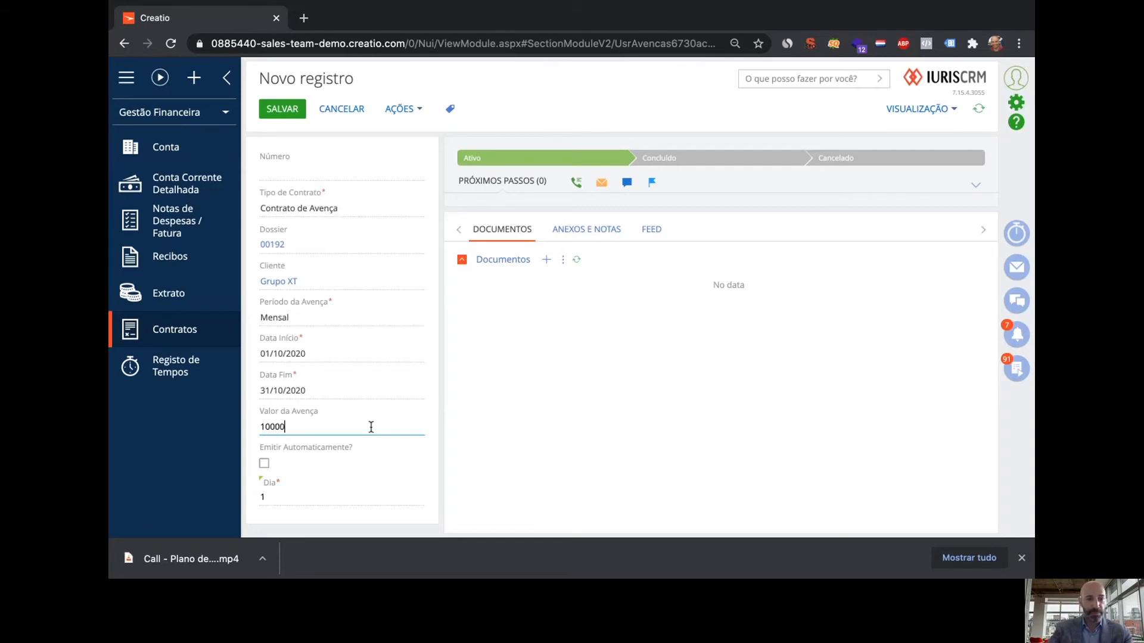
{"action": "key", "text": "BackSpace"}
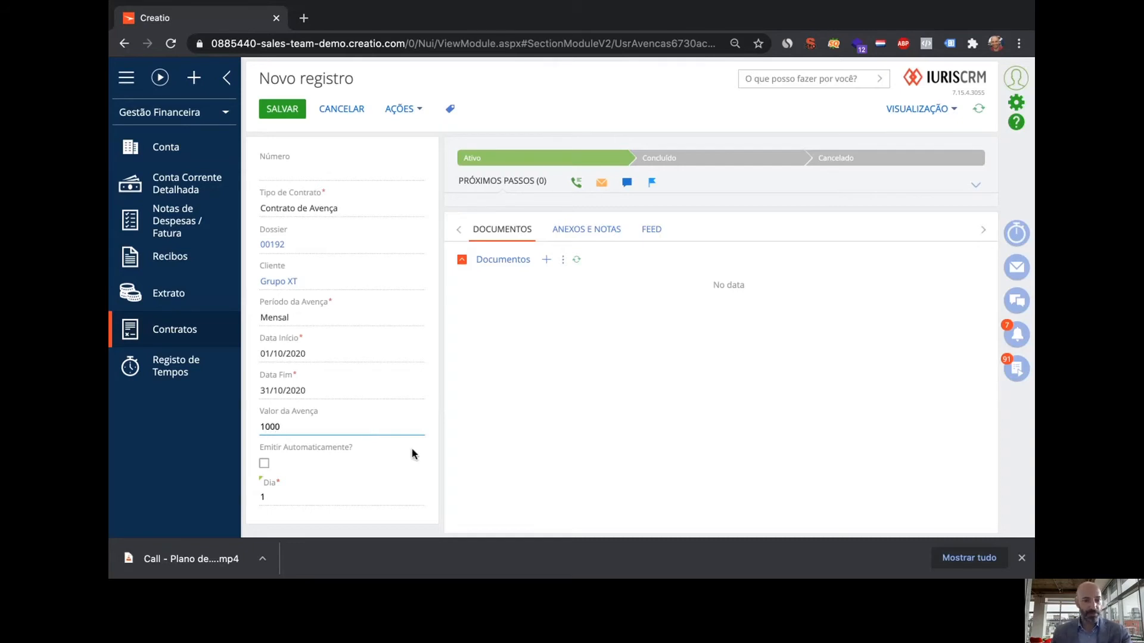
{"action": "left_click", "coordinate": [290, 497]}
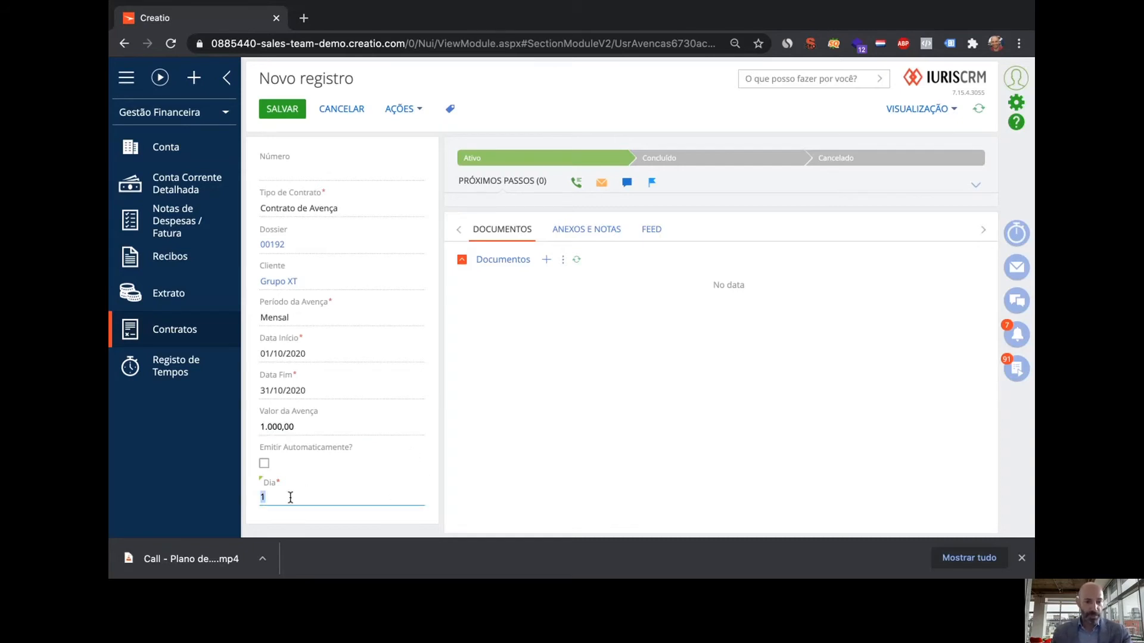
{"action": "type", "text": "30"}
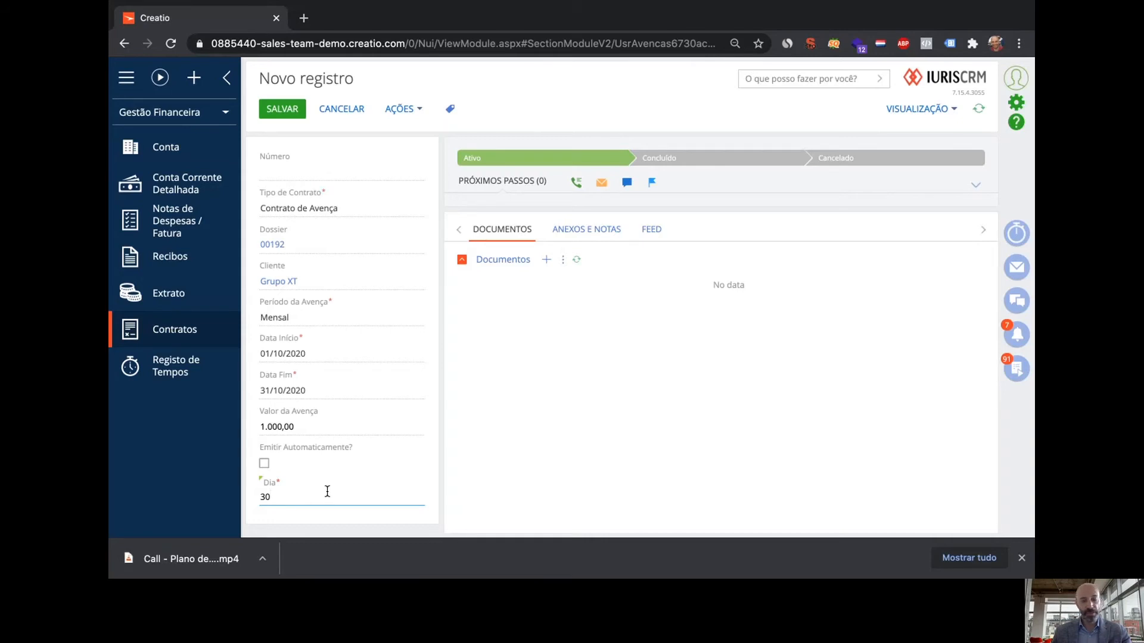
Change the contract's end date to 31/12/2020
{"action": "left_click", "coordinate": [418, 391]}
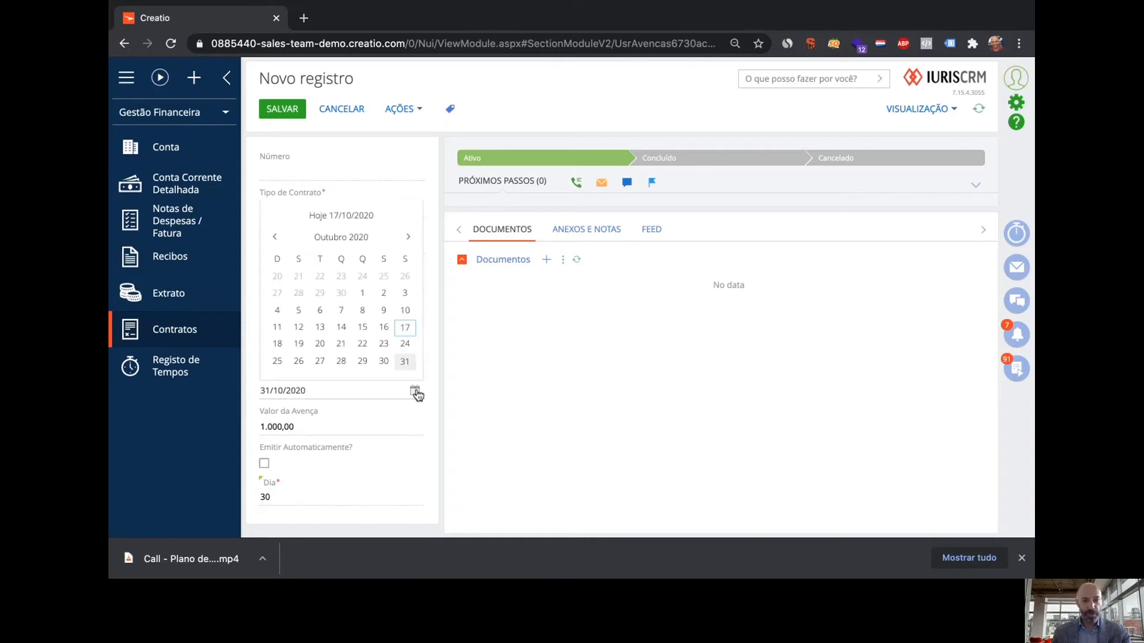
{"action": "left_click", "coordinate": [408, 237]}
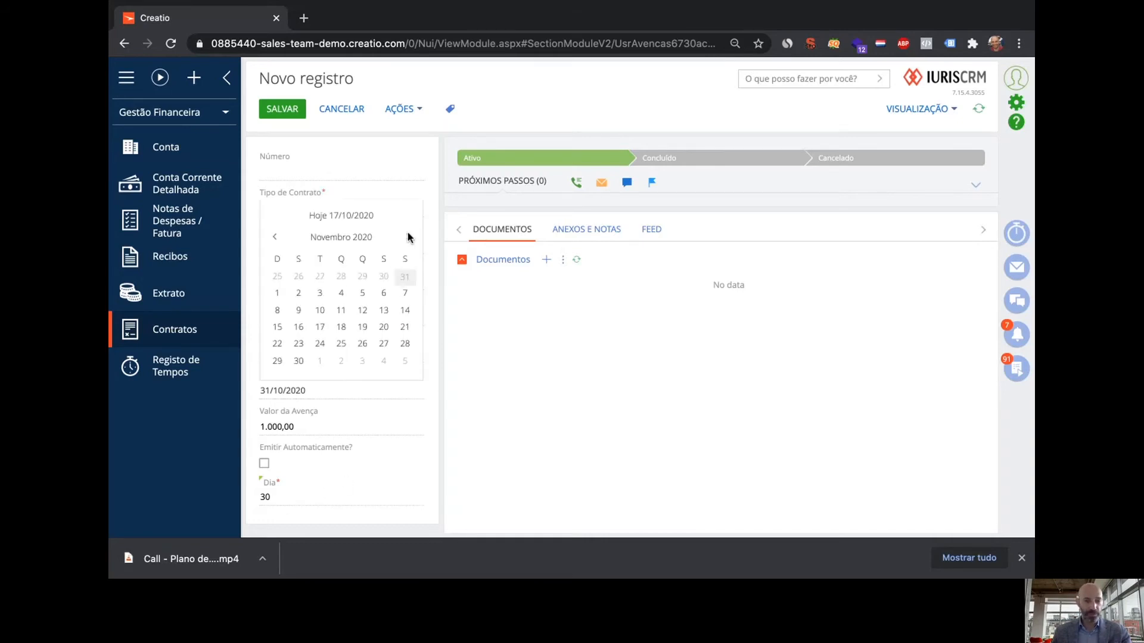
{"action": "left_click", "coordinate": [408, 237]}
{"action": "left_click", "coordinate": [363, 361]}
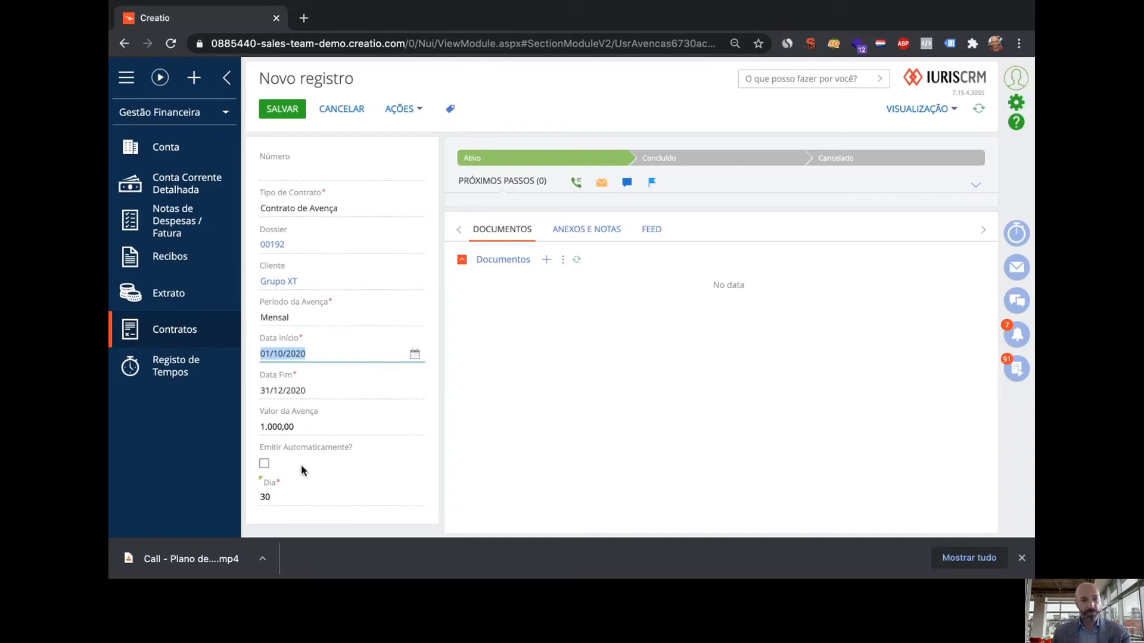
Enable Emitir Automaticamente, then glance at ANEXOS E NOTAS and return to DOCUMENTOS
{"action": "left_click", "coordinate": [264, 464]}
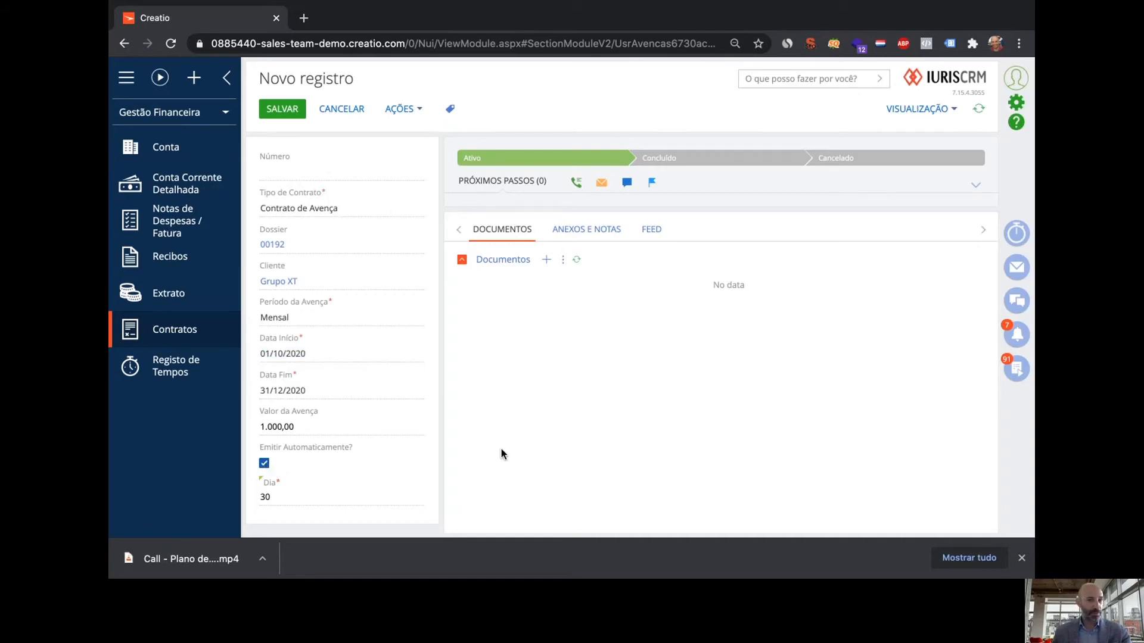
{"action": "left_click", "coordinate": [587, 233]}
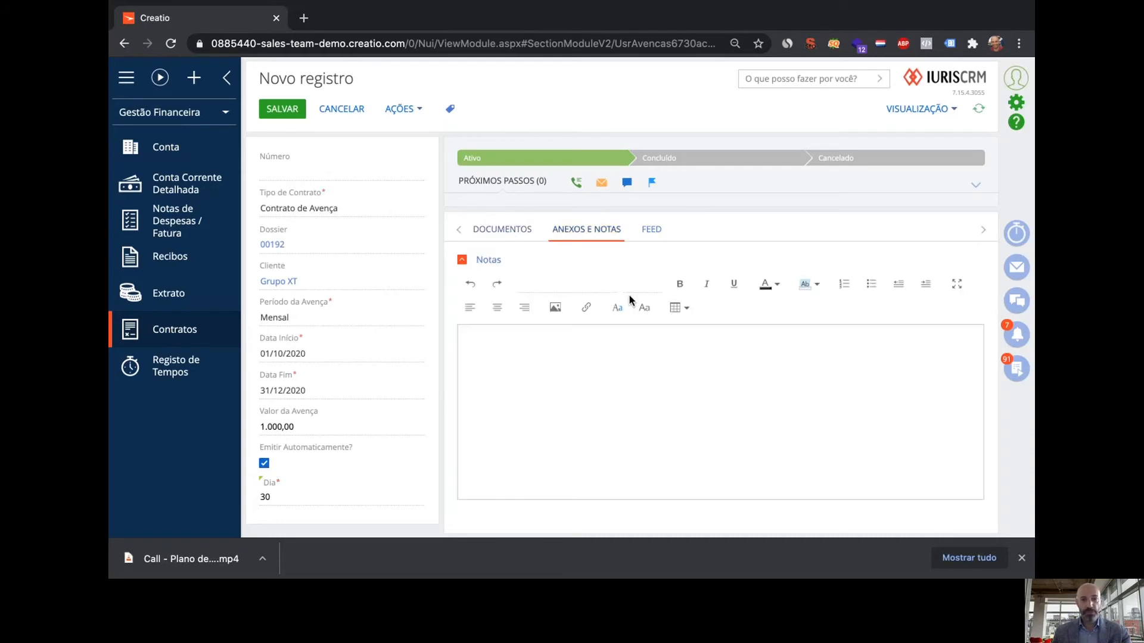
{"action": "left_click", "coordinate": [521, 232]}
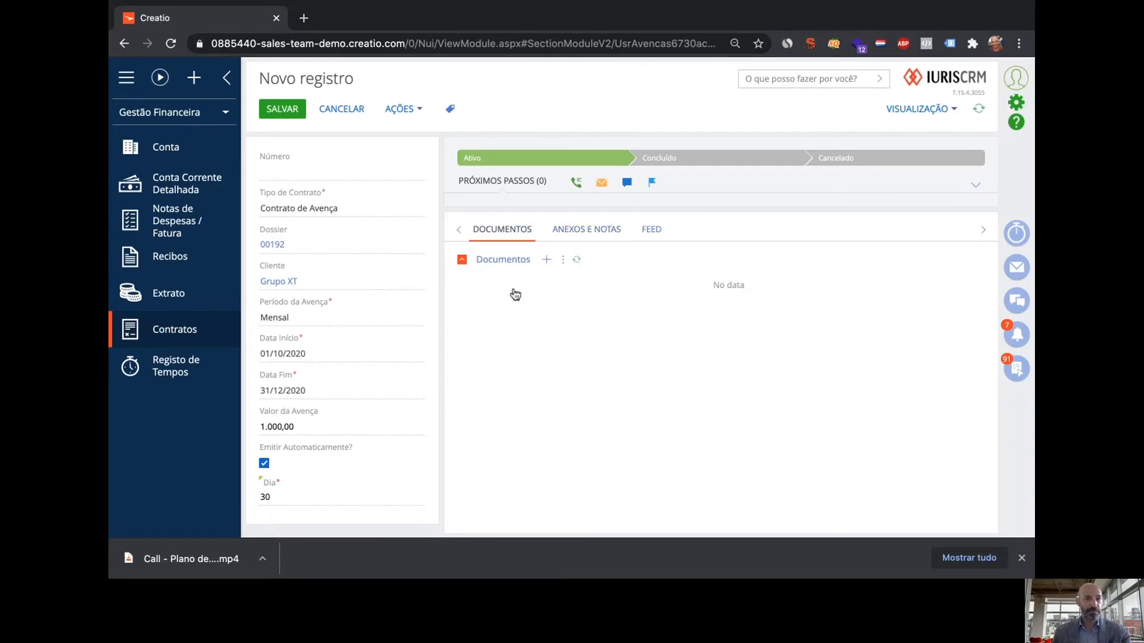
Save the contract as C.00007, reopen and close it, then go to Registo de Tempos
{"action": "left_click", "coordinate": [282, 109]}
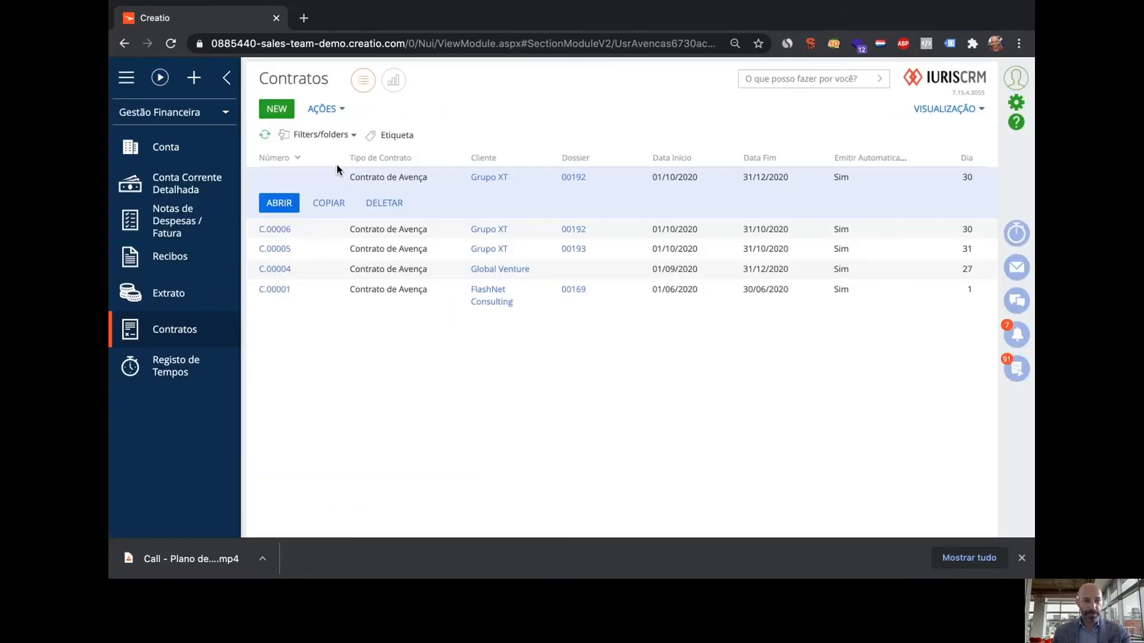
{"action": "double_click", "coordinate": [448, 199]}
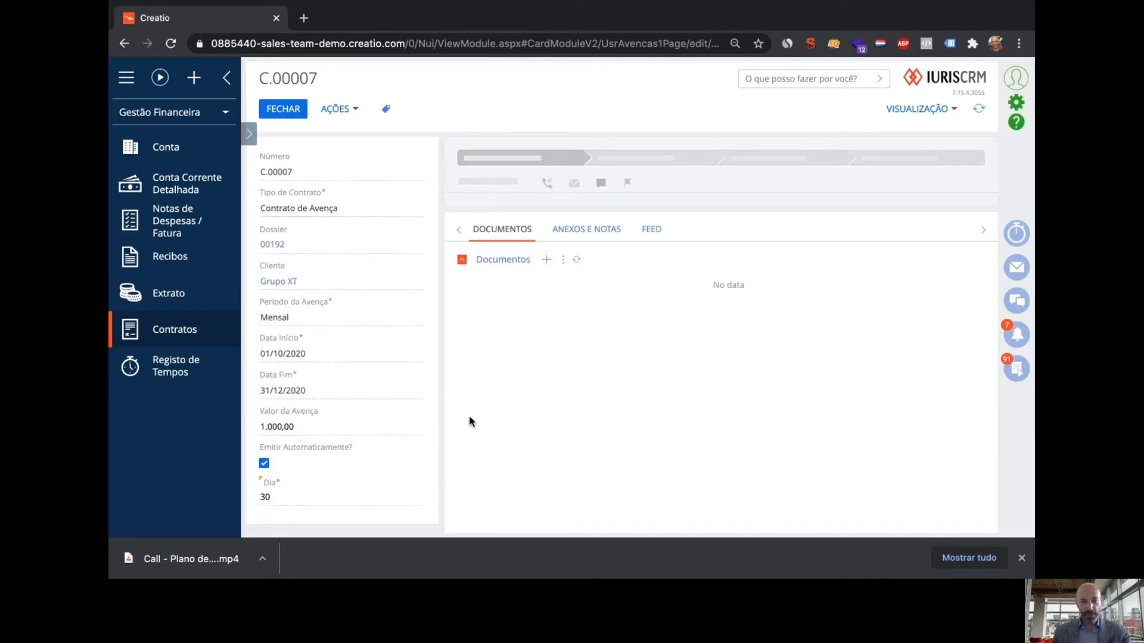
{"action": "left_click", "coordinate": [285, 112]}
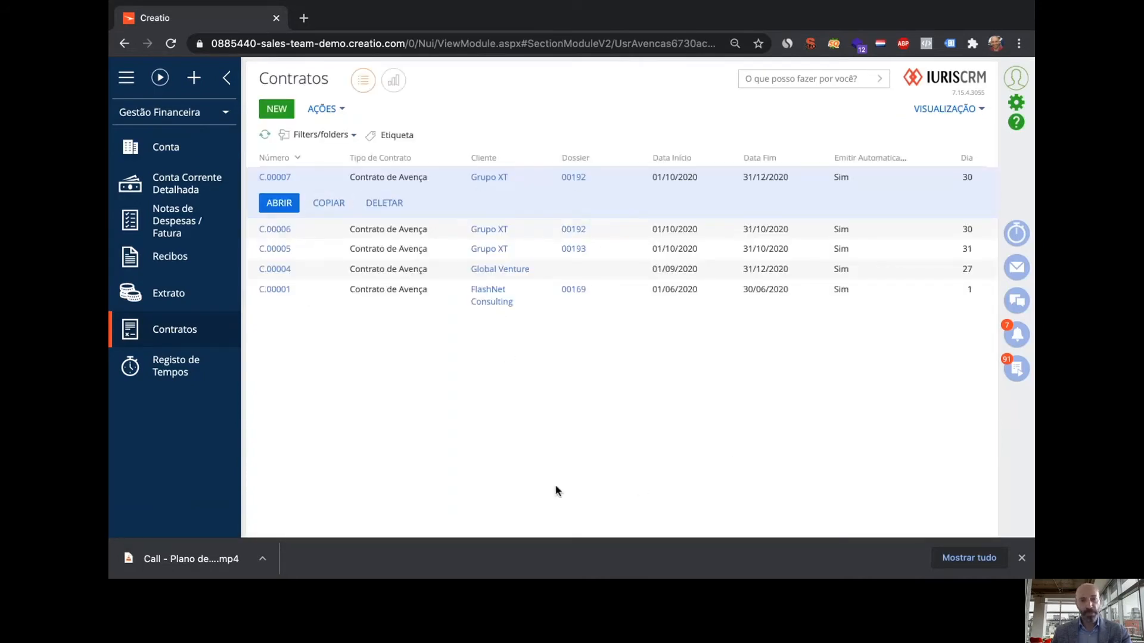
{"action": "left_click", "coordinate": [185, 370]}
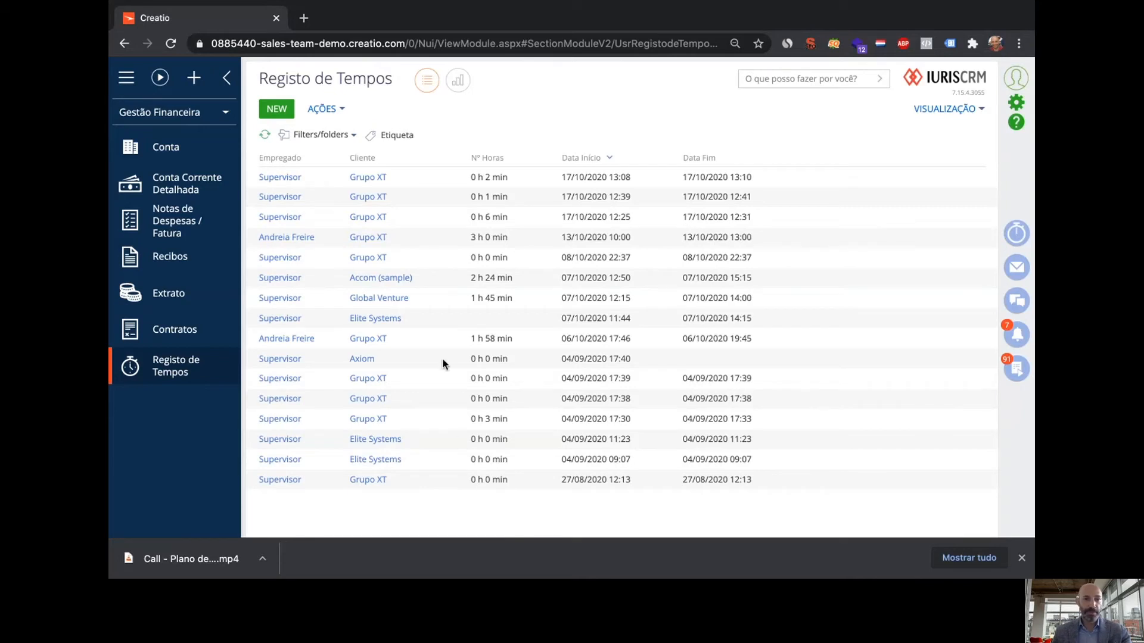
Start a new time entry with the employee, dossier 00192 and client Grupo XT
{"action": "left_click", "coordinate": [277, 110]}
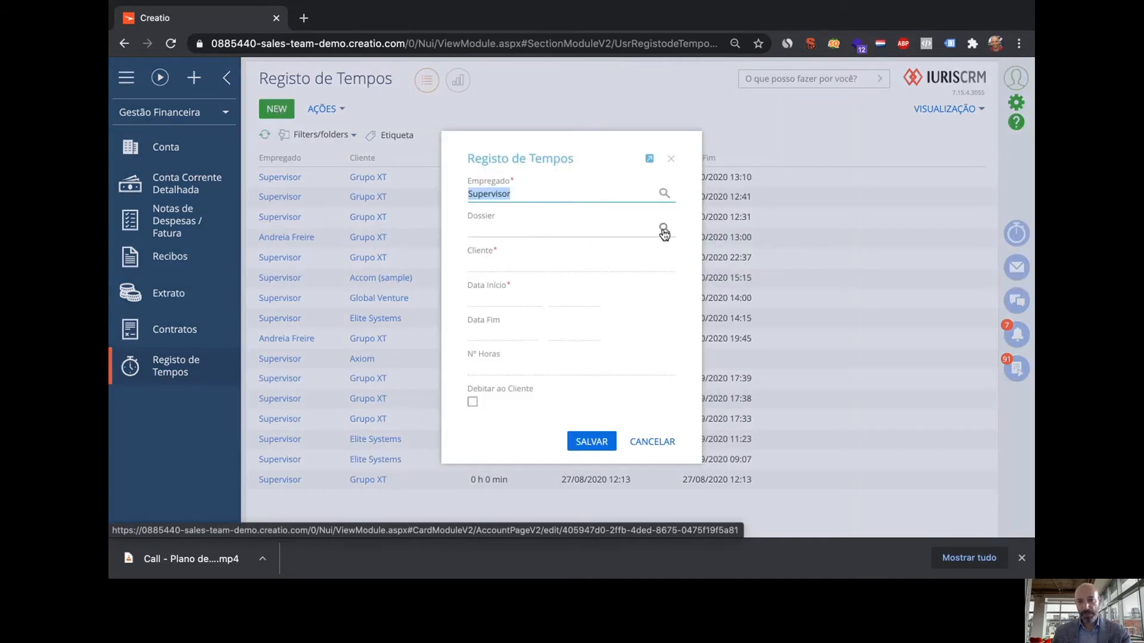
{"action": "left_click", "coordinate": [663, 230]}
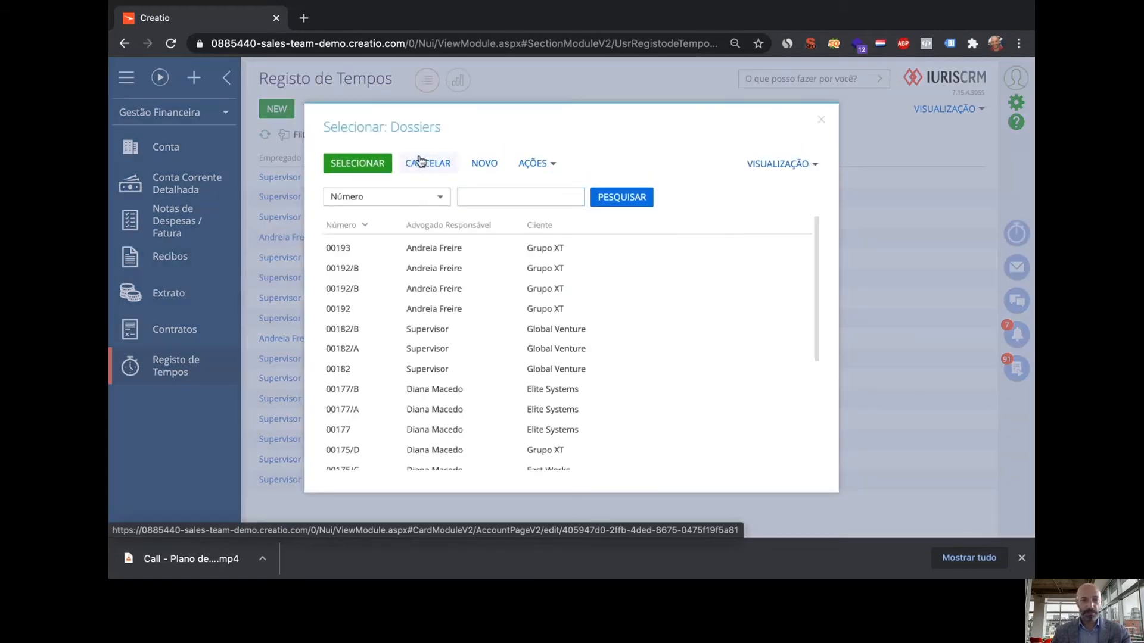
{"action": "left_click", "coordinate": [420, 162]}
{"action": "left_click", "coordinate": [663, 195]}
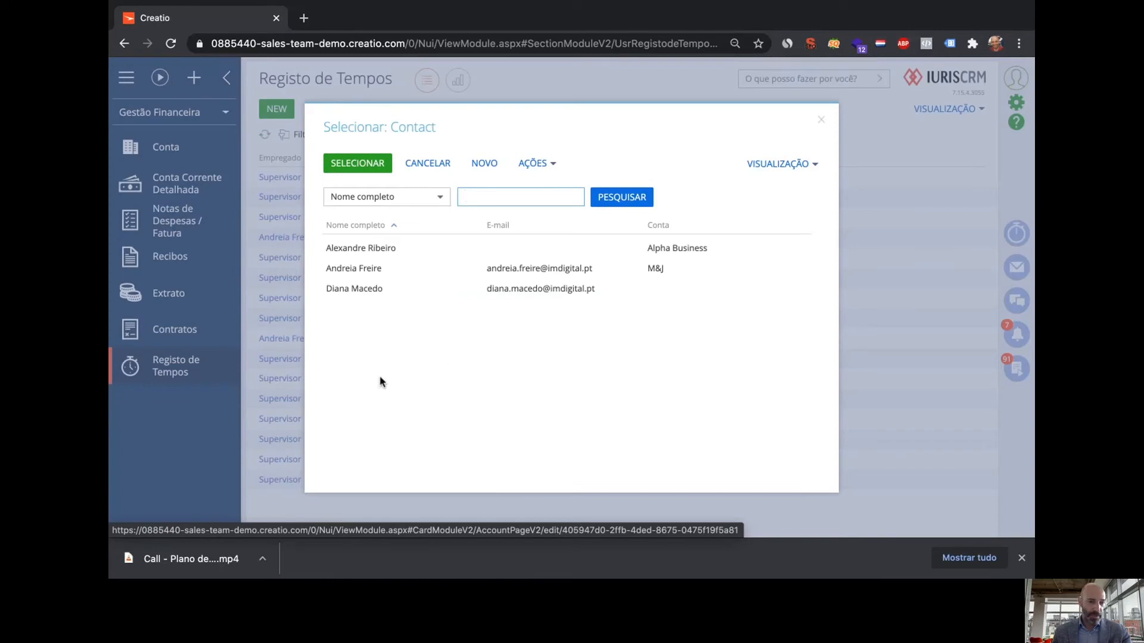
{"action": "double_click", "coordinate": [353, 269]}
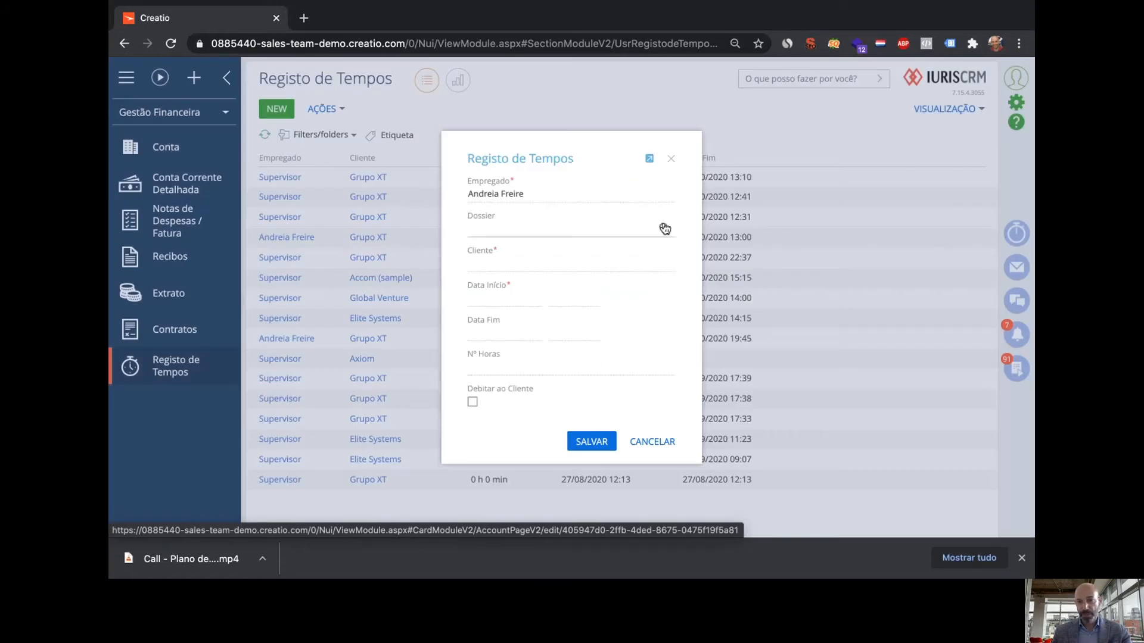
{"action": "left_click", "coordinate": [665, 228]}
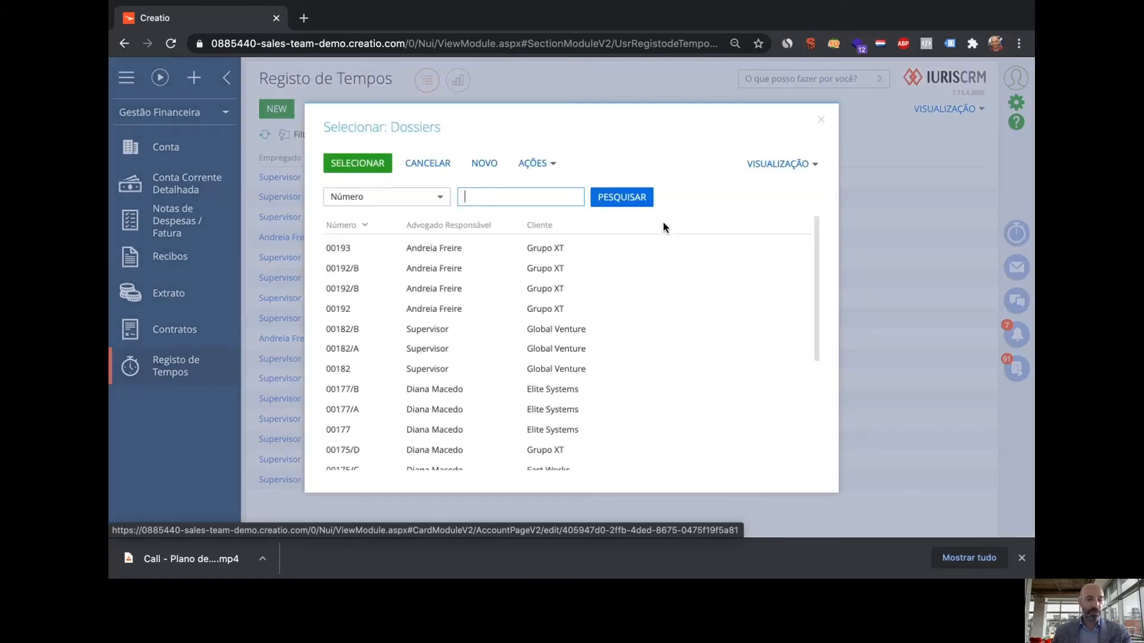
{"action": "double_click", "coordinate": [358, 306]}
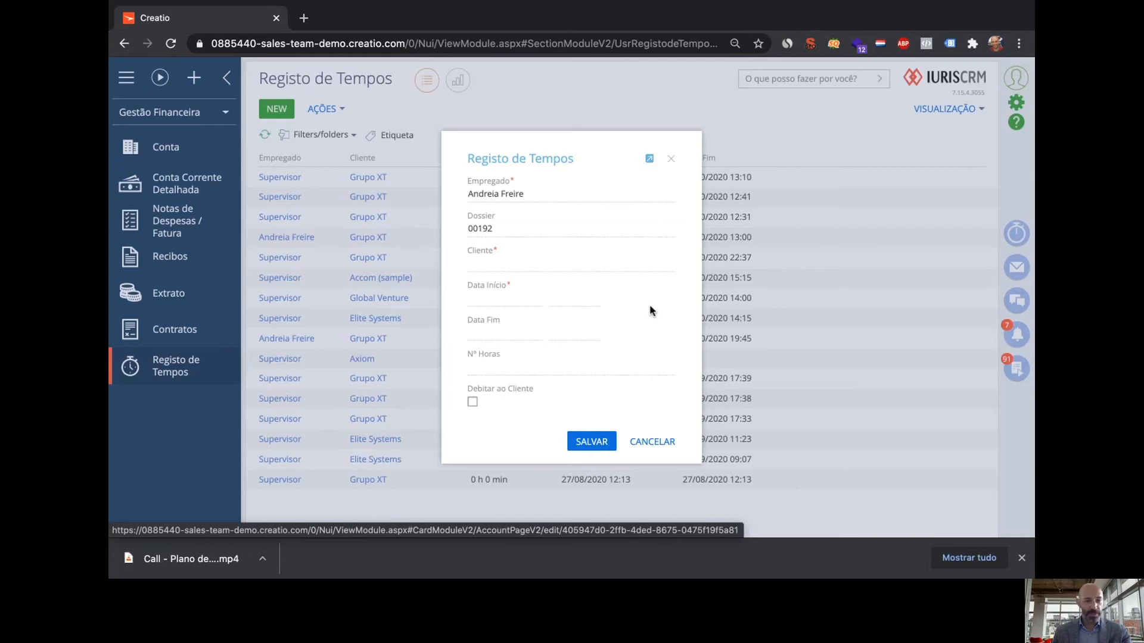
{"action": "left_click", "coordinate": [664, 264]}
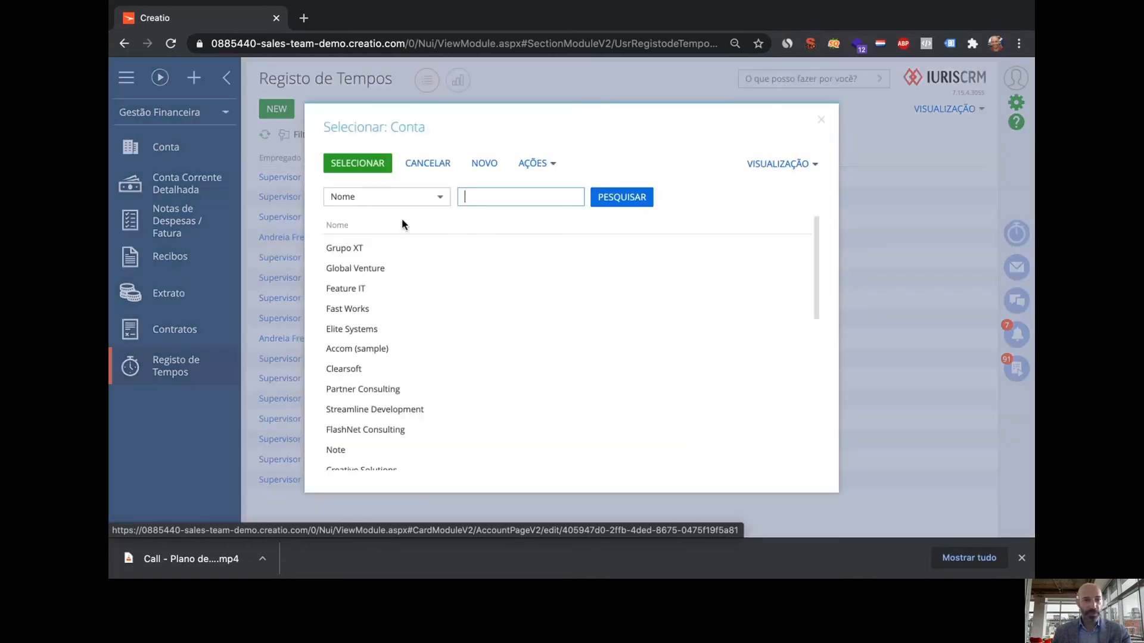
{"action": "double_click", "coordinate": [375, 245]}
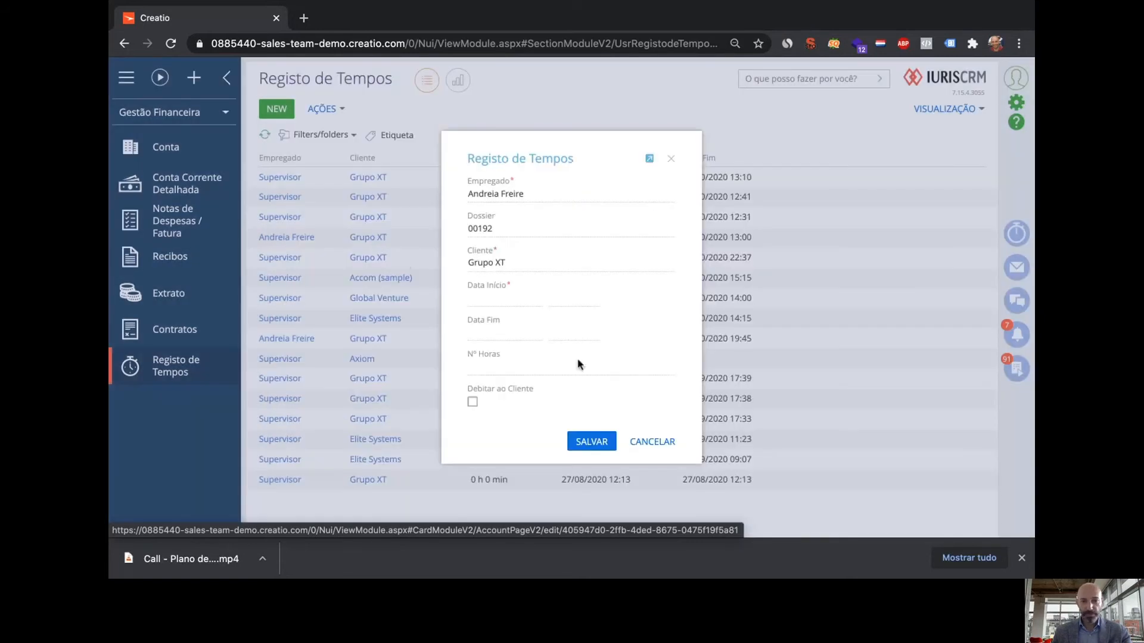
Set it to 13/10/2020 from 10:00 to 13:30 and save
{"action": "left_click", "coordinate": [532, 298]}
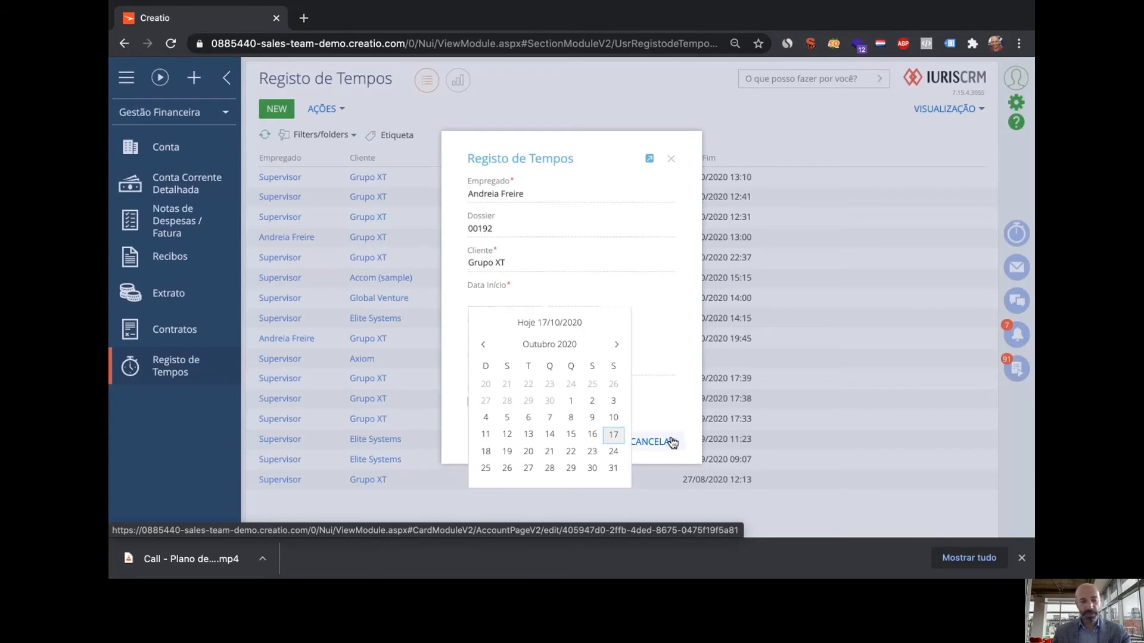
{"action": "left_click", "coordinate": [529, 434]}
{"action": "left_click", "coordinate": [591, 300]}
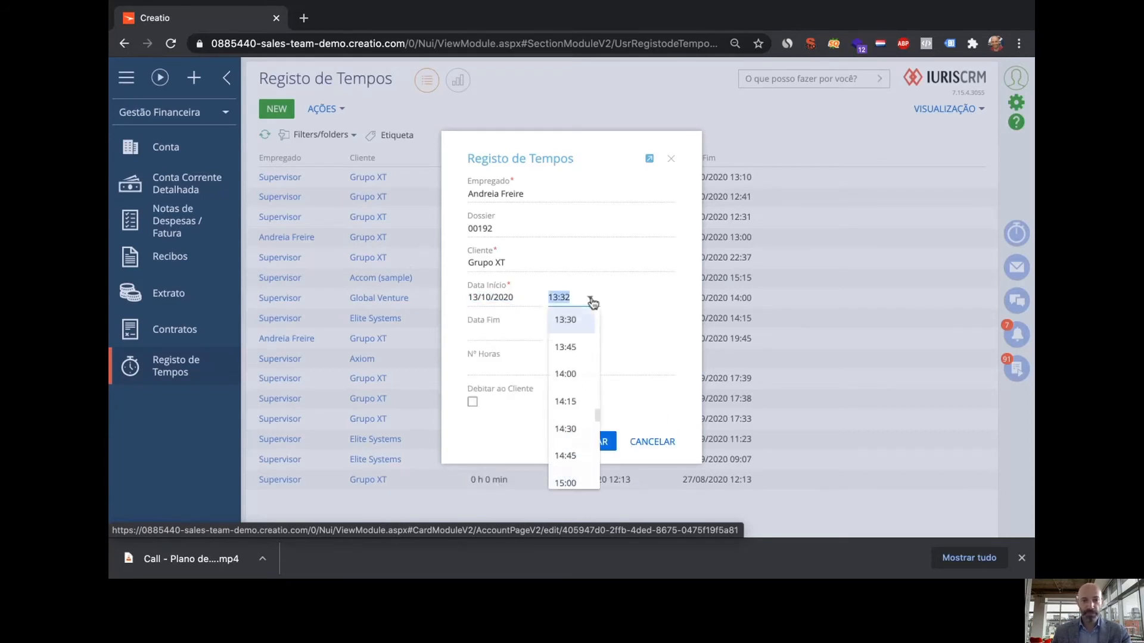
{"action": "scroll", "coordinate": [597, 328], "scroll_direction": "up", "scroll_amount": 7}
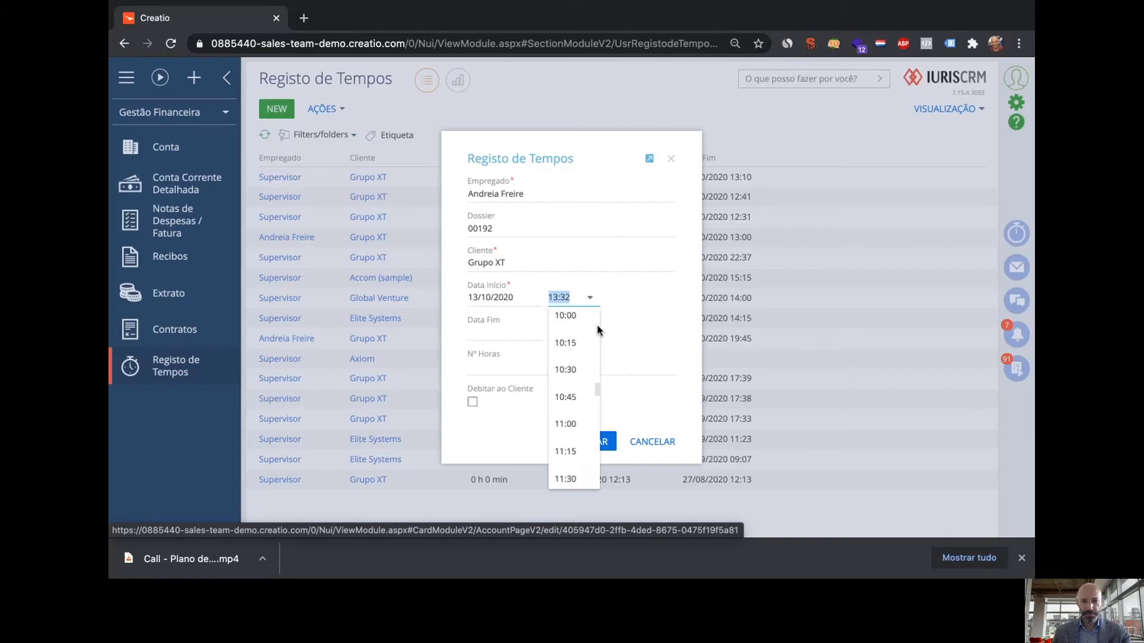
{"action": "scroll", "coordinate": [597, 328], "scroll_direction": "up", "scroll_amount": 2}
{"action": "left_click", "coordinate": [576, 409]}
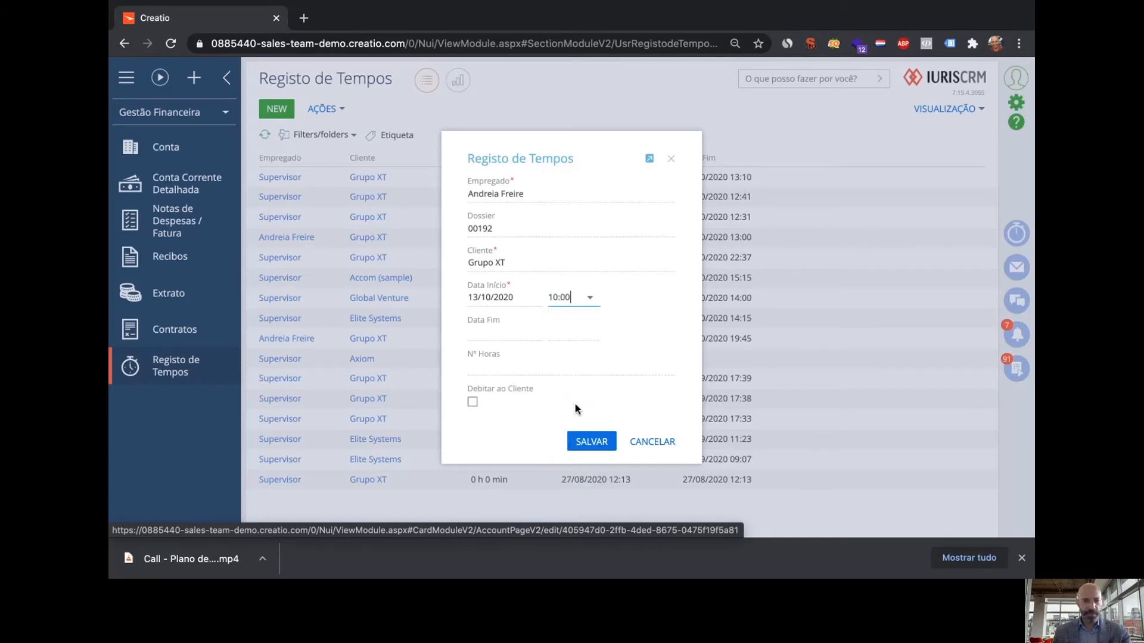
{"action": "left_click", "coordinate": [530, 333]}
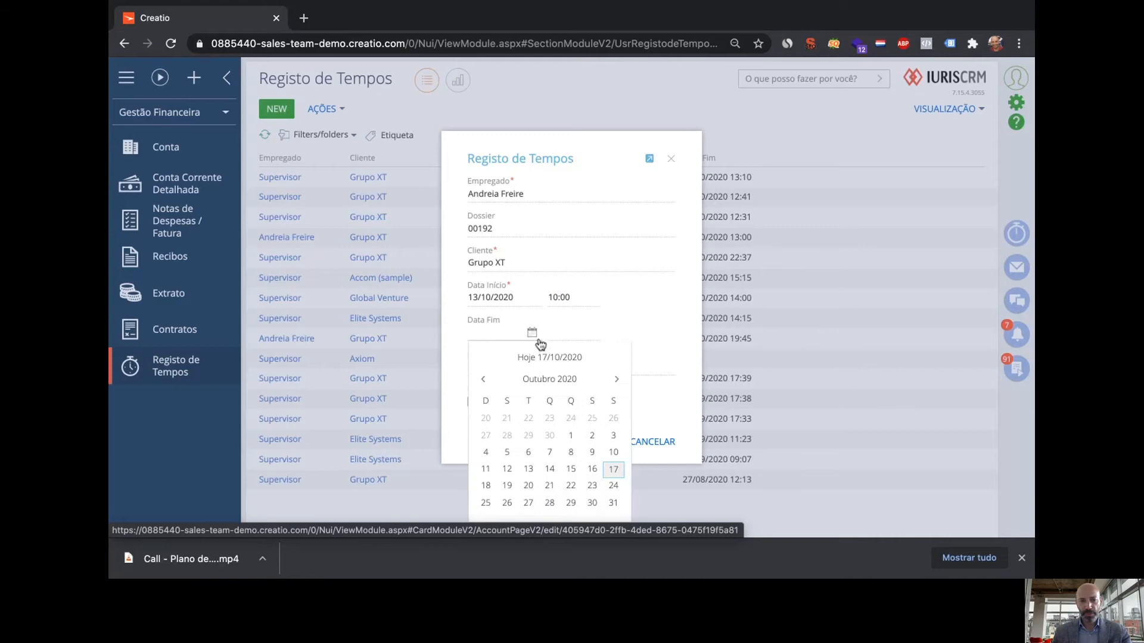
{"action": "left_click", "coordinate": [528, 469]}
{"action": "left_click", "coordinate": [592, 335]}
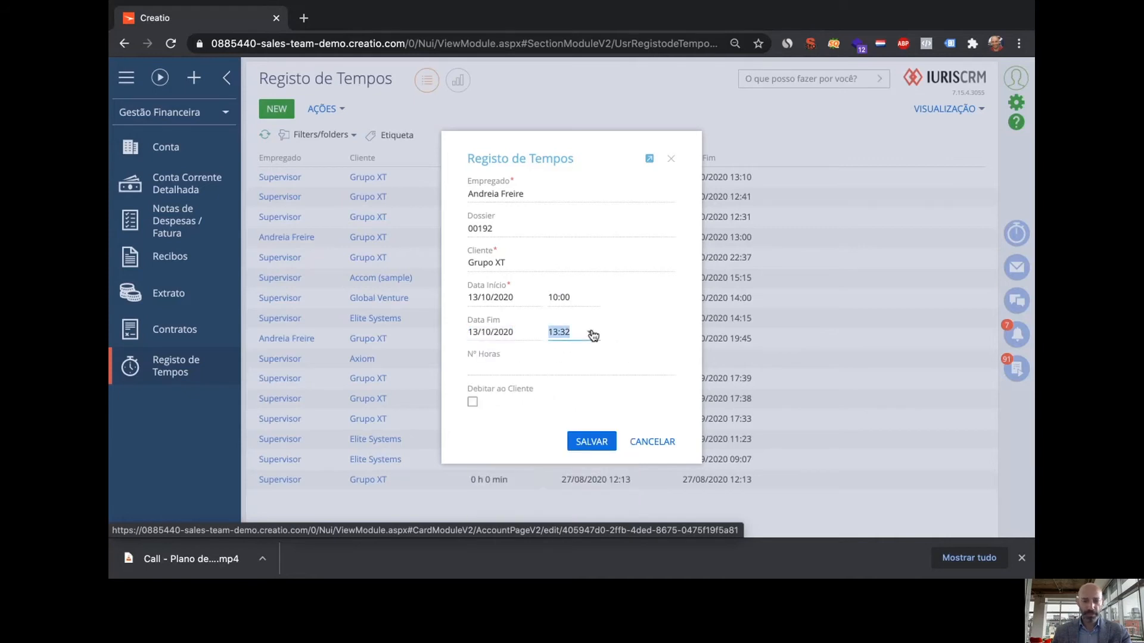
{"action": "scroll", "coordinate": [583, 276], "scroll_direction": "up", "scroll_amount": 4}
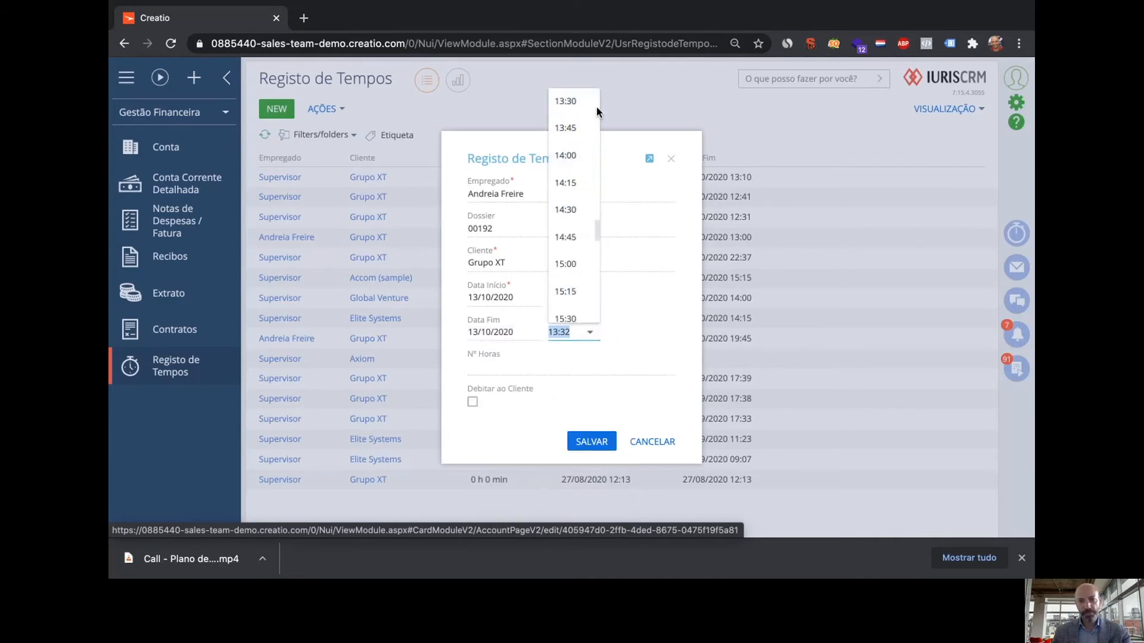
{"action": "left_click", "coordinate": [576, 306]}
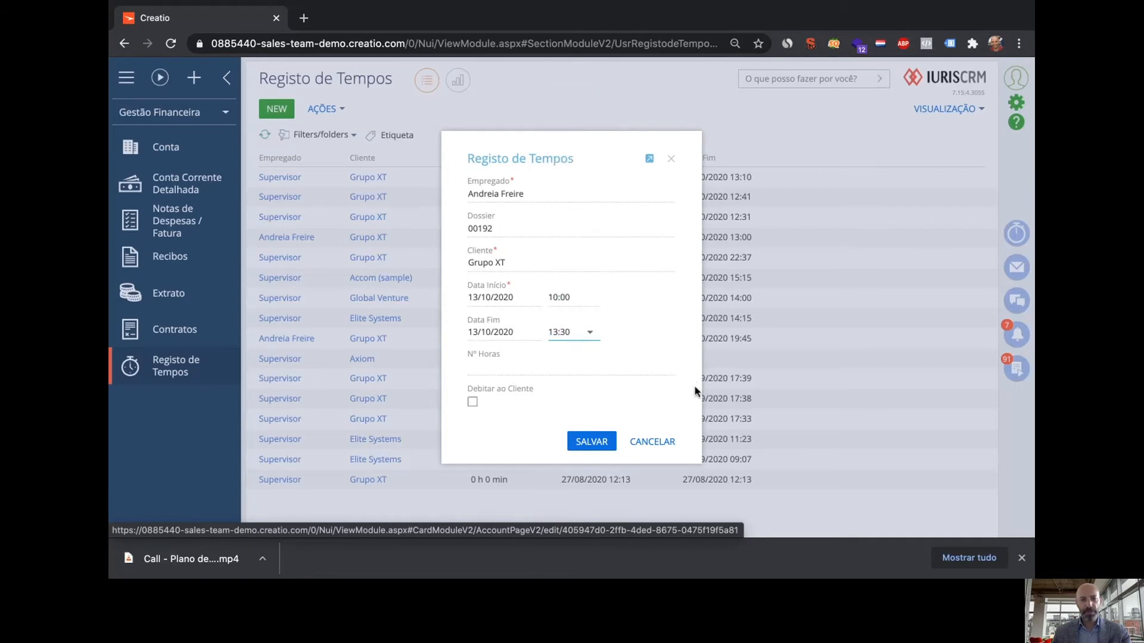
{"action": "left_click", "coordinate": [471, 402]}
{"action": "left_click", "coordinate": [598, 445]}
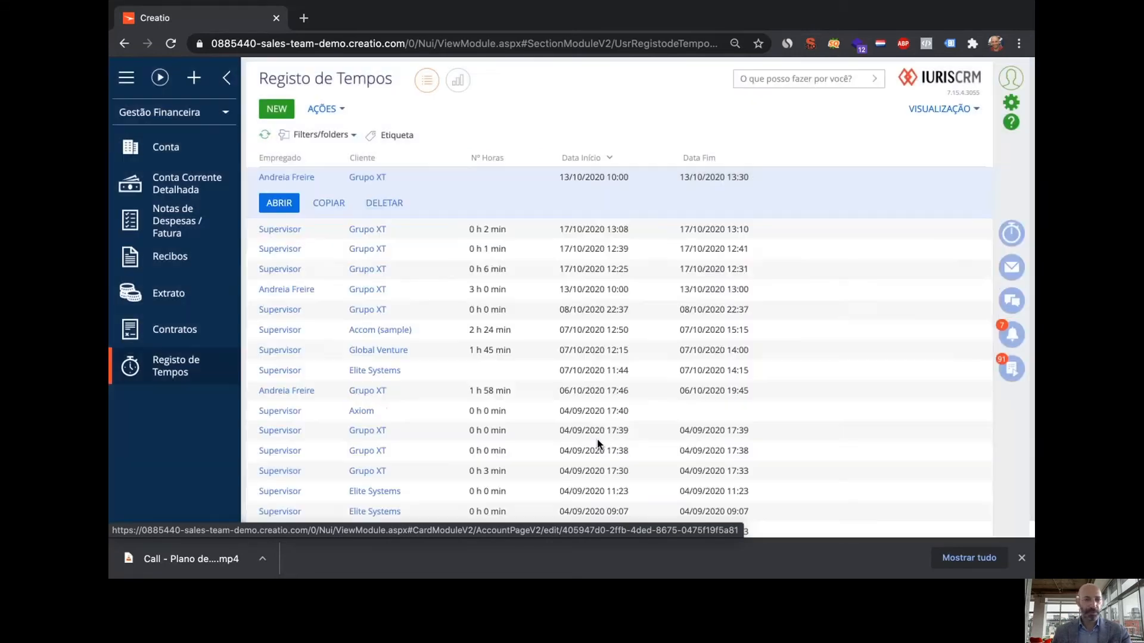
Open the newly saved time entry, then go to the Conta list showing Grupo XT
{"action": "double_click", "coordinate": [449, 193]}
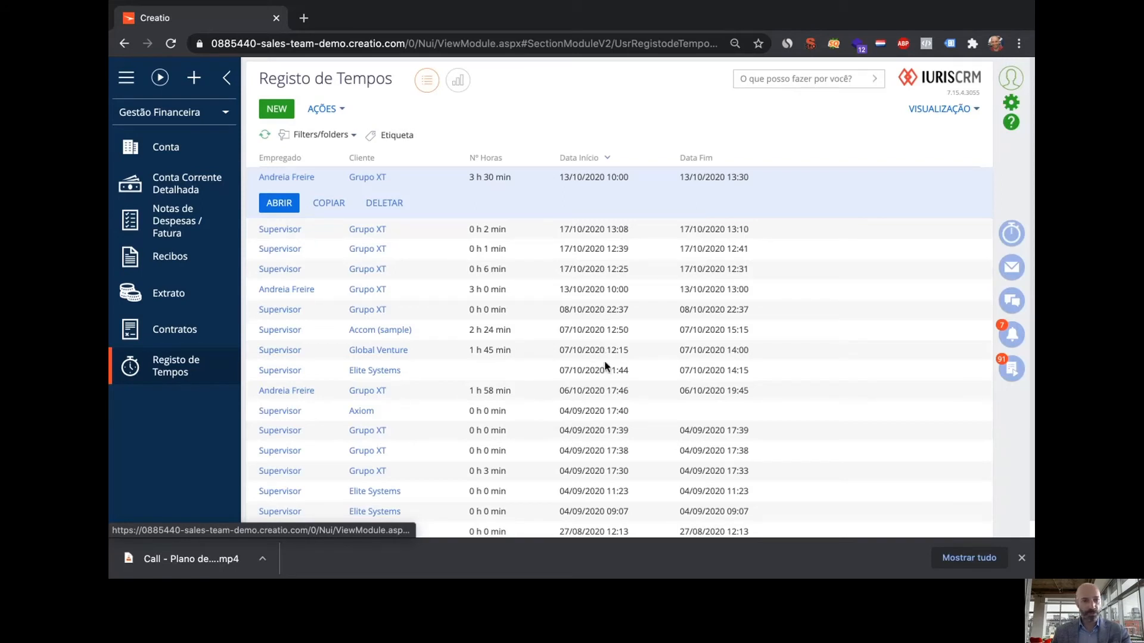
{"action": "left_click", "coordinate": [173, 147]}
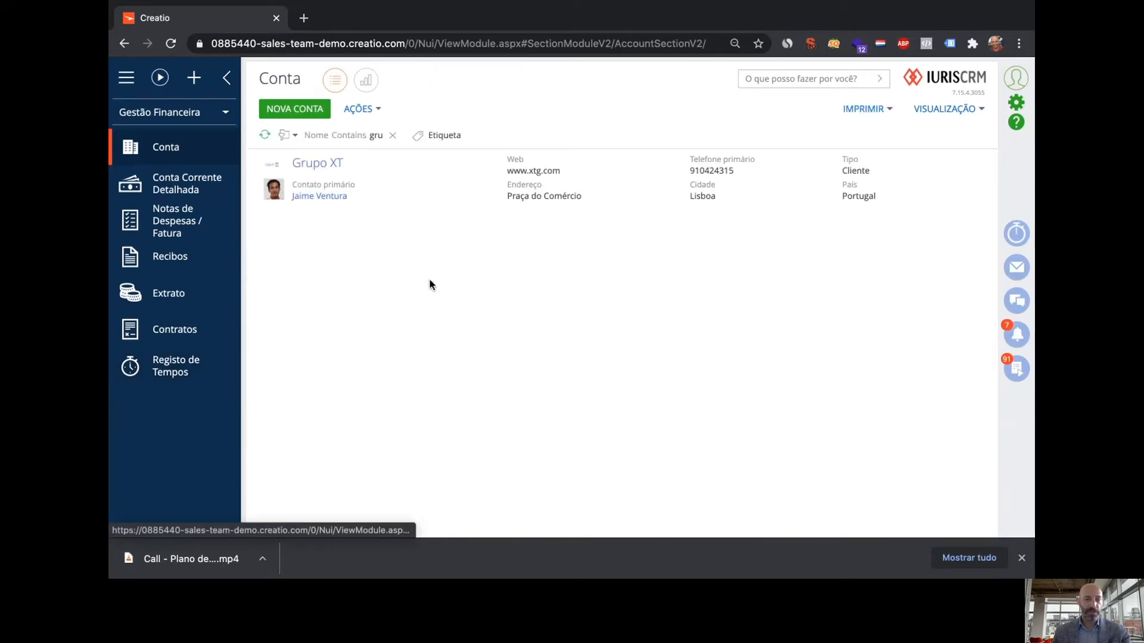
Start a conversation timer with Grupo XT, open its account page, and show VISUALIZAÇÃO options
{"action": "left_click", "coordinate": [439, 180]}
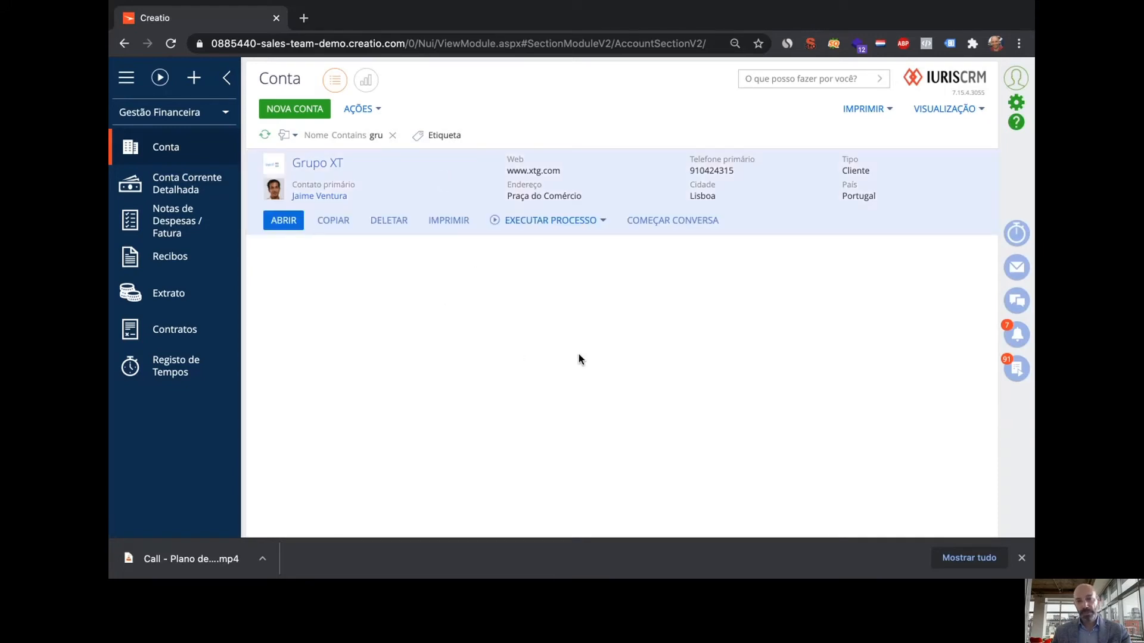
{"action": "left_click", "coordinate": [679, 222]}
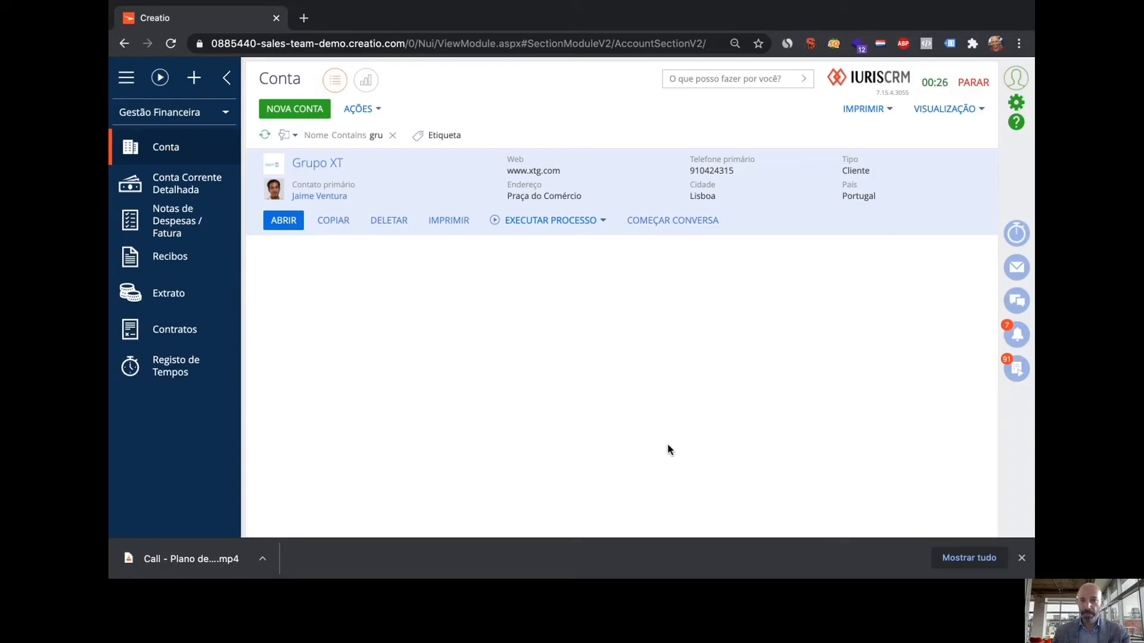
{"action": "double_click", "coordinate": [452, 174]}
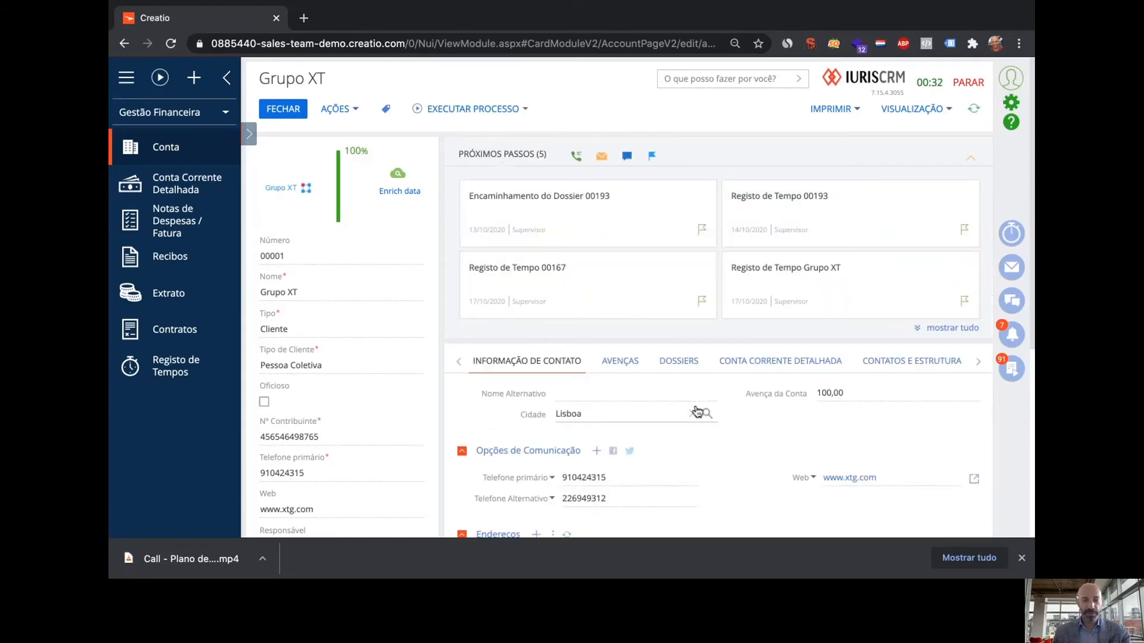
{"action": "scroll", "coordinate": [727, 459], "scroll_direction": "down", "scroll_amount": 1}
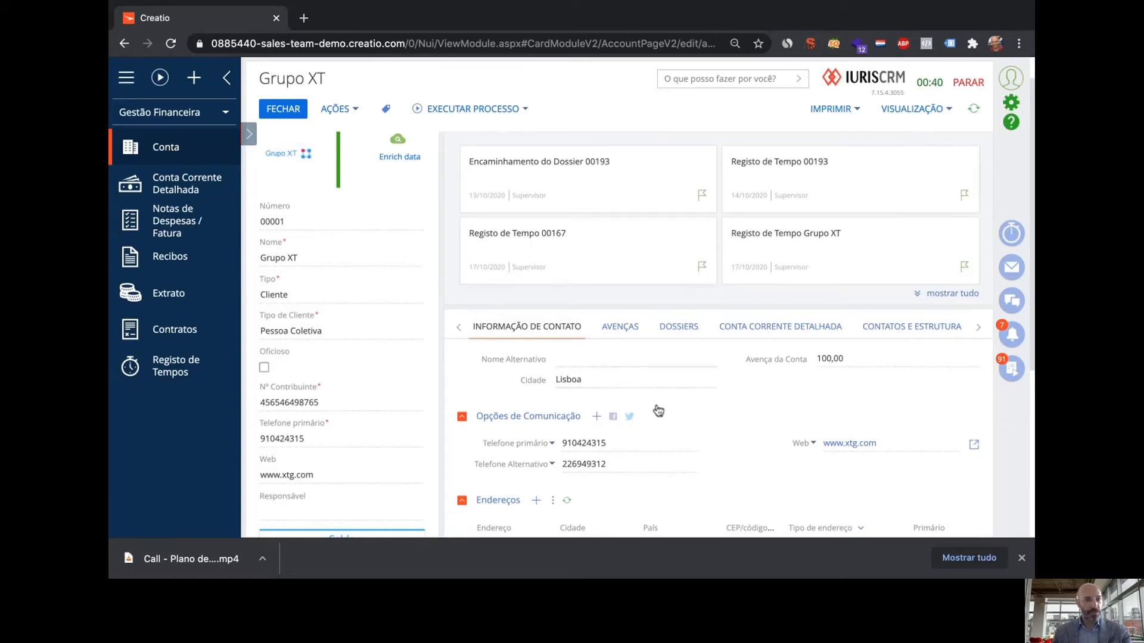
{"action": "left_click", "coordinate": [907, 113]}
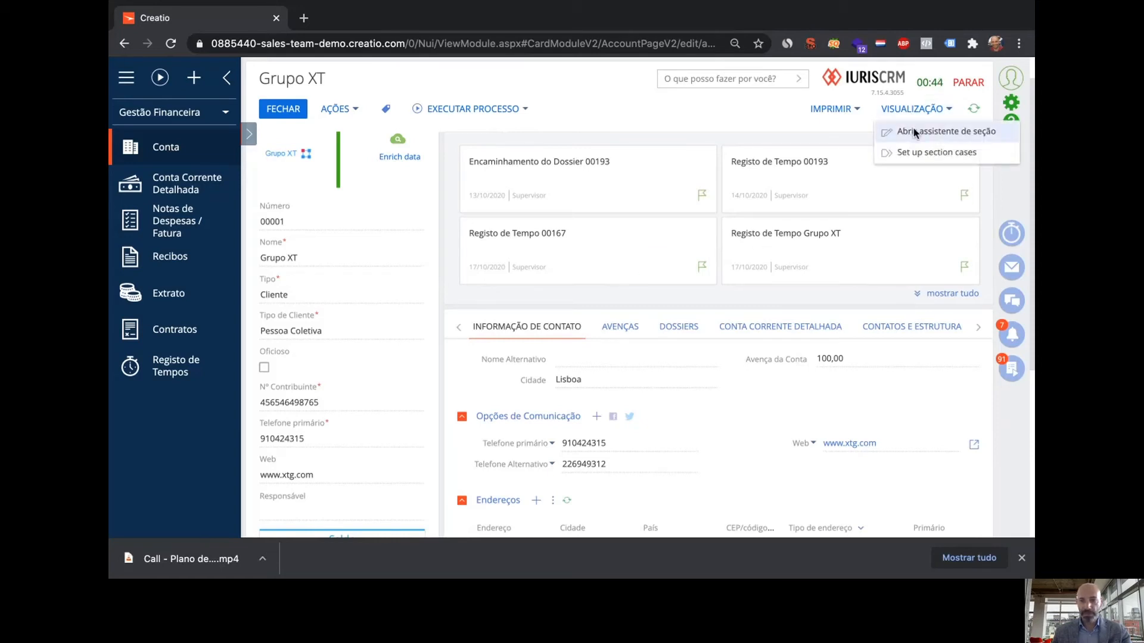
In the section wizard, swap Cidade for CEP/código postal in Informação de contato
{"action": "left_click", "coordinate": [914, 128]}
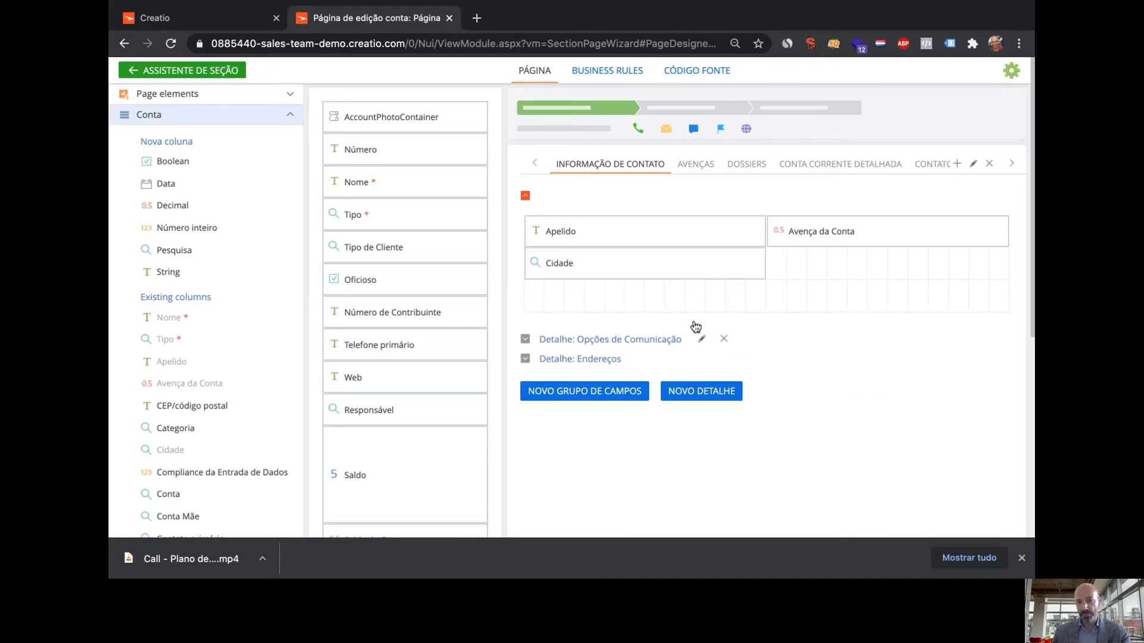
{"action": "left_click", "coordinate": [669, 264]}
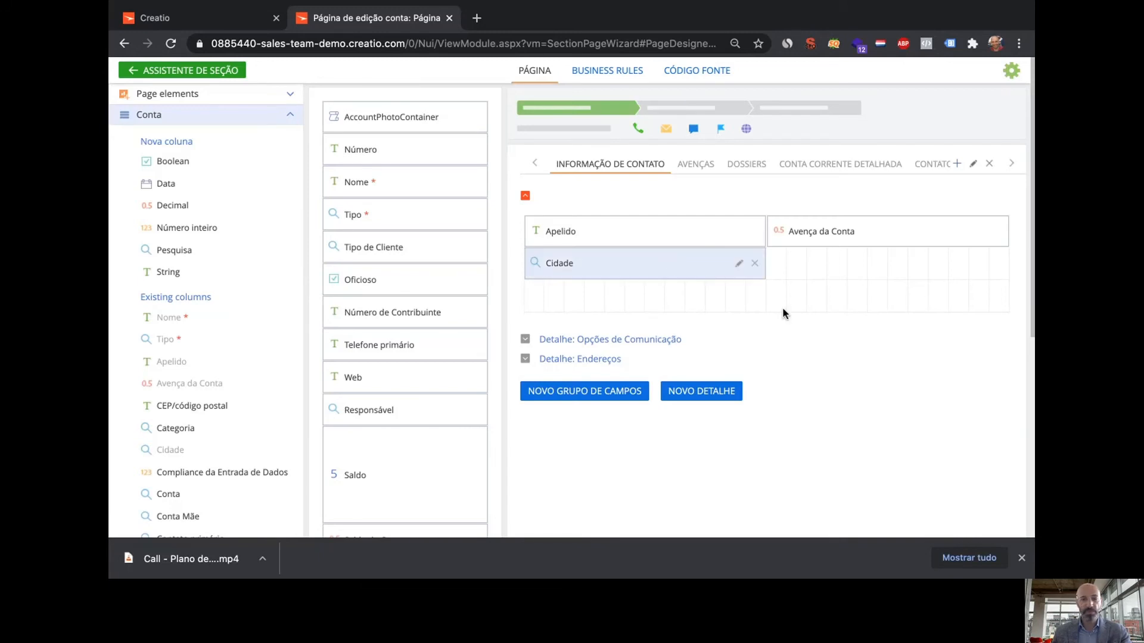
{"action": "left_click", "coordinate": [754, 264]}
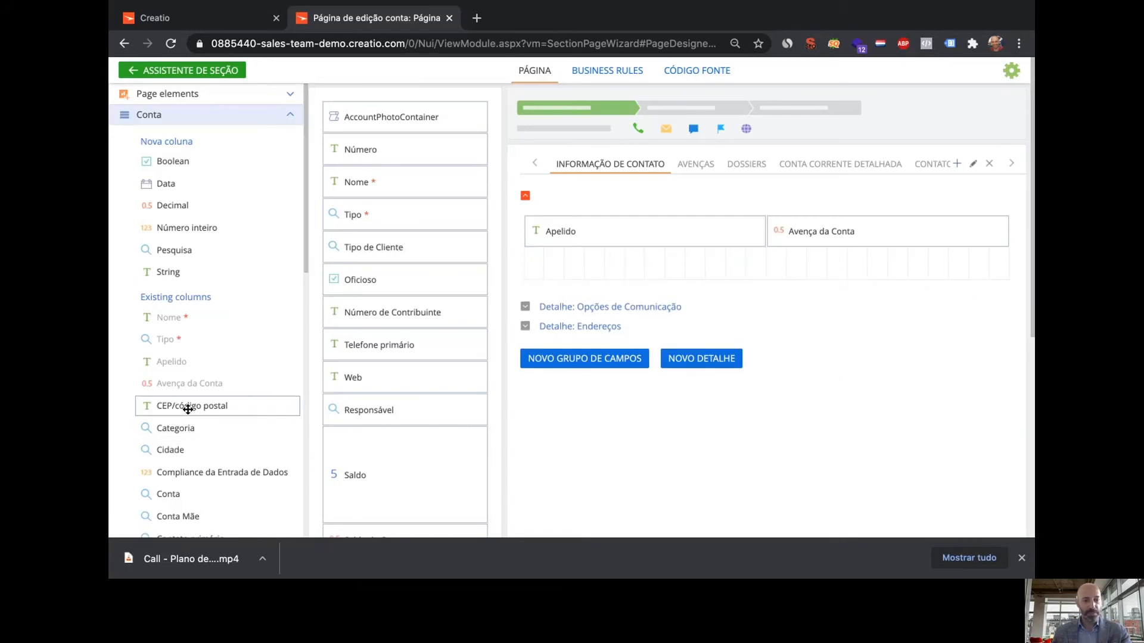
{"action": "left_click_drag", "start_coordinate": [188, 409], "coordinate": [579, 266]}
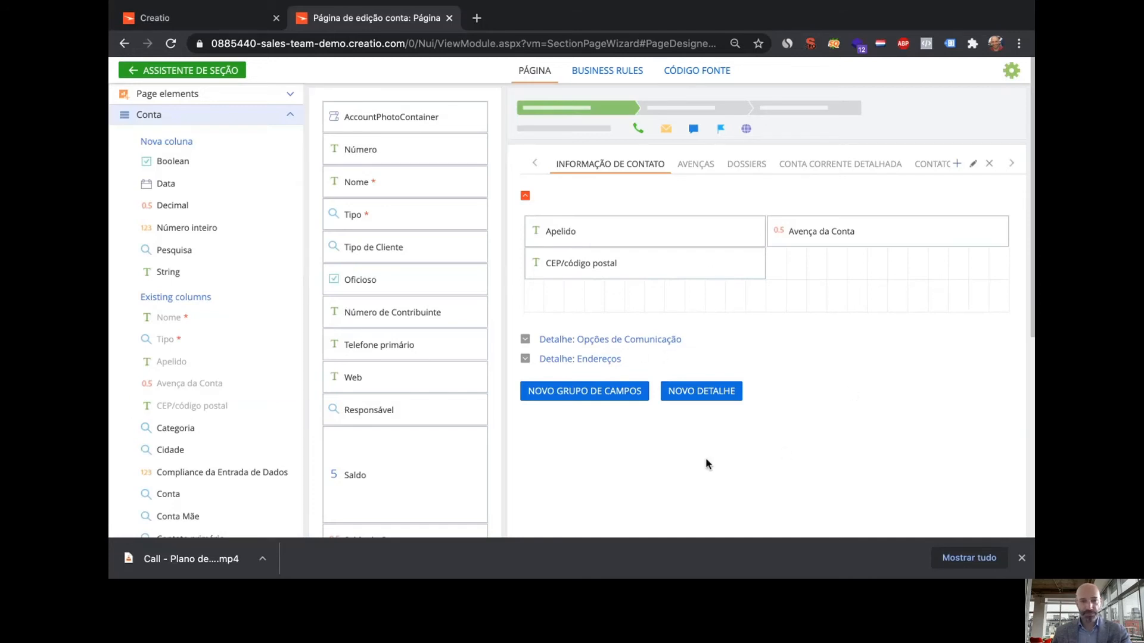
{"action": "left_click", "coordinate": [186, 71]}
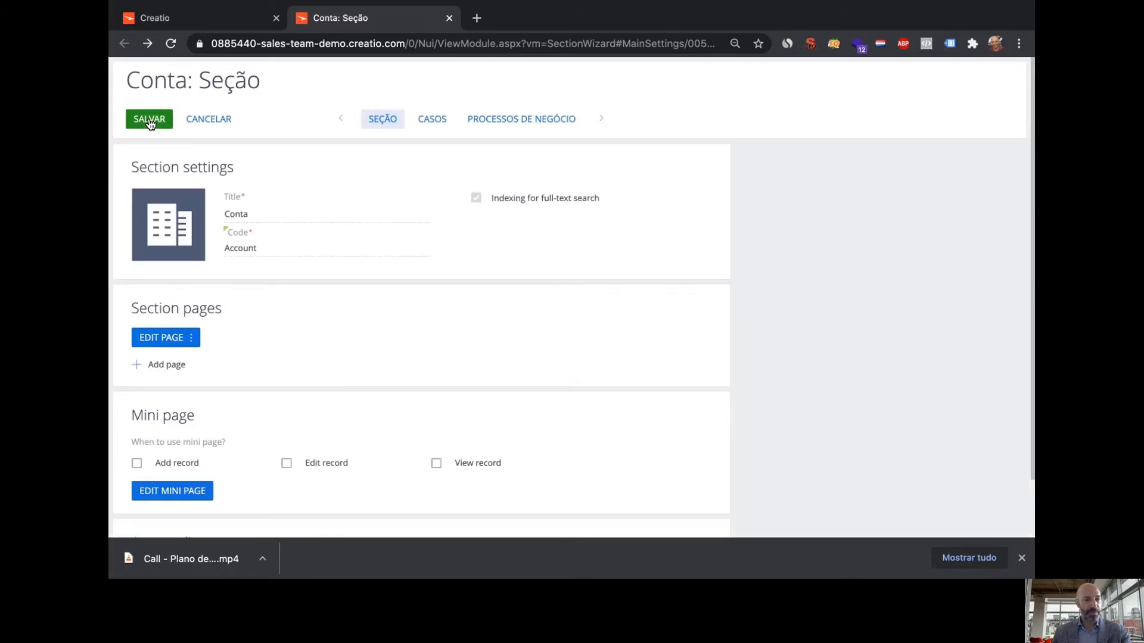
Save the section changes, then stop the Grupo XT conversation timer without charging the client
{"action": "left_click", "coordinate": [149, 122]}
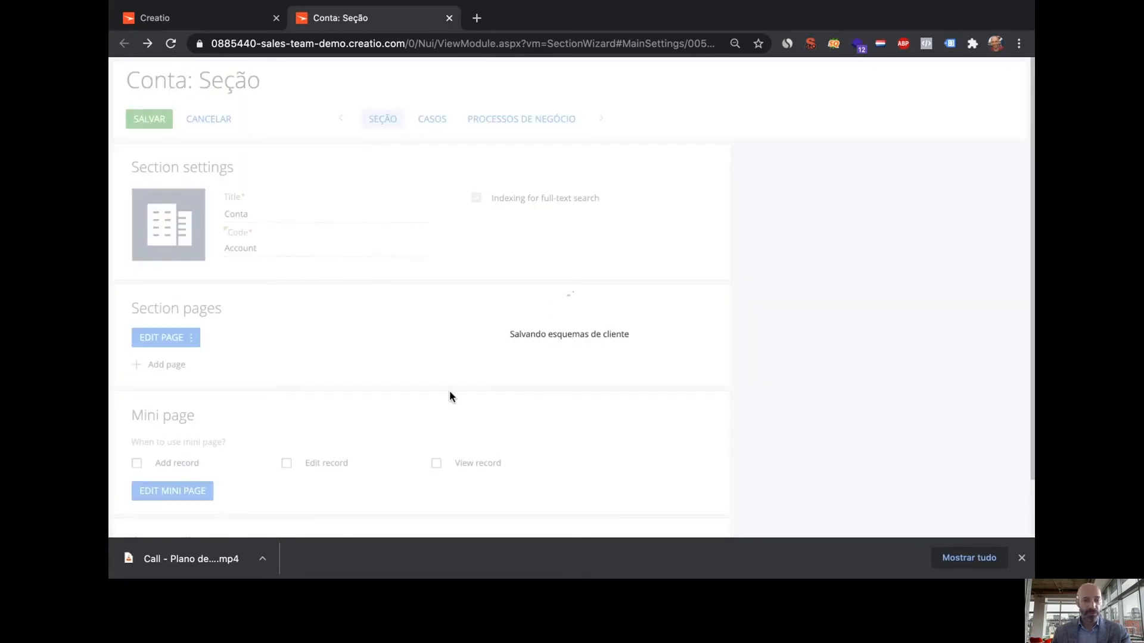
{"action": "left_click", "coordinate": [202, 21]}
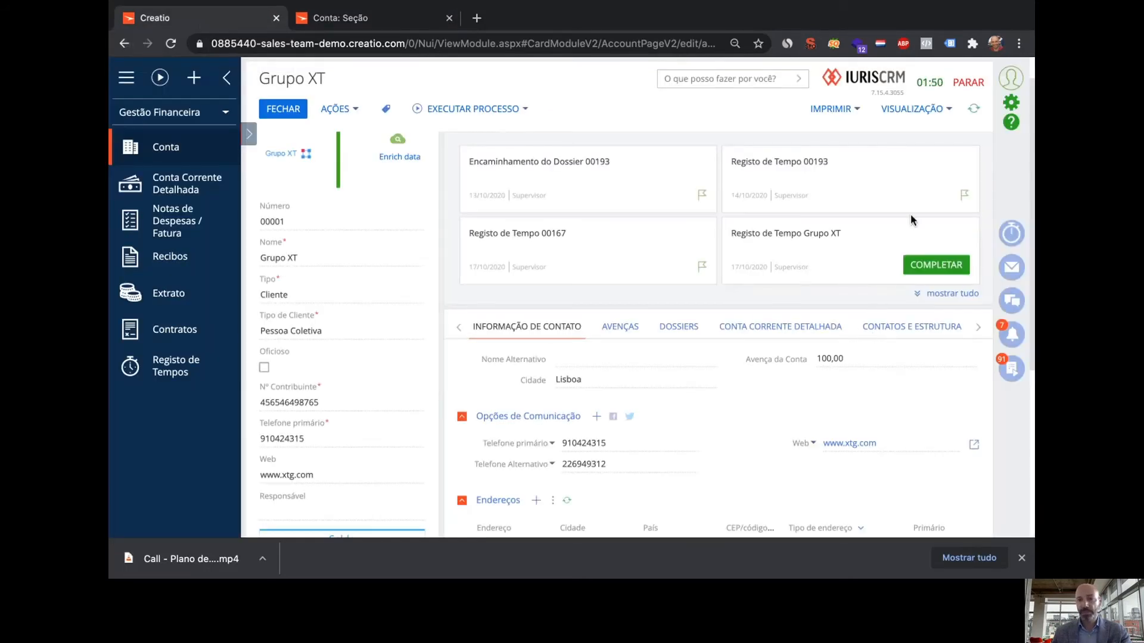
{"action": "left_click", "coordinate": [968, 87]}
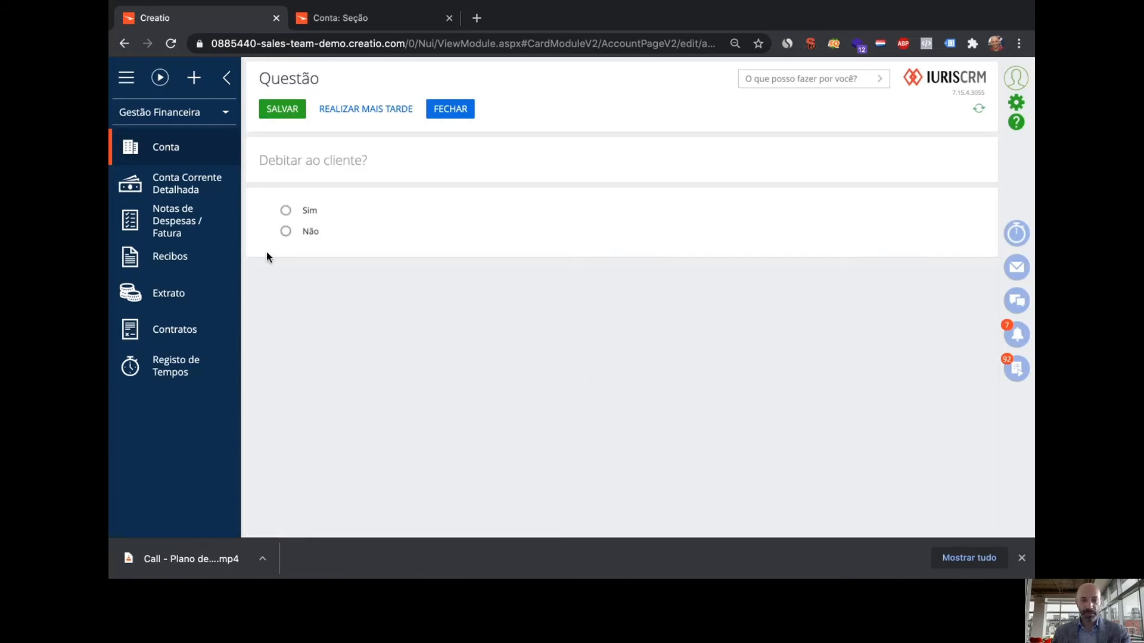
{"action": "left_click", "coordinate": [285, 231]}
{"action": "left_click", "coordinate": [279, 113]}
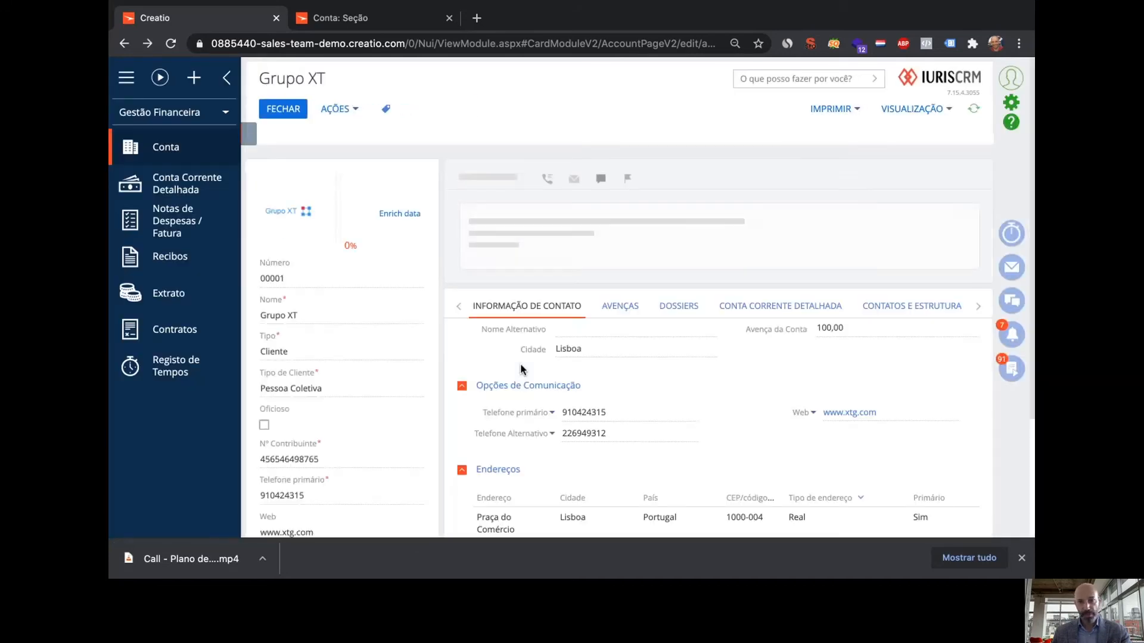
Dismiss the changes-applied confirmation and close the section setup page
{"action": "left_click", "coordinate": [356, 24]}
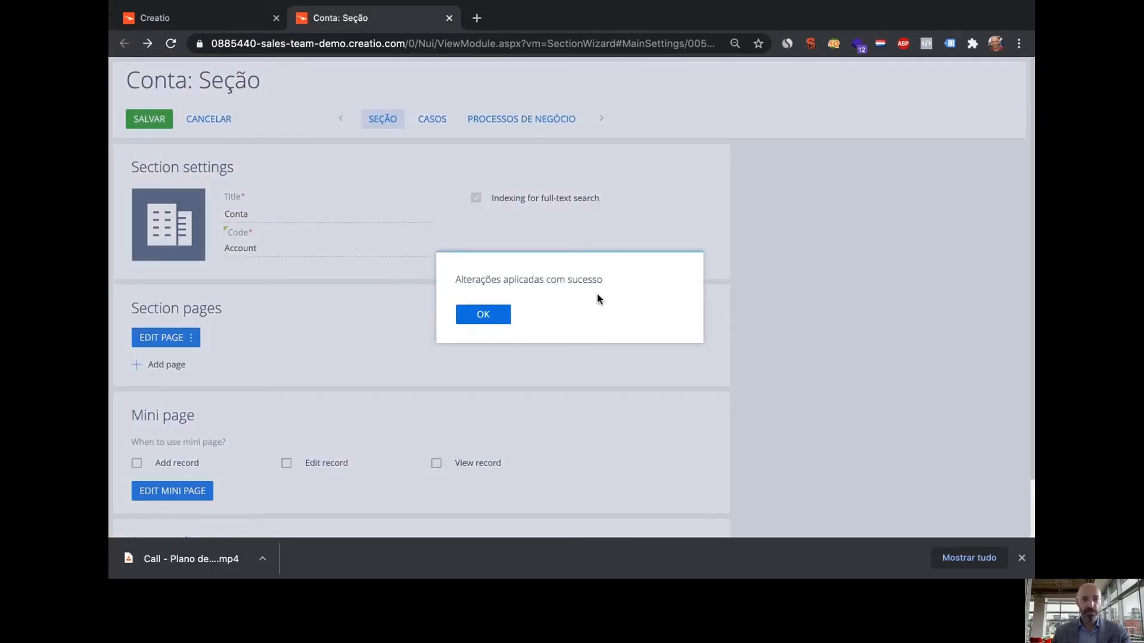
{"action": "left_click", "coordinate": [484, 315]}
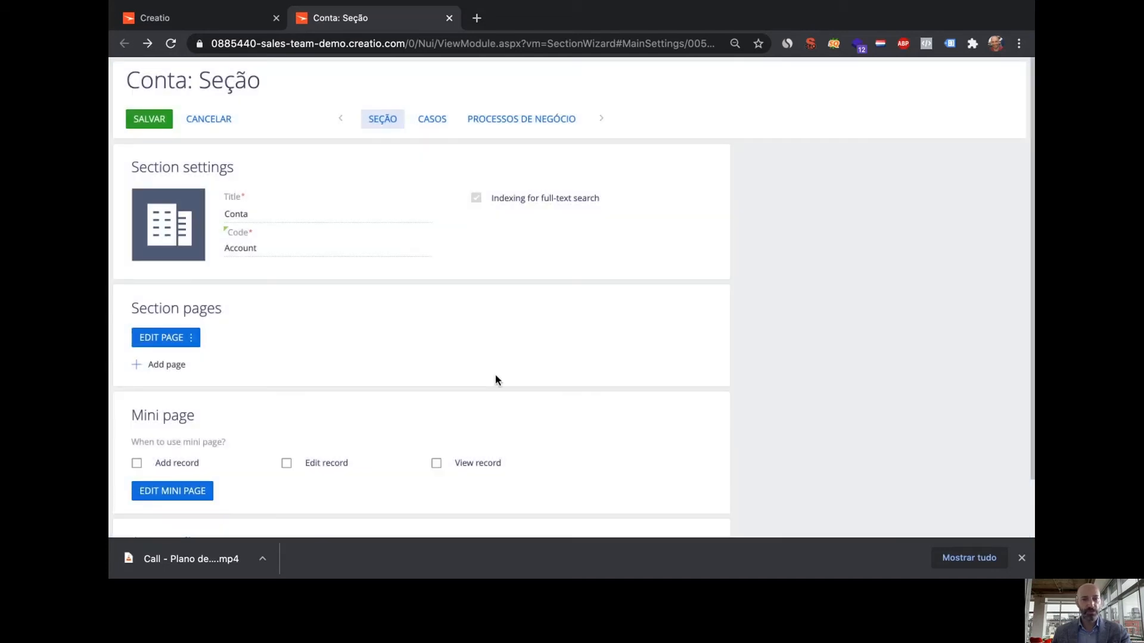
{"action": "left_click", "coordinate": [449, 18]}
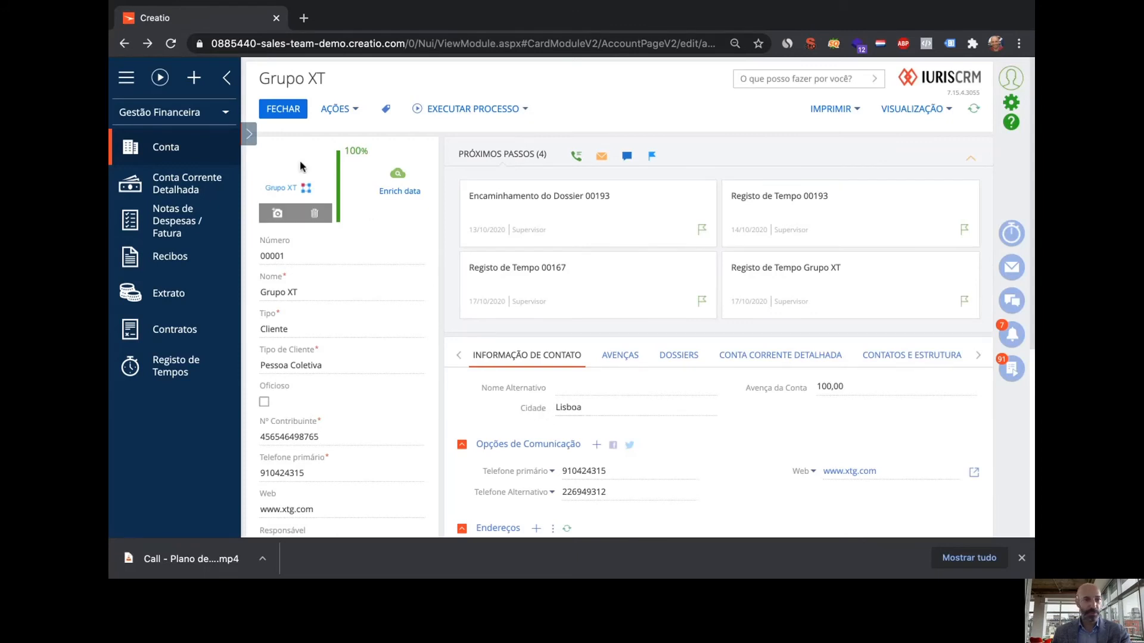
Reload the Grupo XT account to confirm postal code 1000-004, then go to Registo de Tempos
{"action": "left_click", "coordinate": [173, 45]}
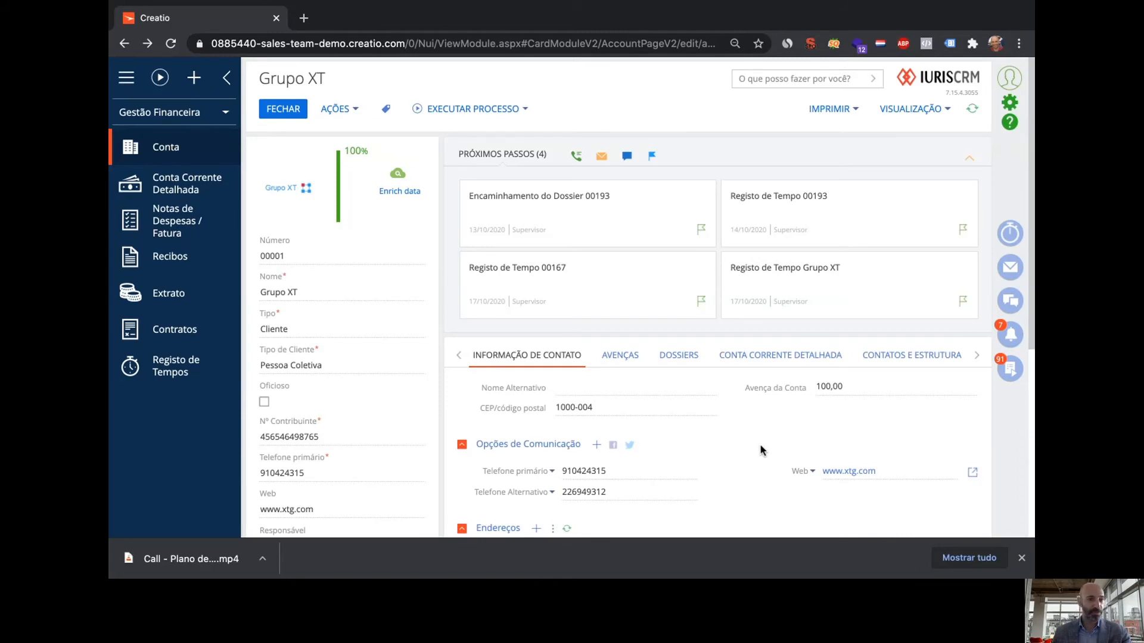
{"action": "left_click", "coordinate": [188, 376]}
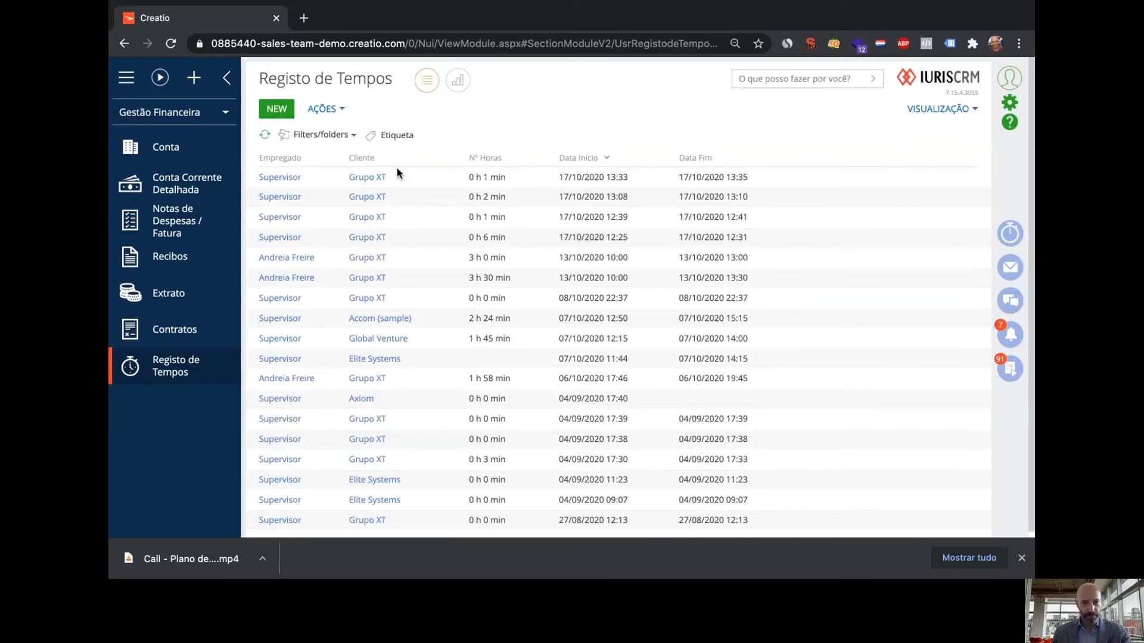
Open the newest Grupo XT time entry, dated 17/10/2020 13:33, keeping newest-first order
{"action": "left_click", "coordinate": [603, 159]}
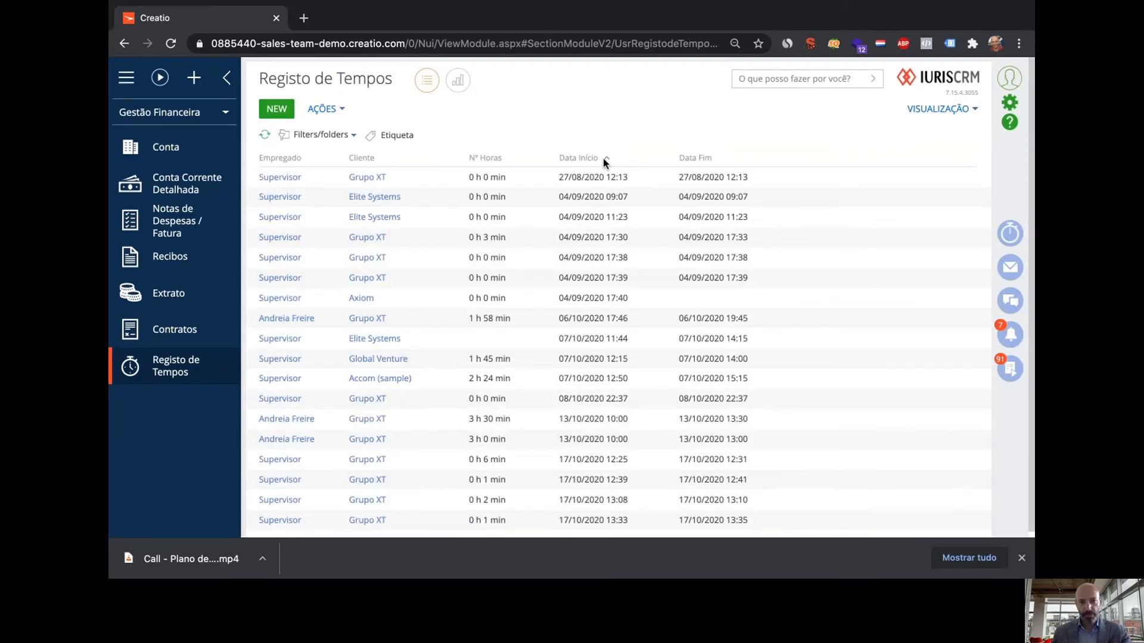
{"action": "left_click", "coordinate": [603, 158]}
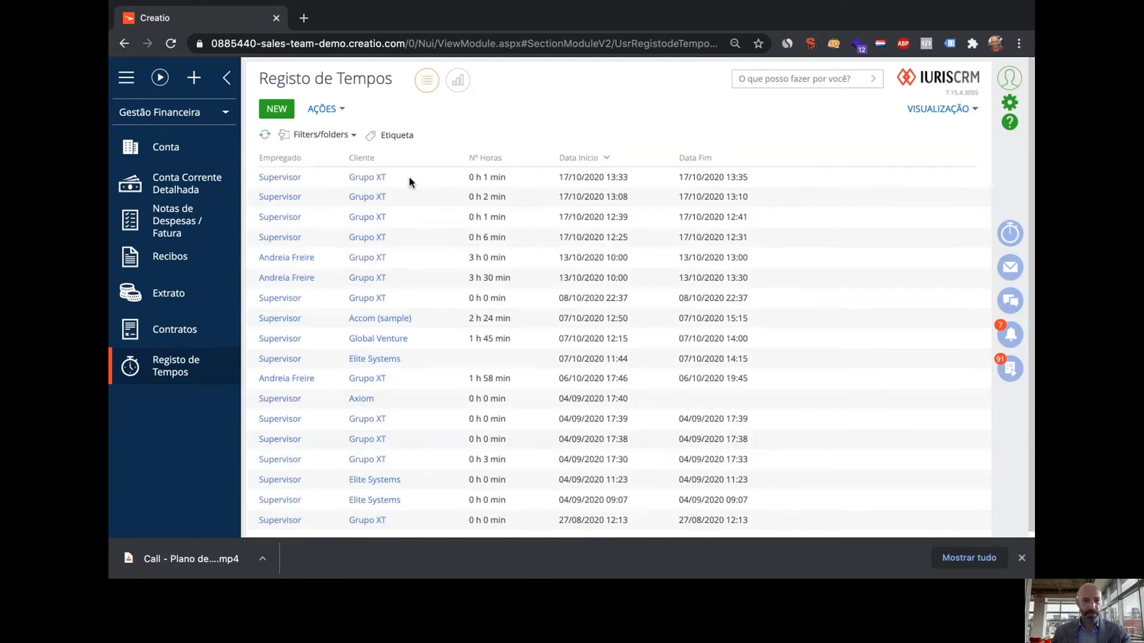
{"action": "double_click", "coordinate": [409, 177]}
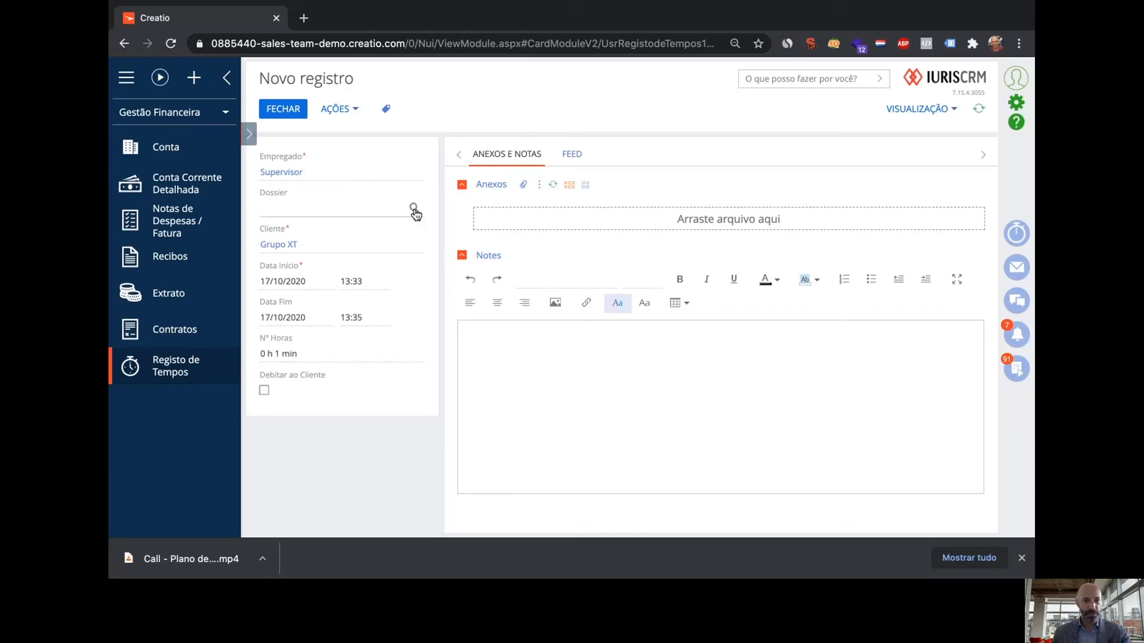
Link the entry to dossier 00192, mark it Debitar ao Cliente, then save and close
{"action": "left_click", "coordinate": [414, 209]}
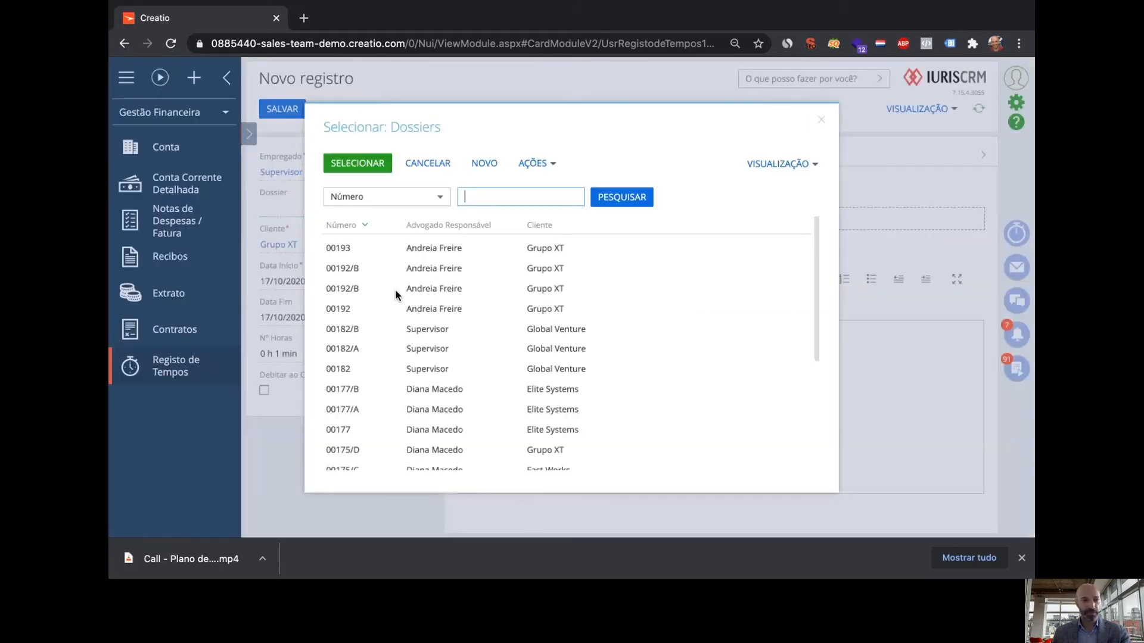
{"action": "left_click", "coordinate": [348, 309]}
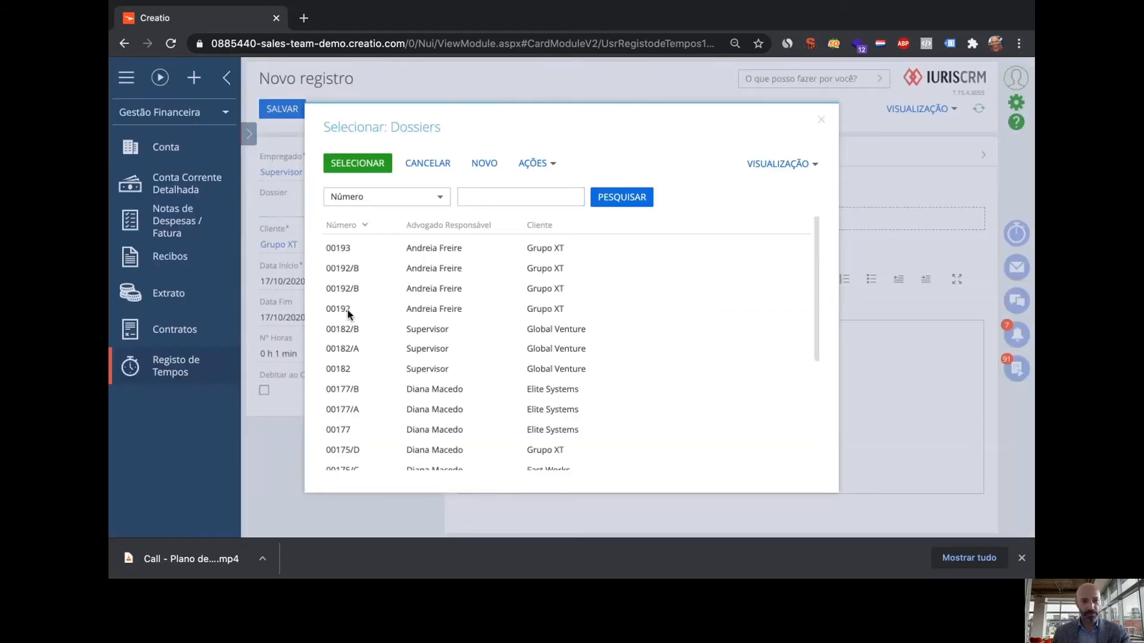
{"action": "double_click", "coordinate": [348, 310]}
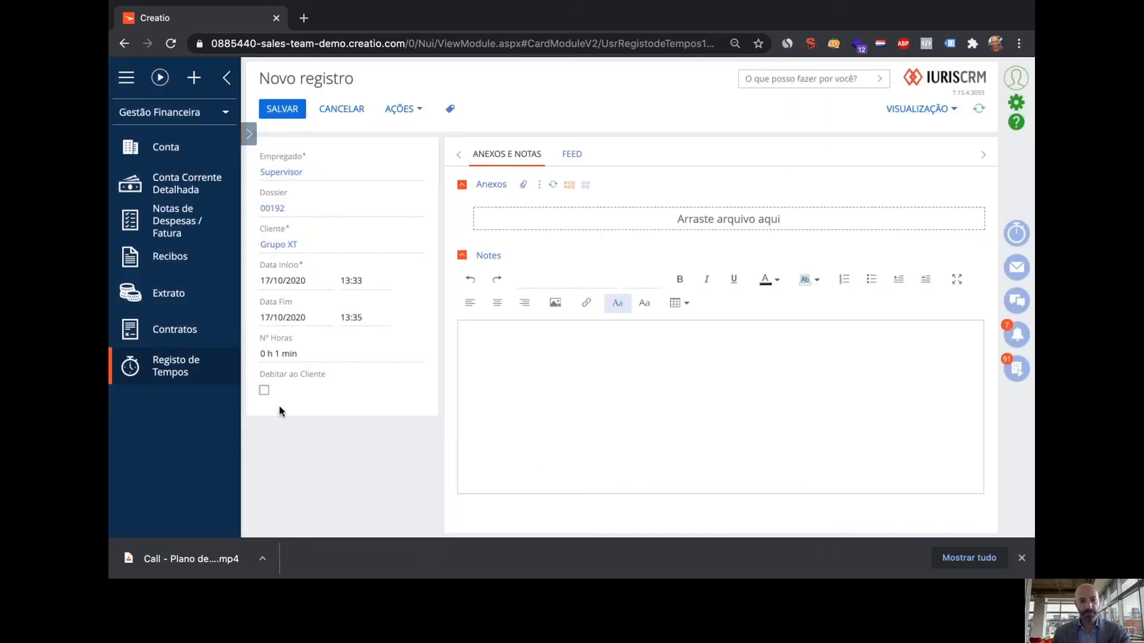
{"action": "left_click", "coordinate": [264, 390]}
{"action": "left_click", "coordinate": [284, 110]}
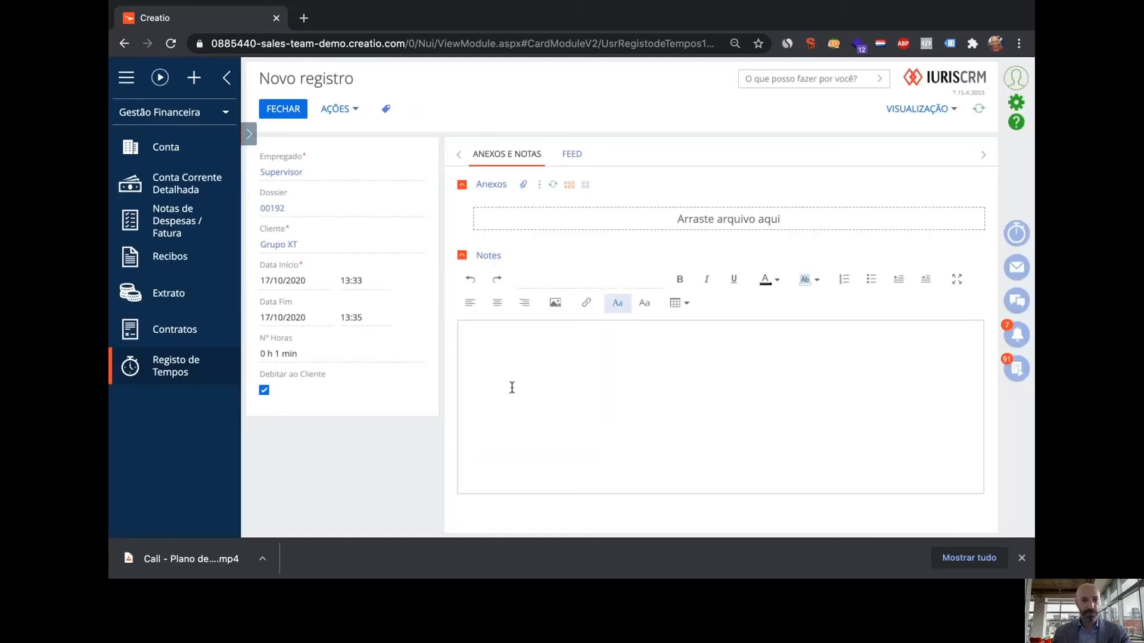
{"action": "left_click", "coordinate": [283, 108]}
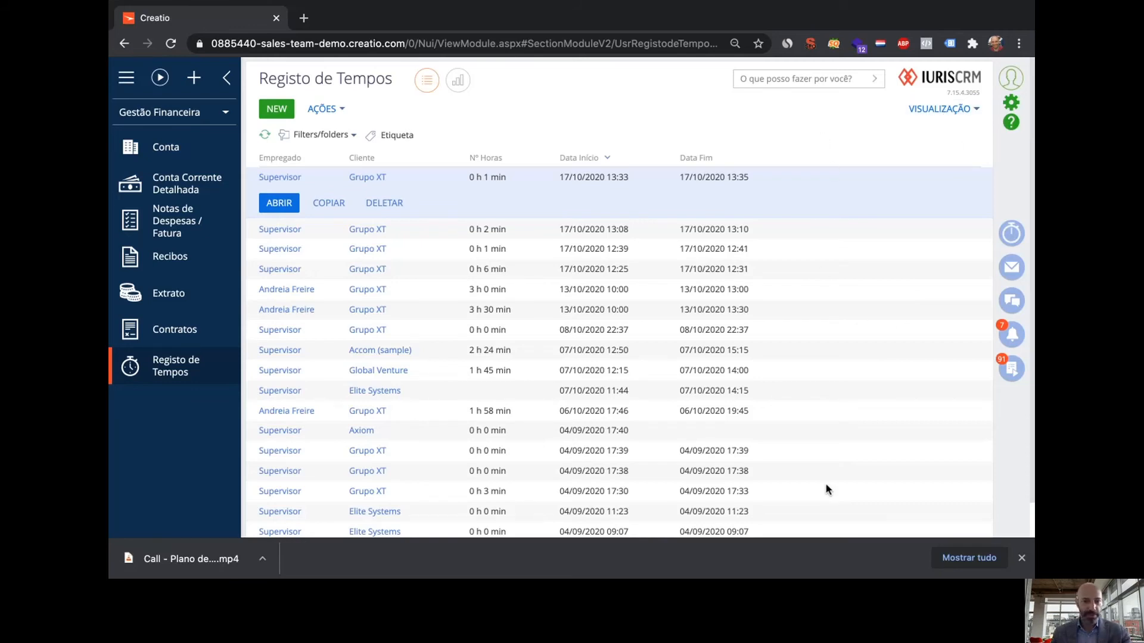
In the list's column setup, add a Data Fim column
{"action": "left_click", "coordinate": [947, 114]}
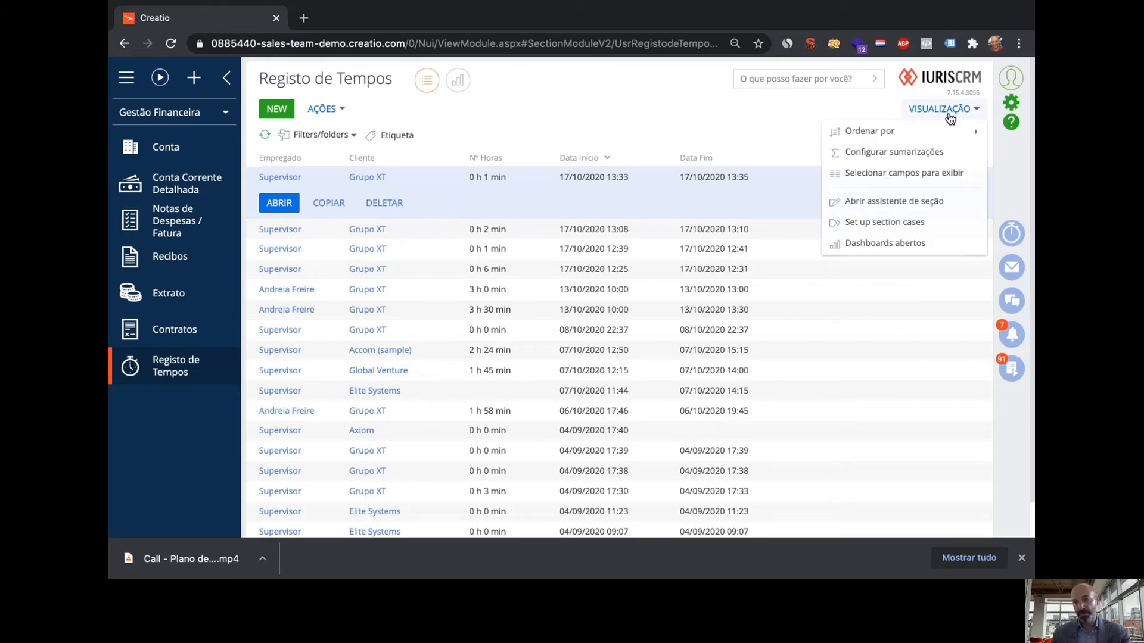
{"action": "left_click", "coordinate": [918, 172]}
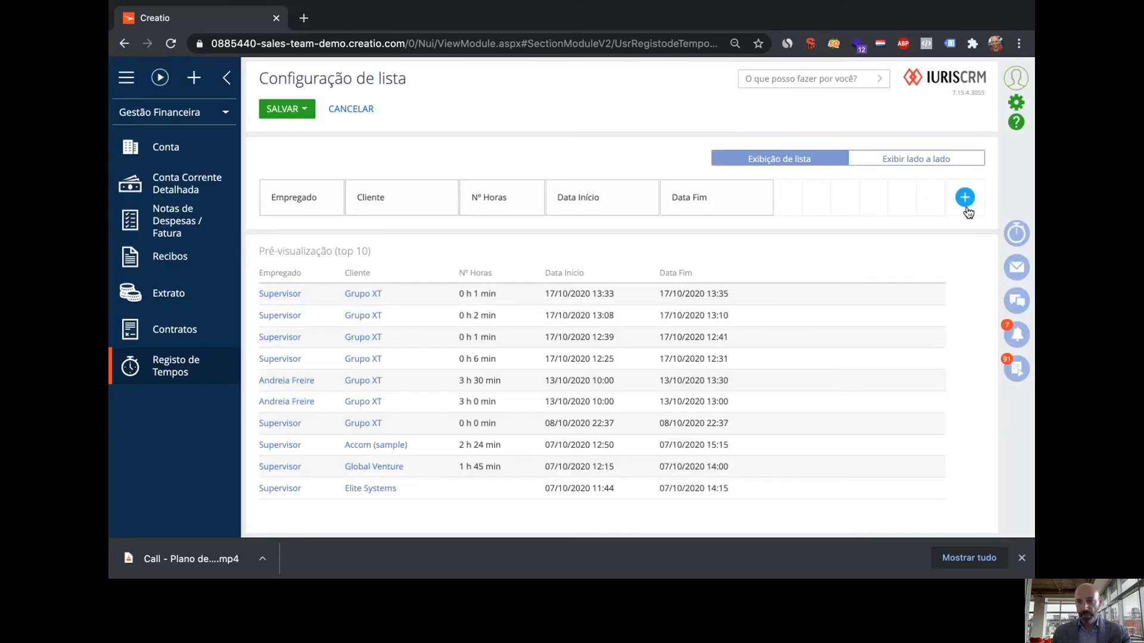
{"action": "left_click", "coordinate": [964, 199]}
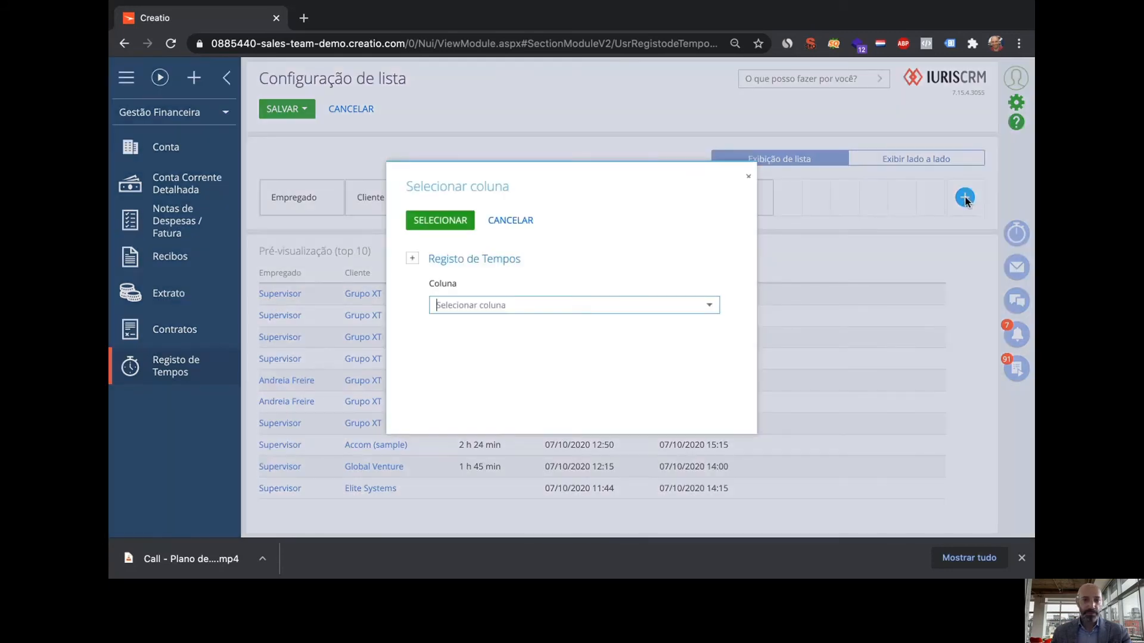
{"action": "left_click", "coordinate": [500, 305]}
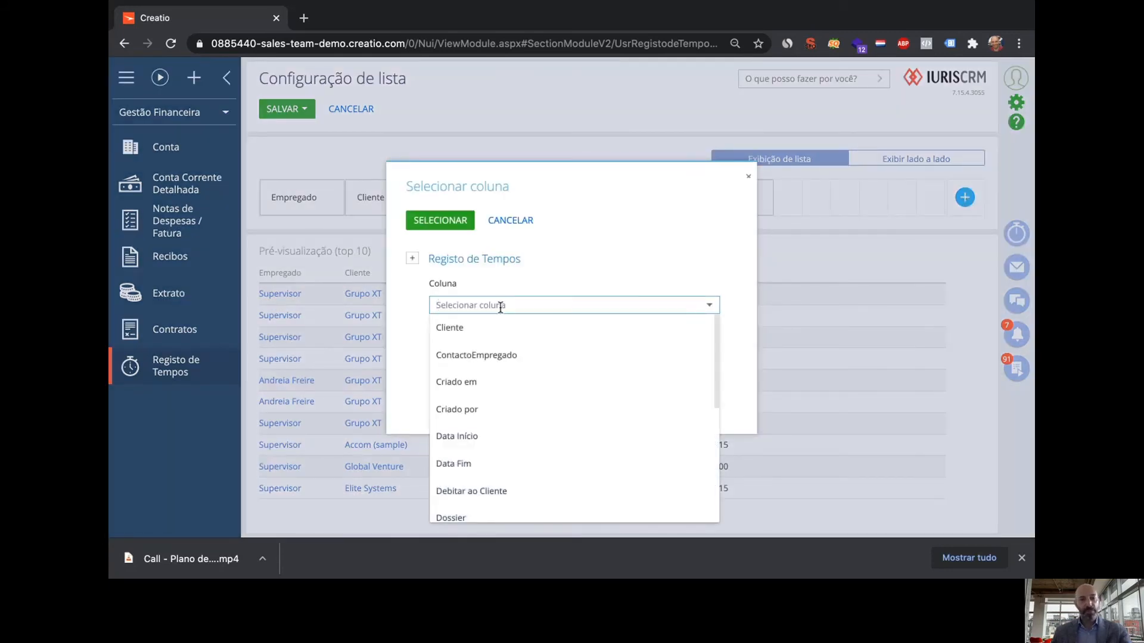
{"action": "left_click", "coordinate": [482, 465]}
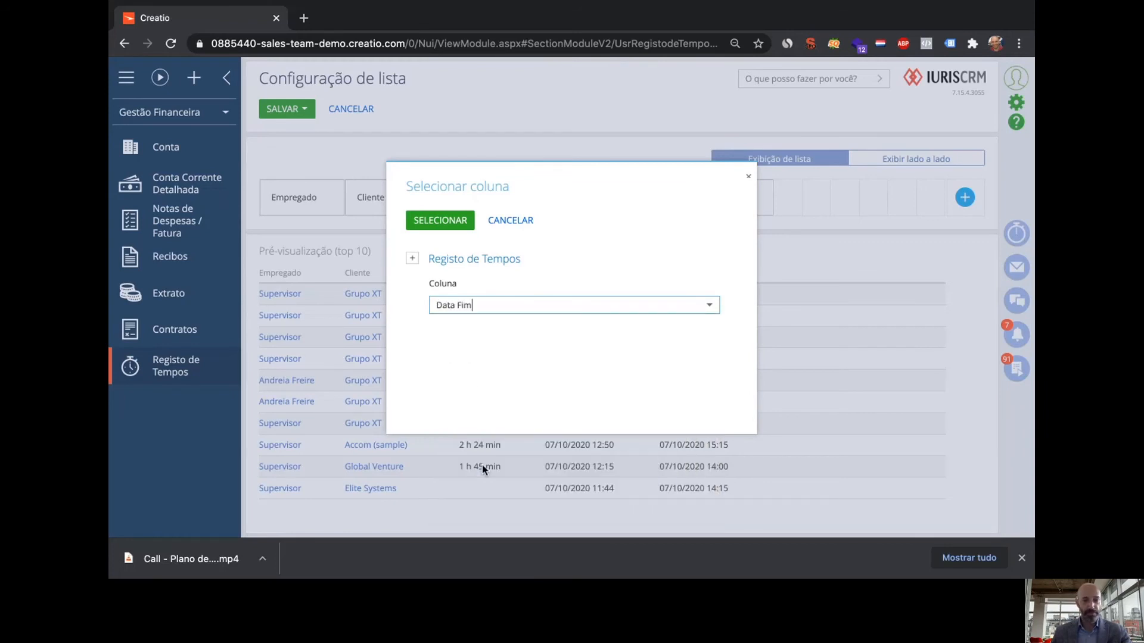
{"action": "left_click", "coordinate": [440, 221]}
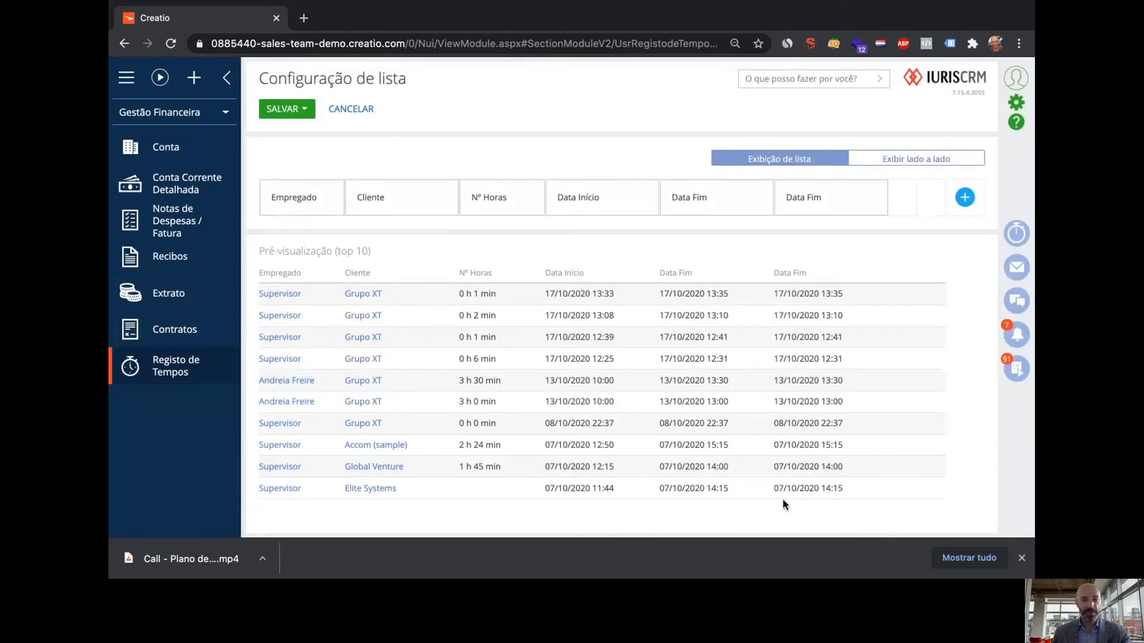
Remove that Data Fim column, add Data Fim again, and save the column layout
{"action": "mouse_move", "coordinate": [842, 192]}
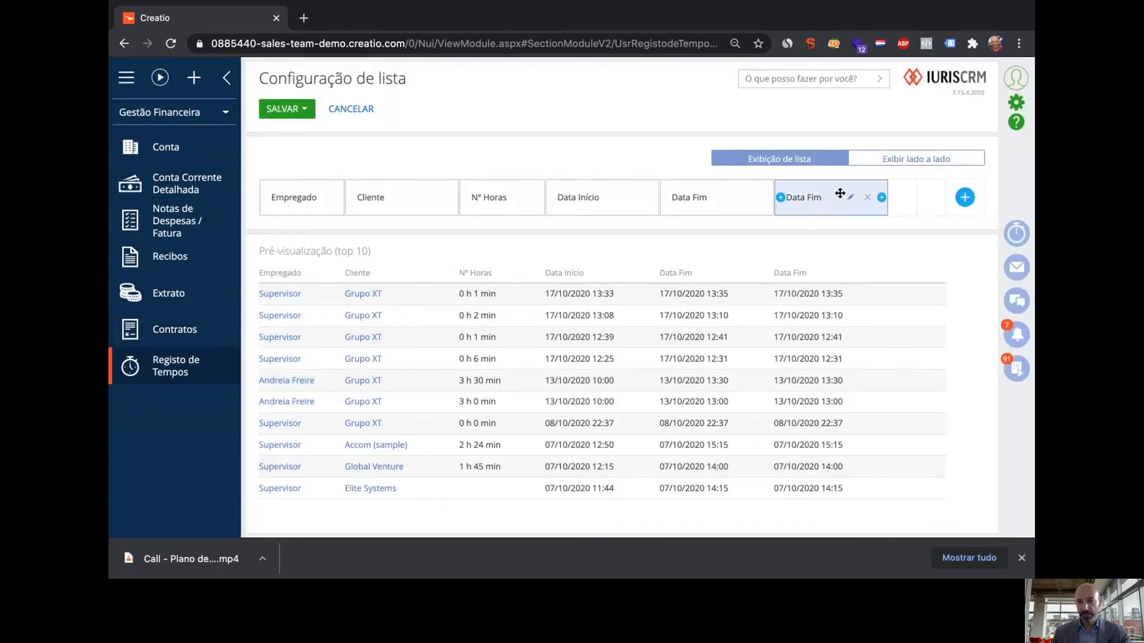
{"action": "left_click", "coordinate": [867, 202]}
{"action": "left_click", "coordinate": [965, 197]}
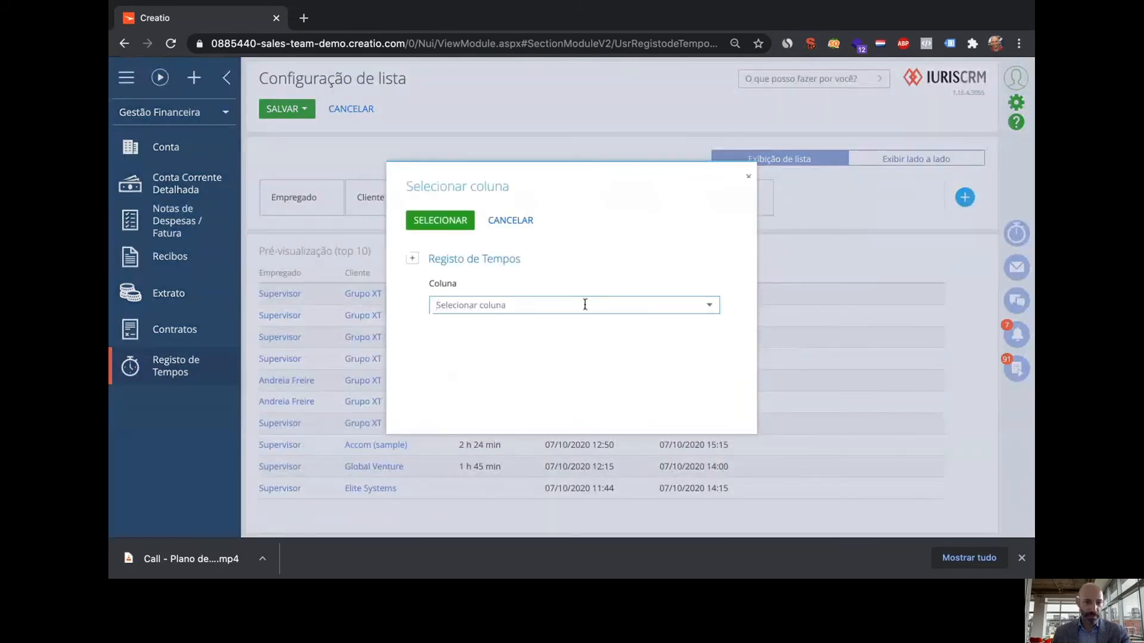
{"action": "left_click", "coordinate": [584, 304]}
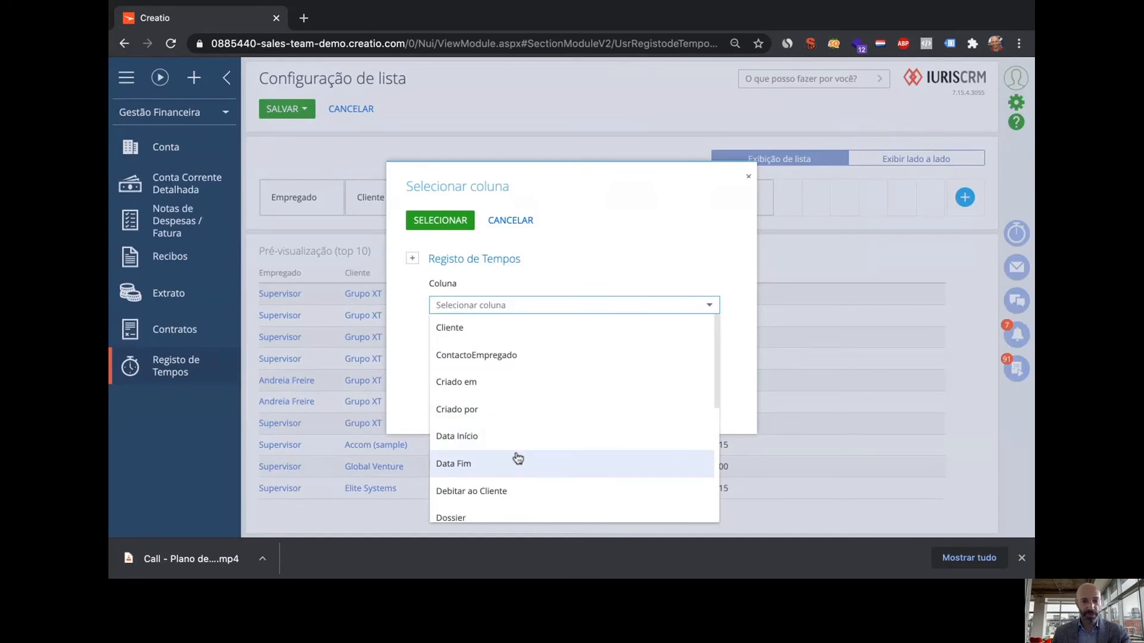
{"action": "left_click", "coordinate": [513, 461]}
{"action": "left_click", "coordinate": [447, 222]}
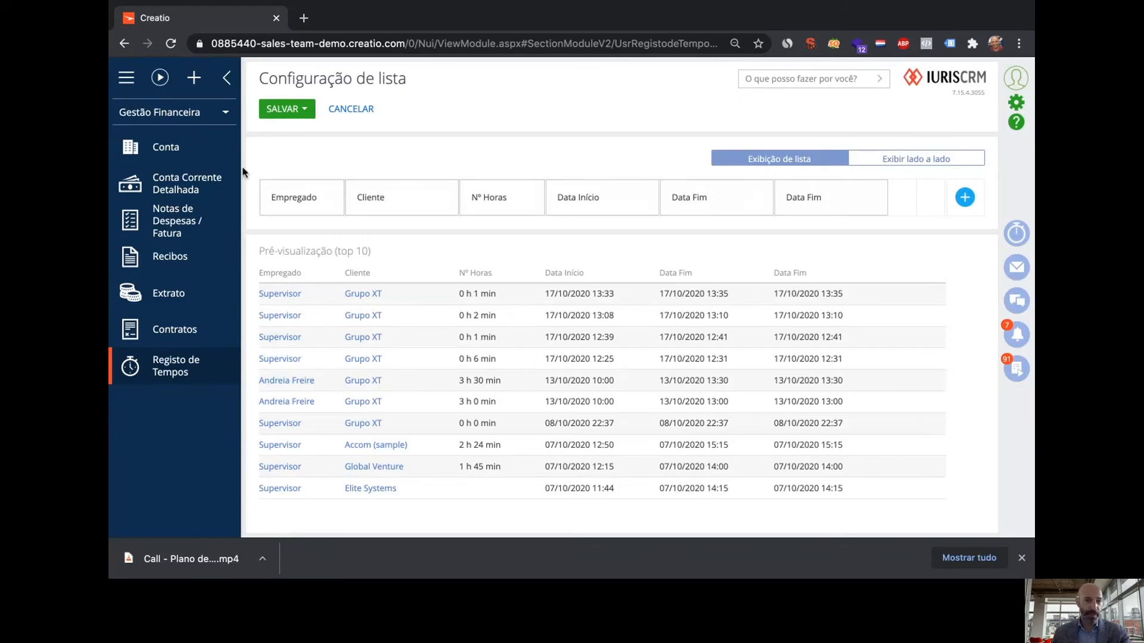
{"action": "left_click", "coordinate": [272, 114]}
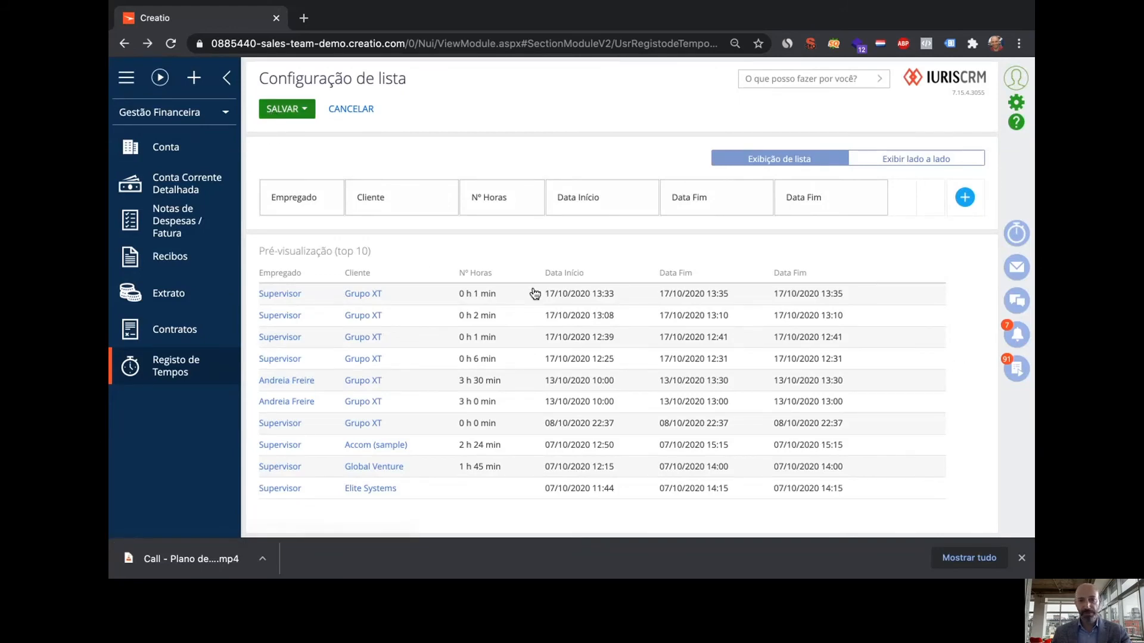
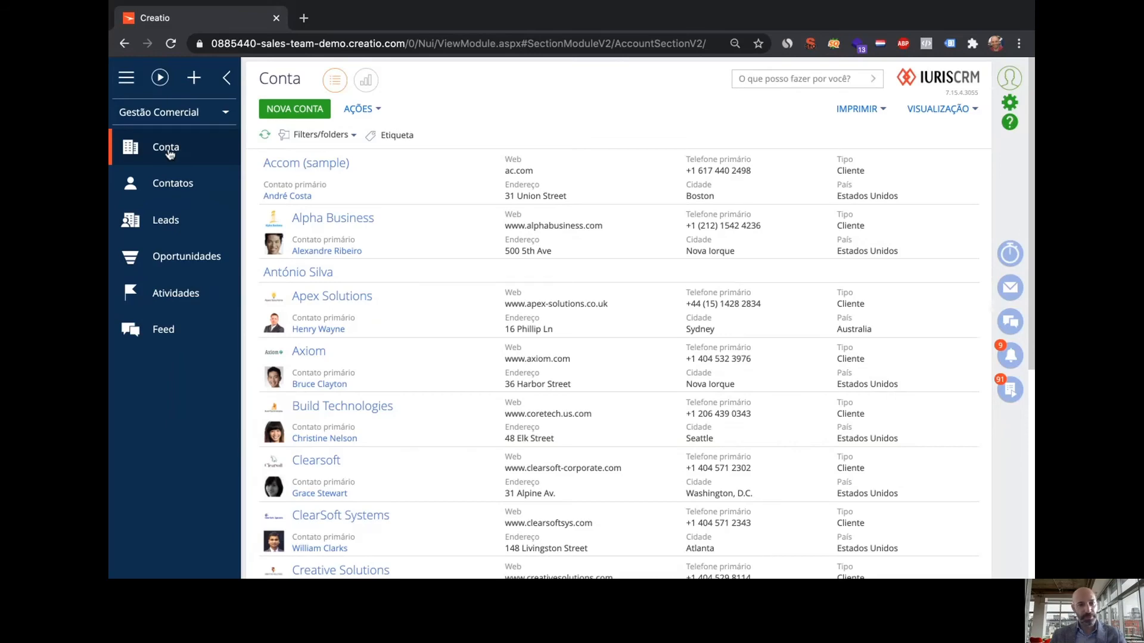
Go from Contatos to the Leads section and start a new lead with NOVO LEAD
{"action": "left_click", "coordinate": [166, 185]}
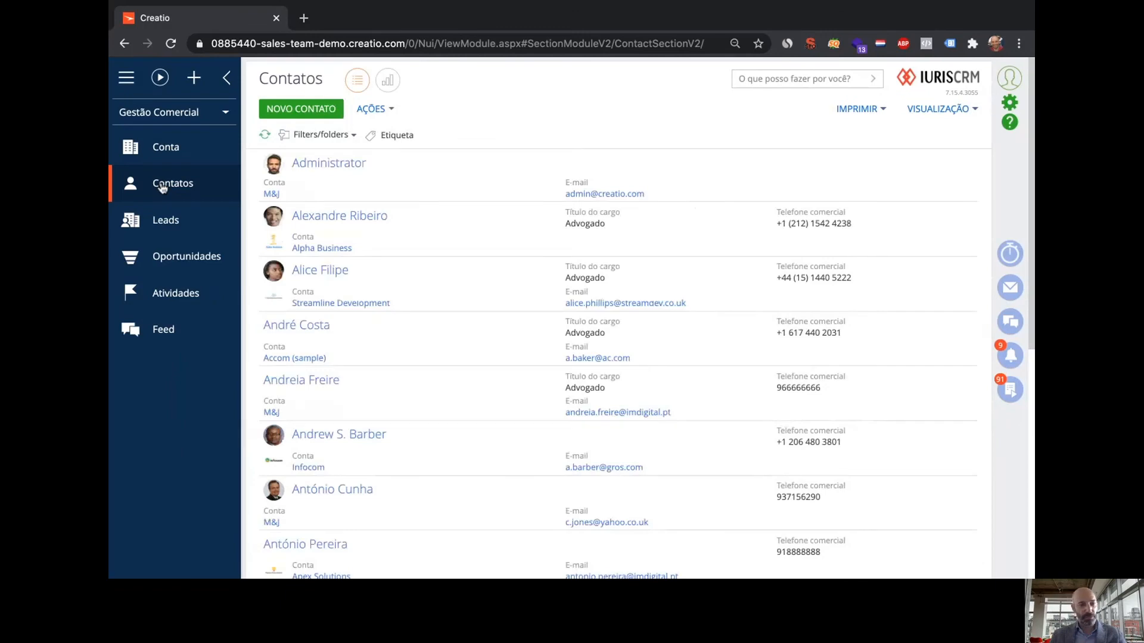
{"action": "left_click", "coordinate": [168, 225]}
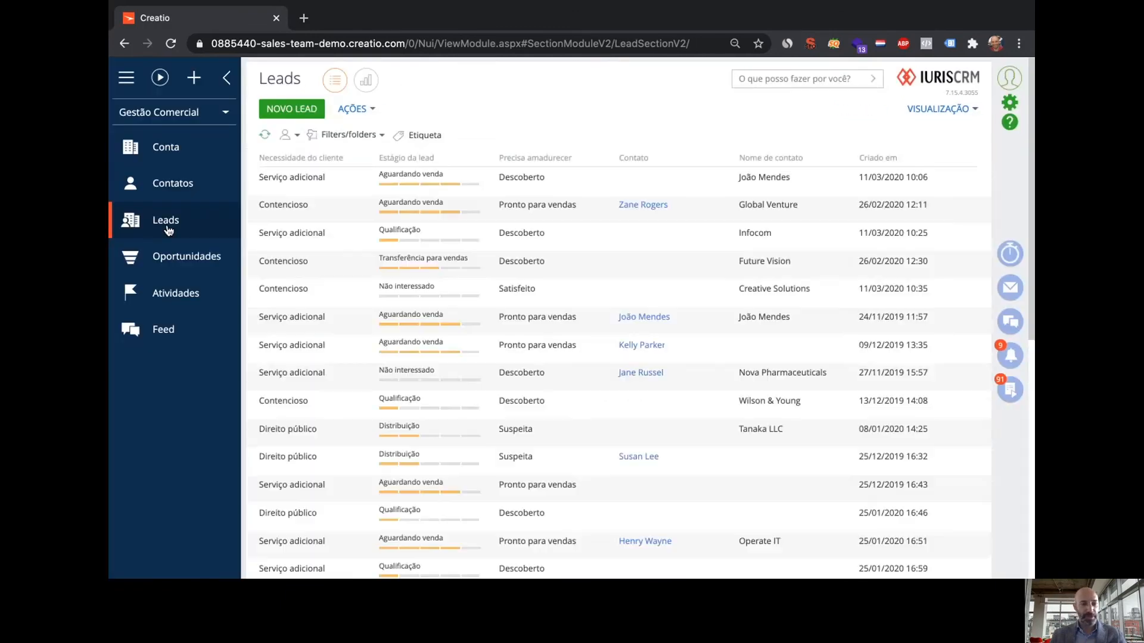
{"action": "left_click", "coordinate": [302, 110]}
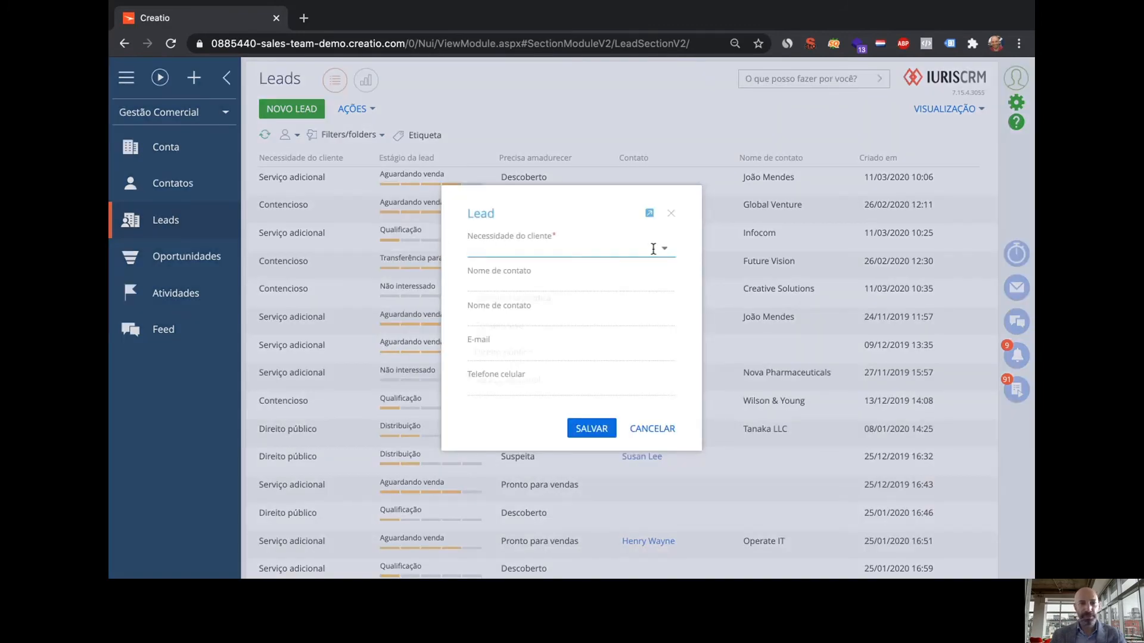
Save a Consultoria jurídica lead with the contact's full name, e-mail address and mobile number
{"action": "left_click", "coordinate": [652, 249]}
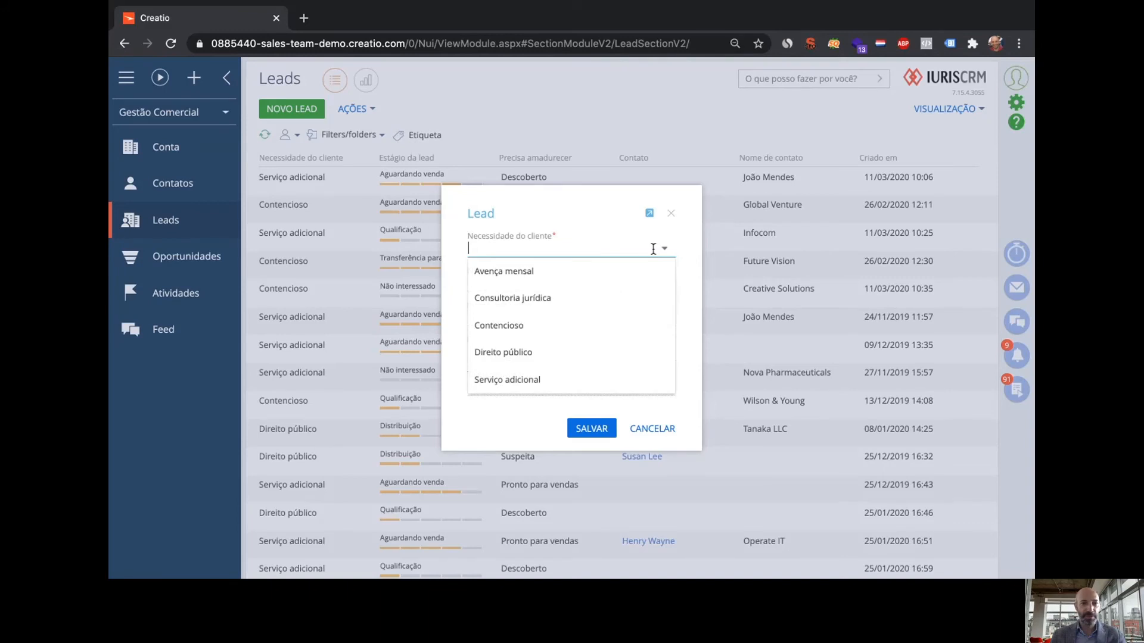
{"action": "left_click", "coordinate": [576, 298]}
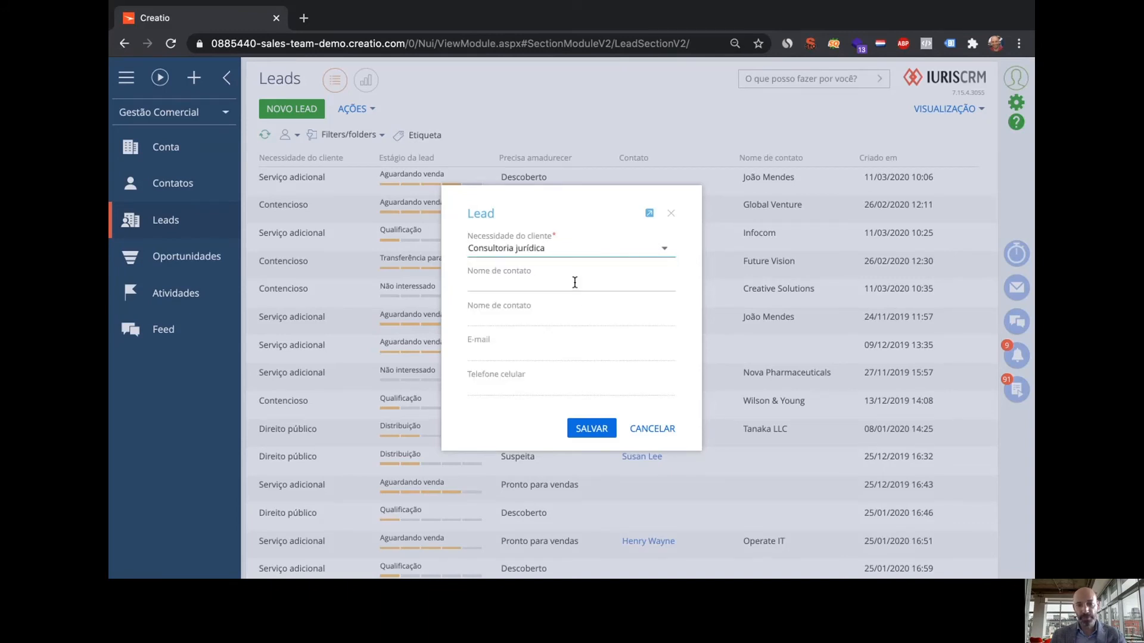
{"action": "left_click", "coordinate": [576, 283]}
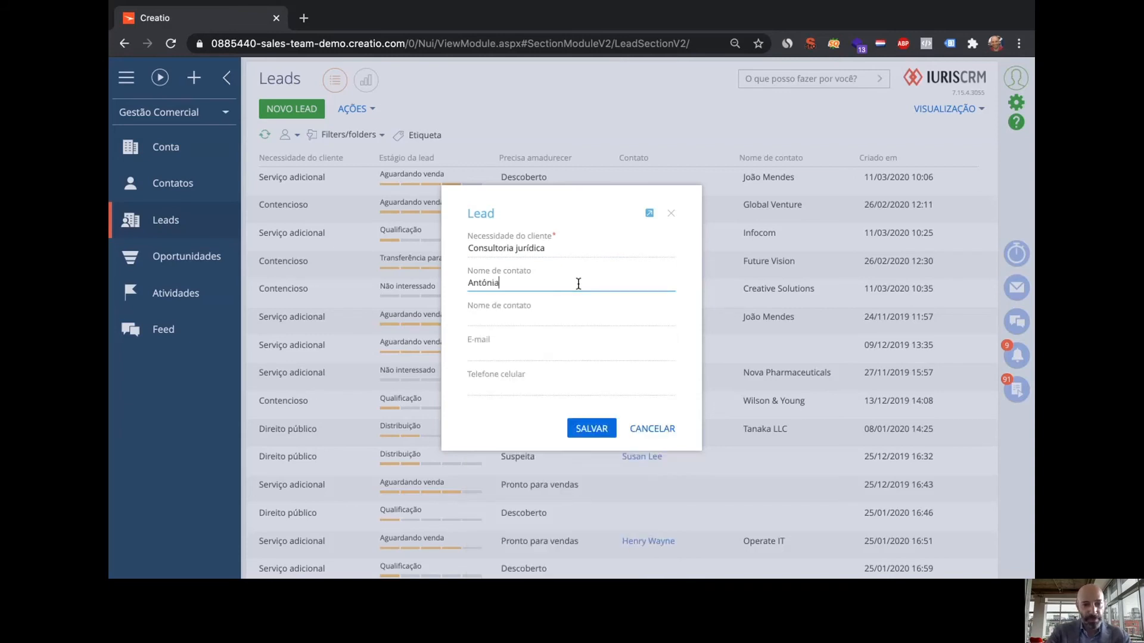
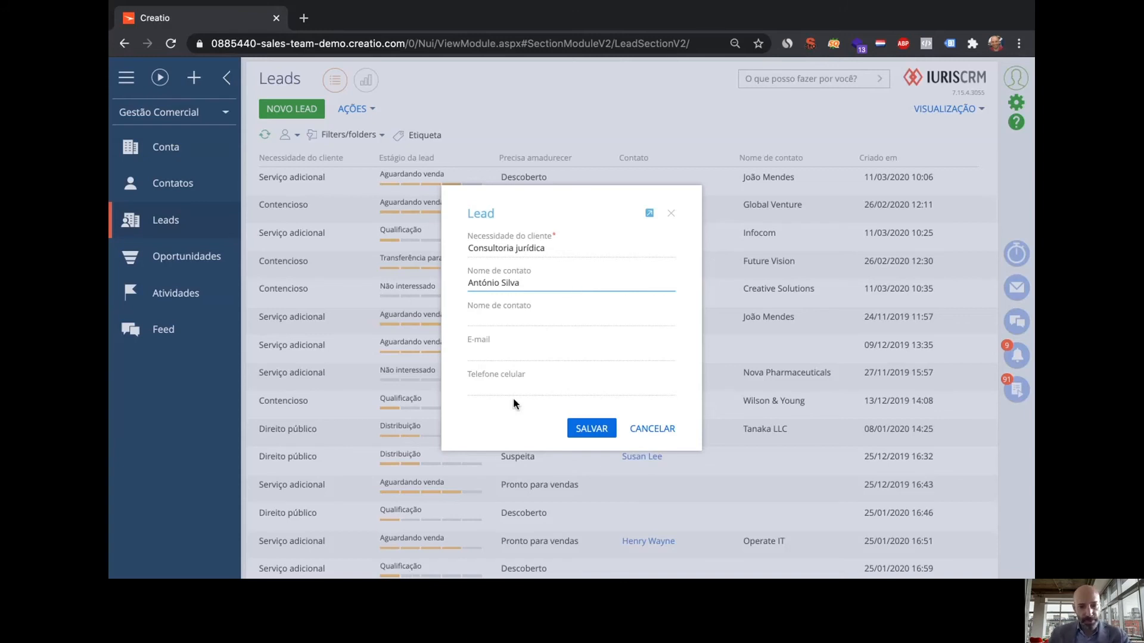
{"action": "left_click", "coordinate": [530, 355]}
{"action": "type", "text": "nun"}
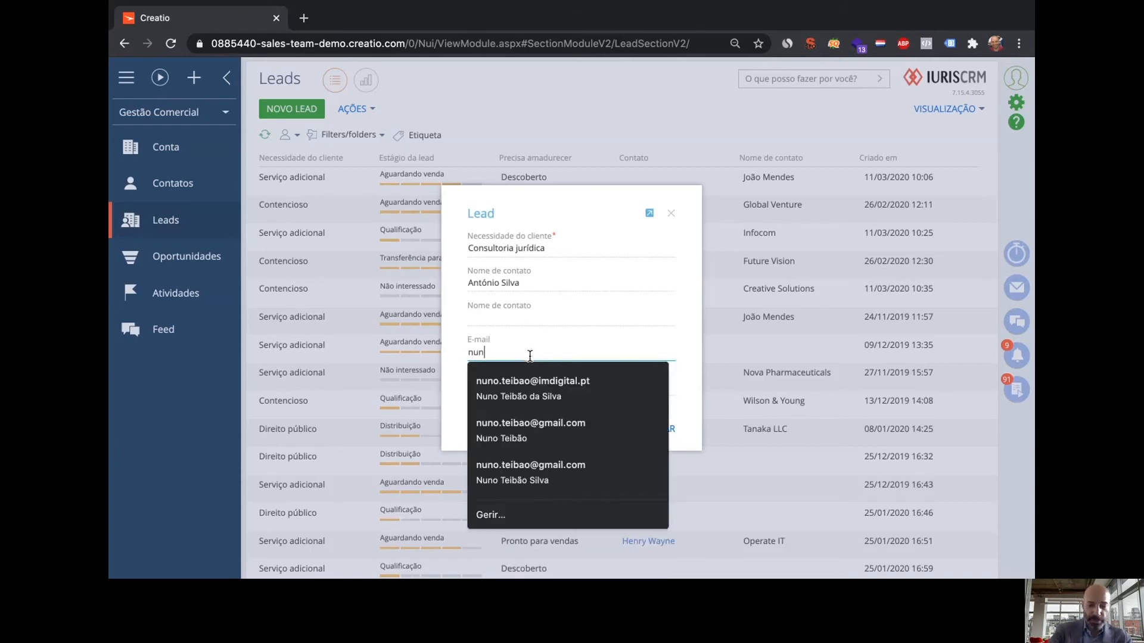
{"action": "key", "text": "BackSpace"}
{"action": "key", "text": "BackSpace"}
{"action": "key", "text": "BackSpace"}
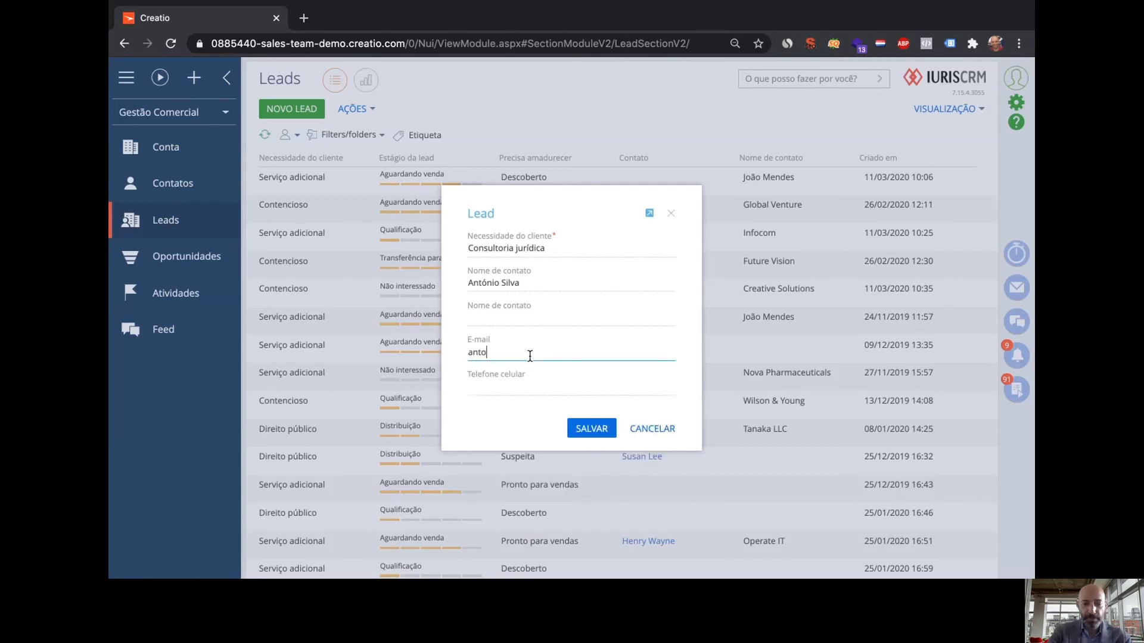
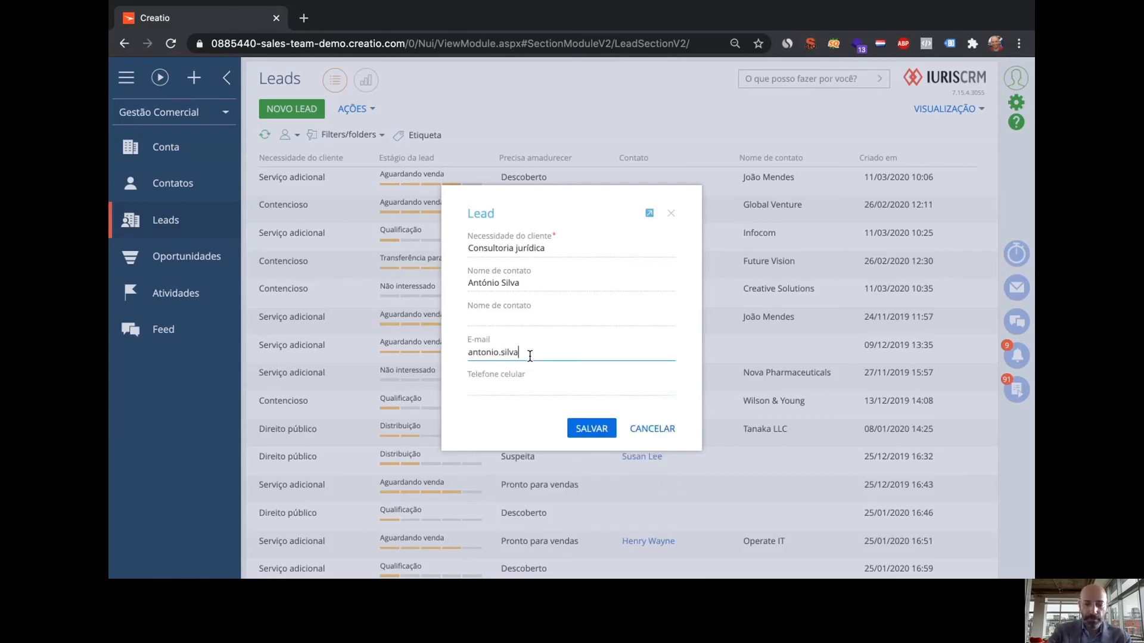
{"action": "key", "text": "Tab"}
{"action": "type", "text": "9"}
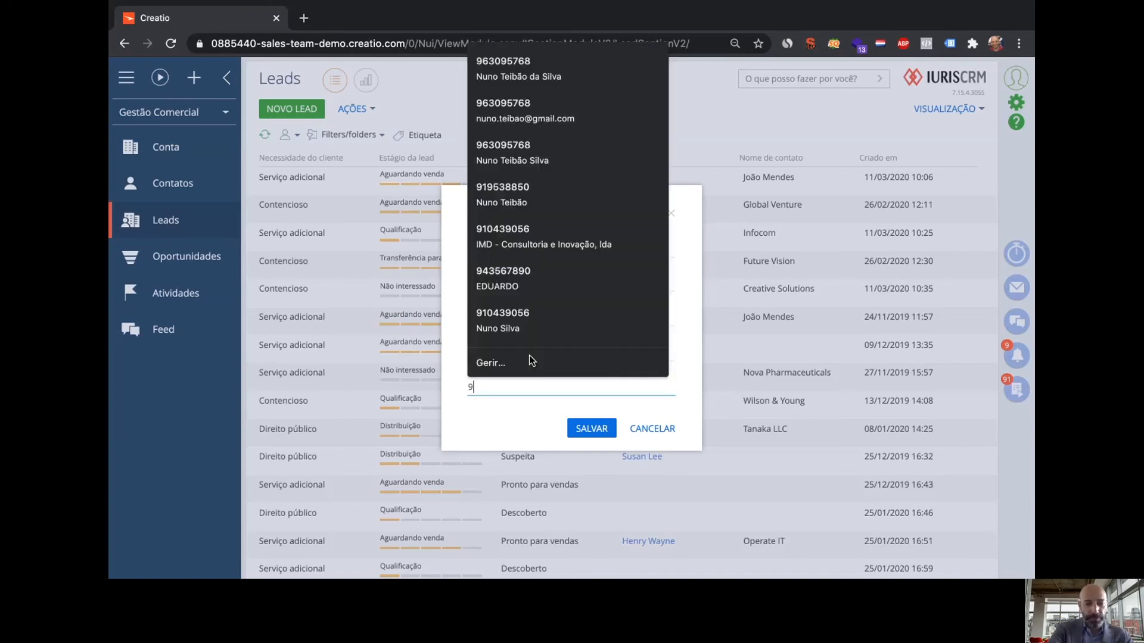
{"action": "type", "text": "66666666"}
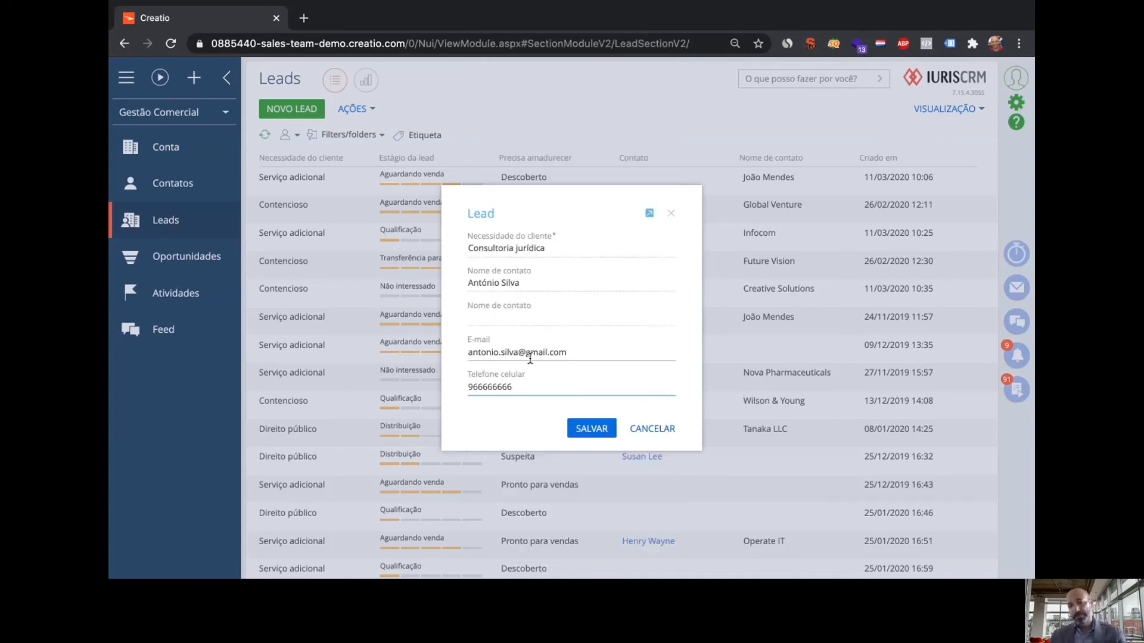
{"action": "left_click", "coordinate": [588, 426]}
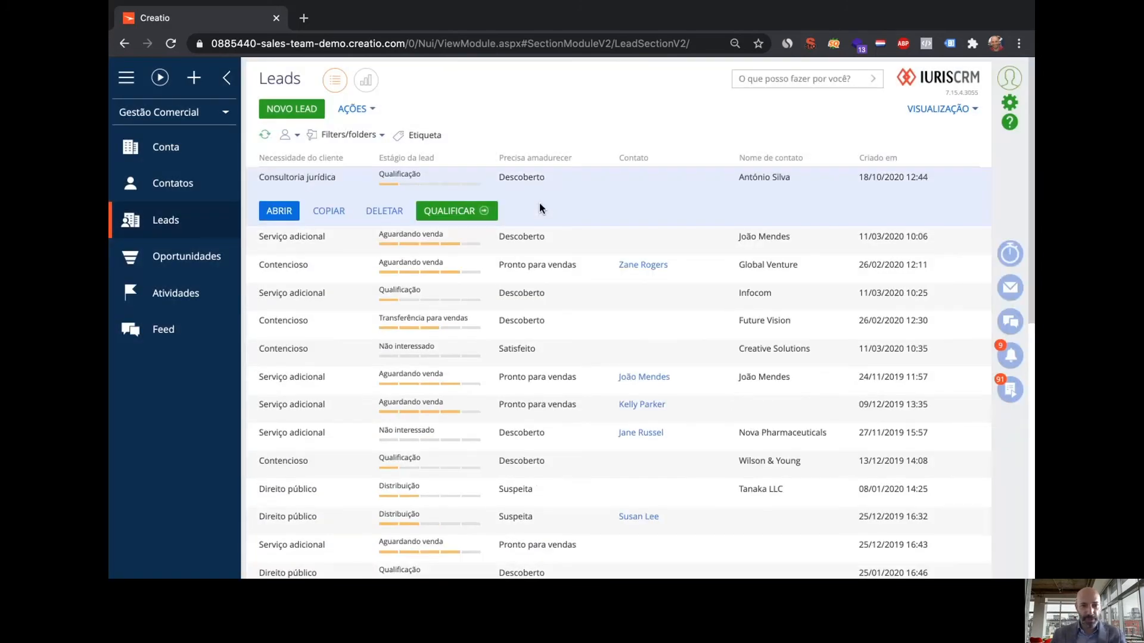
View the new Consultoria jurídica lead's record, then go to the Oportunidades list
{"action": "double_click", "coordinate": [608, 199]}
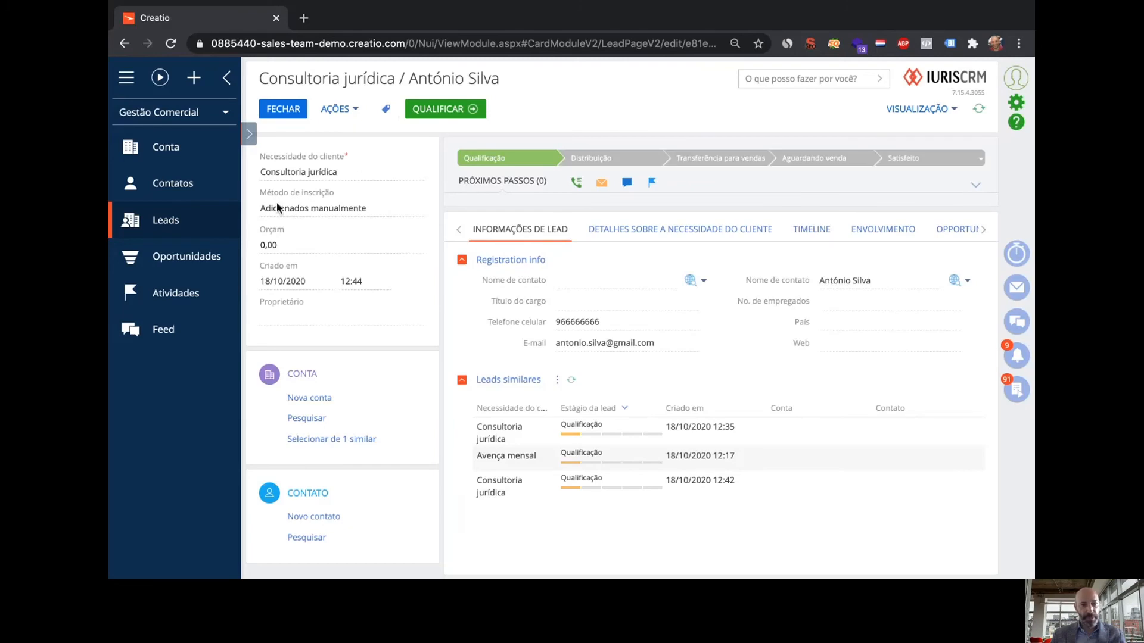
{"action": "left_click", "coordinate": [178, 257]}
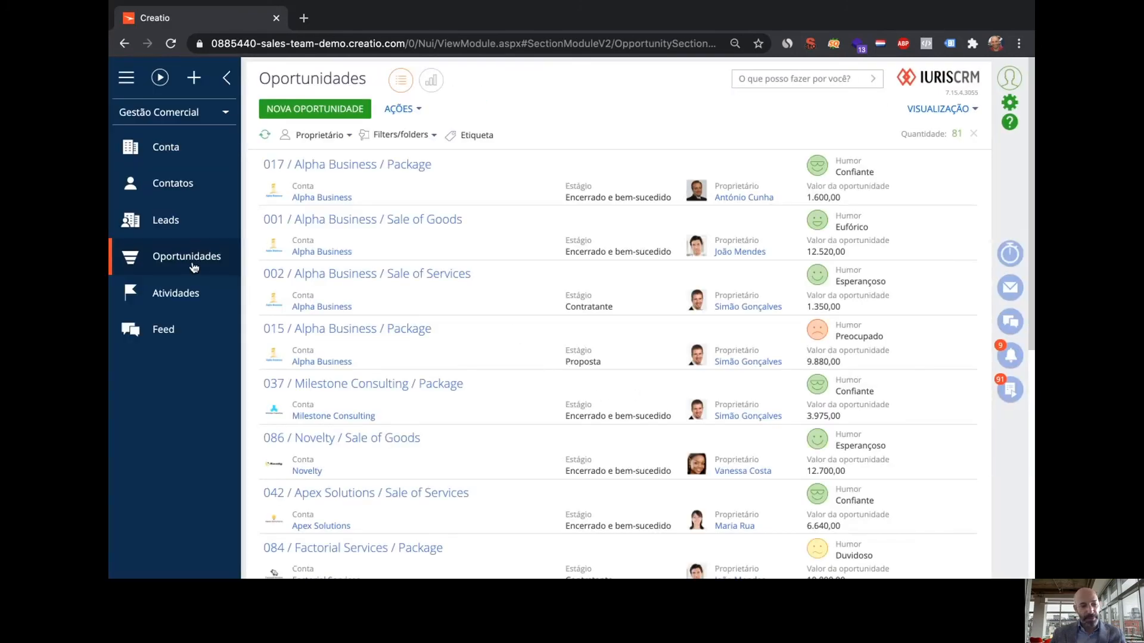
View the 017 / Alpha Business / Package opportunity, then switch to the Atividades calendar
{"action": "double_click", "coordinate": [495, 179]}
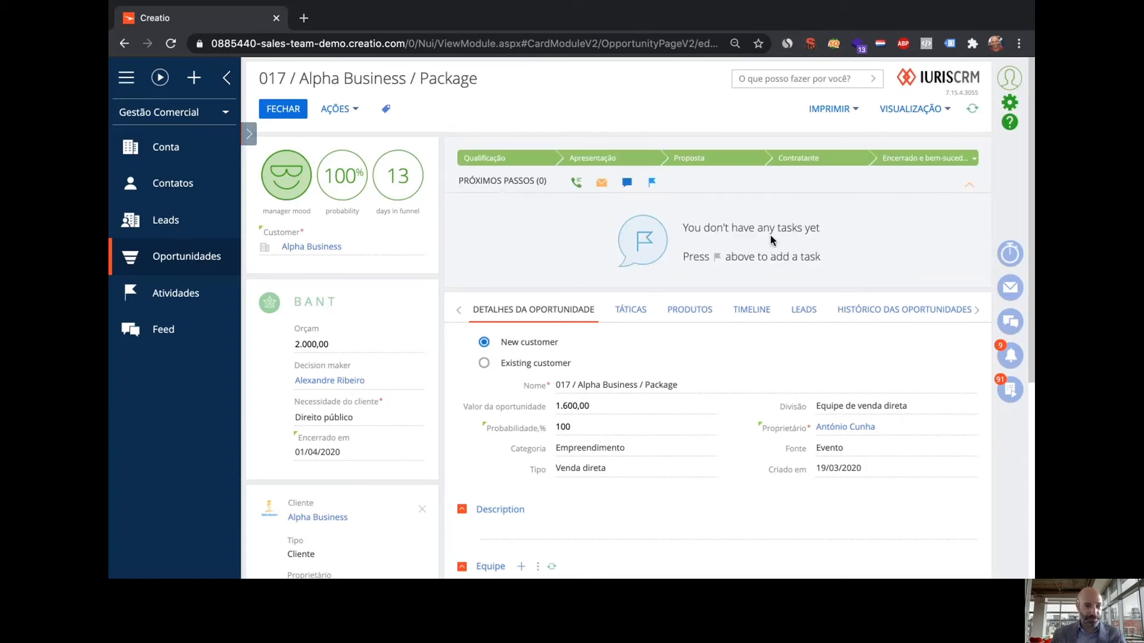
{"action": "left_click", "coordinate": [166, 294]}
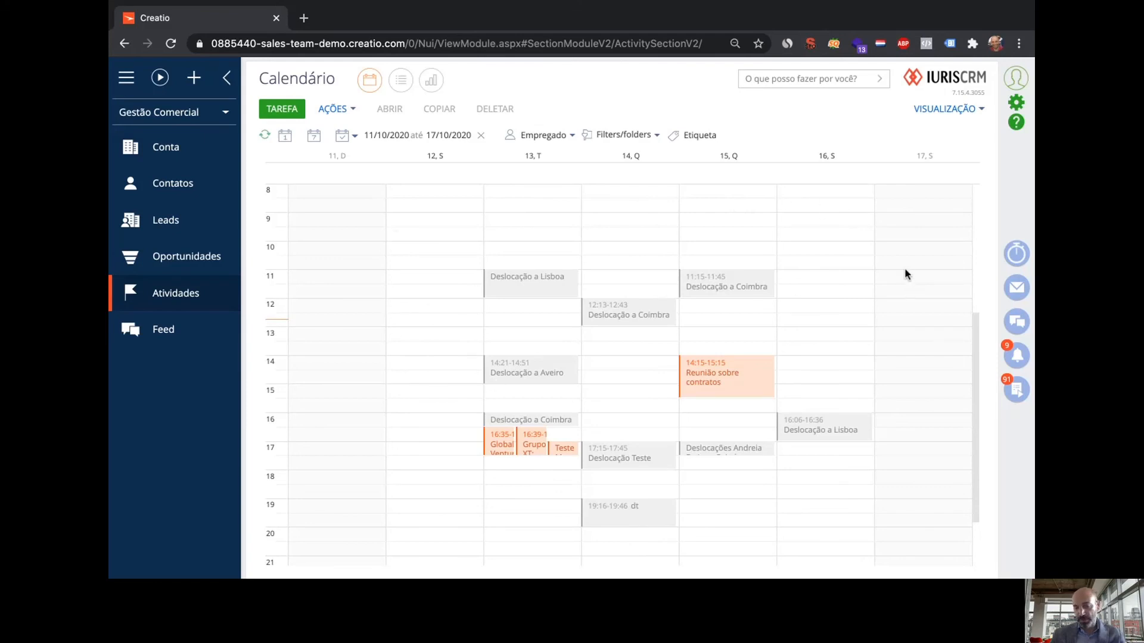
Filter the calendar's Empregado to Supervisor and start a new Tarefa
{"action": "left_click", "coordinate": [572, 135]}
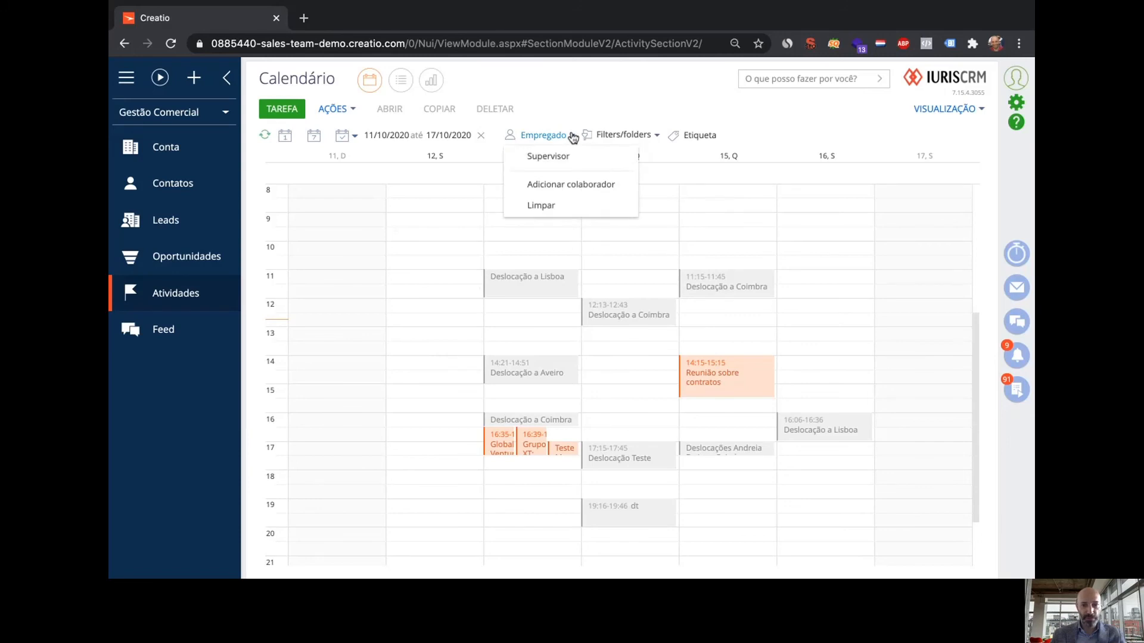
{"action": "left_click", "coordinate": [571, 156]}
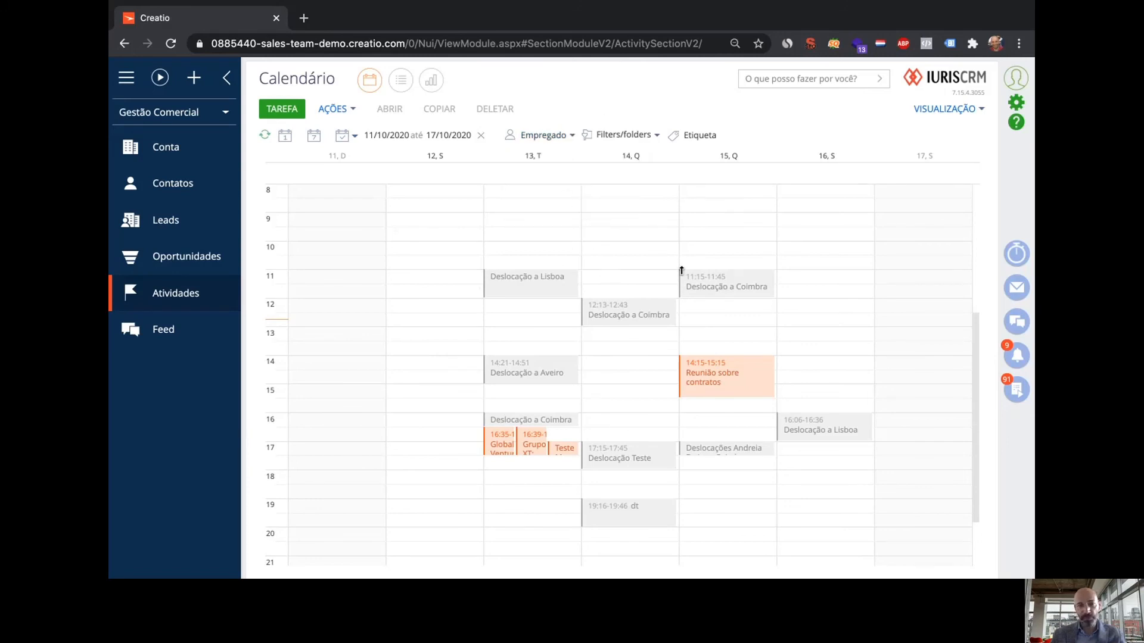
{"action": "left_click", "coordinate": [286, 113]}
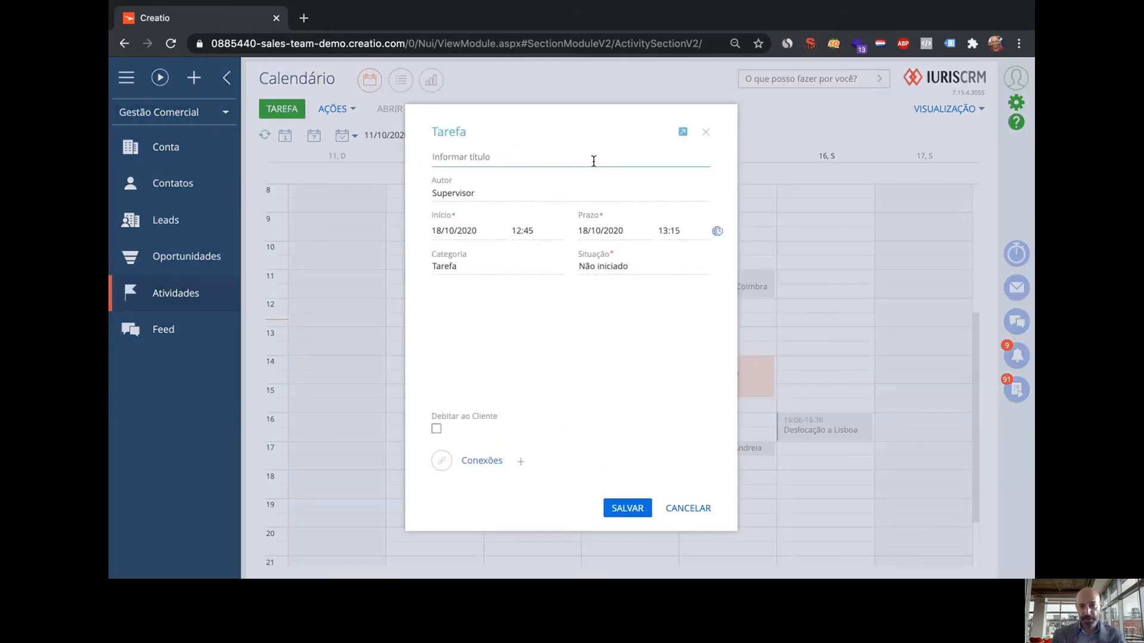
Make the task a Marcação titled 'Marcação Sr. Alexandre', linked to the chosen contact
{"action": "left_click", "coordinate": [558, 268]}
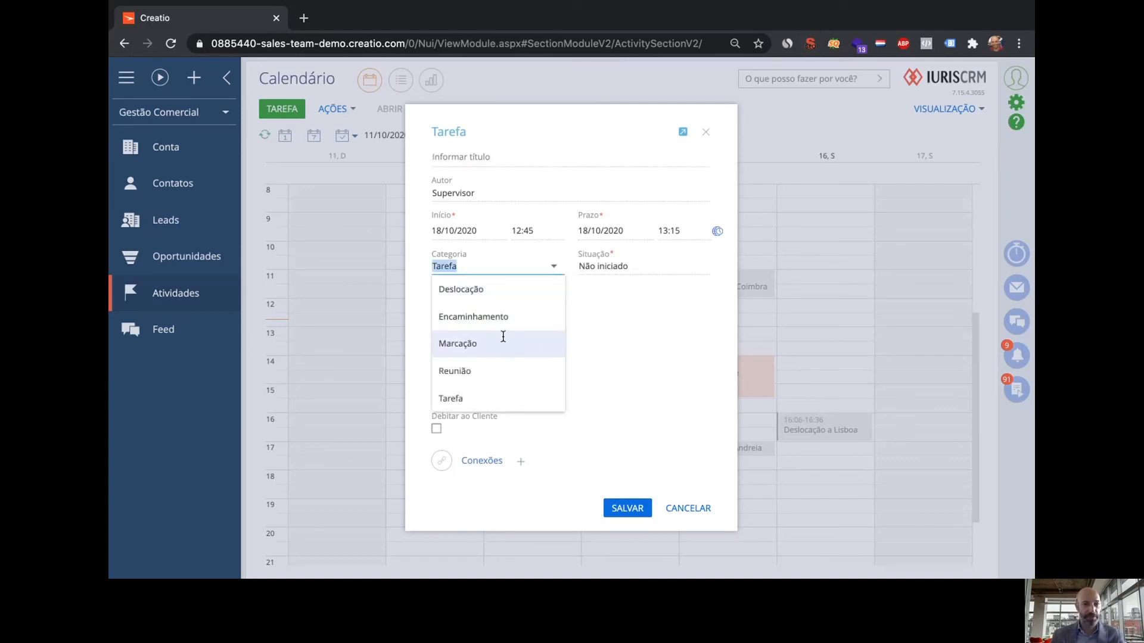
{"action": "left_click", "coordinate": [503, 340]}
{"action": "left_click", "coordinate": [514, 154]}
{"action": "type", "text": "M"}
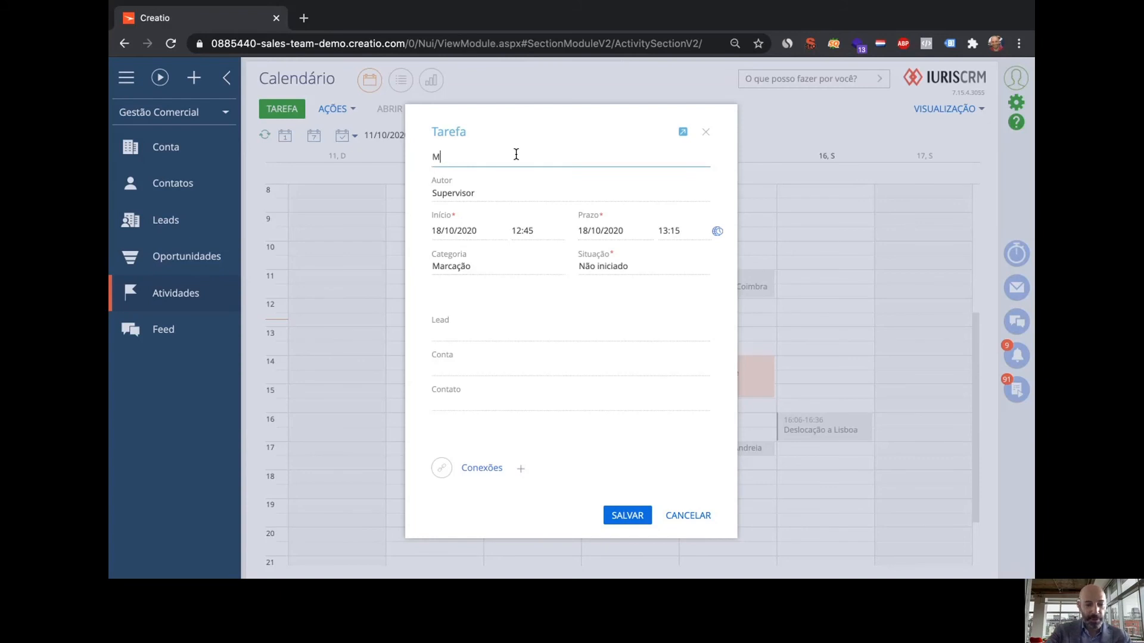
{"action": "type", "text": "arcação "}
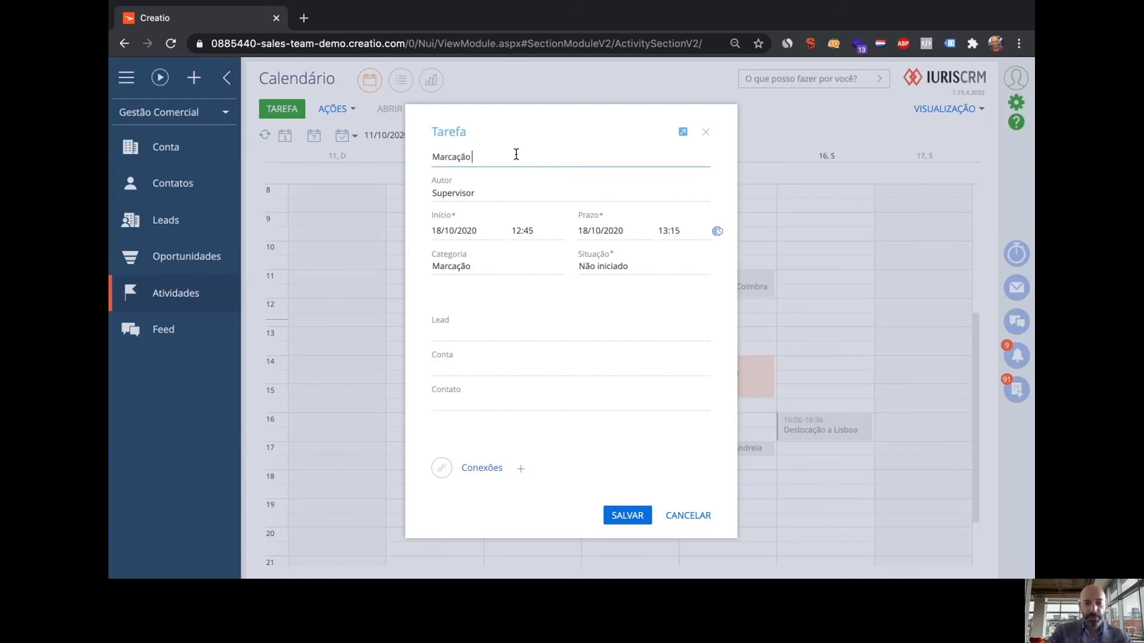
{"action": "type", "text": "Sr. A"}
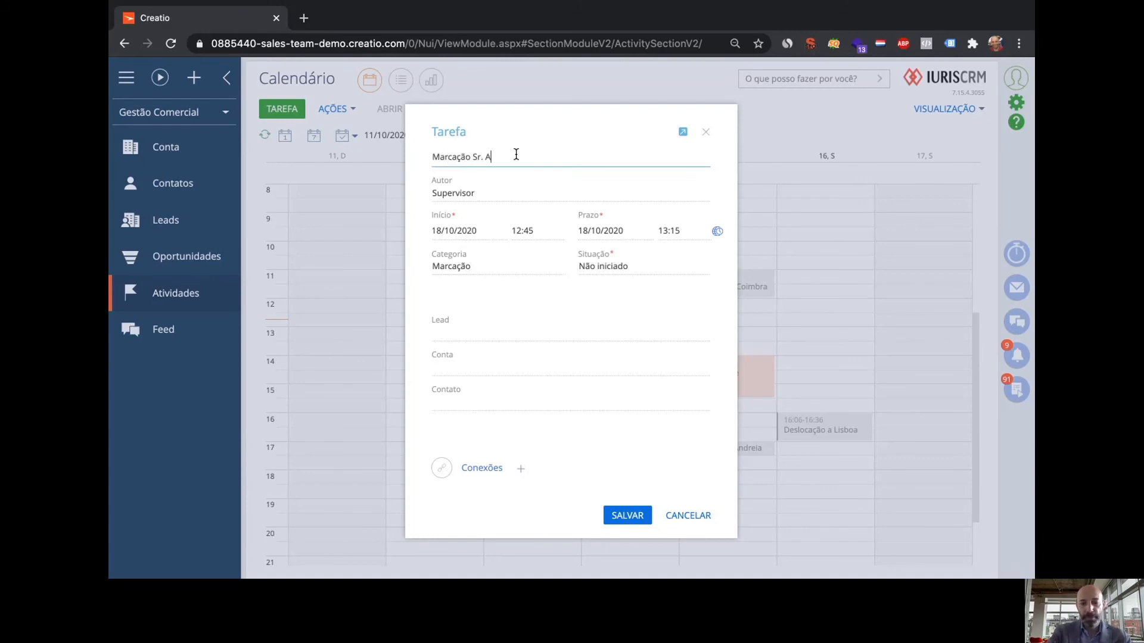
{"action": "type", "text": "lexandre"}
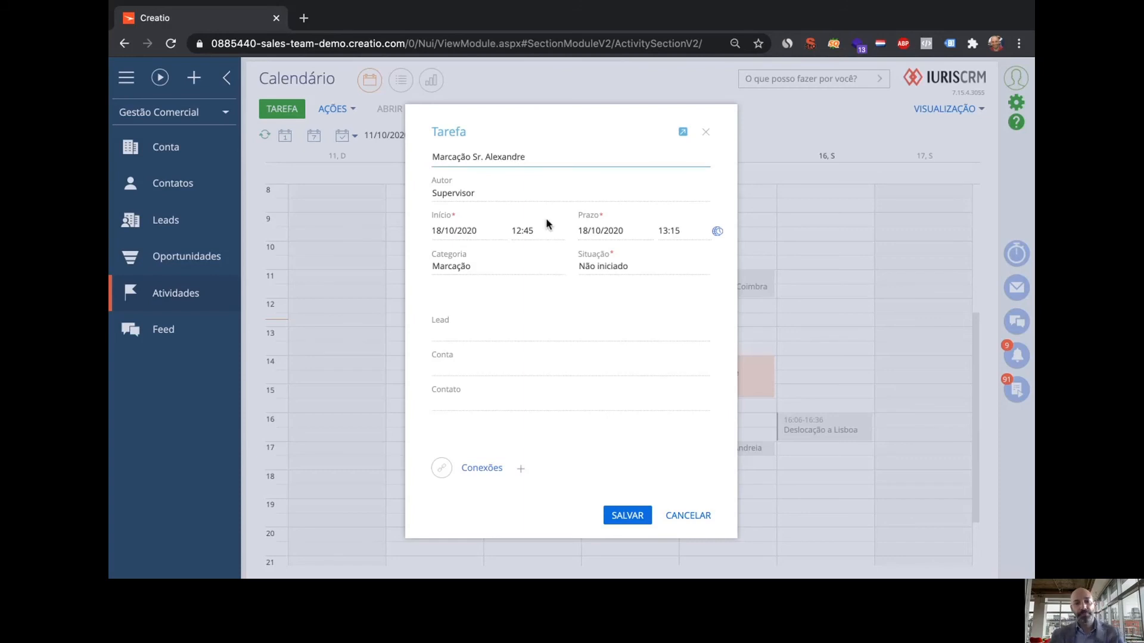
{"action": "left_click", "coordinate": [701, 402]}
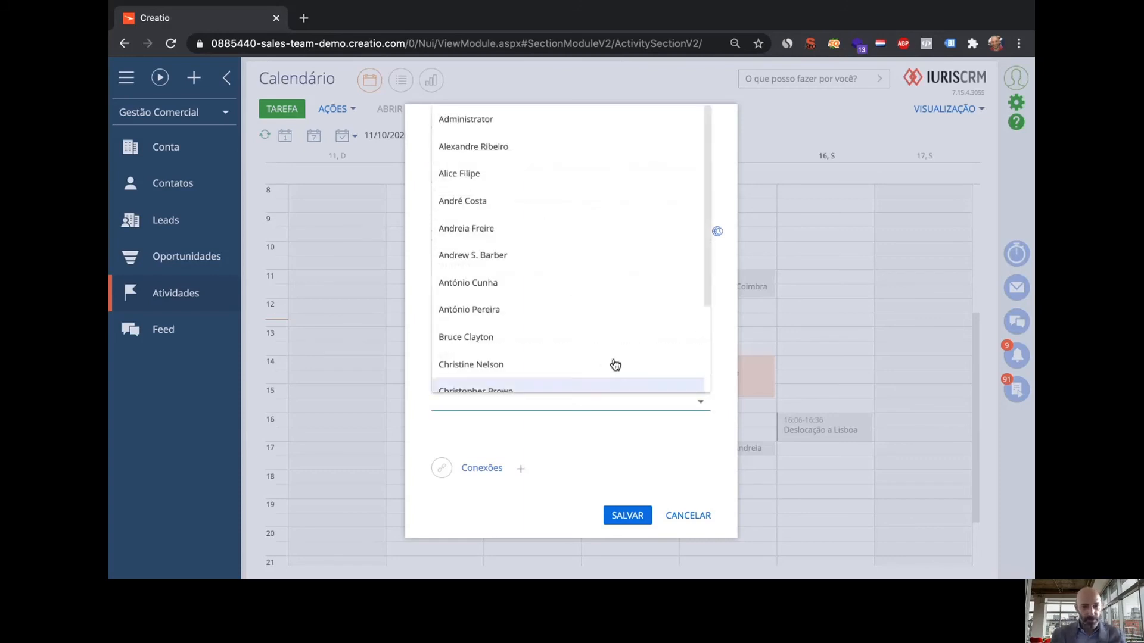
{"action": "left_click", "coordinate": [485, 147]}
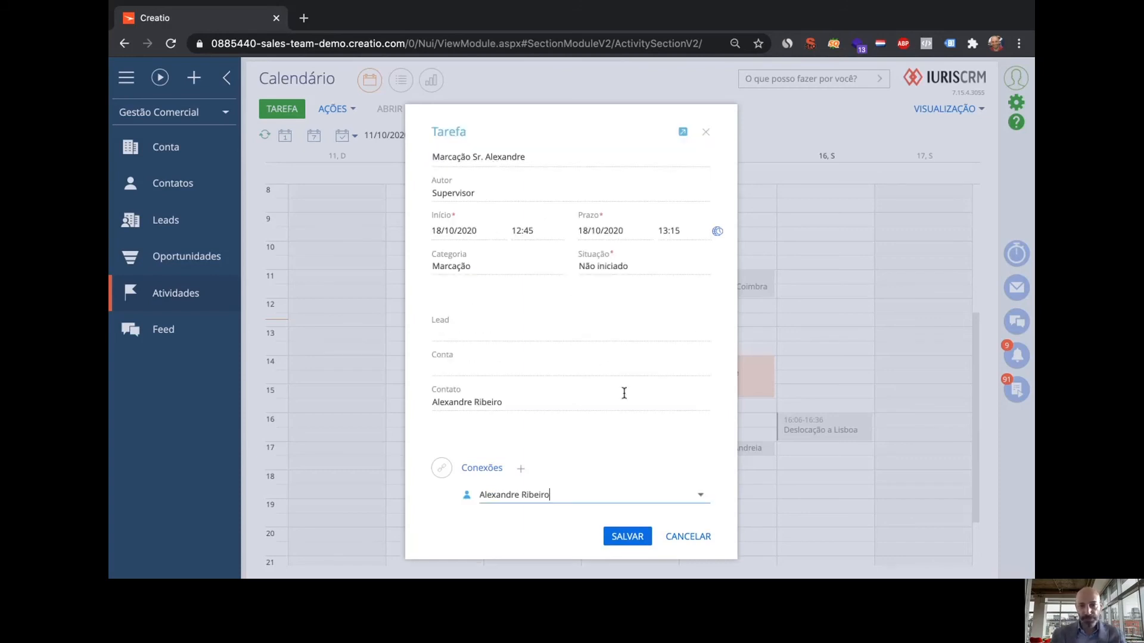
Schedule it for 20/10/2020, 14:00–15:00, save, and view the week of 18–24/10/2020
{"action": "left_click", "coordinate": [494, 232]}
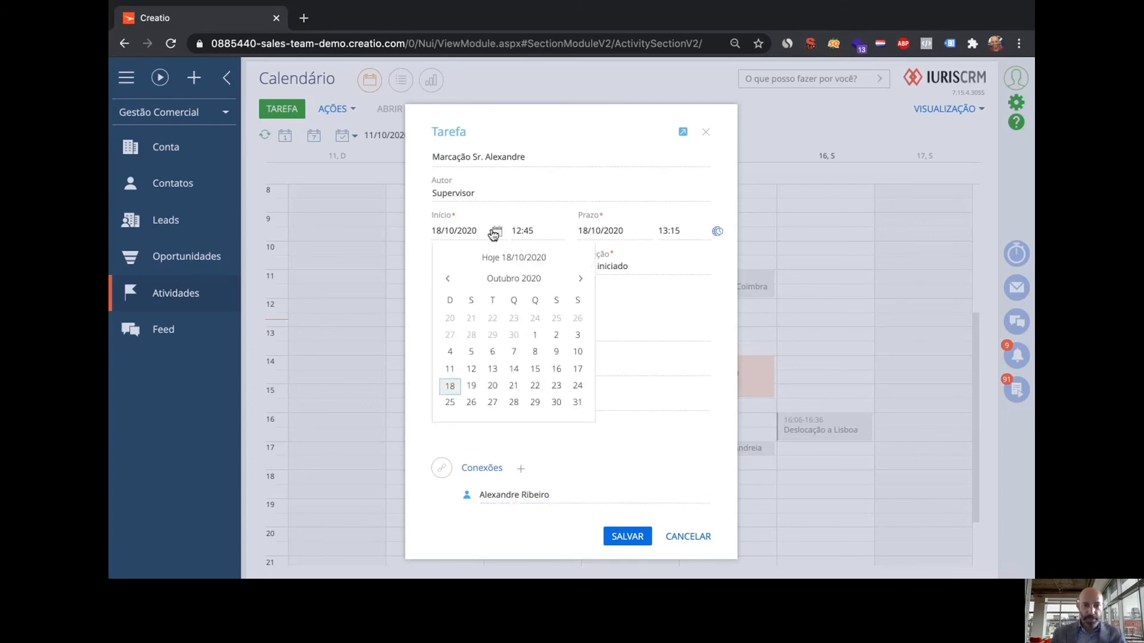
{"action": "left_click", "coordinate": [492, 385]}
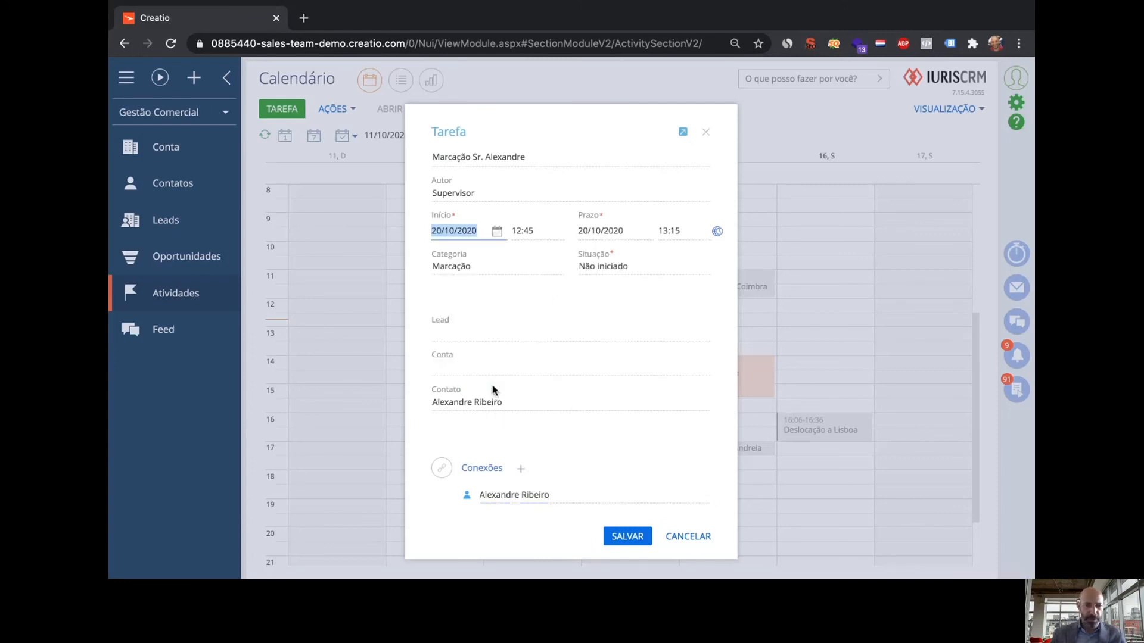
{"action": "left_click", "coordinate": [554, 234]}
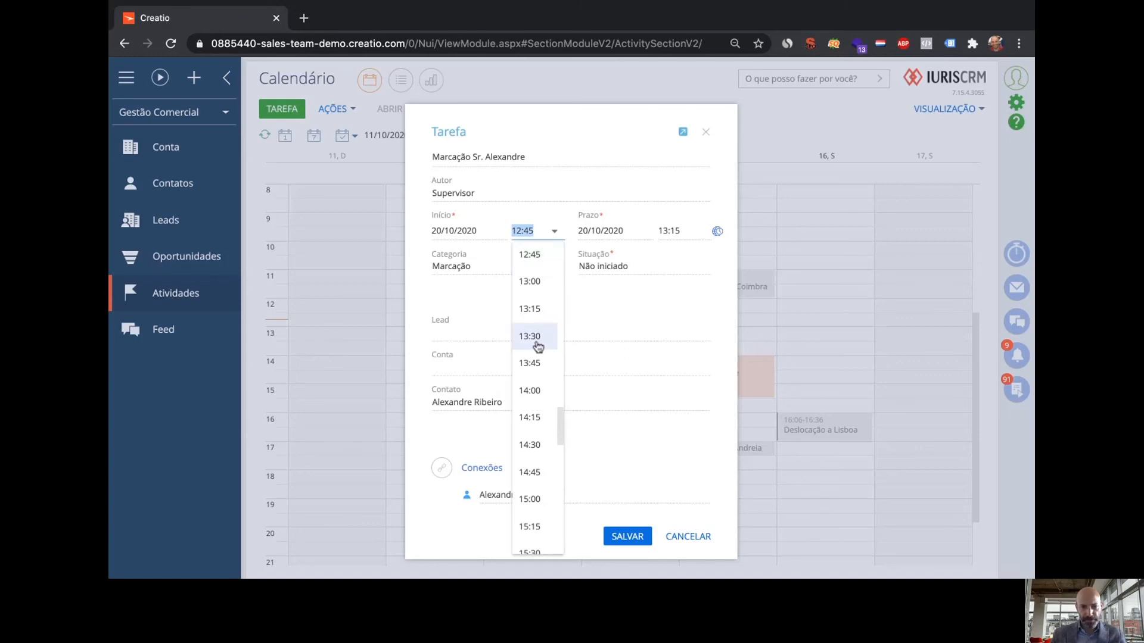
{"action": "left_click", "coordinate": [529, 390]}
{"action": "left_click", "coordinate": [700, 232]}
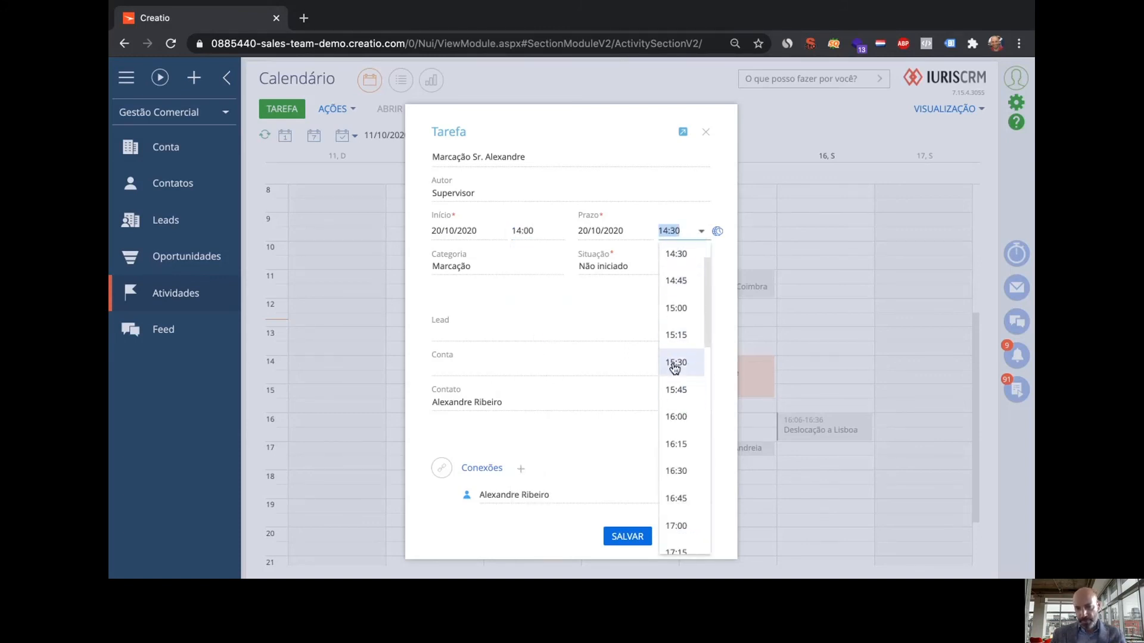
{"action": "left_click", "coordinate": [680, 309]}
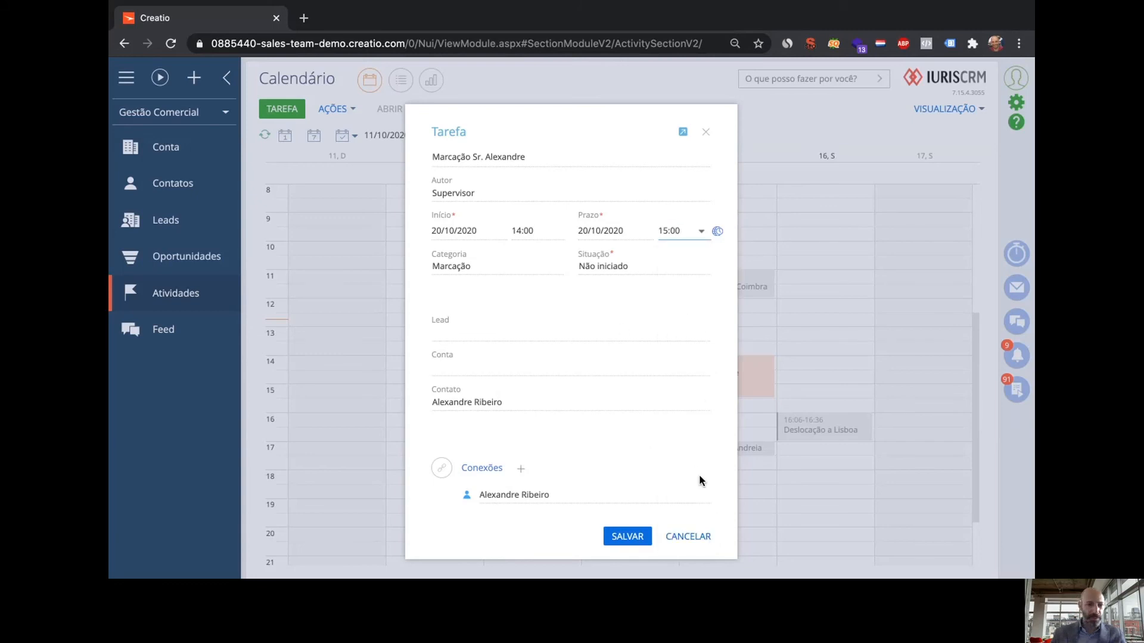
{"action": "left_click", "coordinate": [635, 535]}
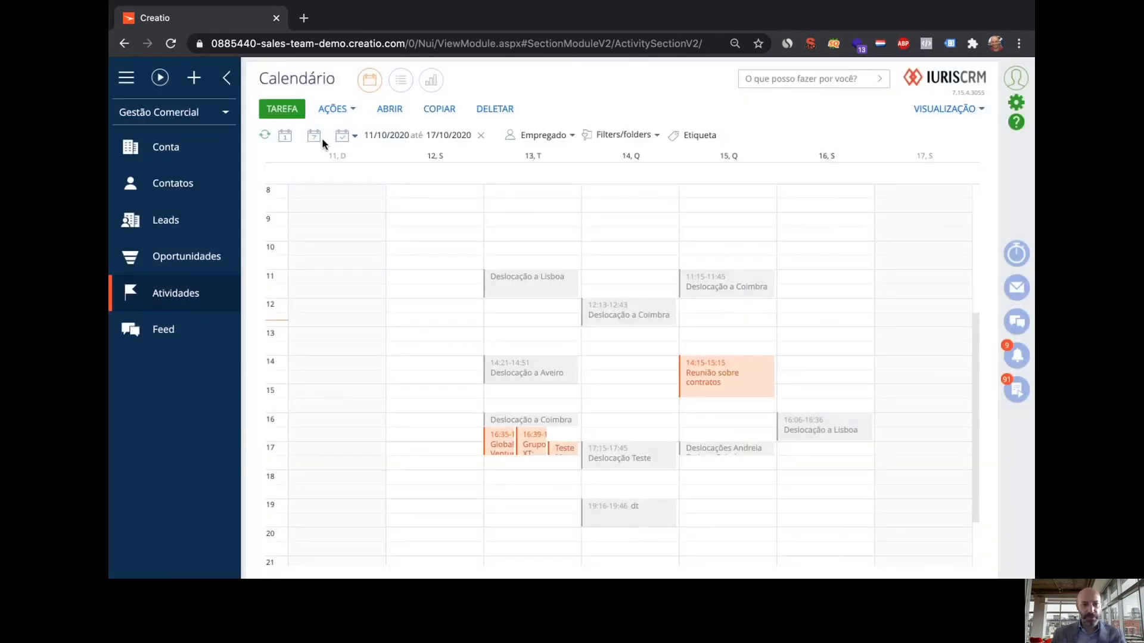
{"action": "left_click", "coordinate": [314, 136]}
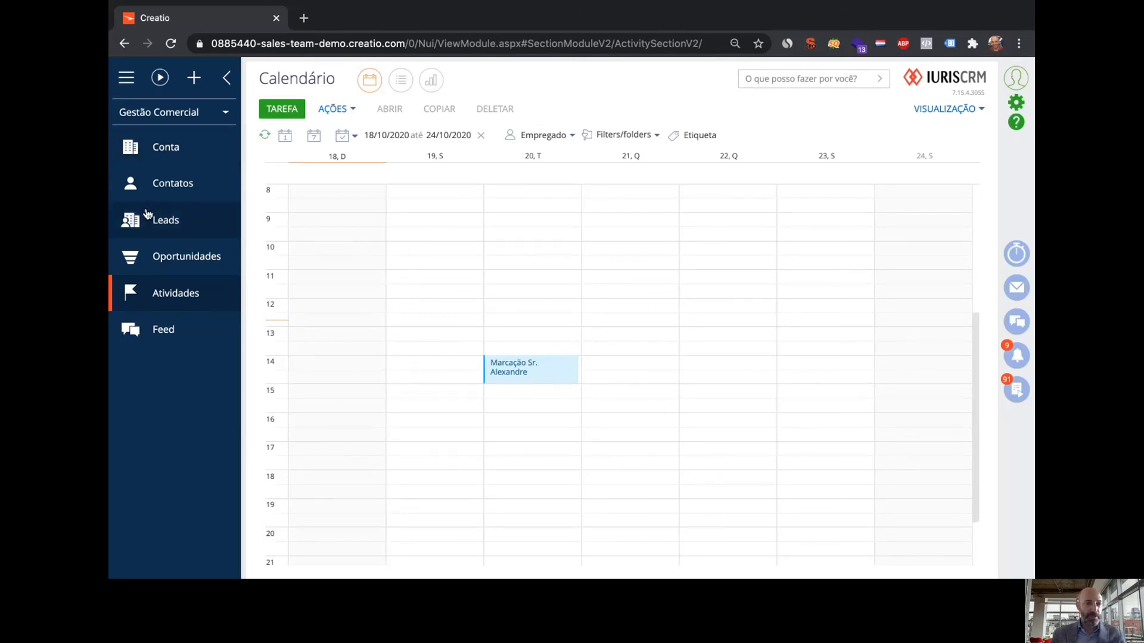
Show the Oportunidades analytics on the COMPARAÇÃO DE PIPELINES funnels
{"action": "left_click", "coordinate": [146, 249]}
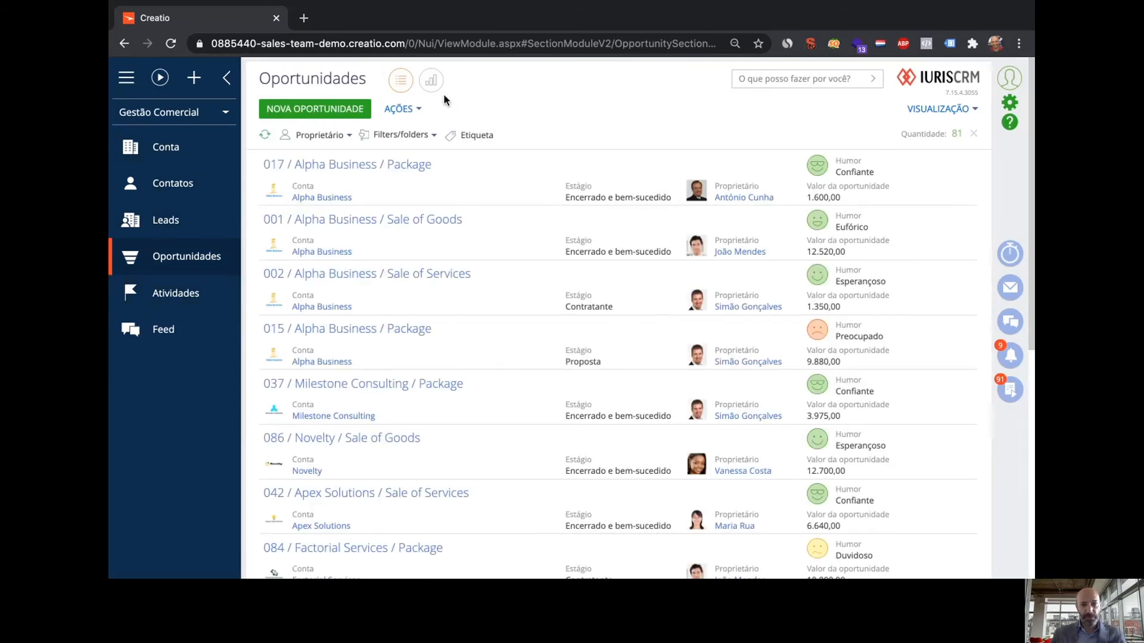
{"action": "left_click", "coordinate": [431, 81]}
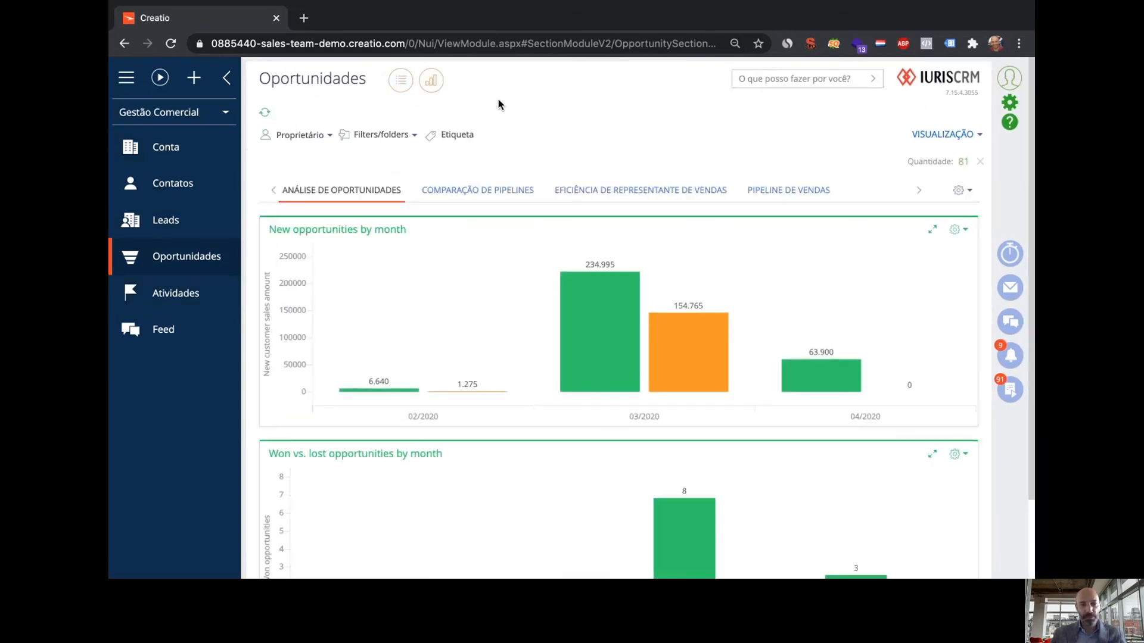
{"action": "scroll", "coordinate": [530, 341], "scroll_direction": "down", "scroll_amount": 2}
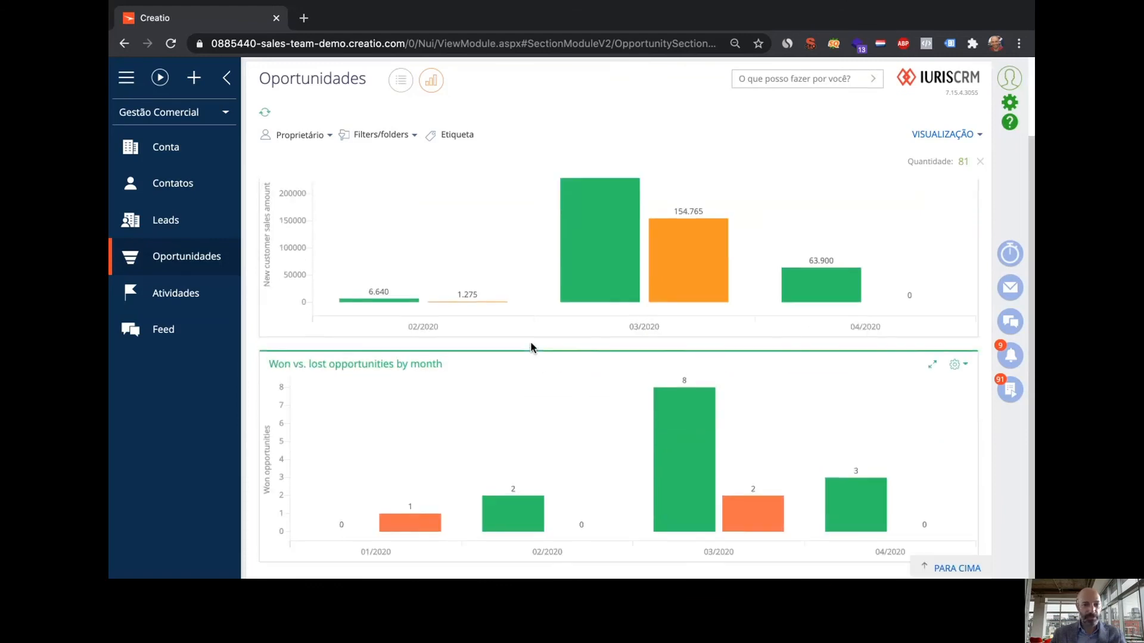
{"action": "scroll", "coordinate": [530, 342], "scroll_direction": "up", "scroll_amount": 2}
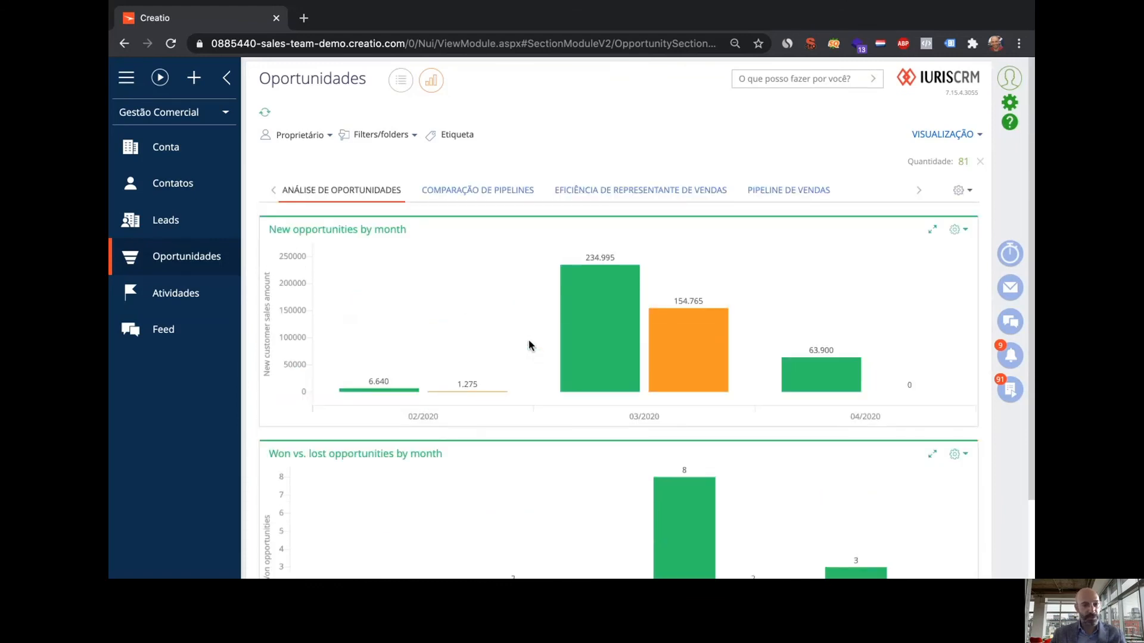
{"action": "left_click", "coordinate": [501, 193]}
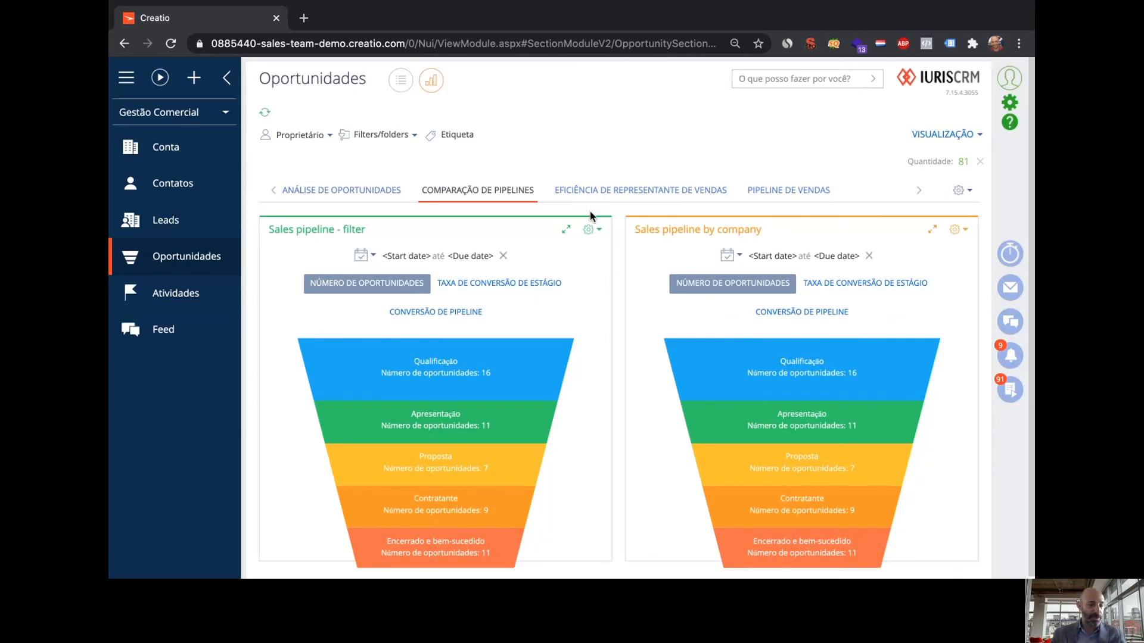
{"action": "left_click", "coordinate": [192, 117]}
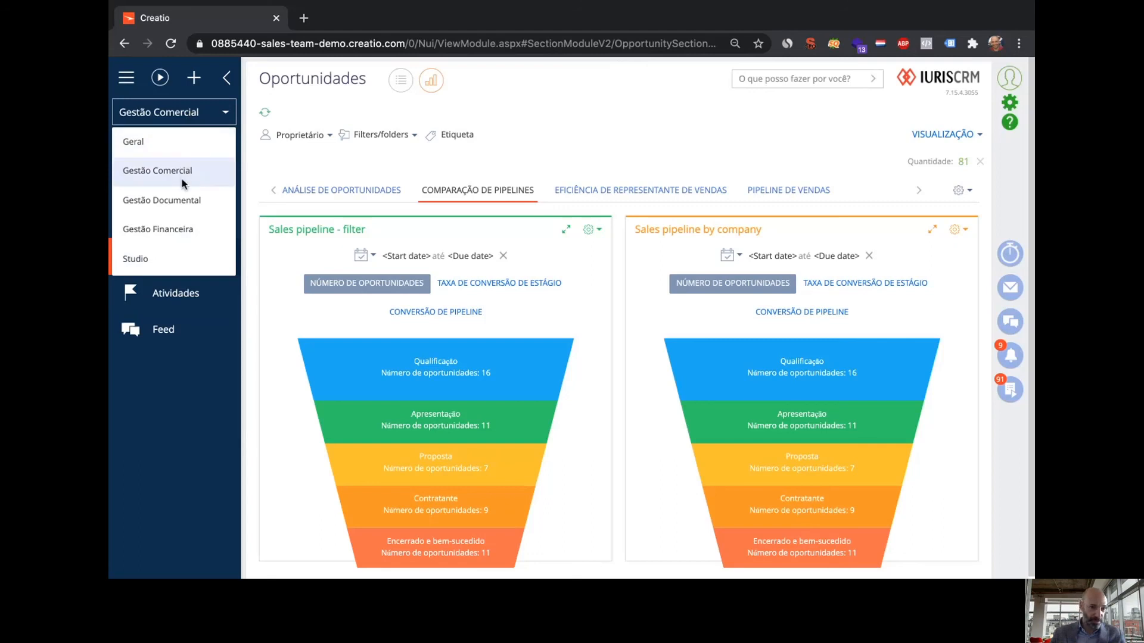
Switch to Gestão Documental and list the Grupo XT dossiers behind the by-client bar
{"action": "left_click", "coordinate": [177, 201]}
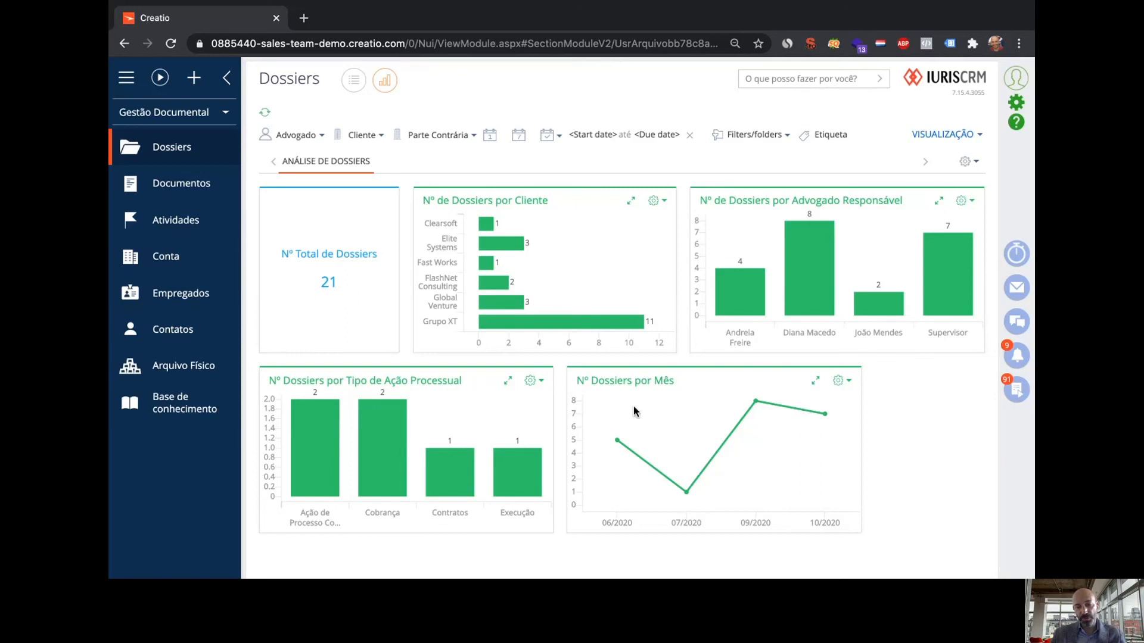
{"action": "mouse_move", "coordinate": [522, 327]}
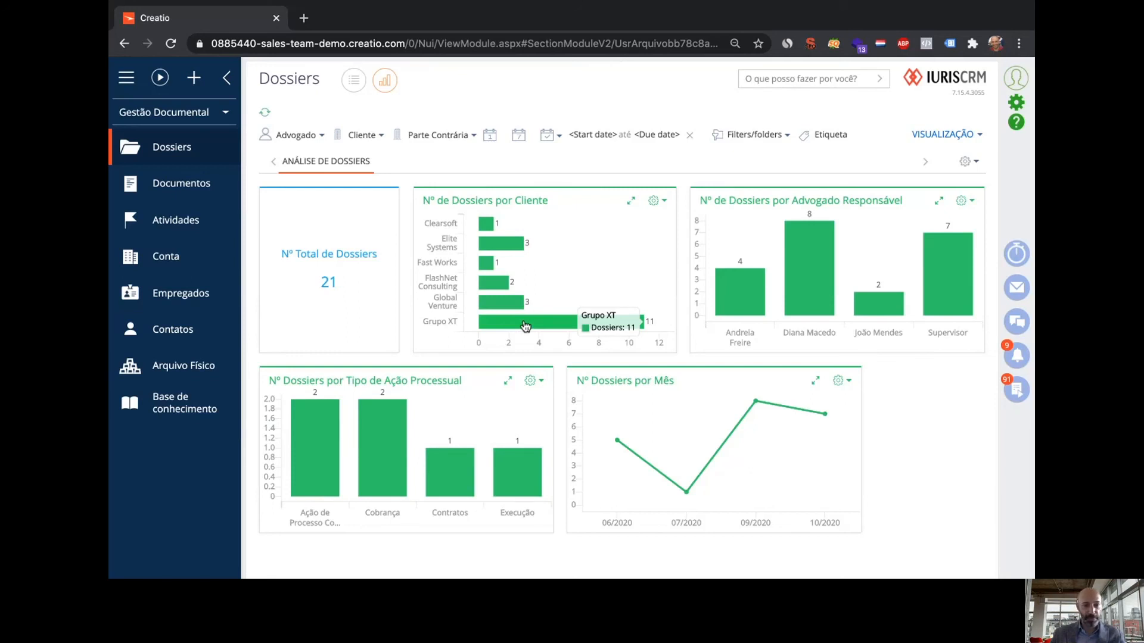
{"action": "left_click", "coordinate": [524, 325]}
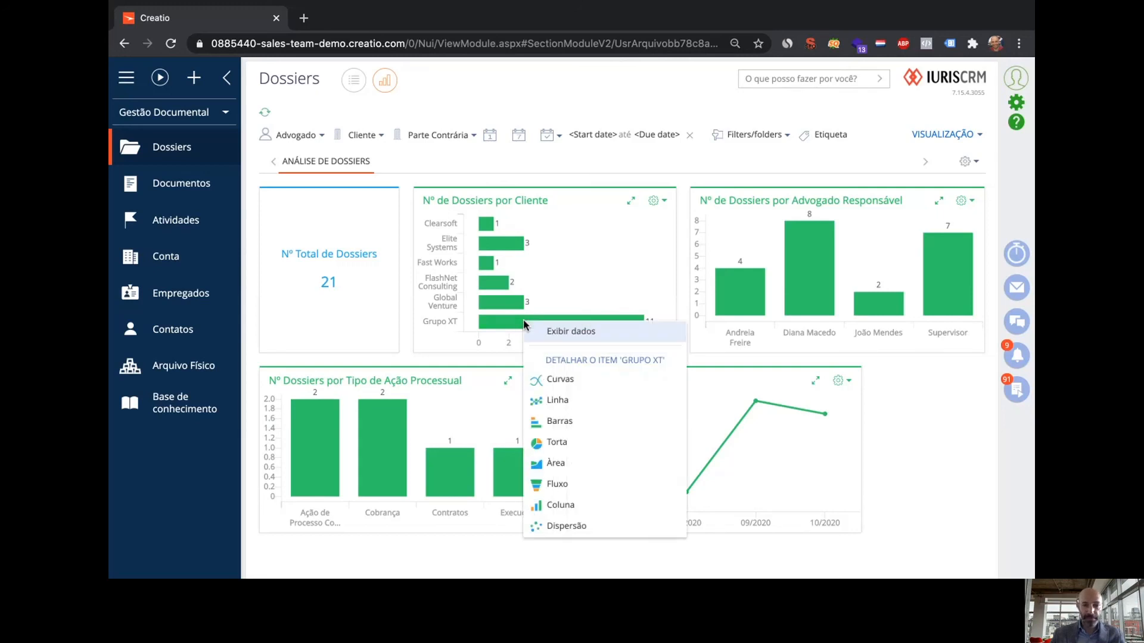
{"action": "left_click", "coordinate": [585, 332]}
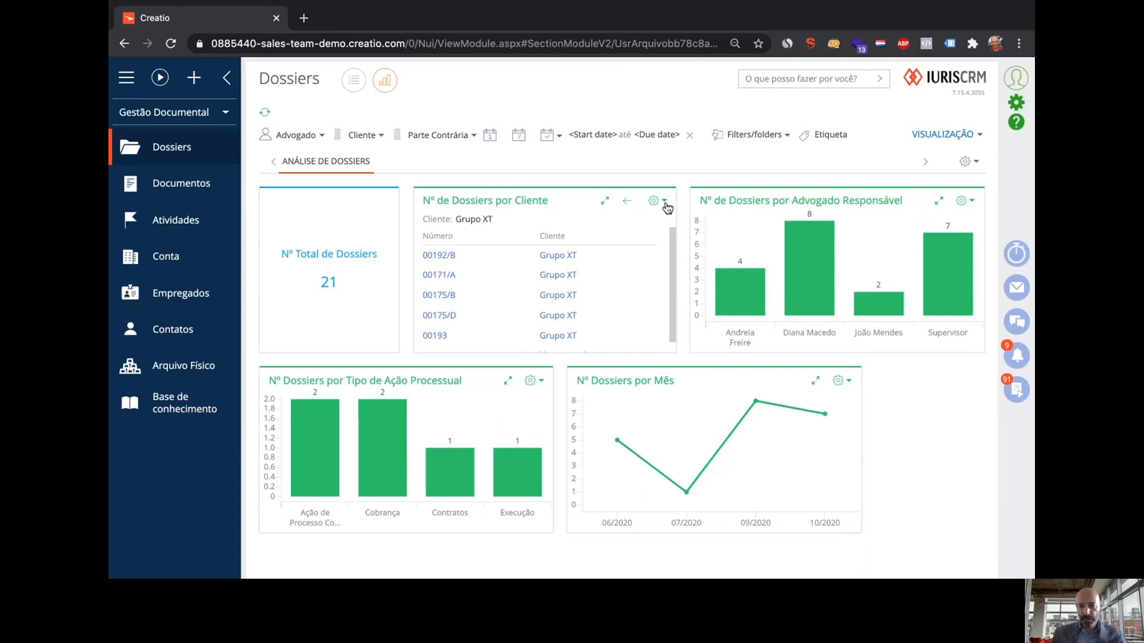
Expand the Grupo XT dossier list, load all rows, then collapse back to the dashboard
{"action": "left_click", "coordinate": [605, 200]}
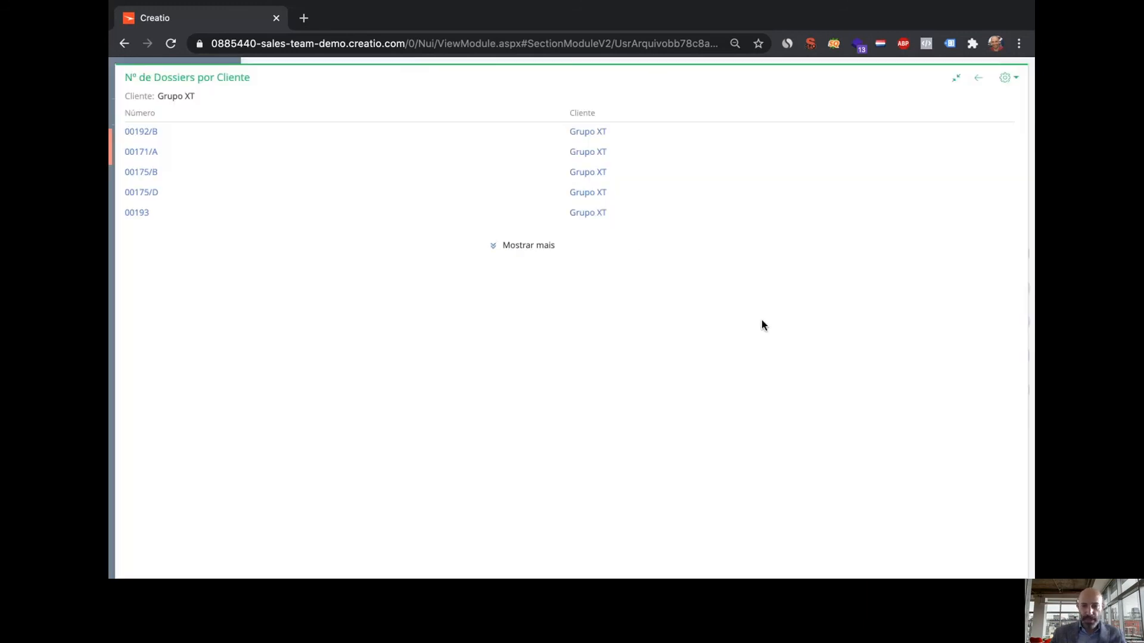
{"action": "left_click", "coordinate": [542, 231]}
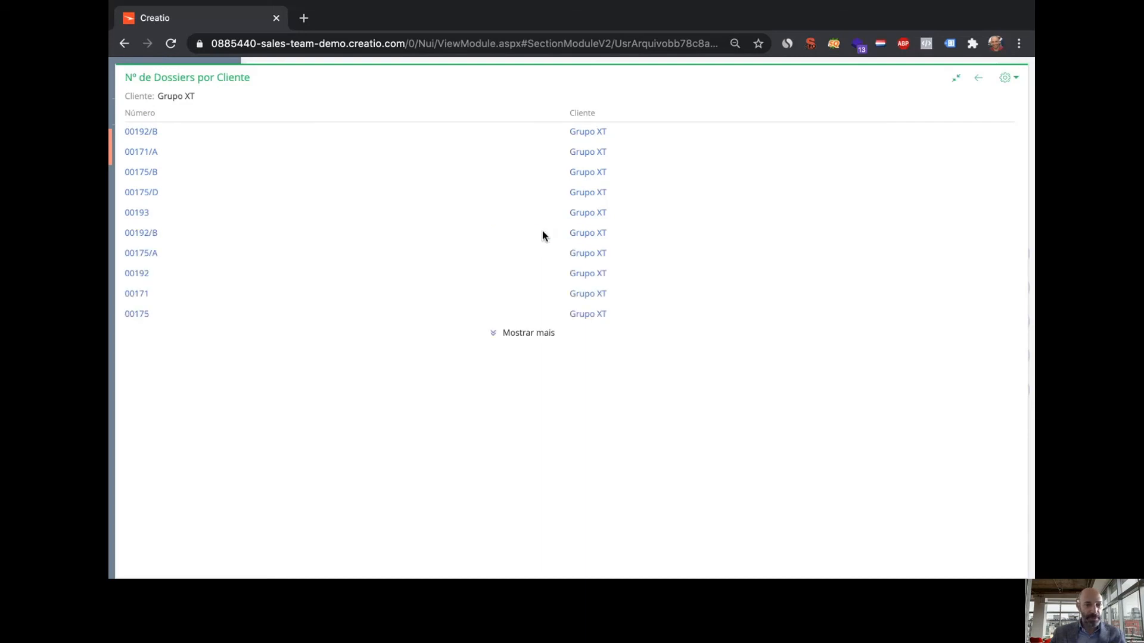
{"action": "left_click", "coordinate": [524, 333]}
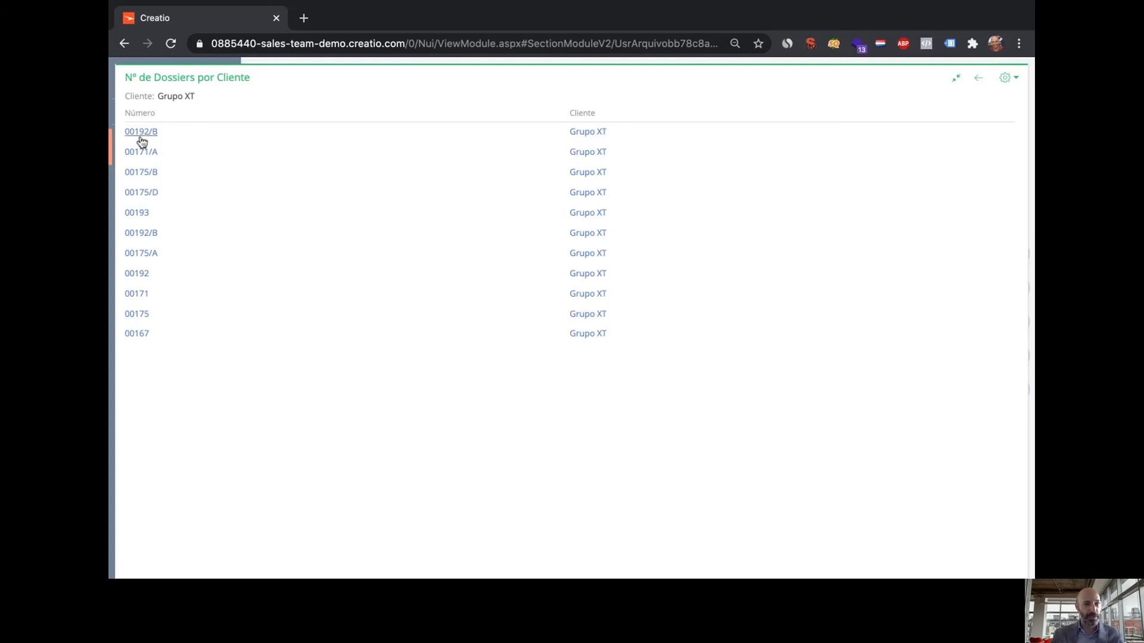
{"action": "left_click", "coordinate": [978, 79]}
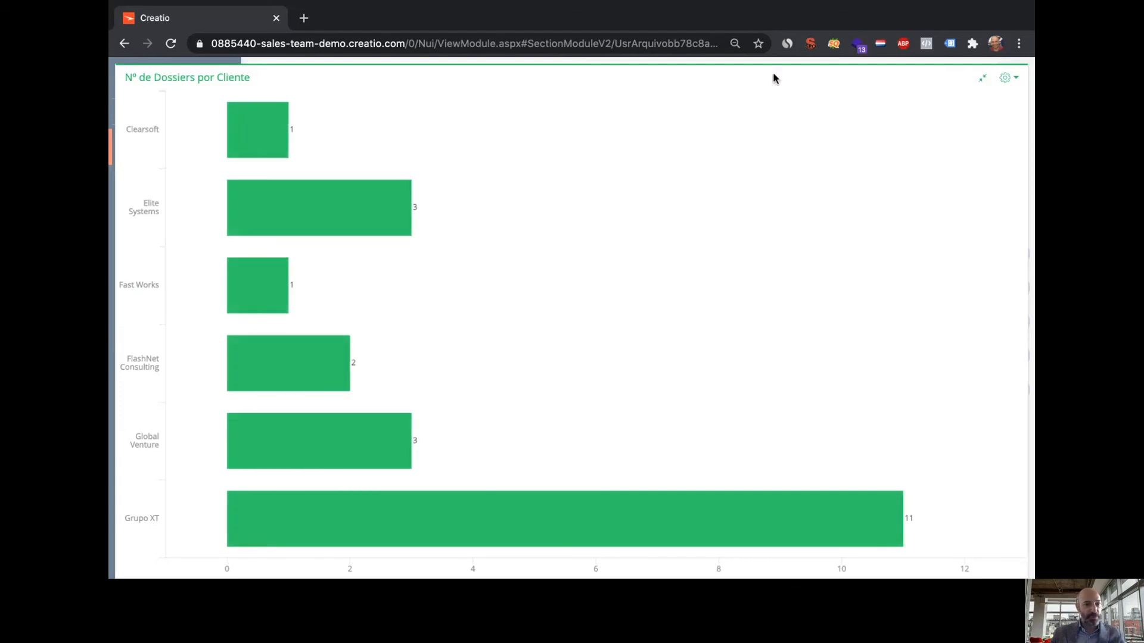
{"action": "left_click", "coordinate": [982, 78]}
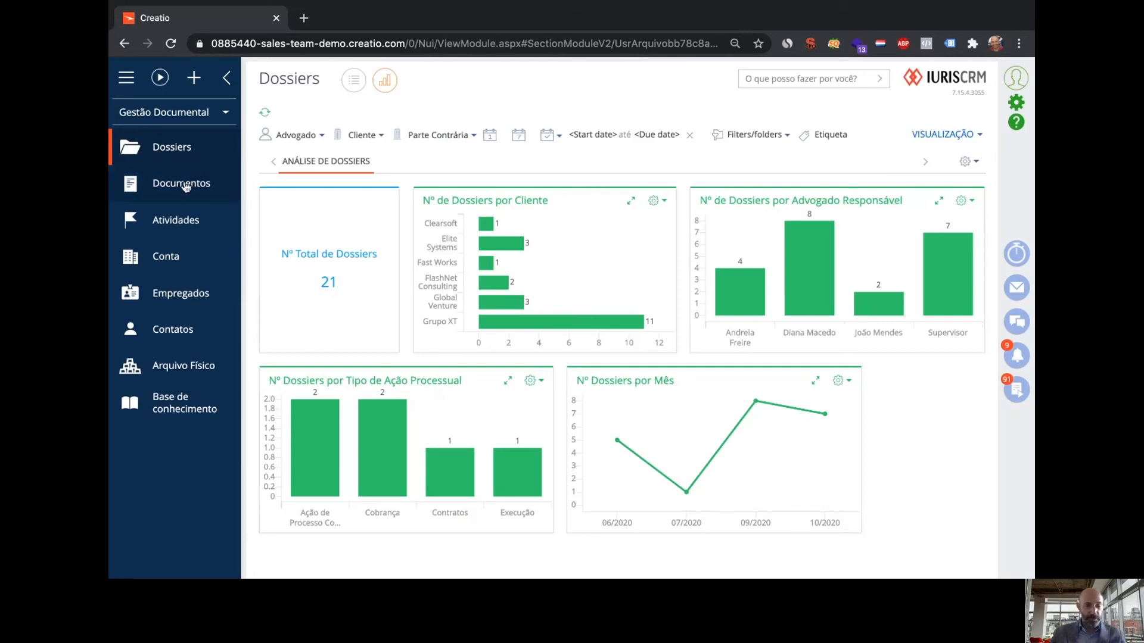
Switch from Documentos to the Gestão Financeira workspace and reach Recibos via Notas de Despesas / Fatura
{"action": "left_click", "coordinate": [185, 186]}
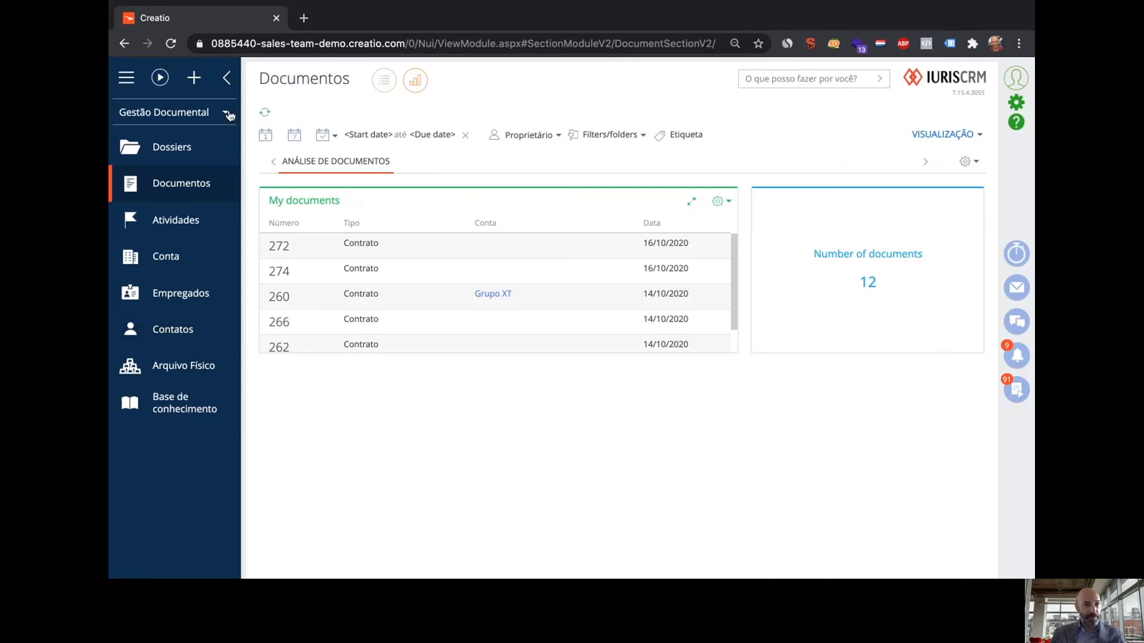
{"action": "left_click", "coordinate": [227, 113]}
{"action": "left_click", "coordinate": [184, 228]}
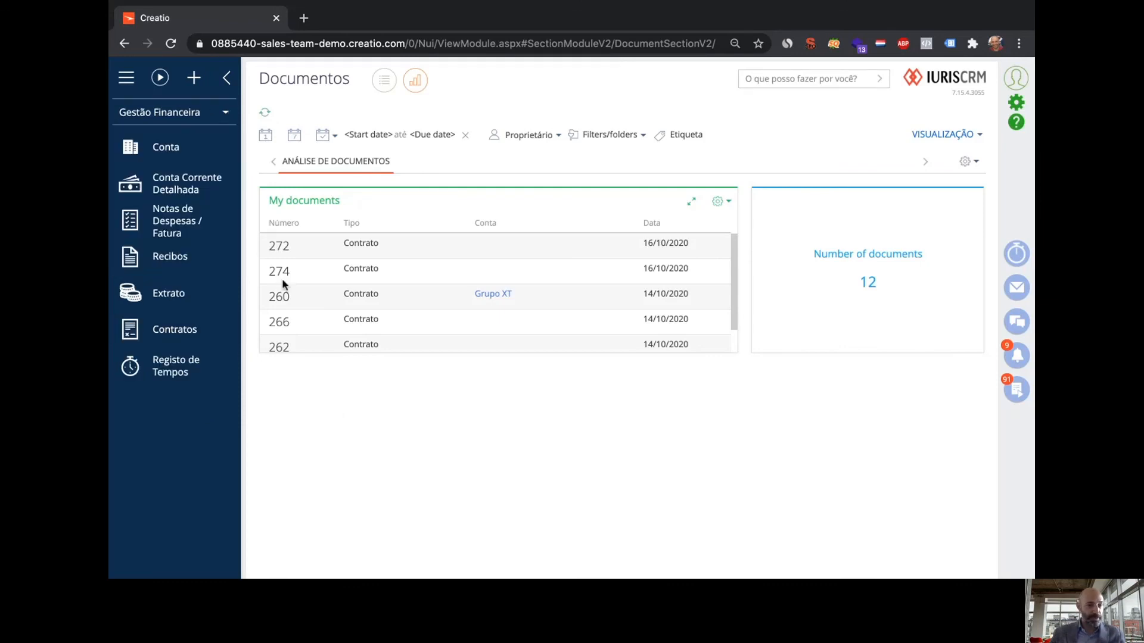
{"action": "left_click", "coordinate": [166, 218]}
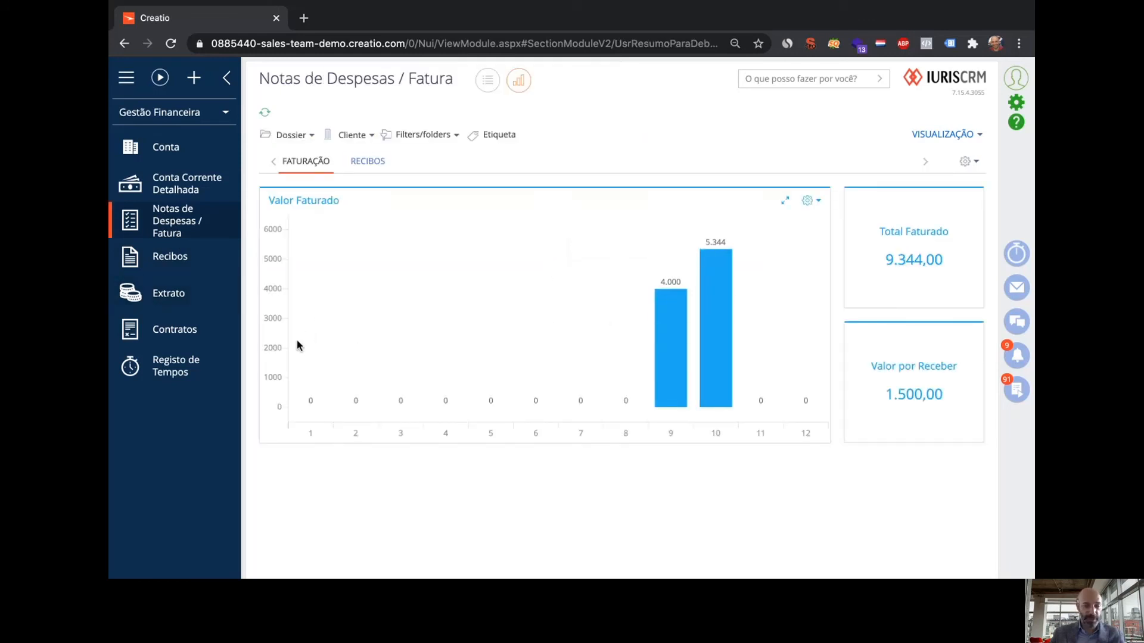
{"action": "mouse_move", "coordinate": [672, 361]}
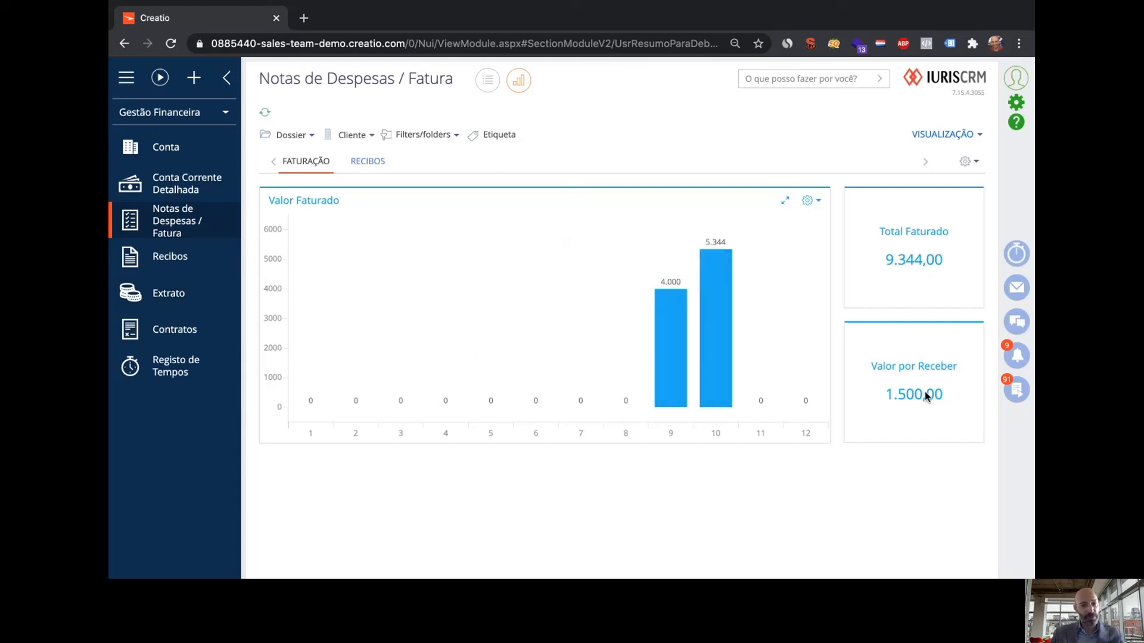
{"action": "left_click", "coordinate": [157, 262]}
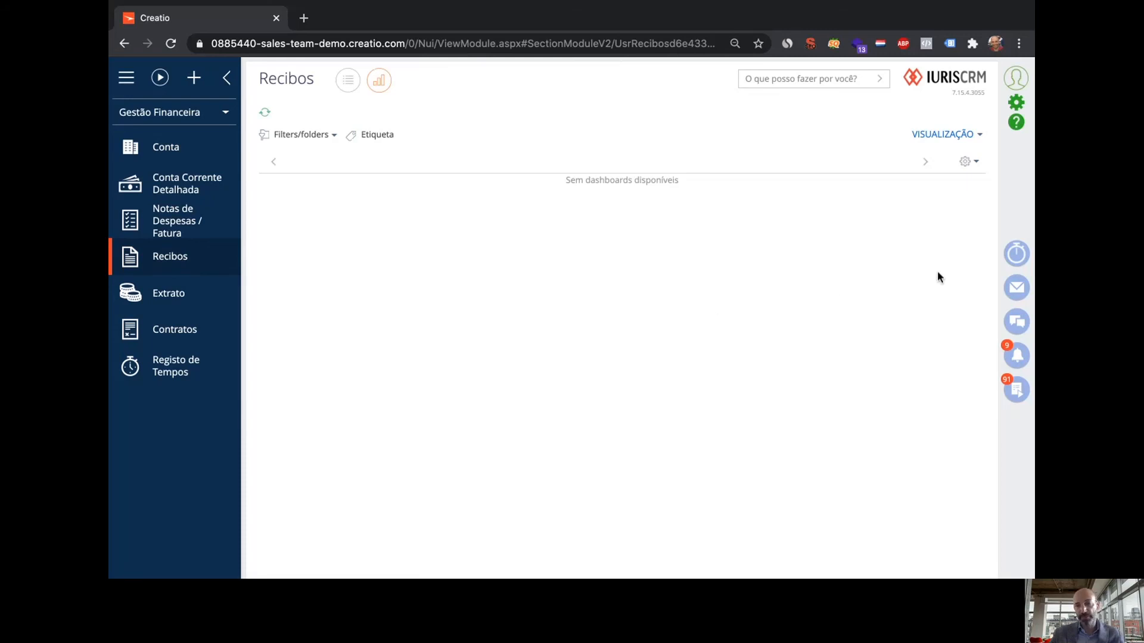
Create a new Recibos dashboard titled 'Recebimentos mensais' and bring up the widget types for its first cell
{"action": "left_click", "coordinate": [976, 162]}
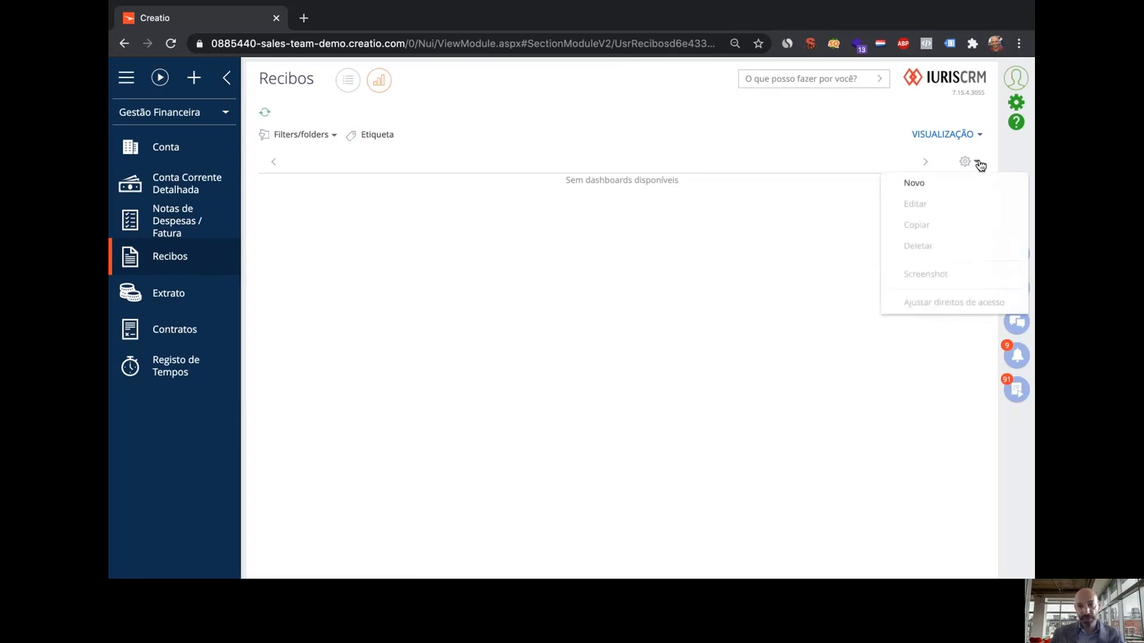
{"action": "left_click", "coordinate": [953, 178]}
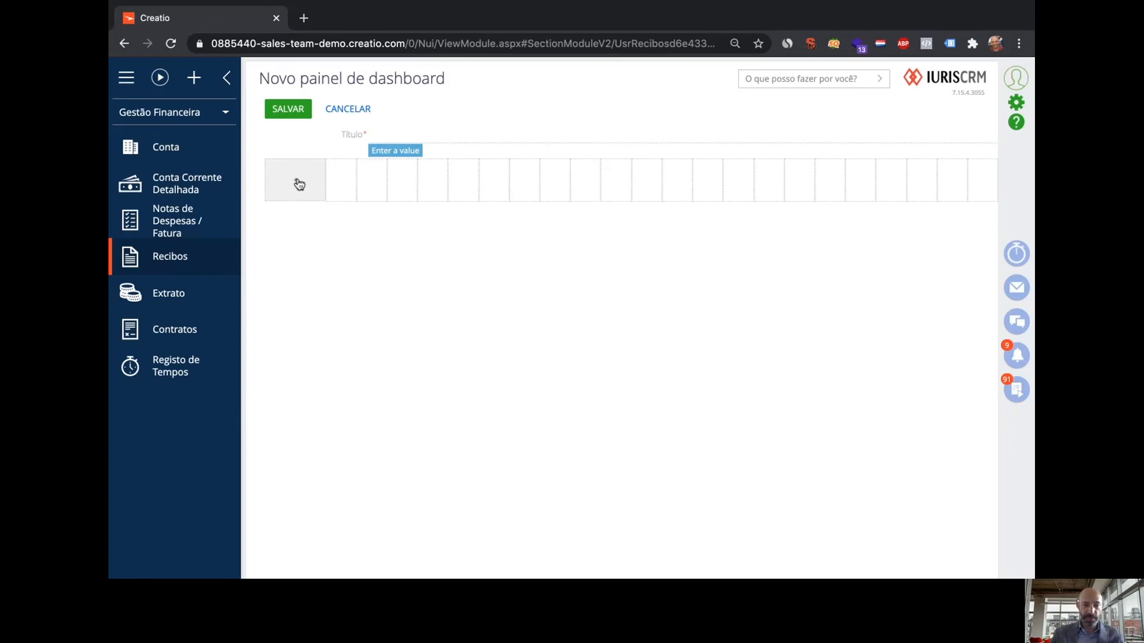
{"action": "left_click", "coordinate": [418, 136]}
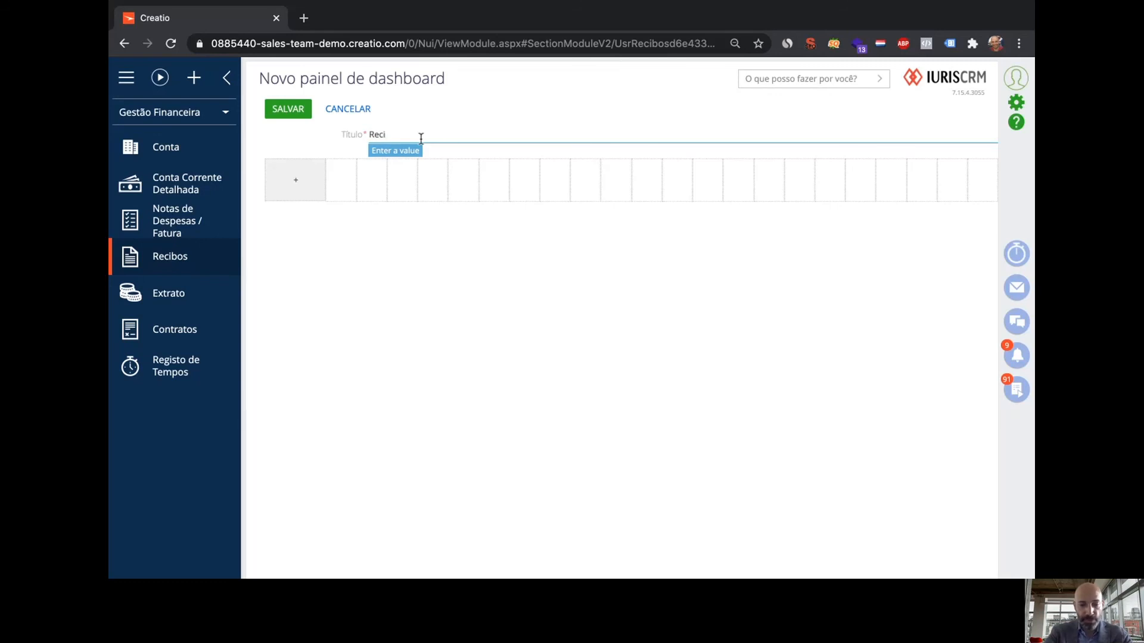
{"action": "type", "text": "Reciemntos"}
{"action": "key", "text": "BackSpace"}
{"action": "key", "text": "BackSpace"}
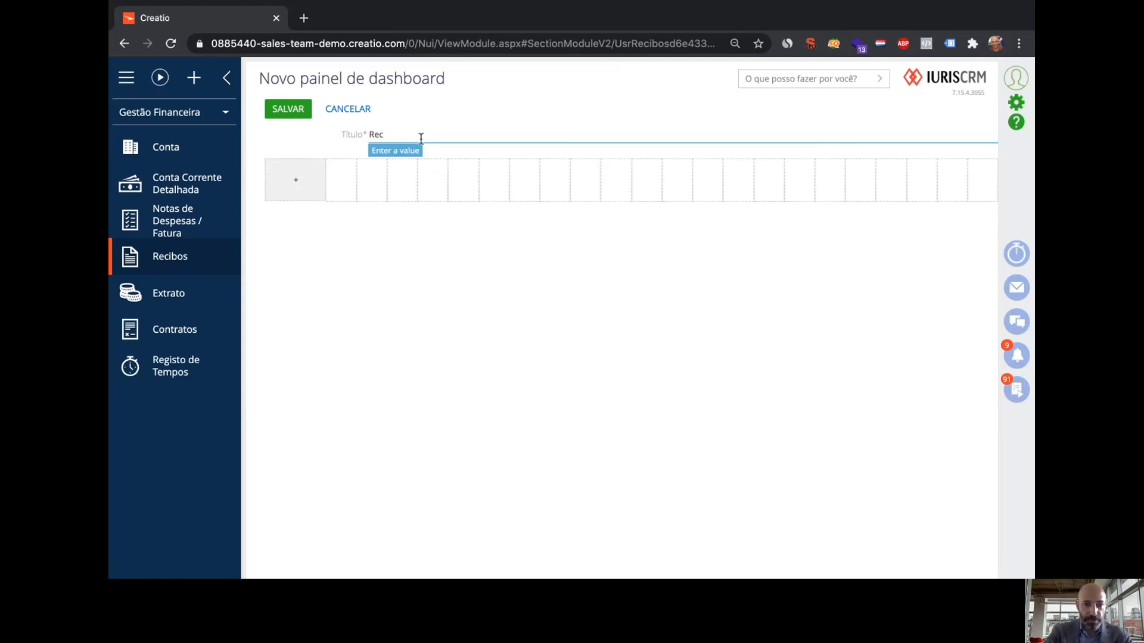
{"action": "type", "text": "bimentos"}
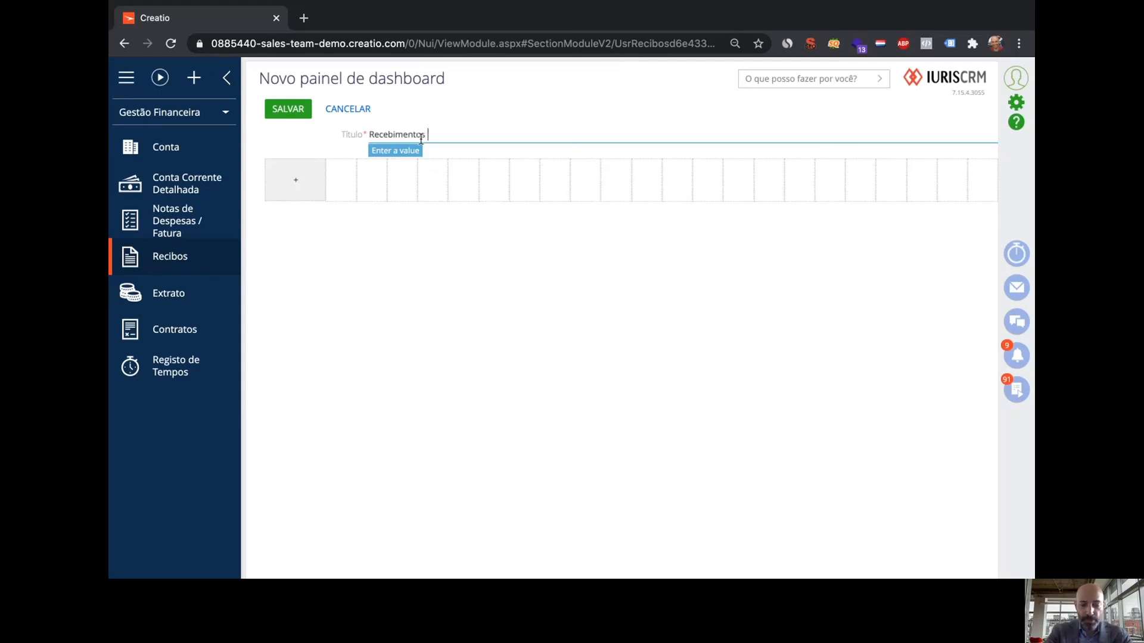
{"action": "type", "text": " mensais"}
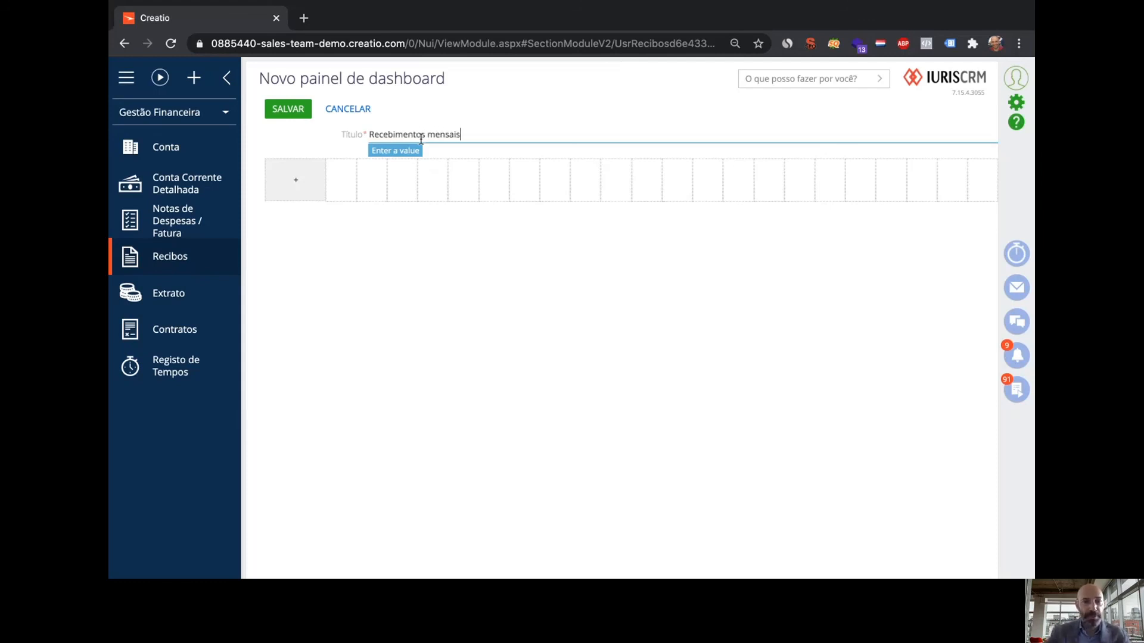
{"action": "left_click", "coordinate": [287, 187]}
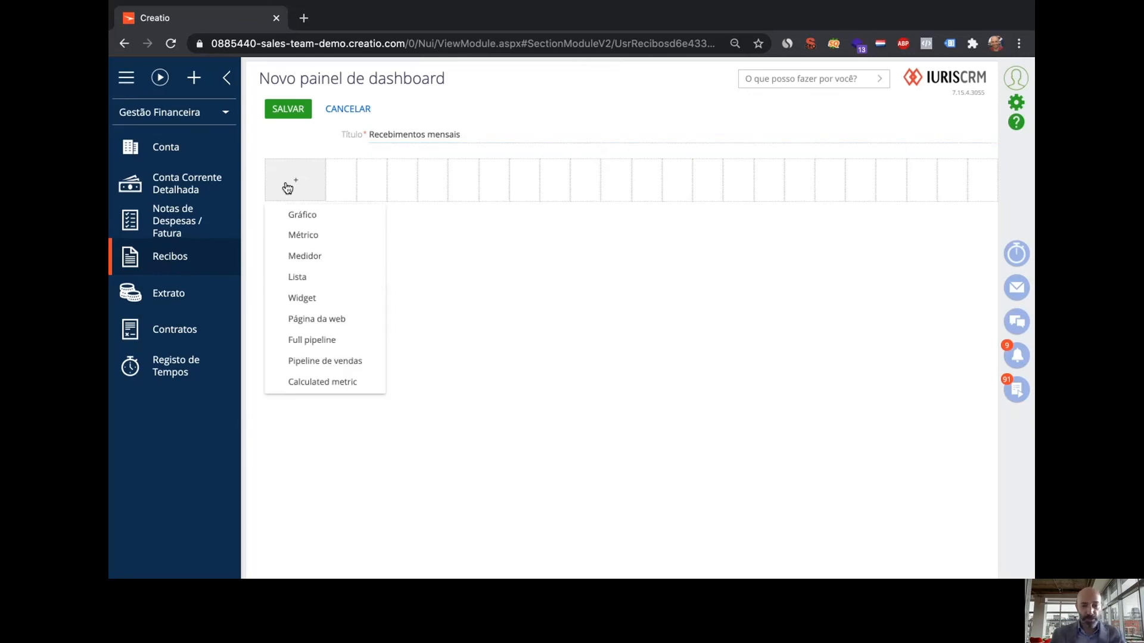
Add a chart widget with x-axis label 'Mes' and y-axis label 'Valor com IVA'
{"action": "left_click", "coordinate": [301, 213]}
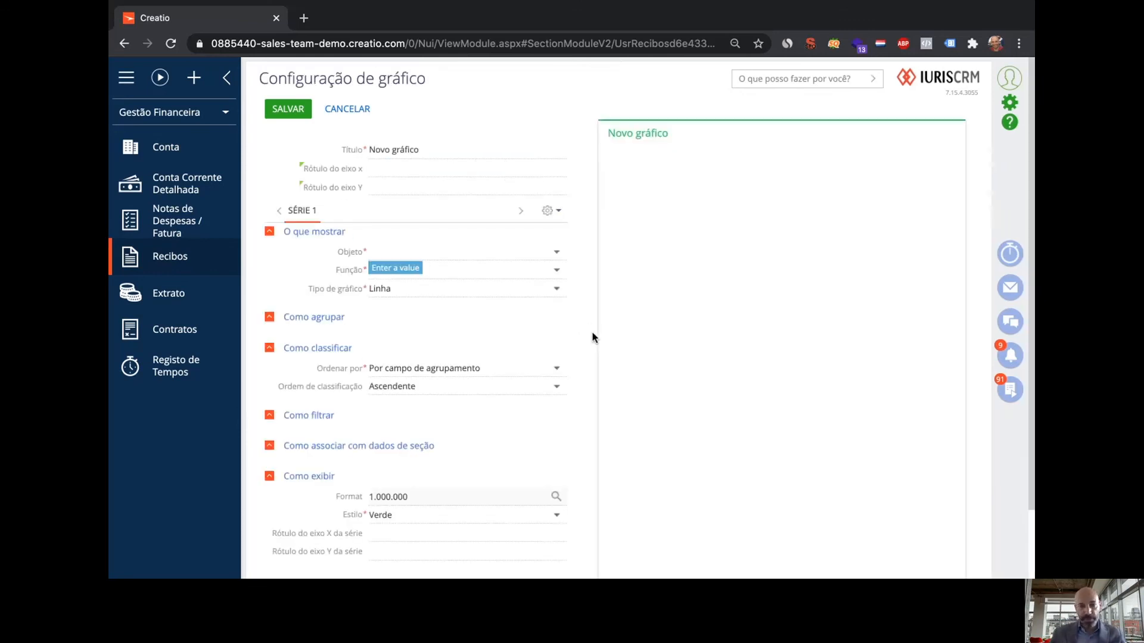
{"action": "left_click", "coordinate": [437, 169]}
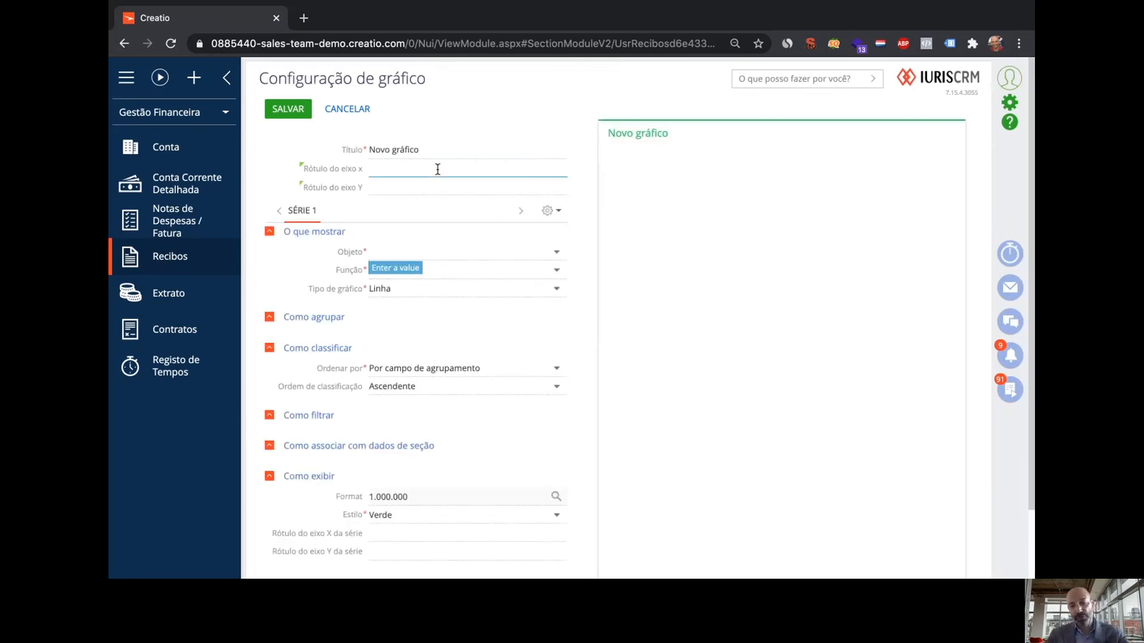
{"action": "type", "text": "Mes"}
{"action": "key", "text": "Tab"}
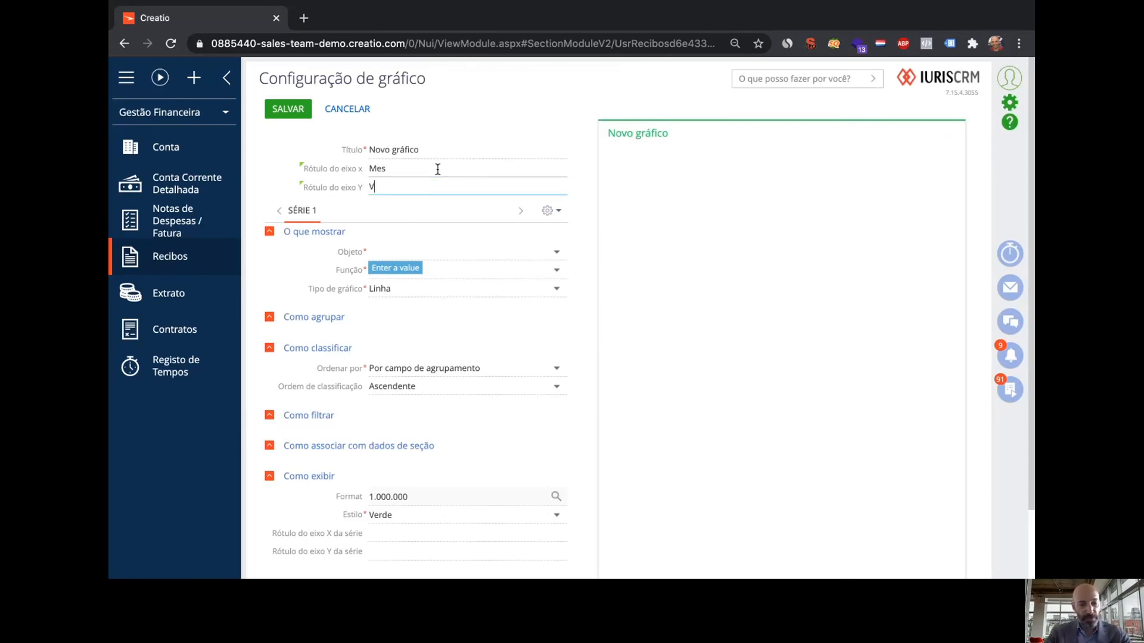
{"action": "type", "text": "Valor com"}
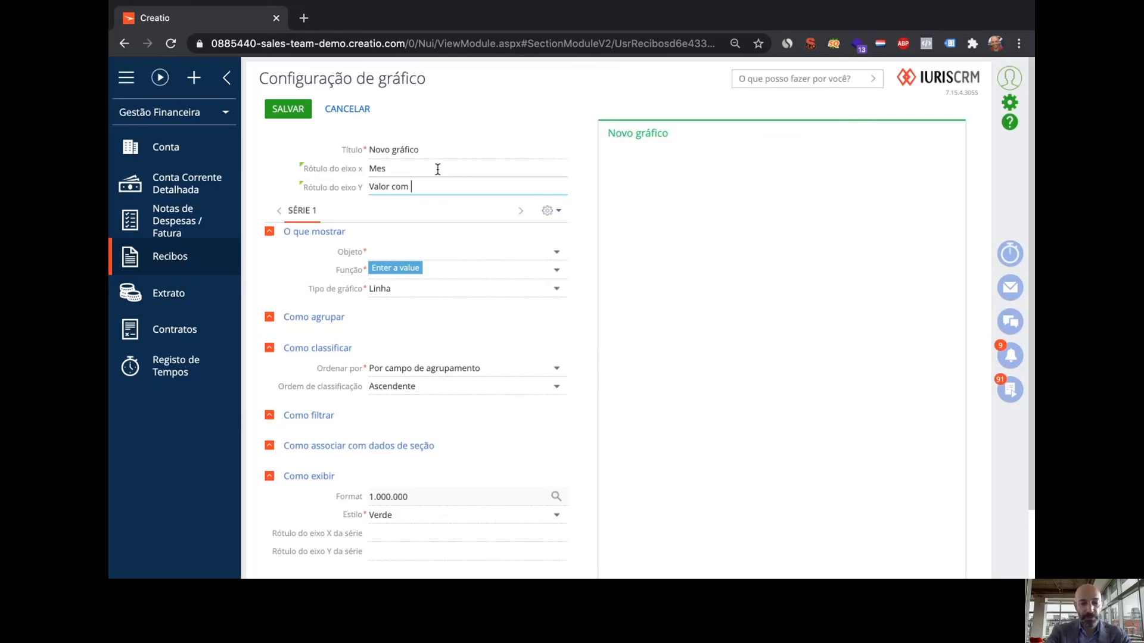
{"action": "type", "text": " IVA"}
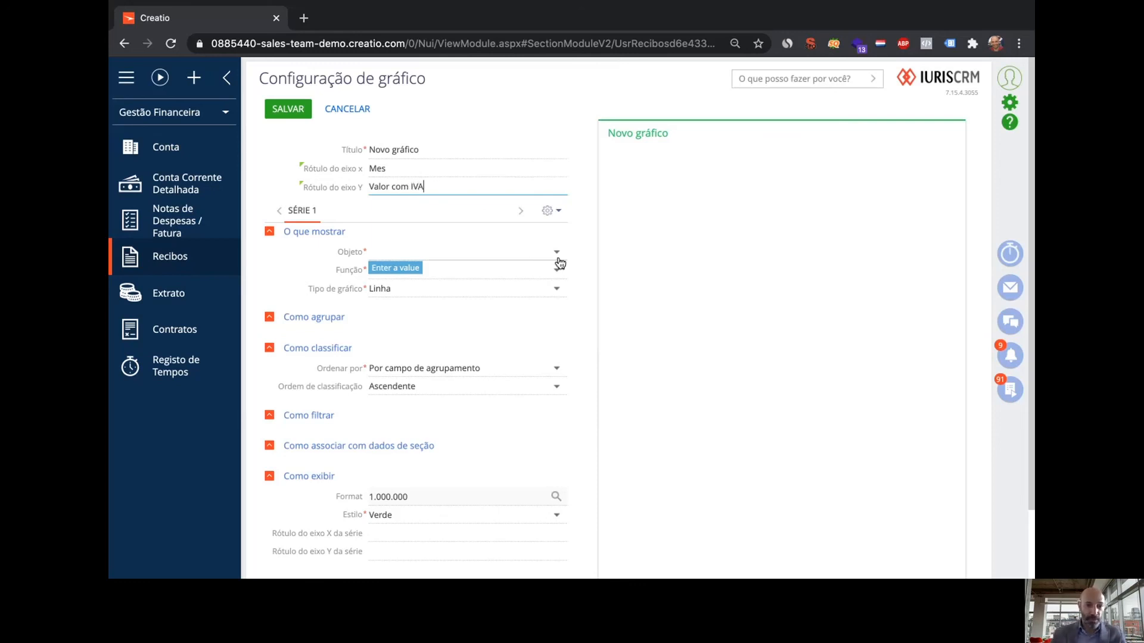
Base the chart on Recibos, summing the Valor Total c/ Iva column
{"action": "left_click", "coordinate": [557, 258]}
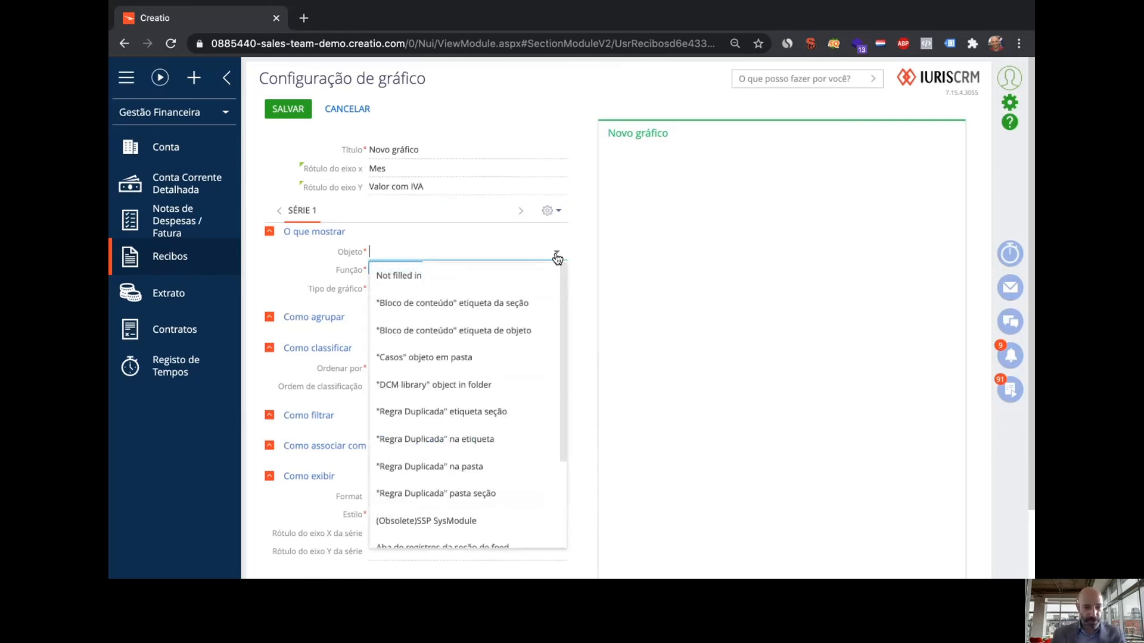
{"action": "type", "text": "recibo"}
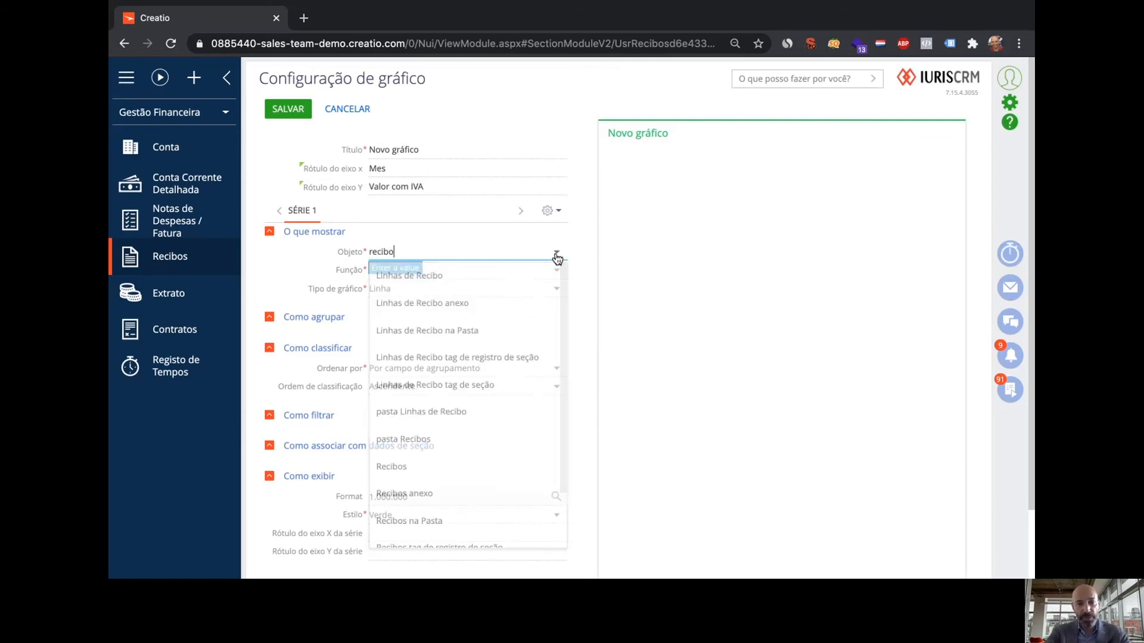
{"action": "left_click", "coordinate": [426, 466]}
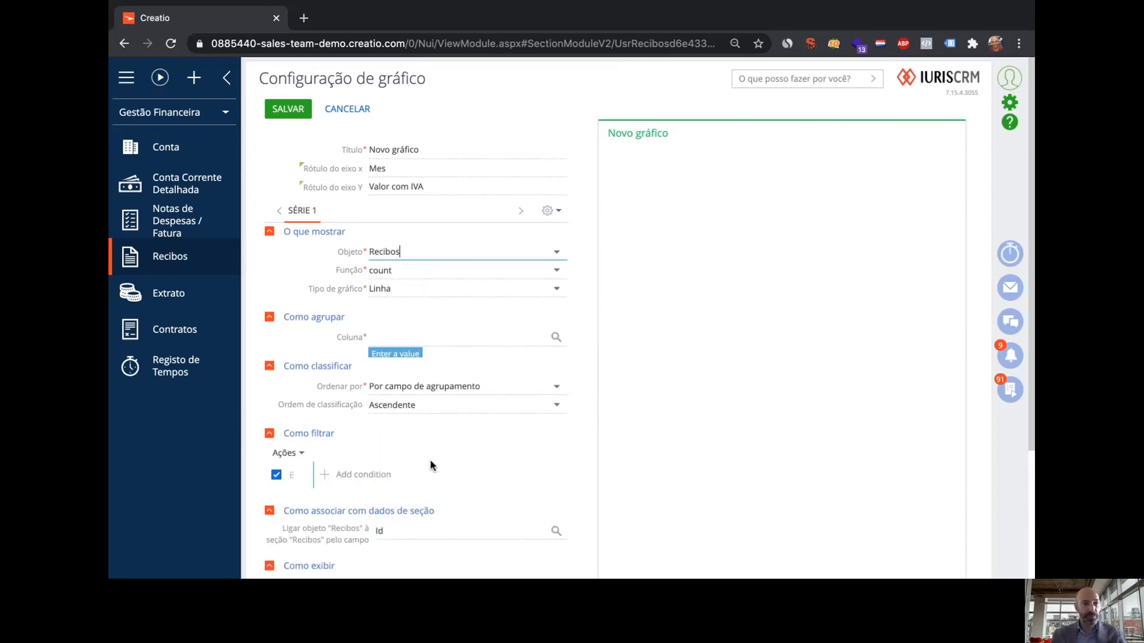
{"action": "left_click", "coordinate": [555, 272]}
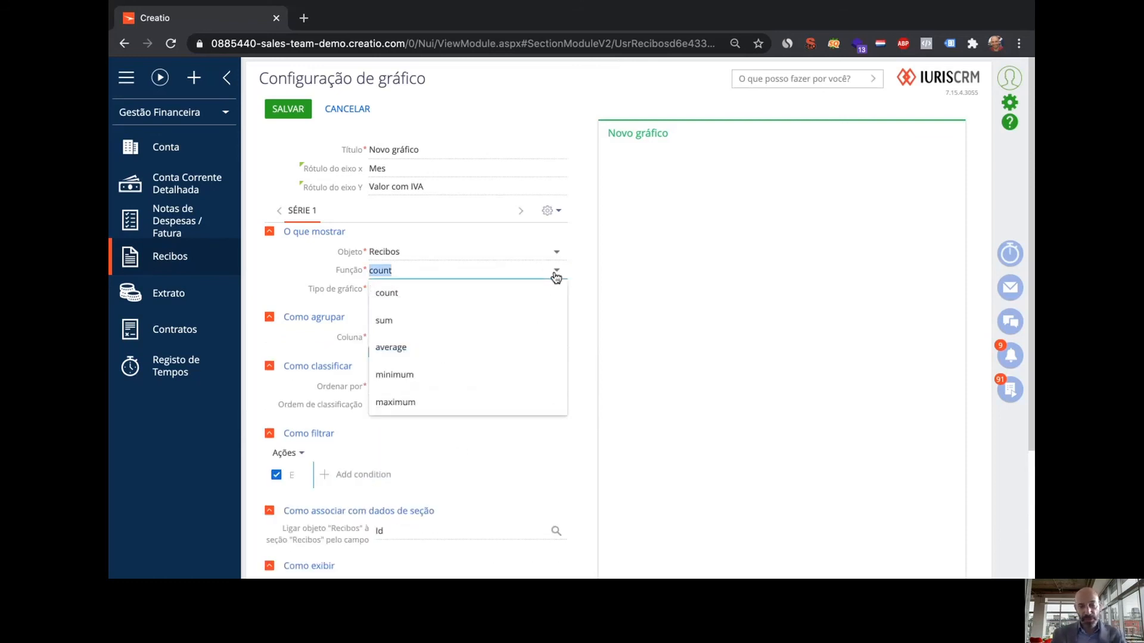
{"action": "left_click", "coordinate": [424, 322]}
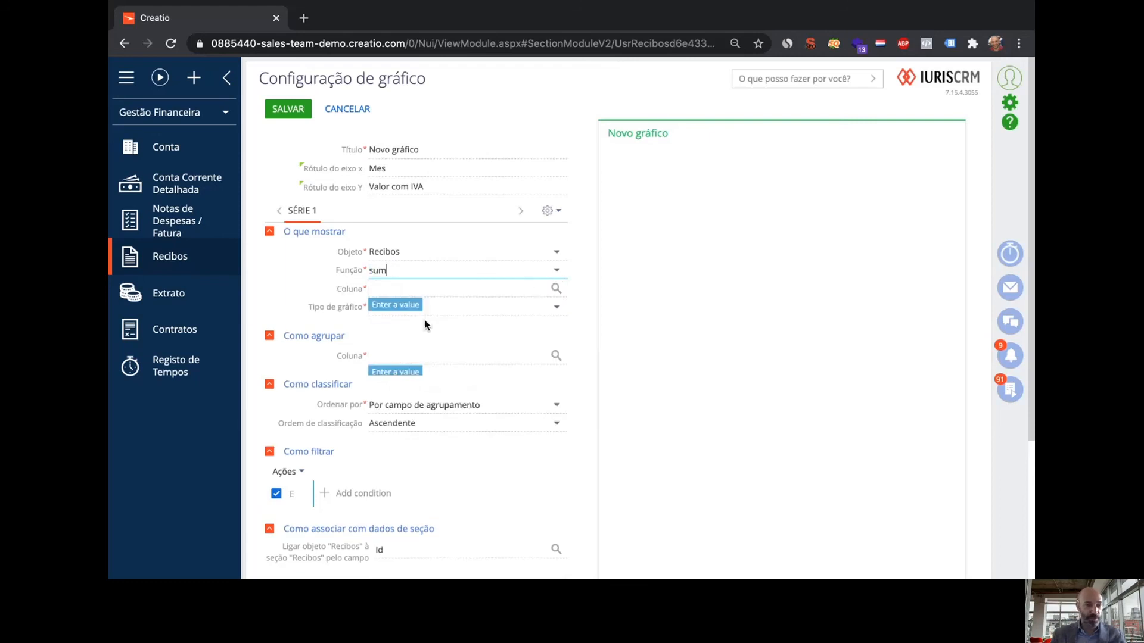
{"action": "left_click", "coordinate": [556, 288]}
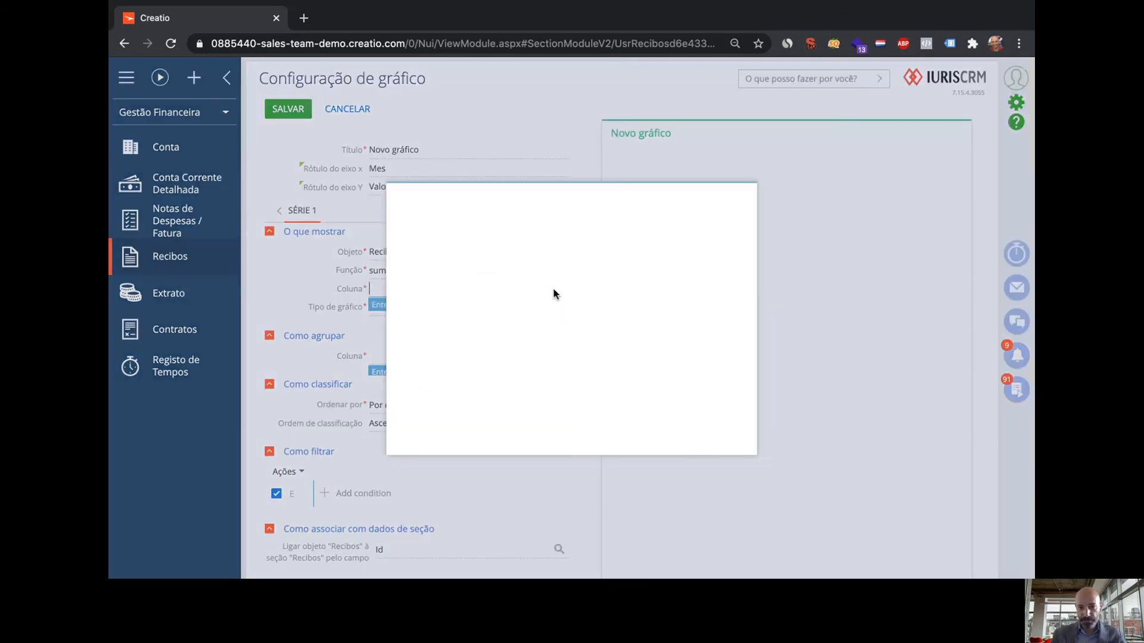
{"action": "left_click", "coordinate": [495, 324]}
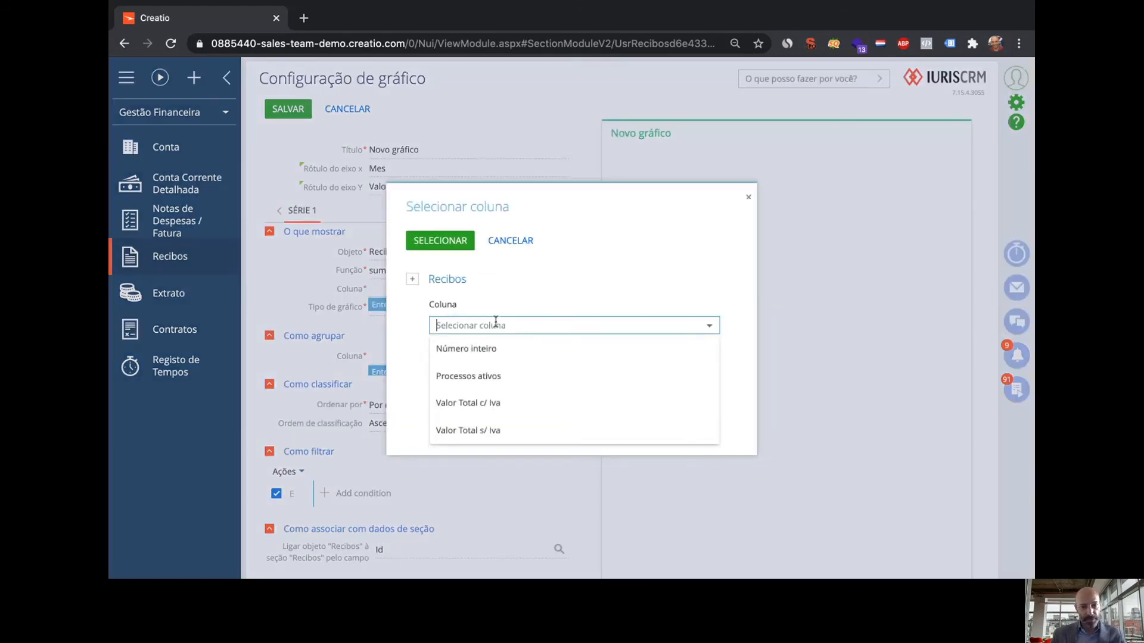
{"action": "left_click", "coordinate": [486, 404]}
{"action": "left_click", "coordinate": [460, 246]}
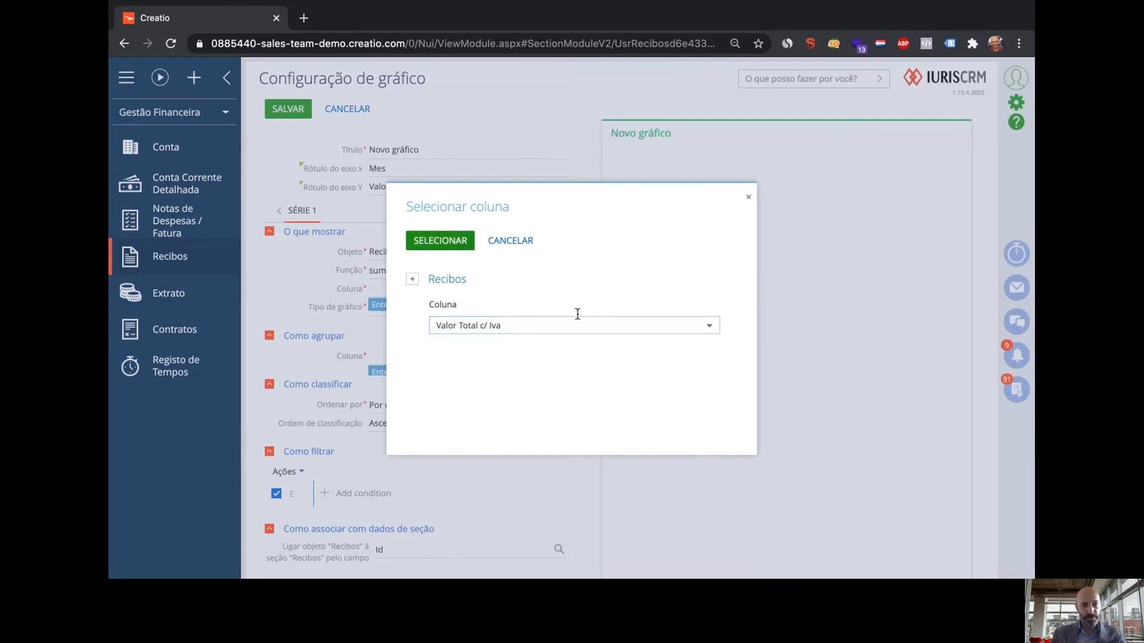
Make it a column chart grouped by Data Emissão per month
{"action": "left_click", "coordinate": [556, 308]}
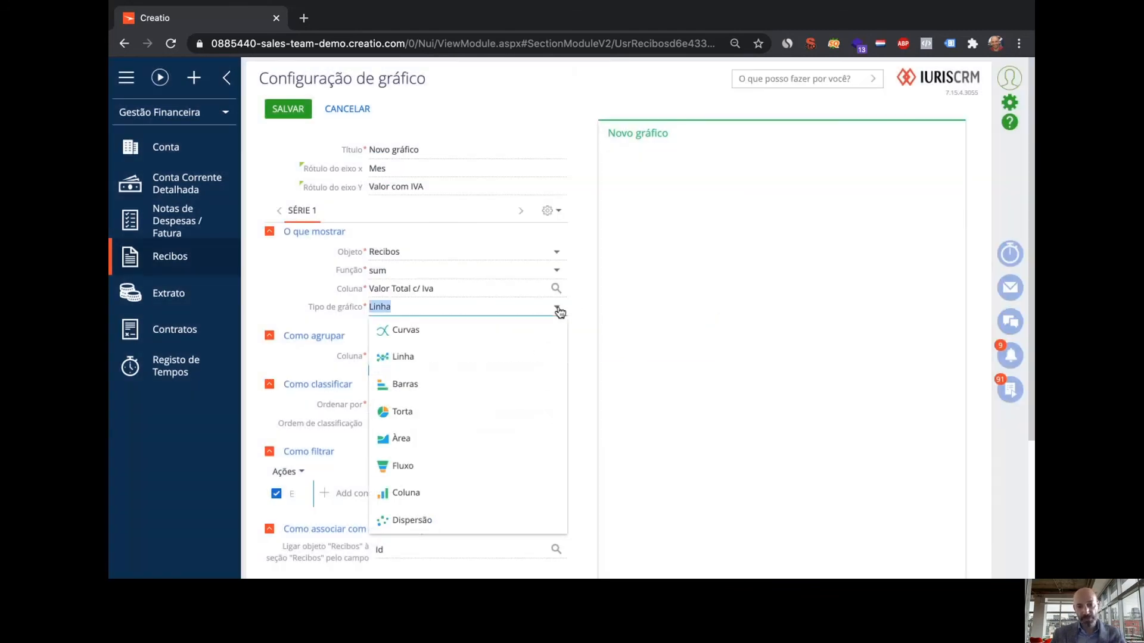
{"action": "left_click", "coordinate": [419, 504]}
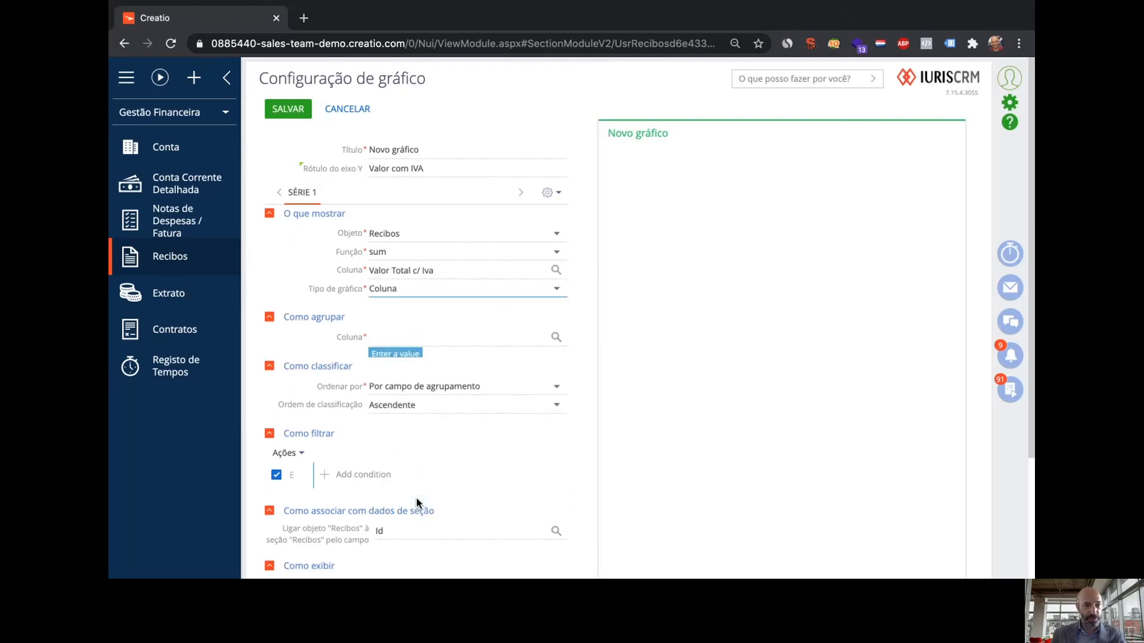
{"action": "left_click", "coordinate": [554, 339]}
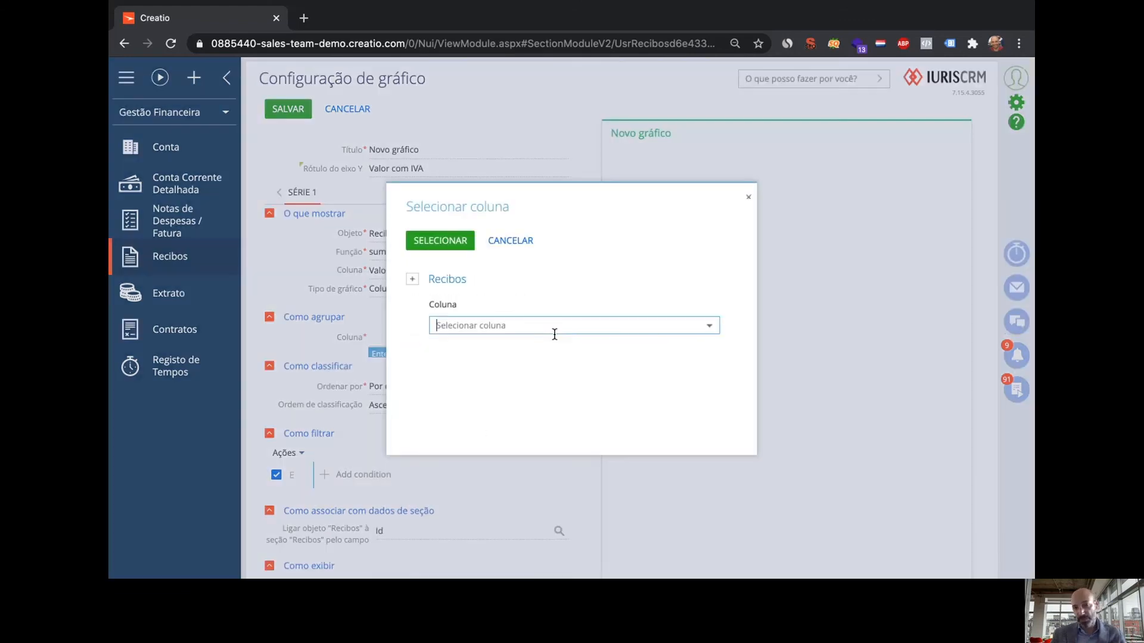
{"action": "left_click", "coordinate": [555, 330]}
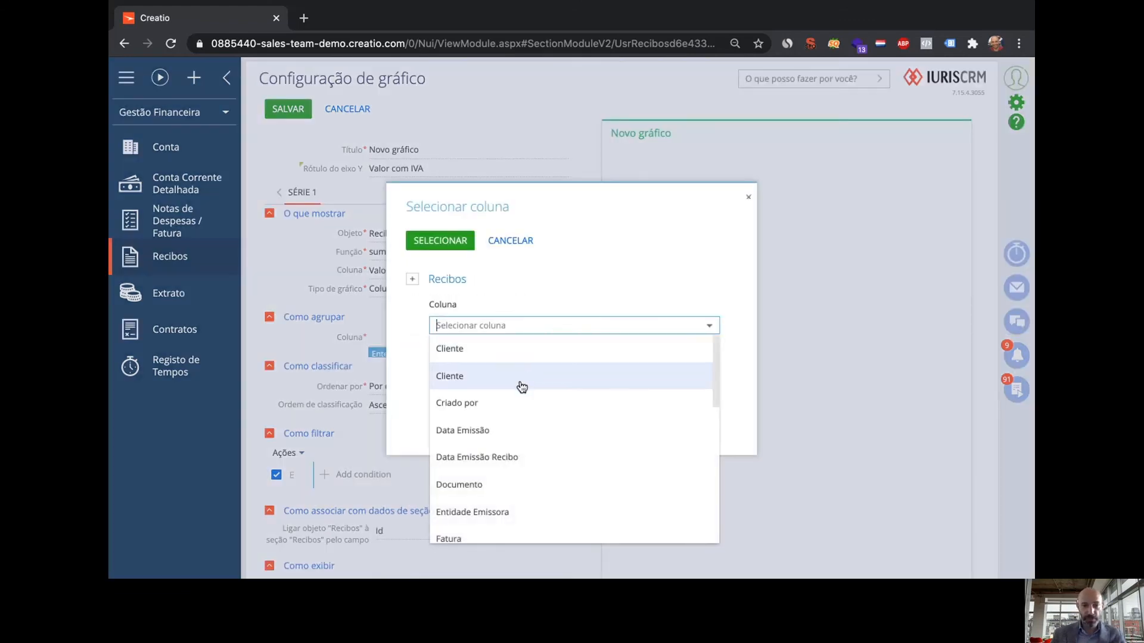
{"action": "left_click", "coordinate": [487, 431]}
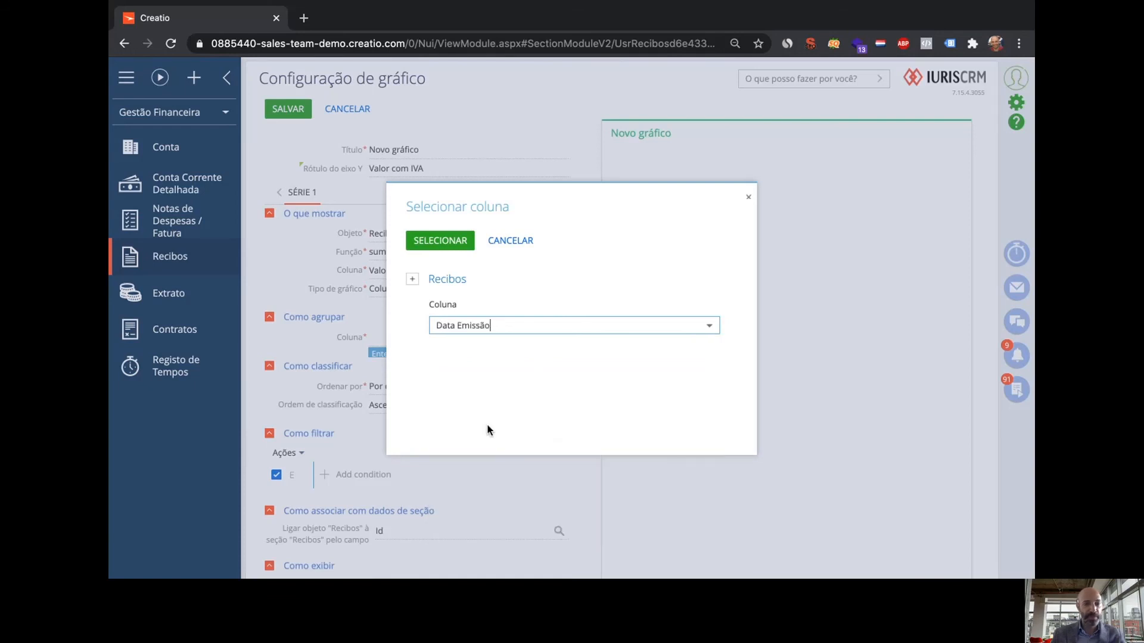
{"action": "left_click", "coordinate": [429, 243]}
{"action": "left_click", "coordinate": [555, 360]}
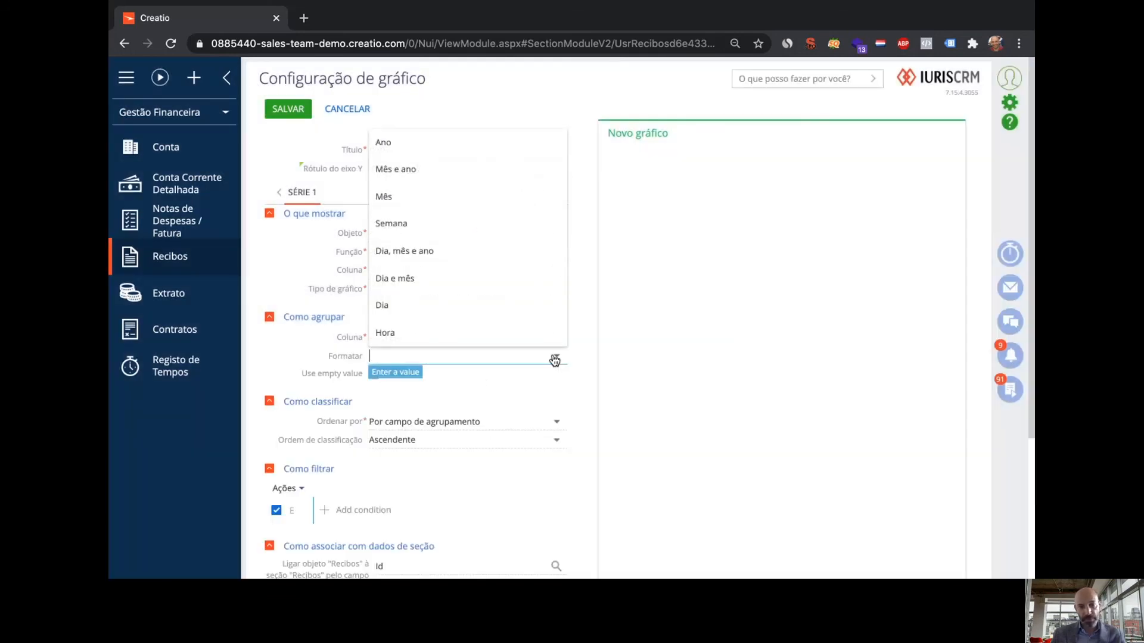
{"action": "left_click", "coordinate": [396, 194]}
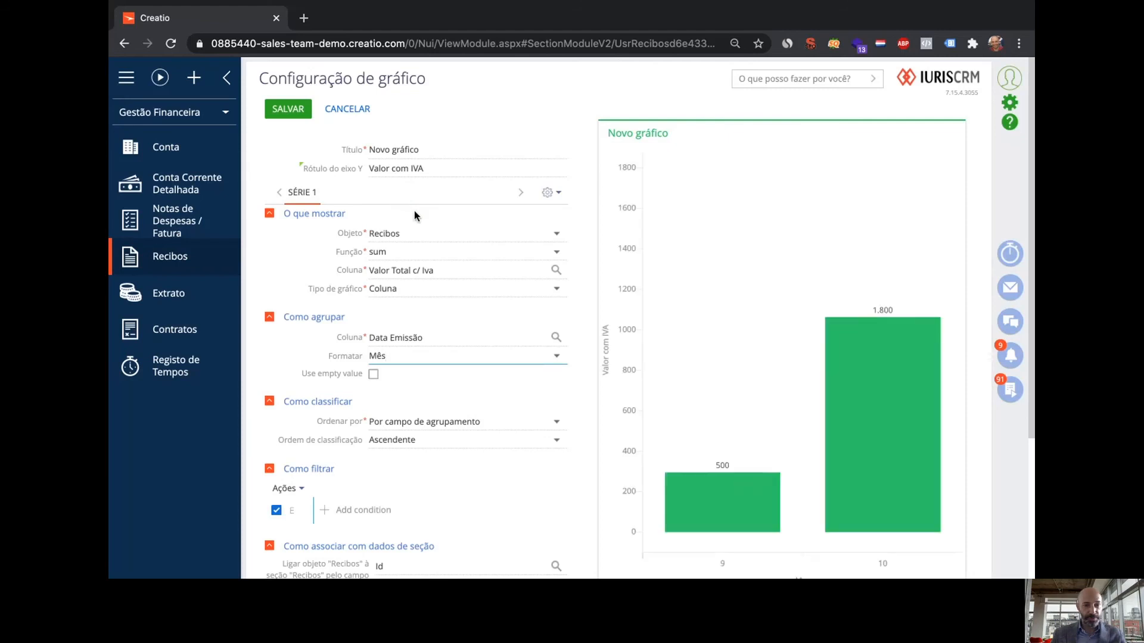
Enable 'Use empty value' so months without receipts show, and save the chart
{"action": "mouse_move", "coordinate": [906, 447]}
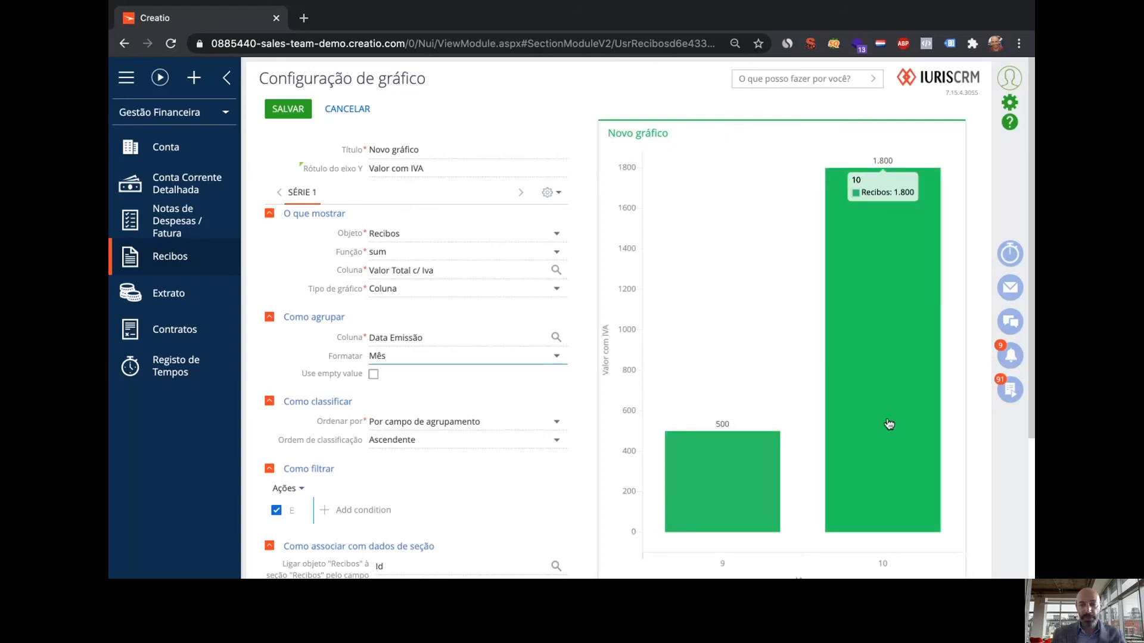
{"action": "mouse_move", "coordinate": [735, 505]}
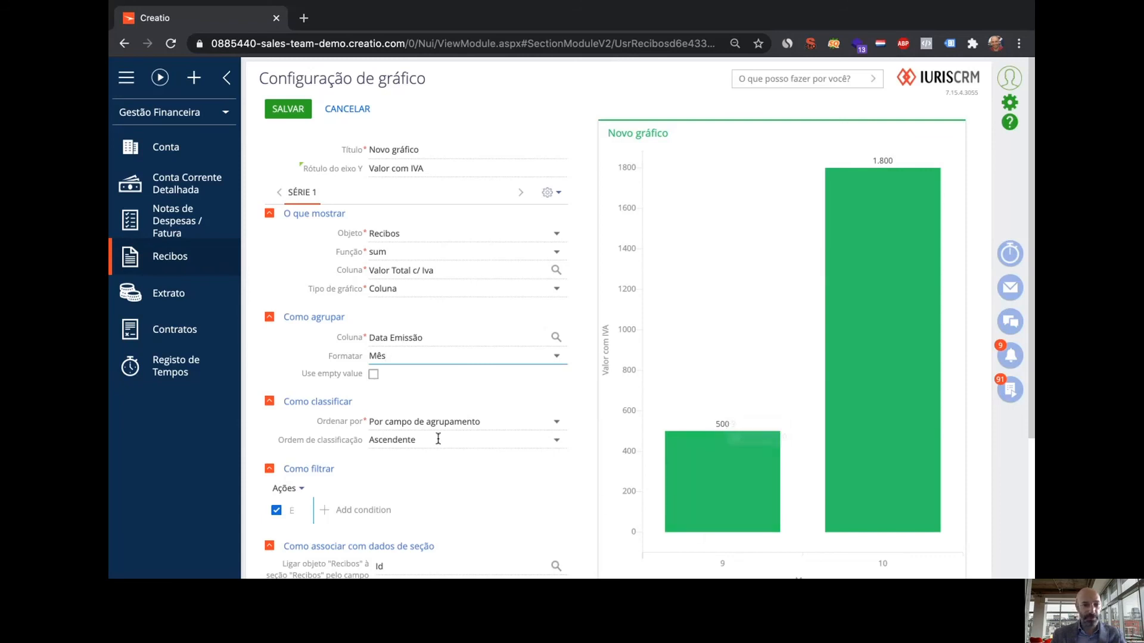
{"action": "left_click", "coordinate": [373, 376]}
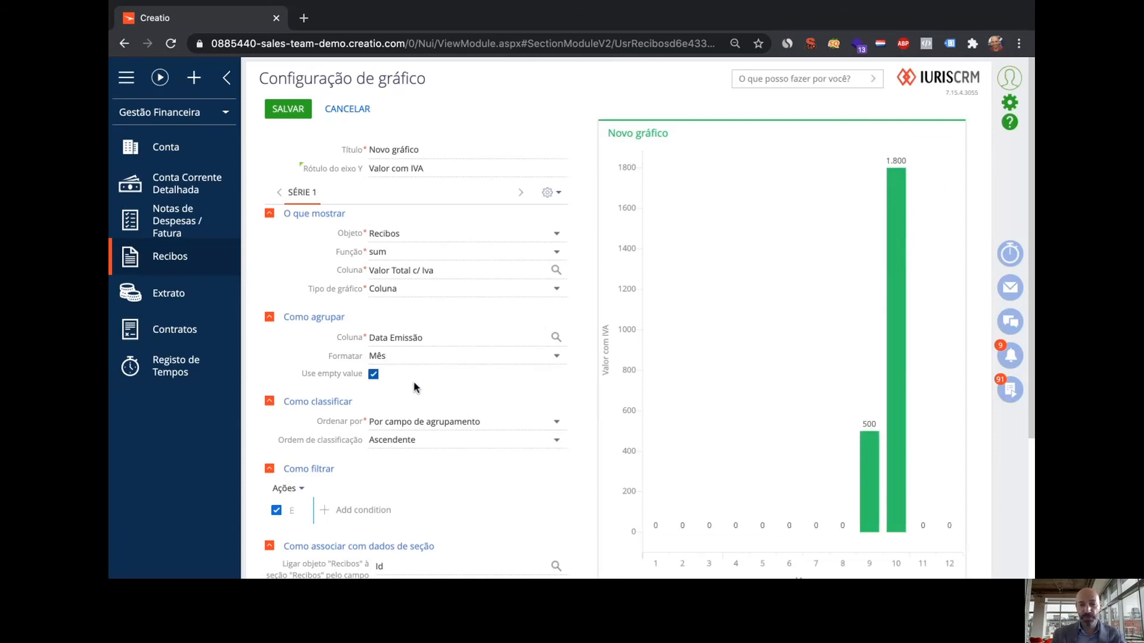
{"action": "left_click", "coordinate": [287, 113]}
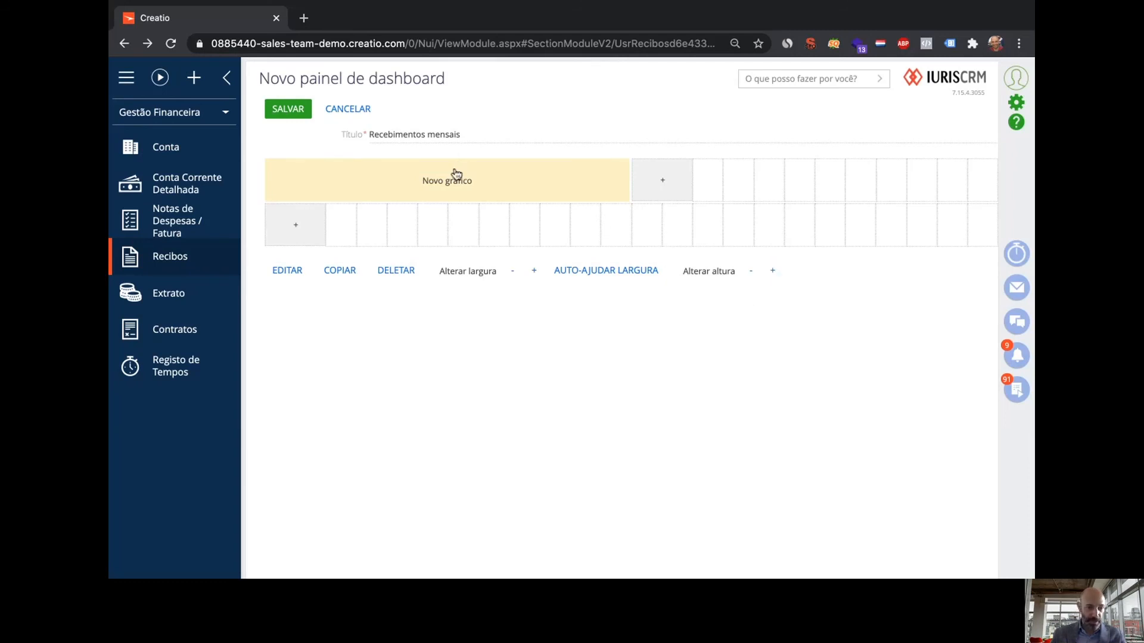
Raise the chart tile's height by three rows and save the Recebimentos mensais dashboard
{"action": "left_click", "coordinate": [772, 274]}
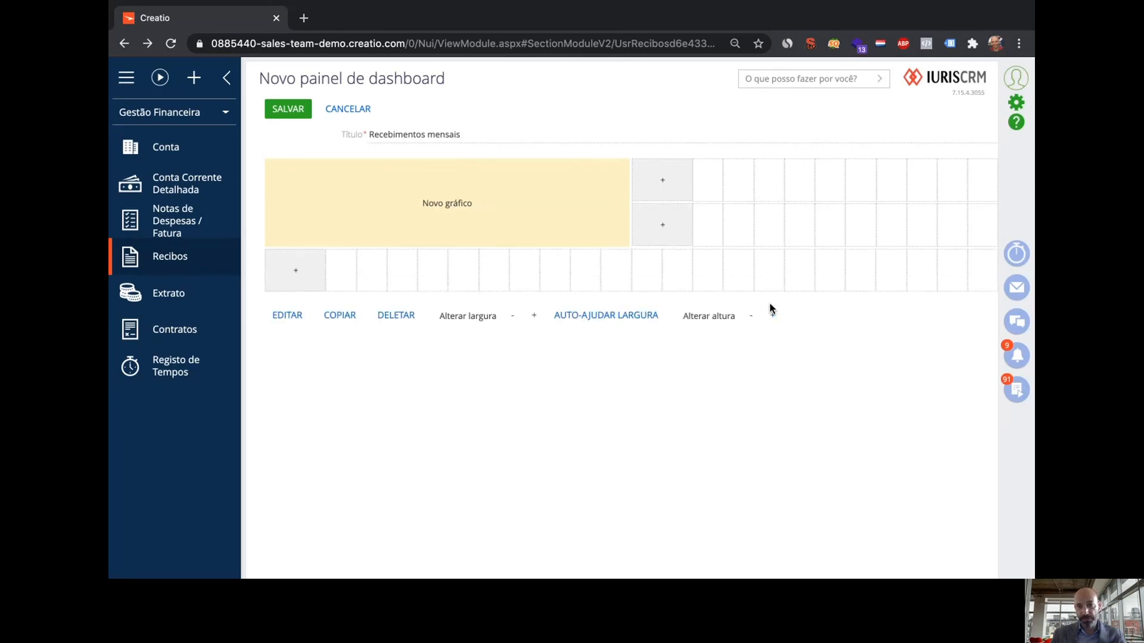
{"action": "left_click", "coordinate": [773, 317]}
{"action": "left_click", "coordinate": [774, 361]}
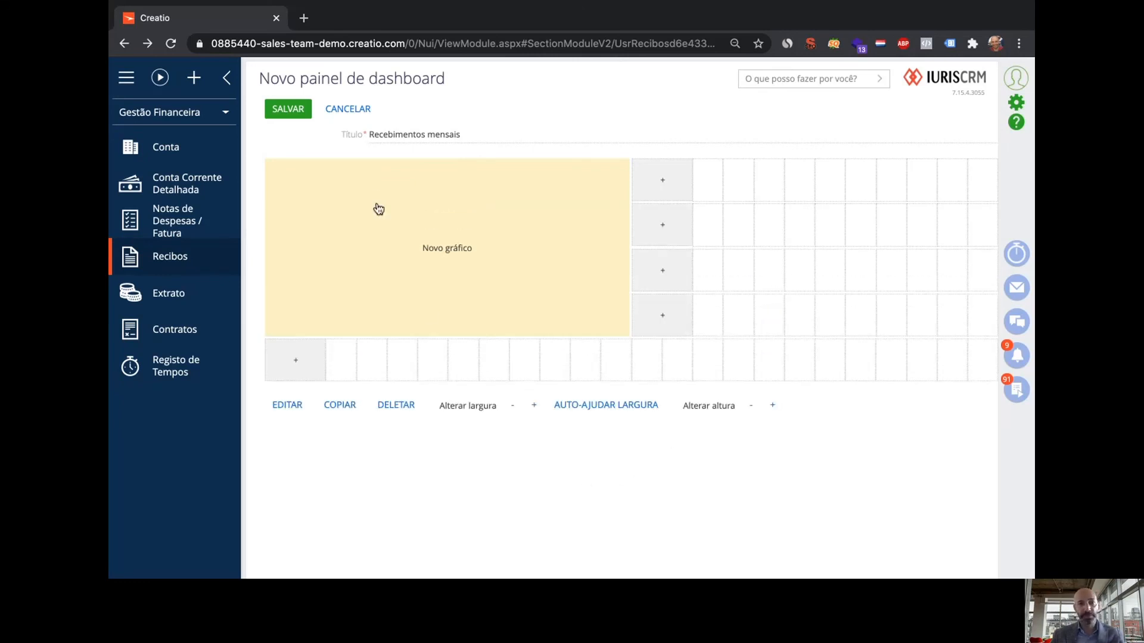
{"action": "left_click", "coordinate": [292, 109]}
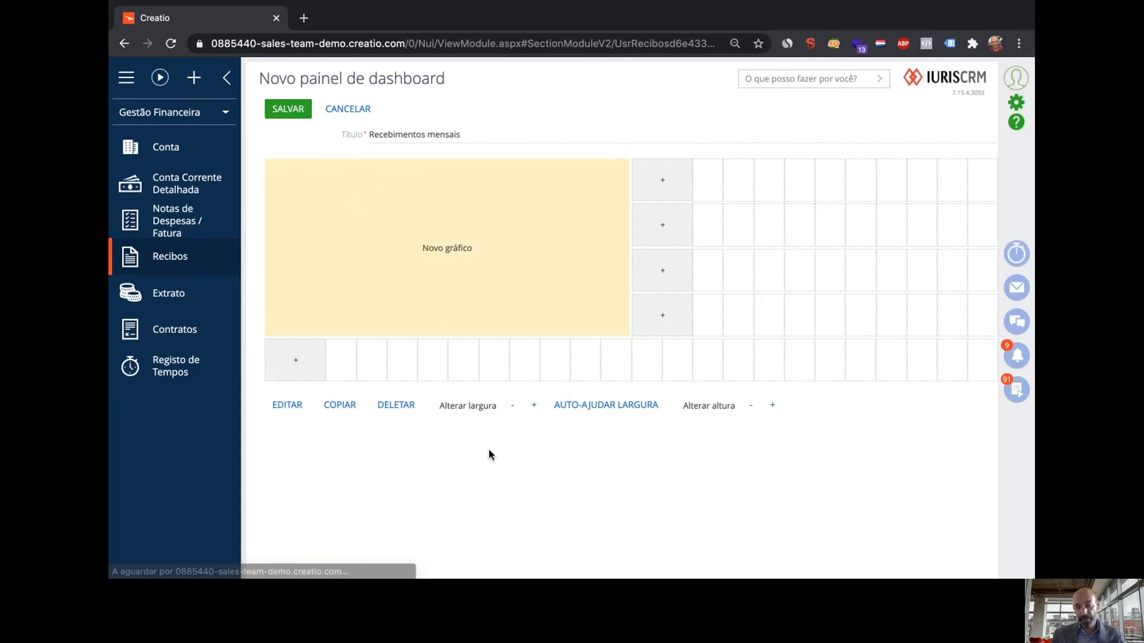